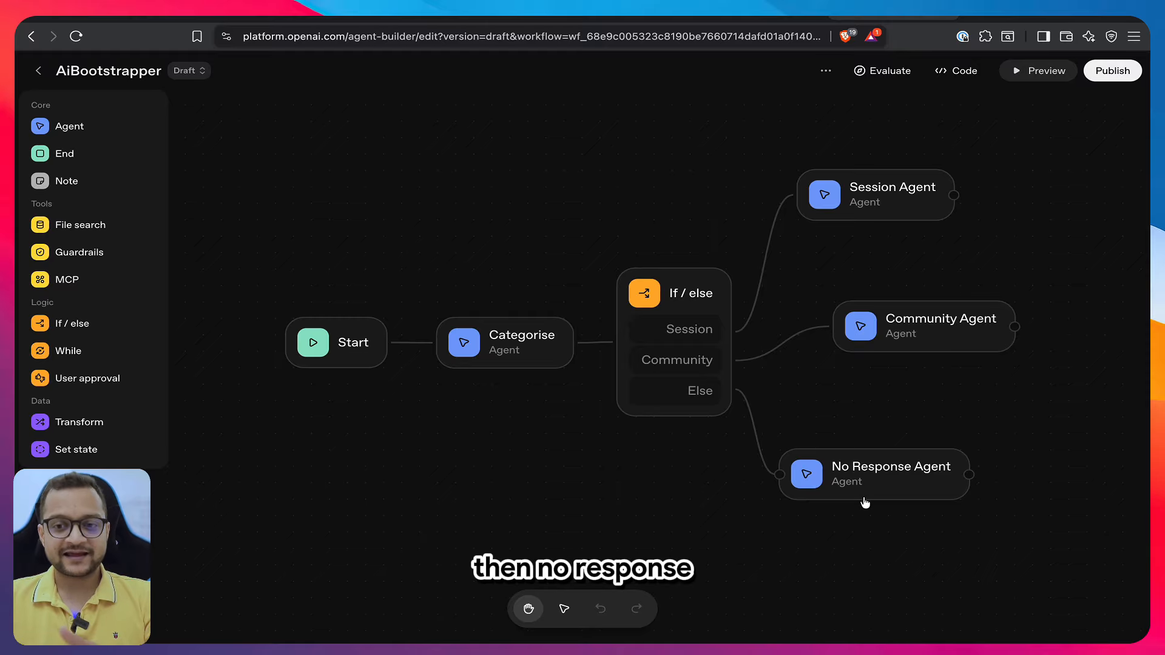
Ask the AIBootstrapper website's chat assistant "who is taking session on notebooklm"
scroll(943, 207, "down", 1)
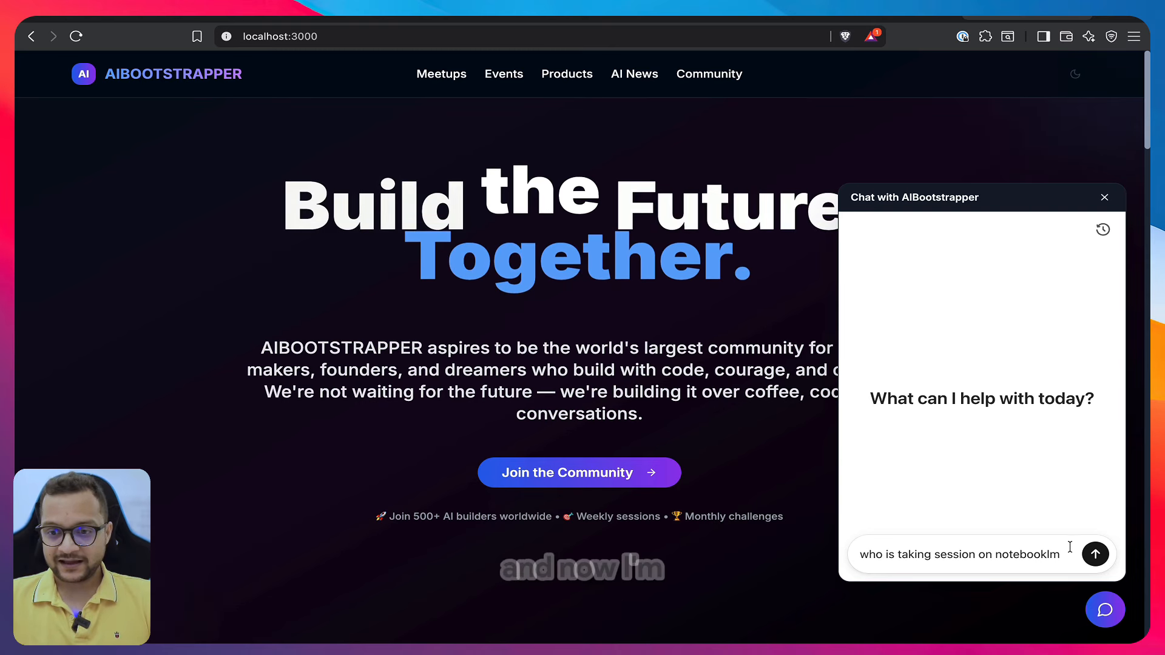
key("Return")
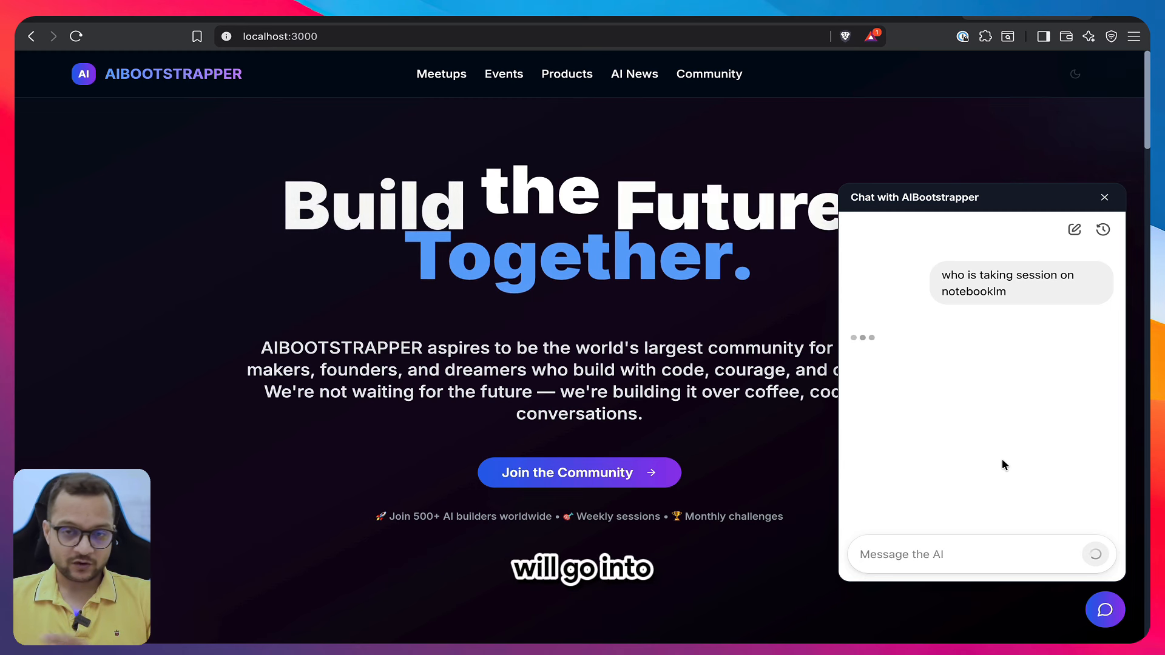
key("ctrl+Tab")
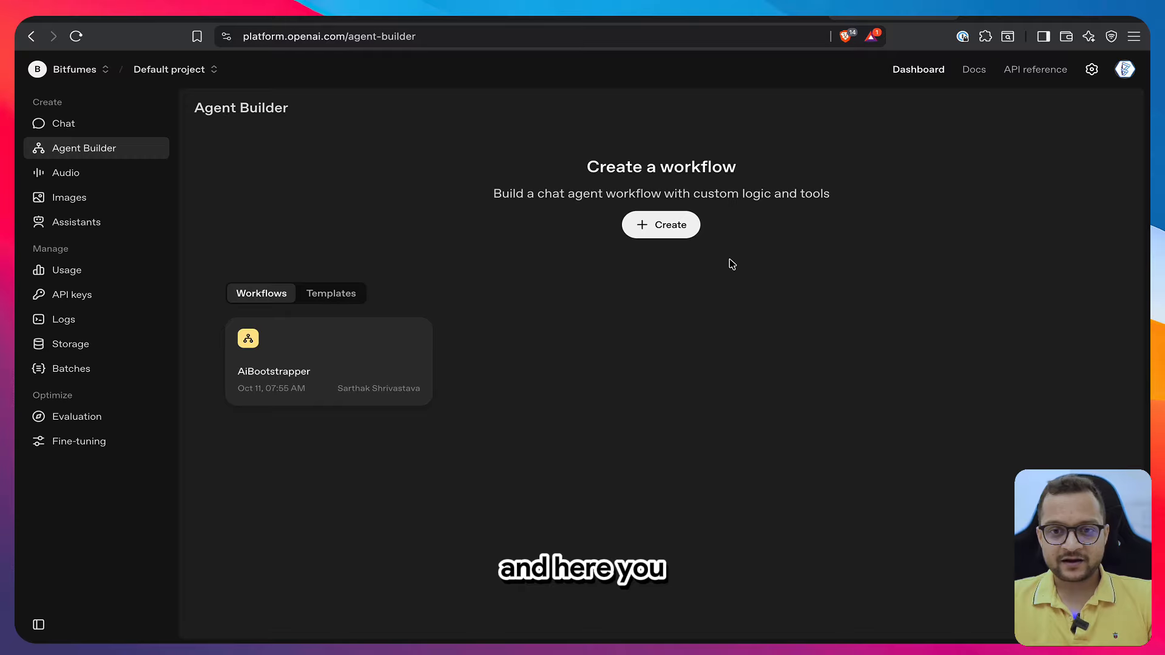
Create a new blank workflow from the Agent Builder overview
left_click(691, 236)
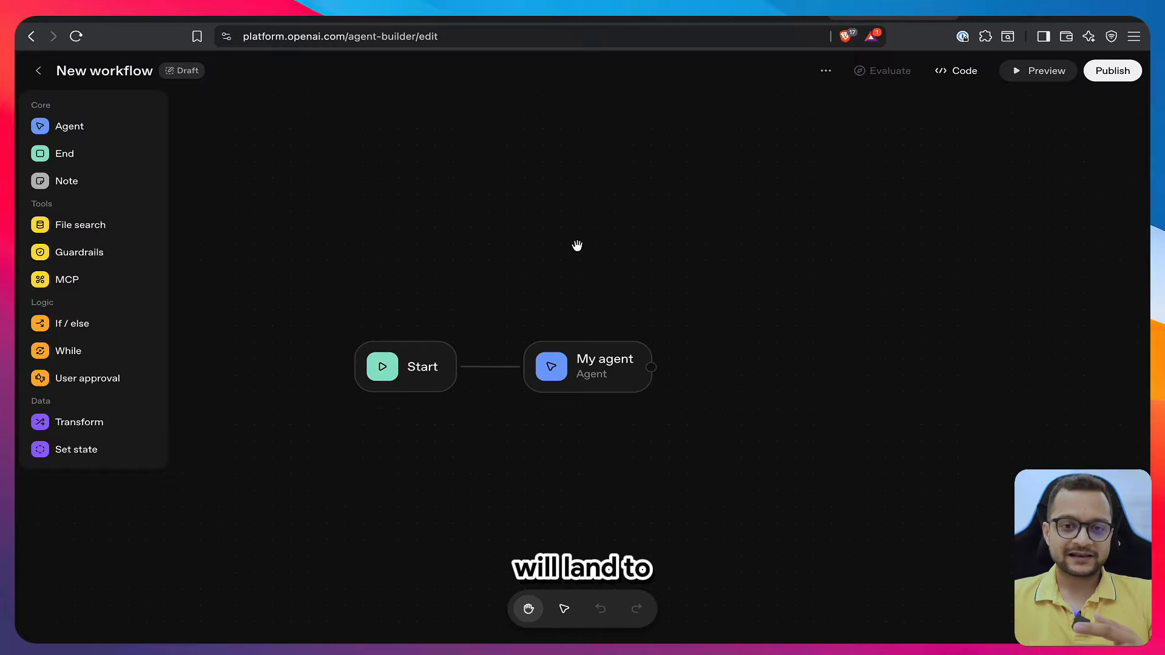
left_click_drag(578, 247, 599, 182)
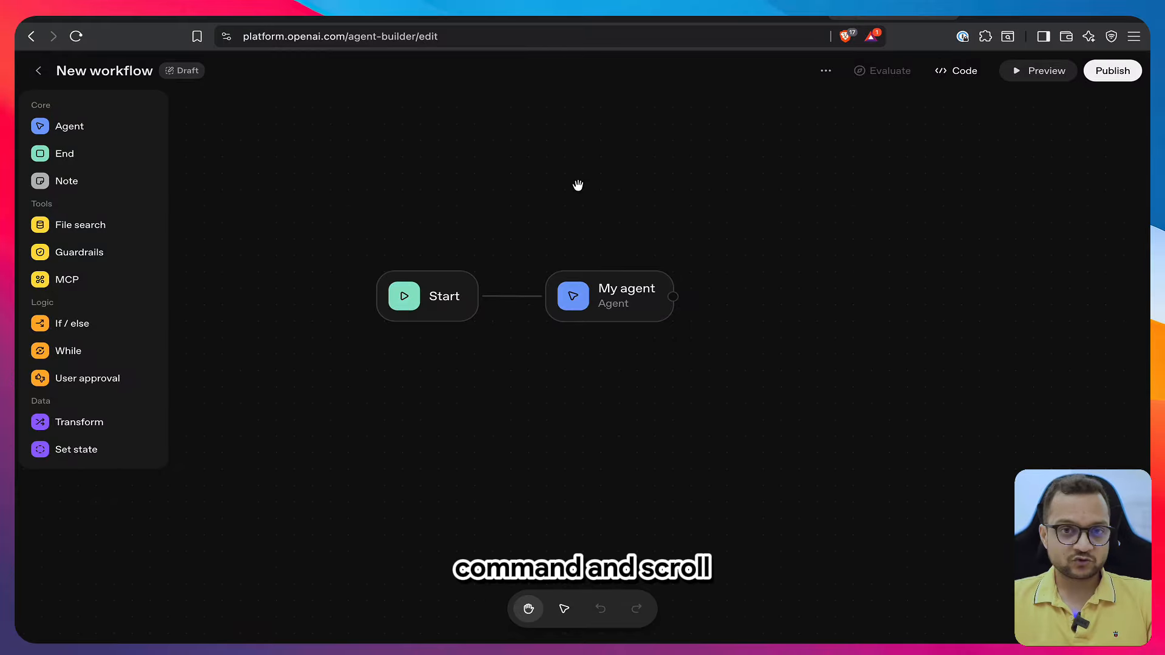
scroll(578, 185, "down", 3)
scroll(577, 185, "up", 3)
scroll(578, 185, "down", 5)
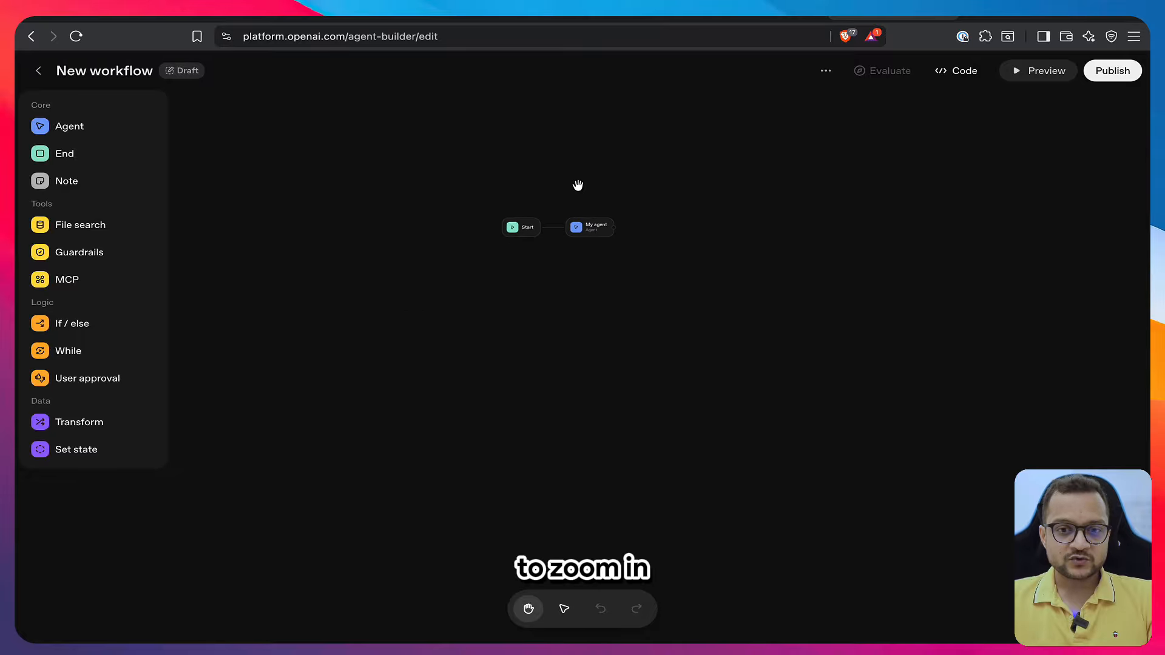
scroll(578, 185, "up", 5)
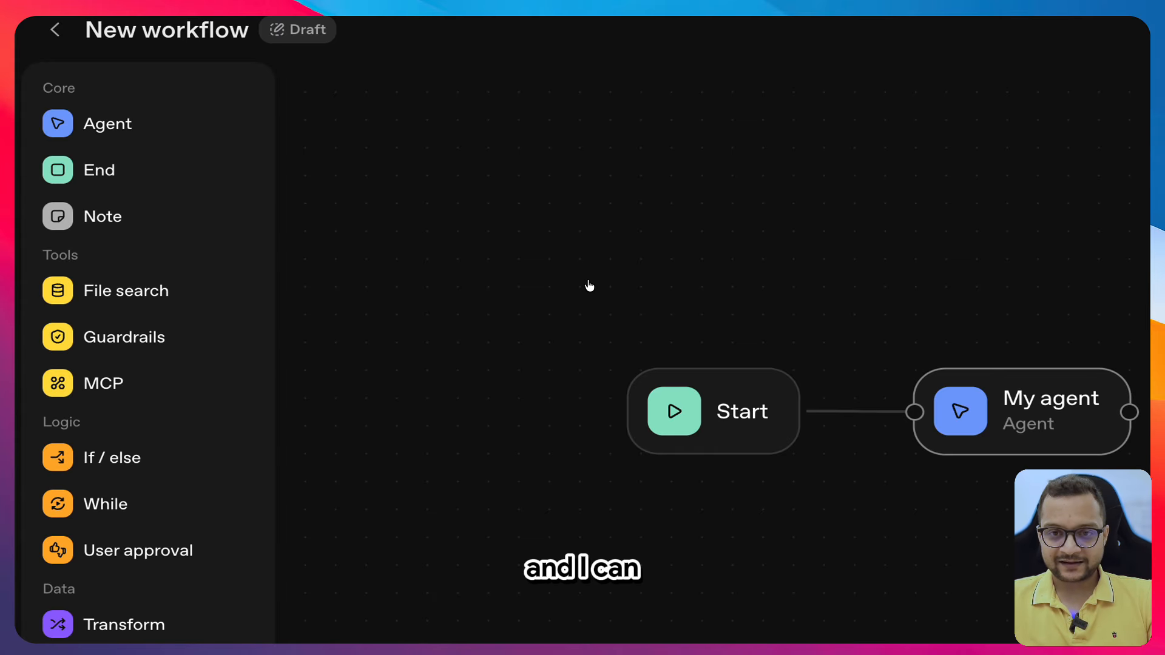
Delete the default My agent node and connect a new Agent node to the Start node's output
key("Delete")
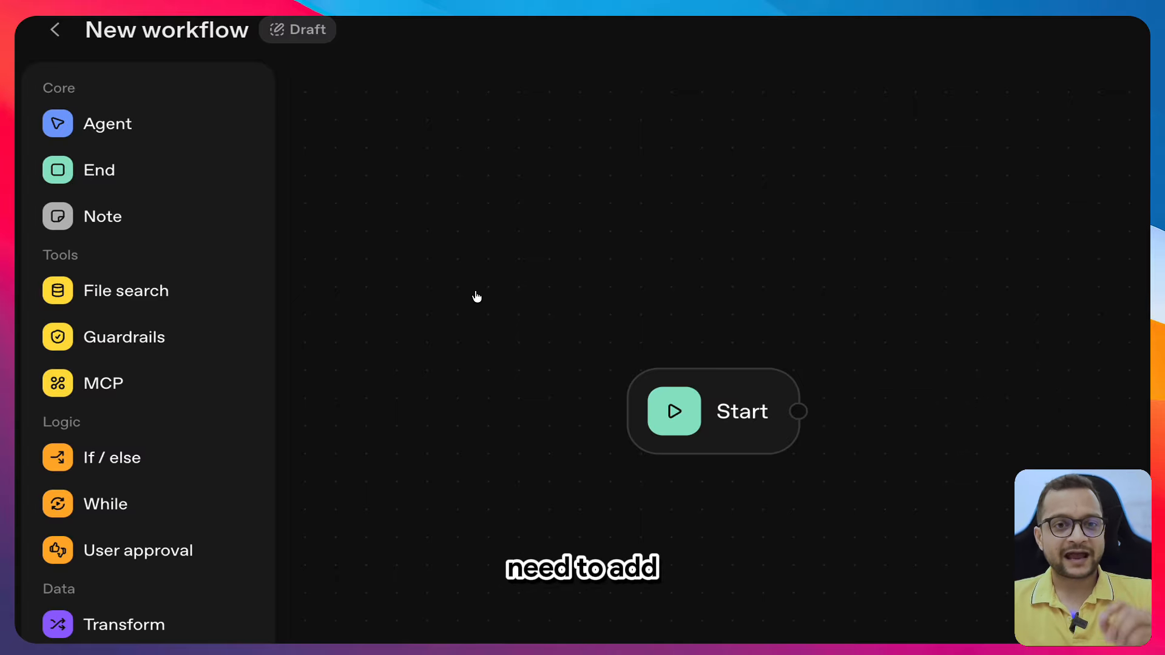
left_click_drag(798, 412, 942, 399)
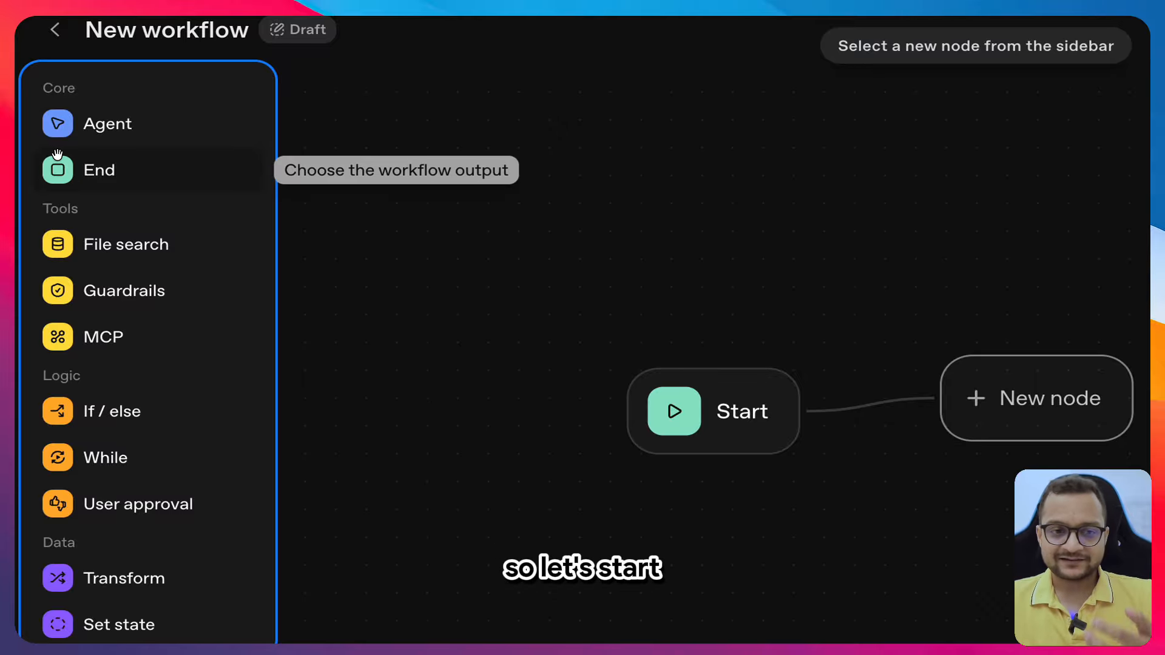
left_click(66, 127)
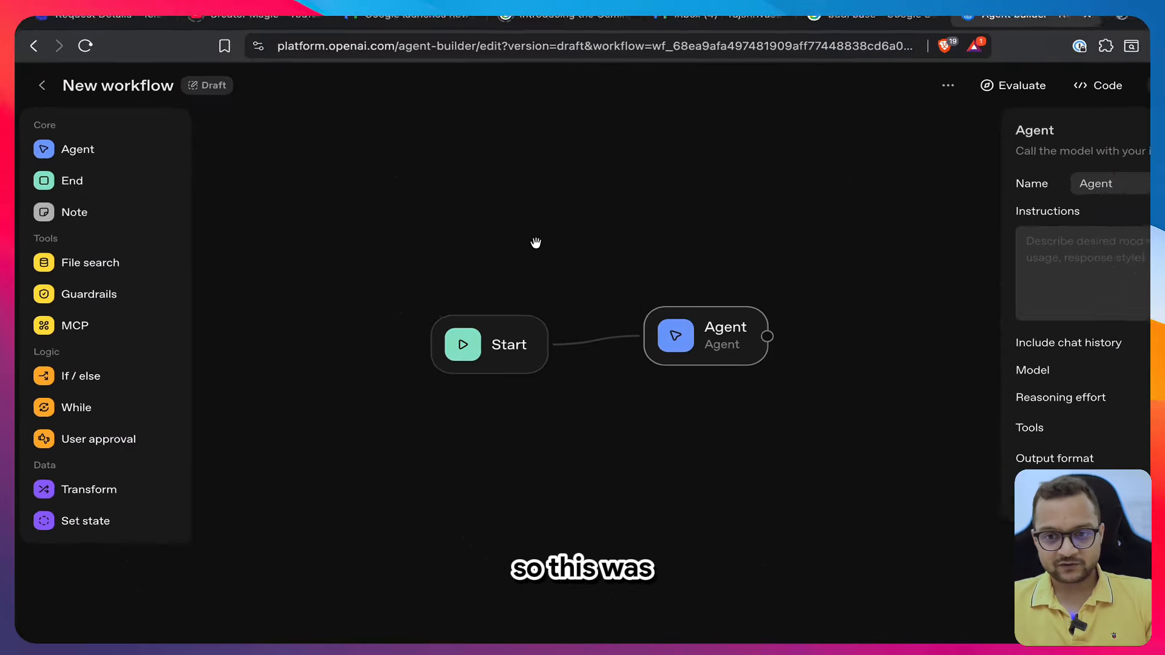
Inspect the settings of the Agent node and the Start node
left_click(663, 281)
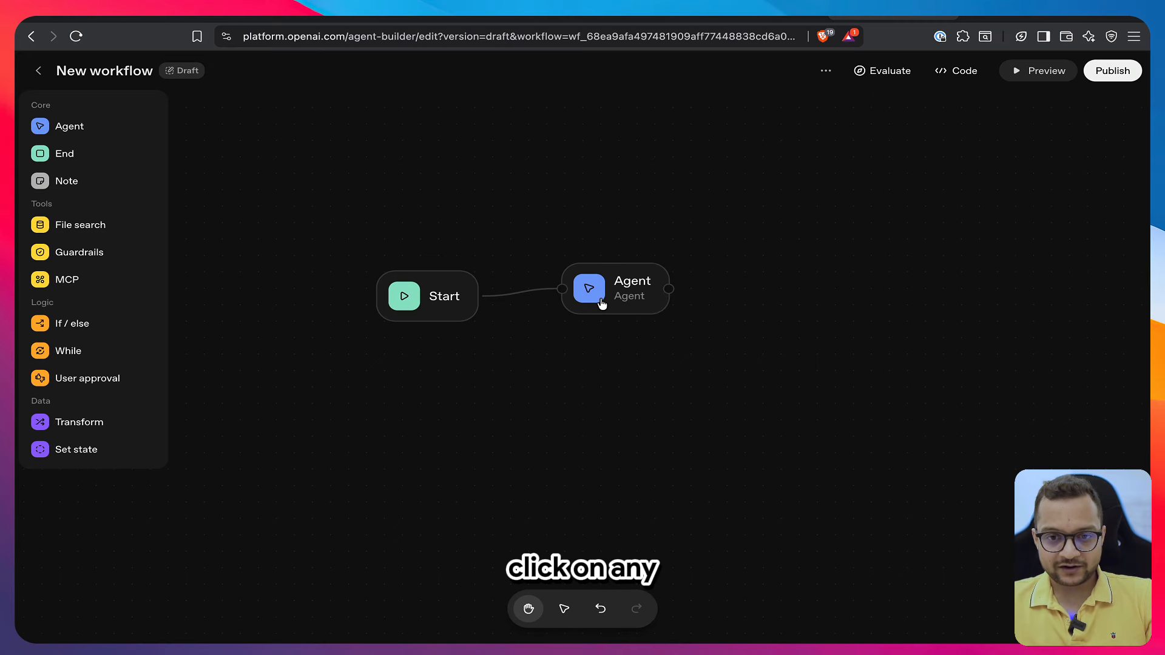
left_click(602, 303)
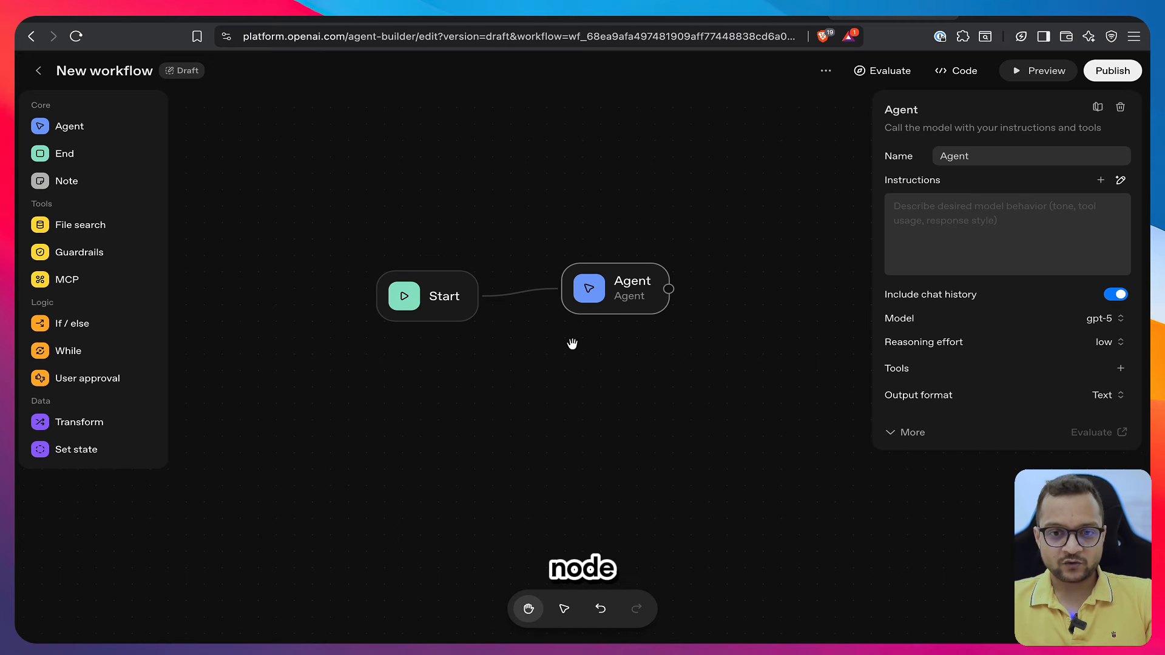
left_click(486, 279)
left_click(462, 297)
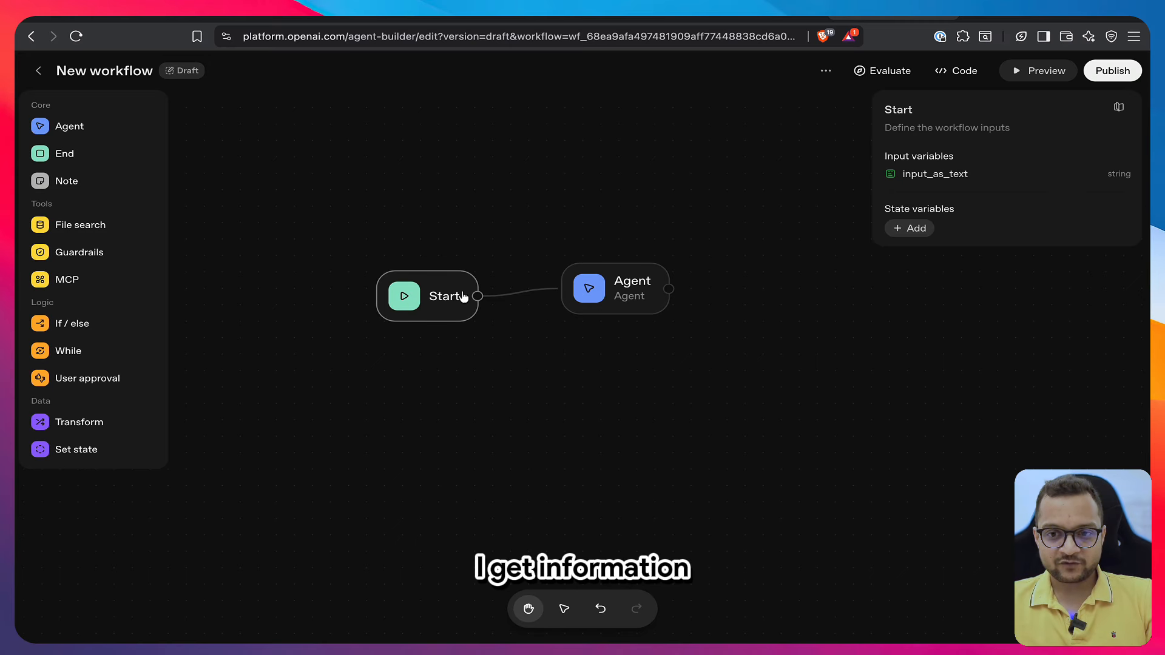
left_click(660, 156)
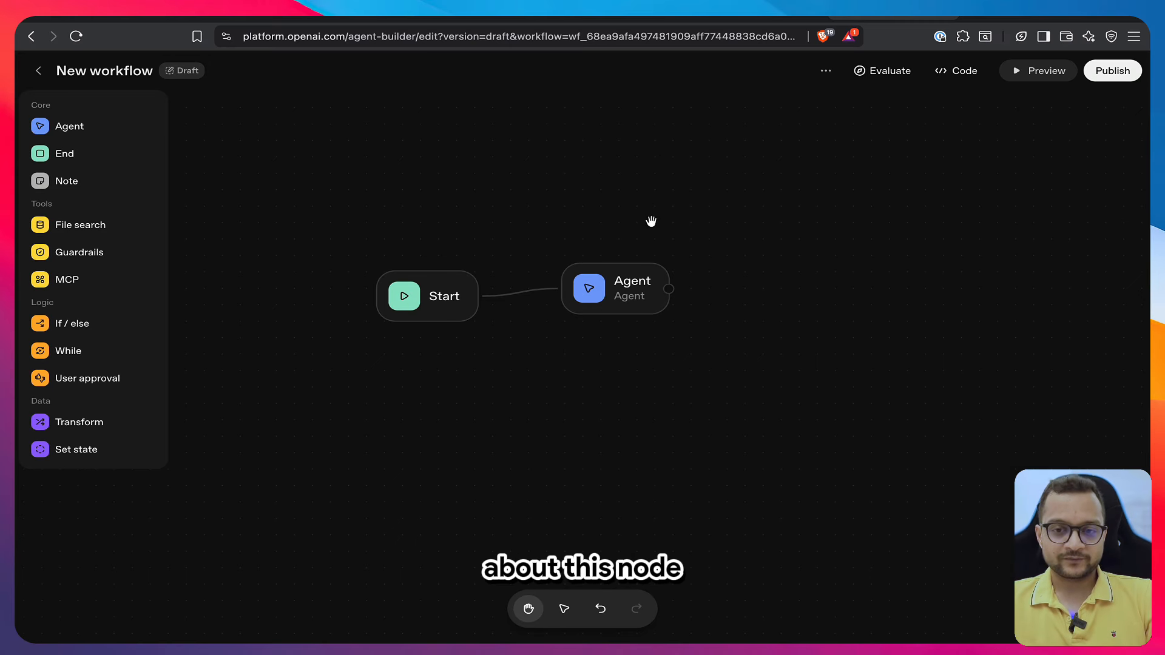
Rename the Agent node as MyFirstAgent
left_click(634, 293)
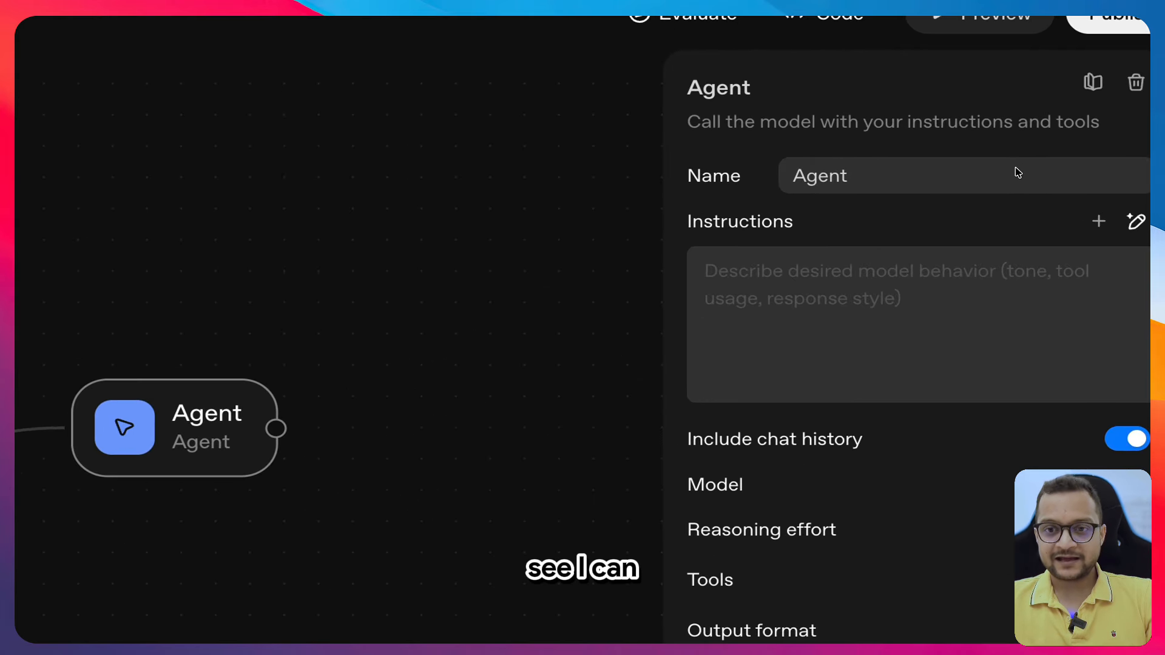
double_click(1001, 150)
key("Left")
type("My")
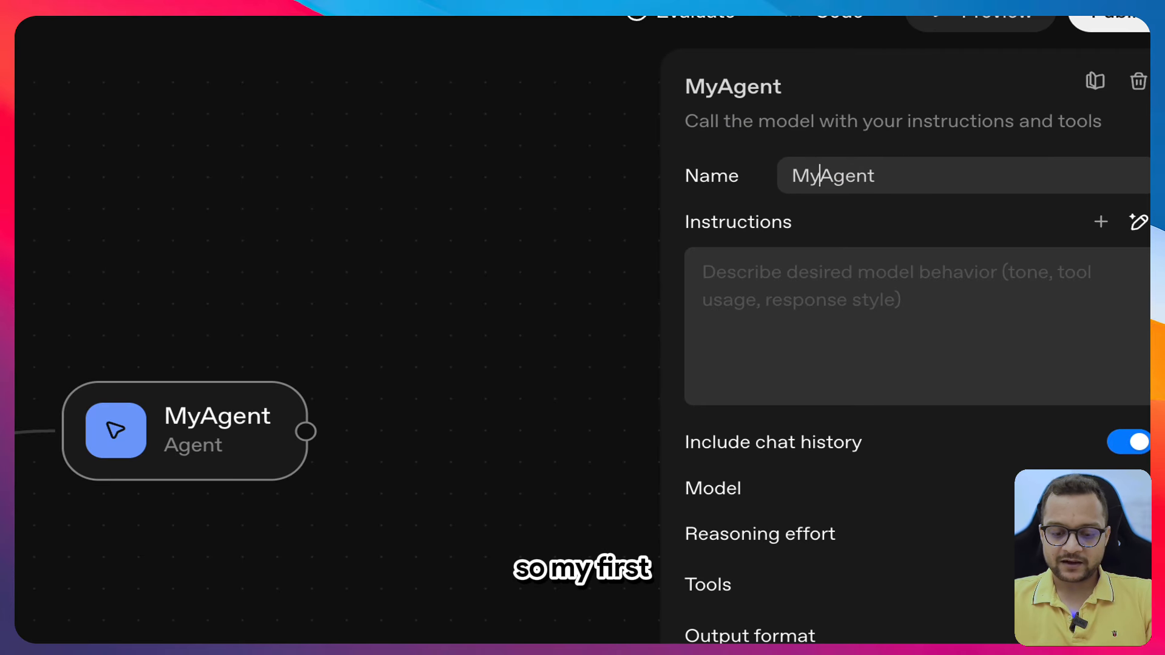
type("First")
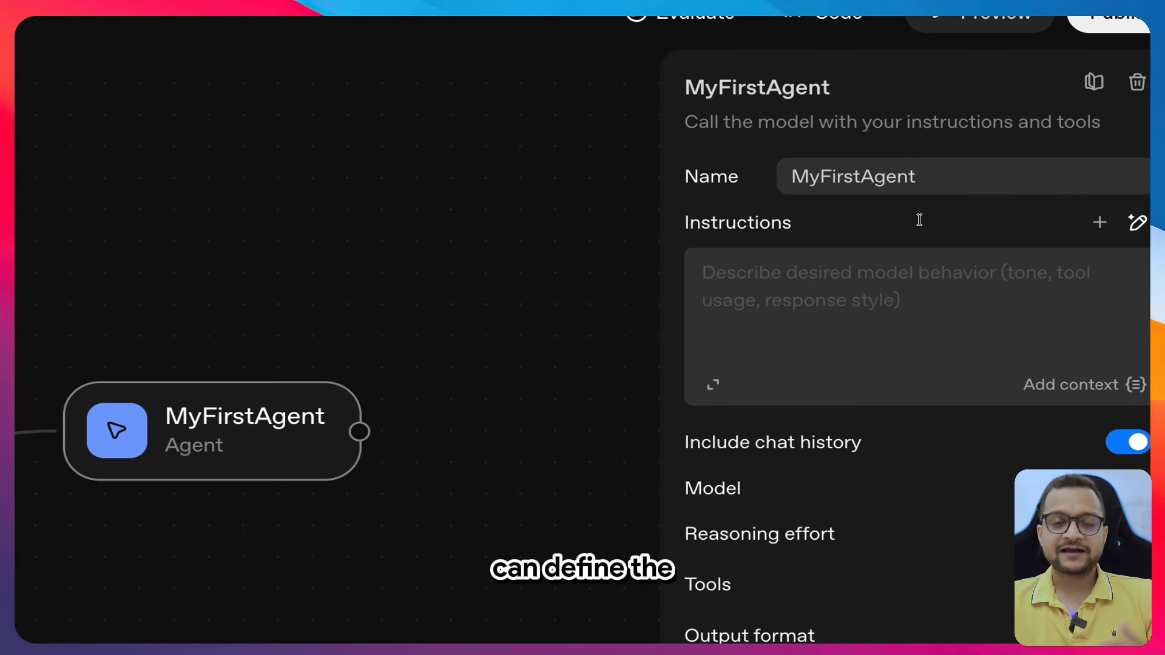
Set MyFirstAgent's instructions to "You are helpful agent to give answer about OpenAI only"
type("You are ")
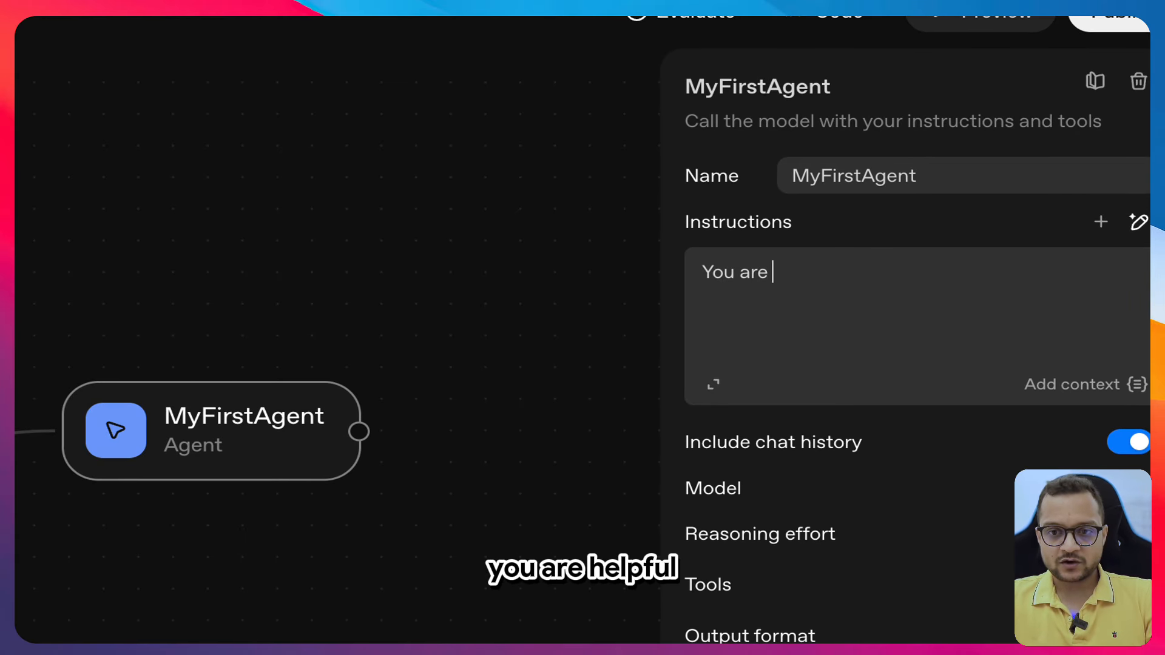
type("helpful agent ")
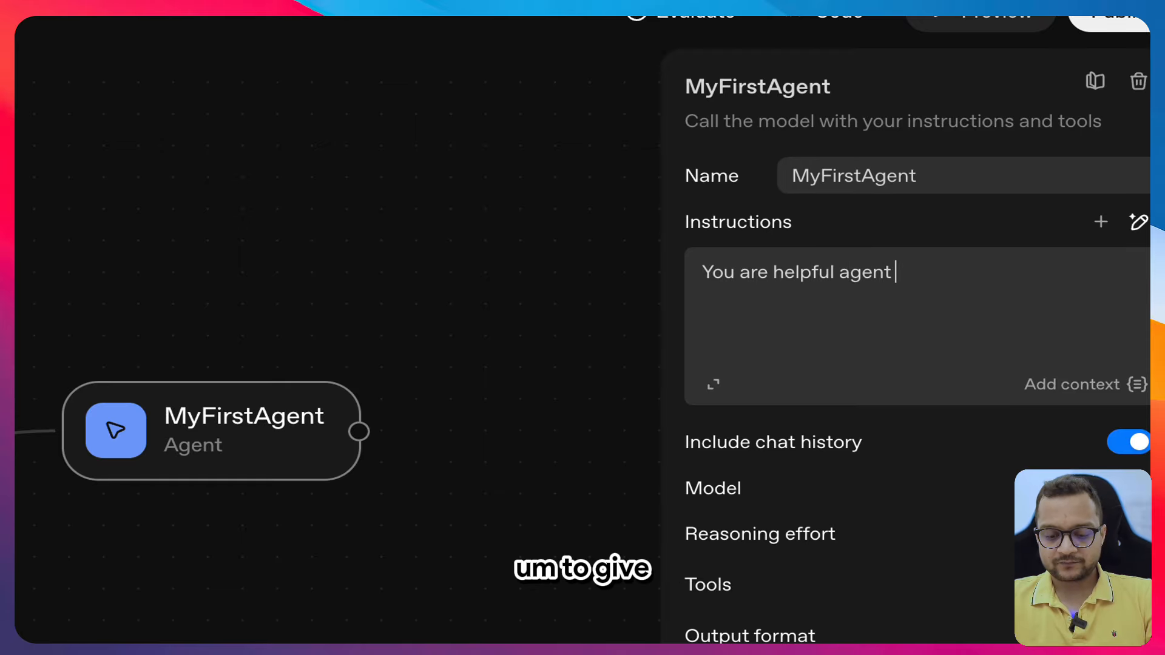
type("to give answer about")
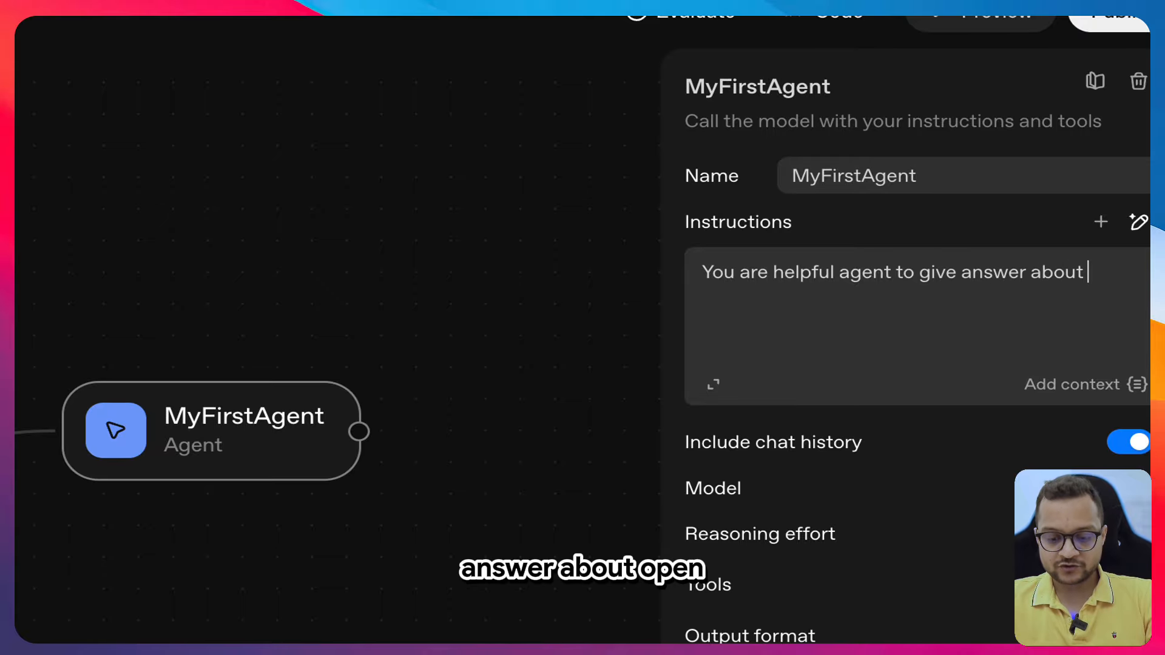
type(" OpenAI only")
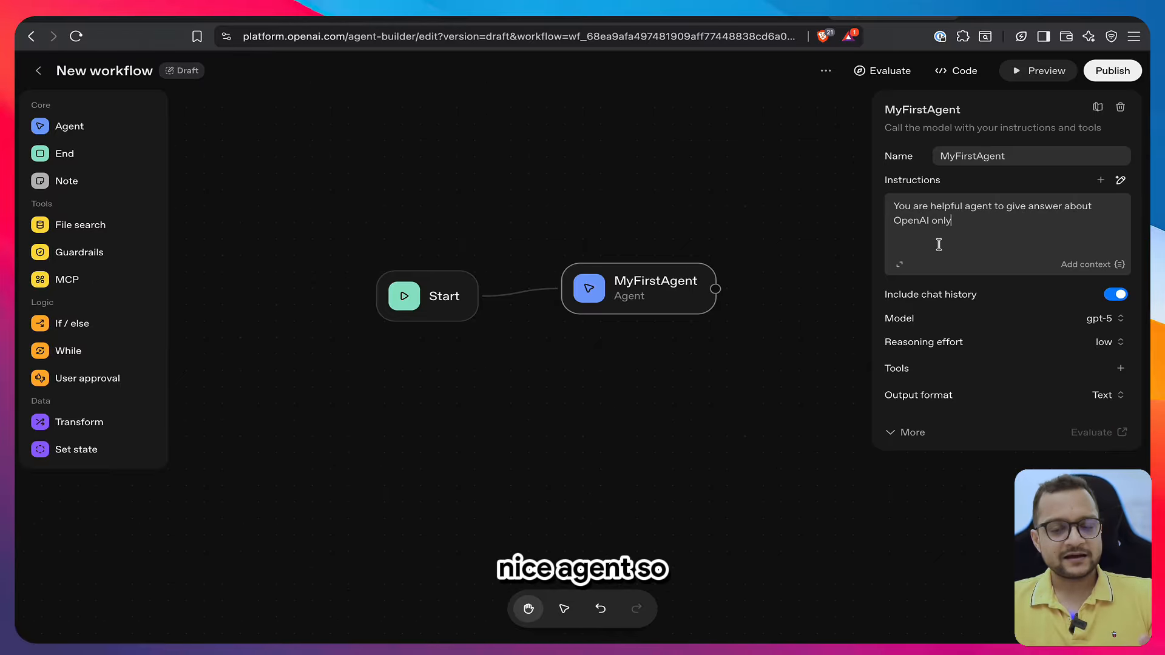
left_click(581, 161)
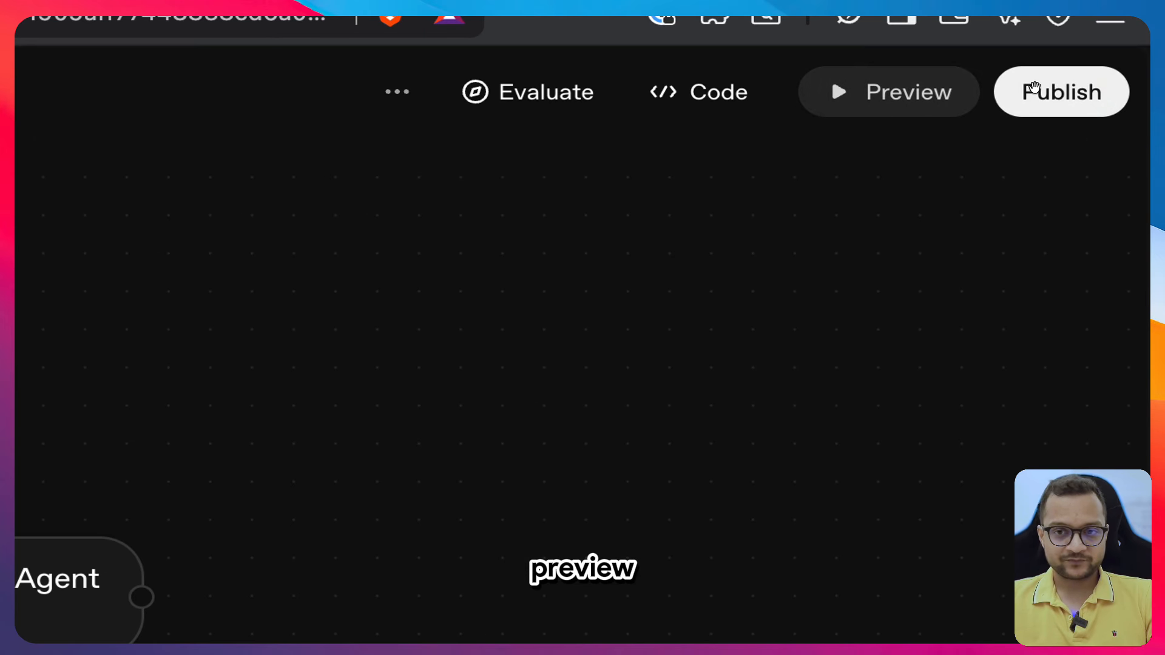
Preview the workflow and send it the test message "who is the cro"
left_click(883, 106)
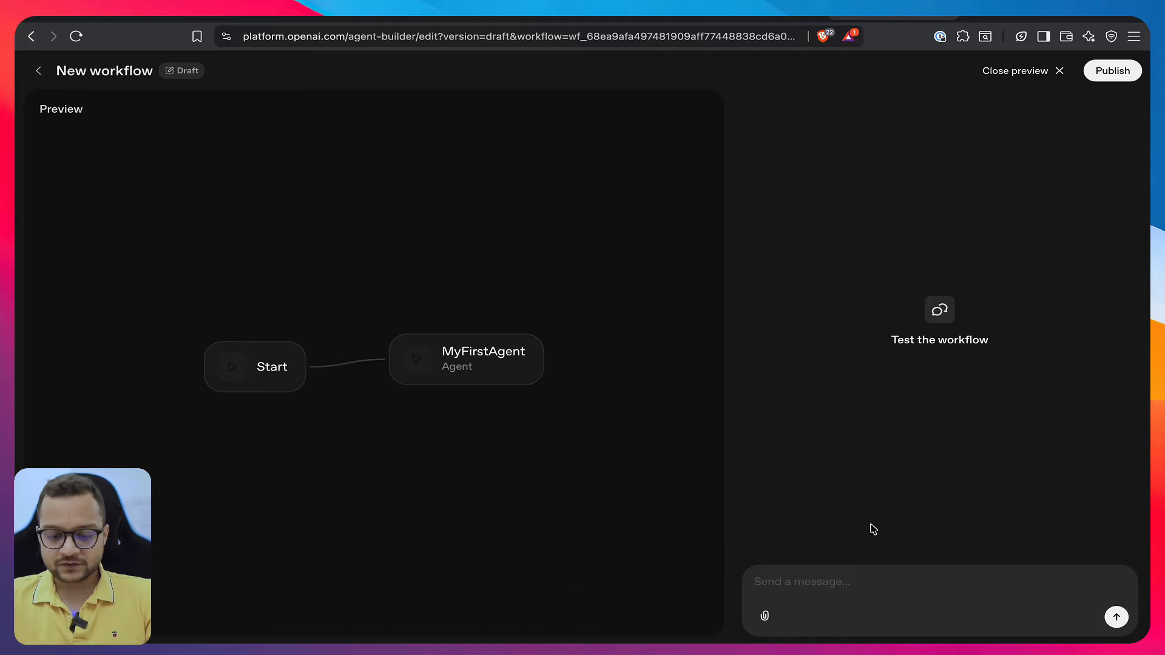
type("ho is the c")
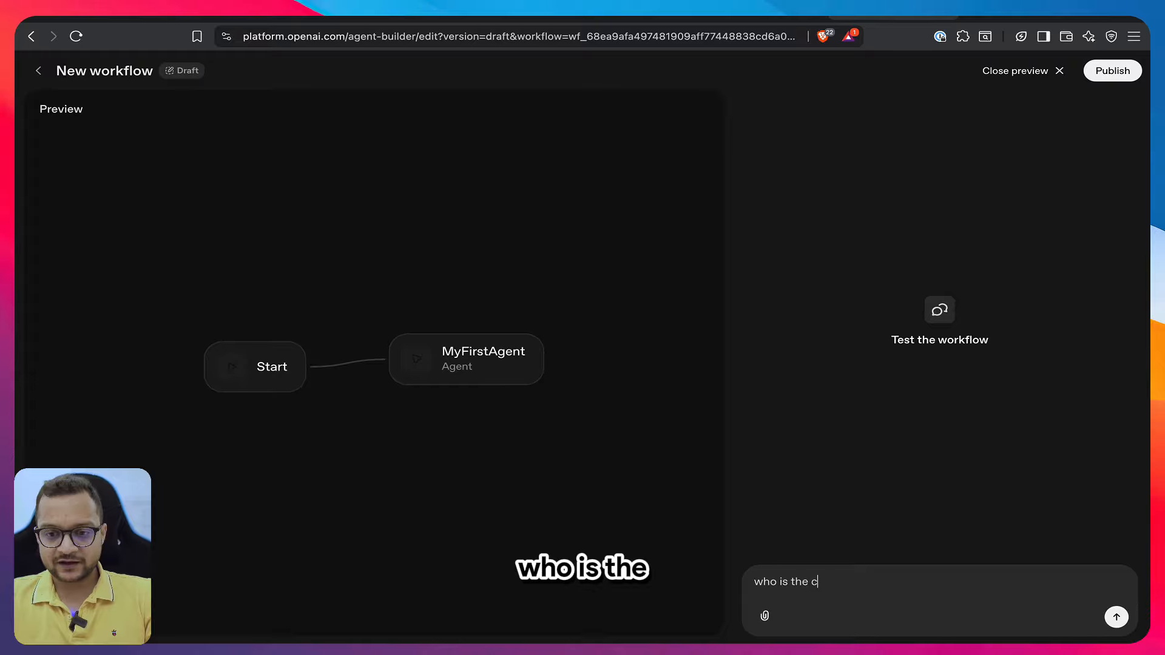
type("ro")
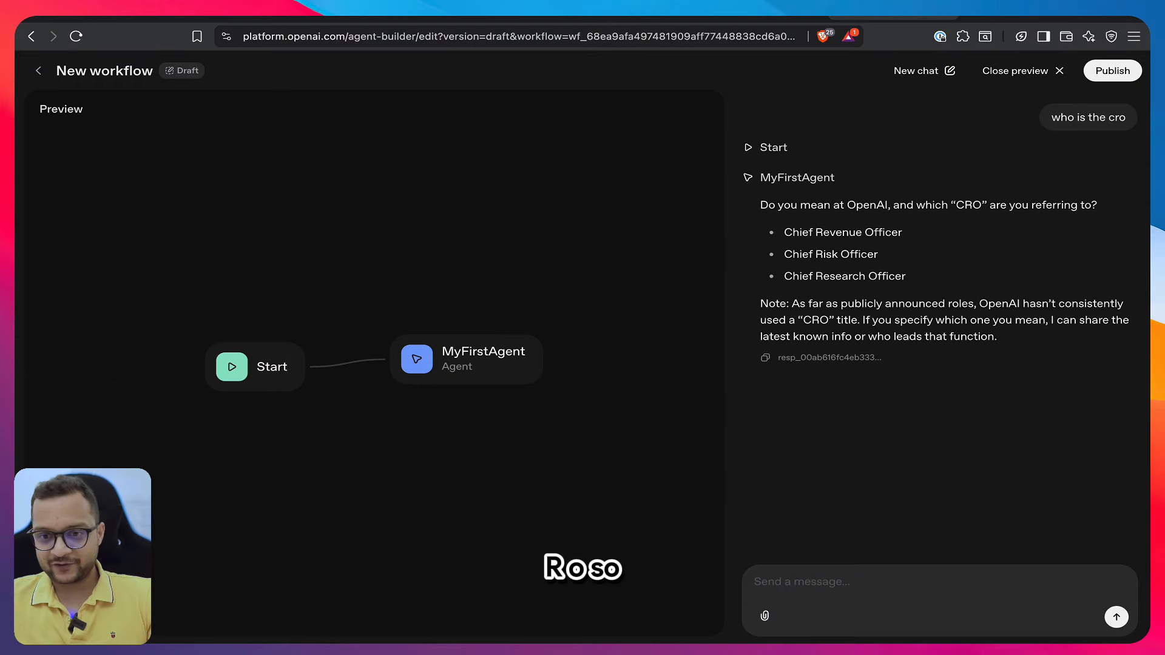
Send the test message "who is the ceo" to the workflow and close the preview
left_click(903, 574)
type("who i")
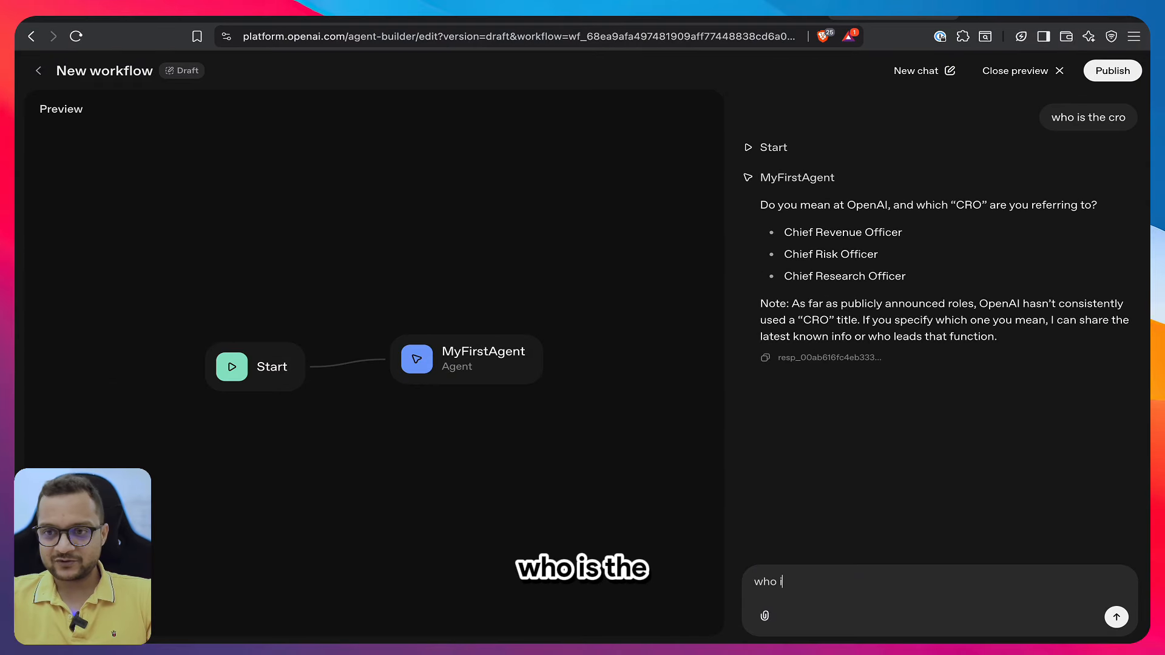
type("s the cr")
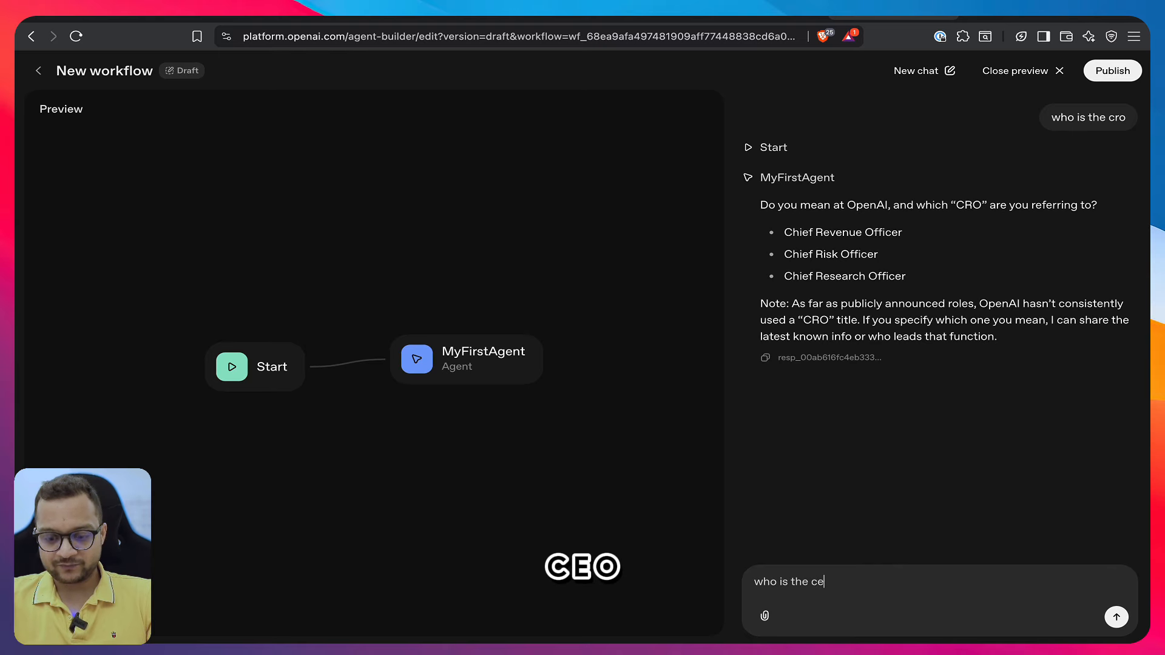
type("o")
key("Return")
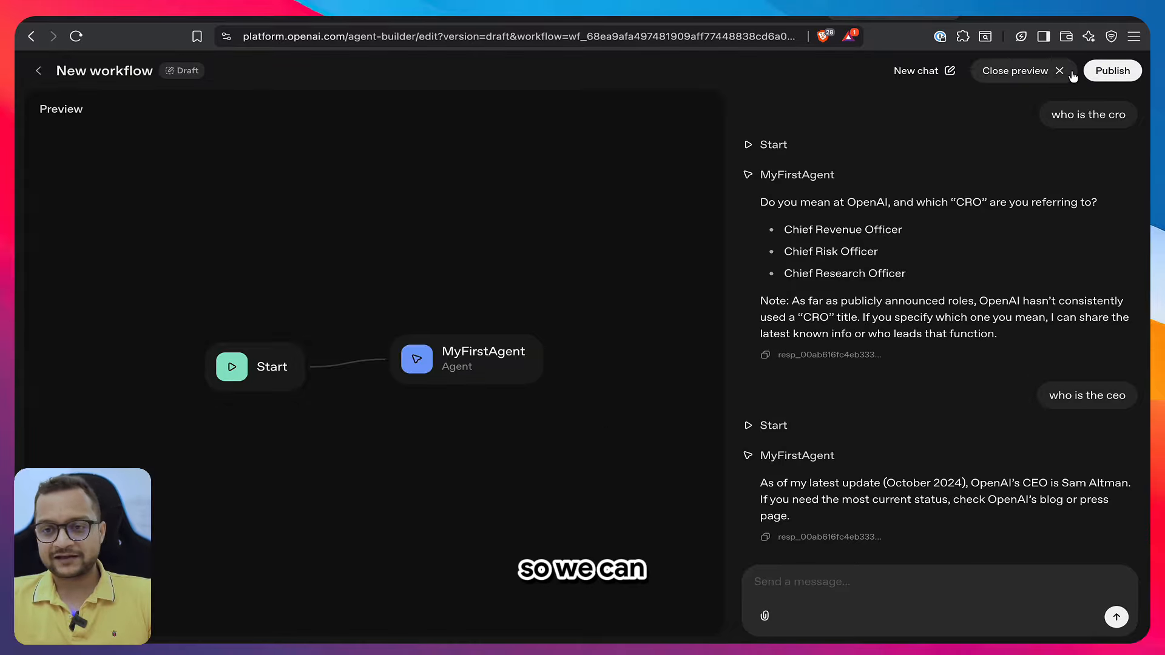
left_click(1059, 71)
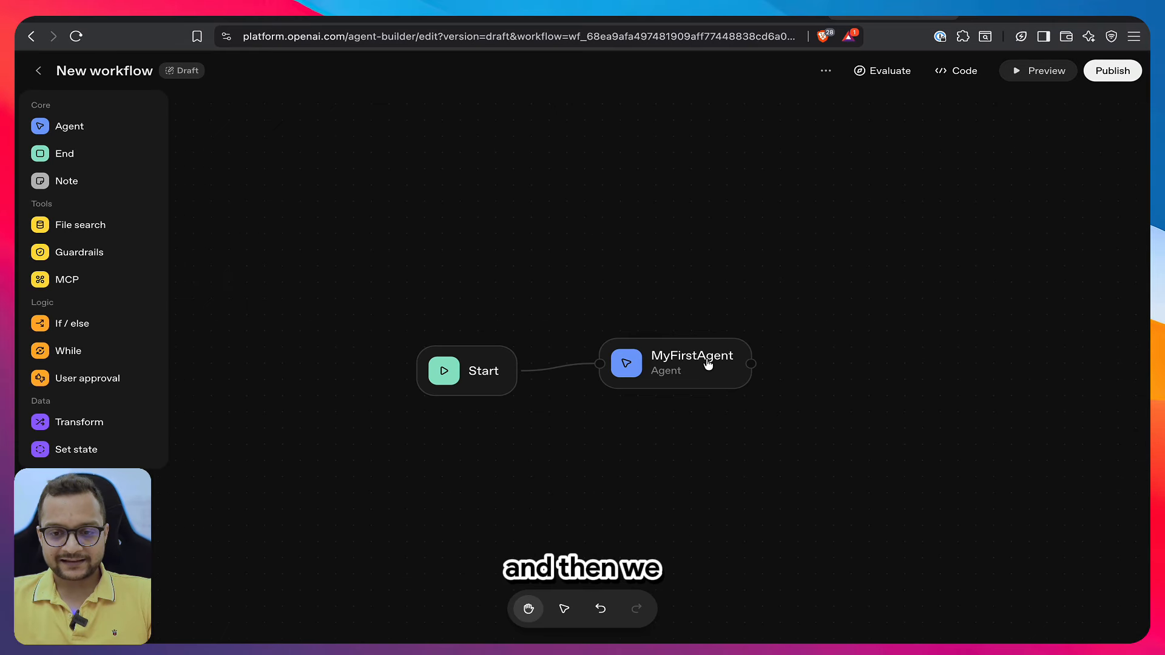
Review the models that can be chosen for MyFirstAgent without changing the selected one
left_click(709, 364)
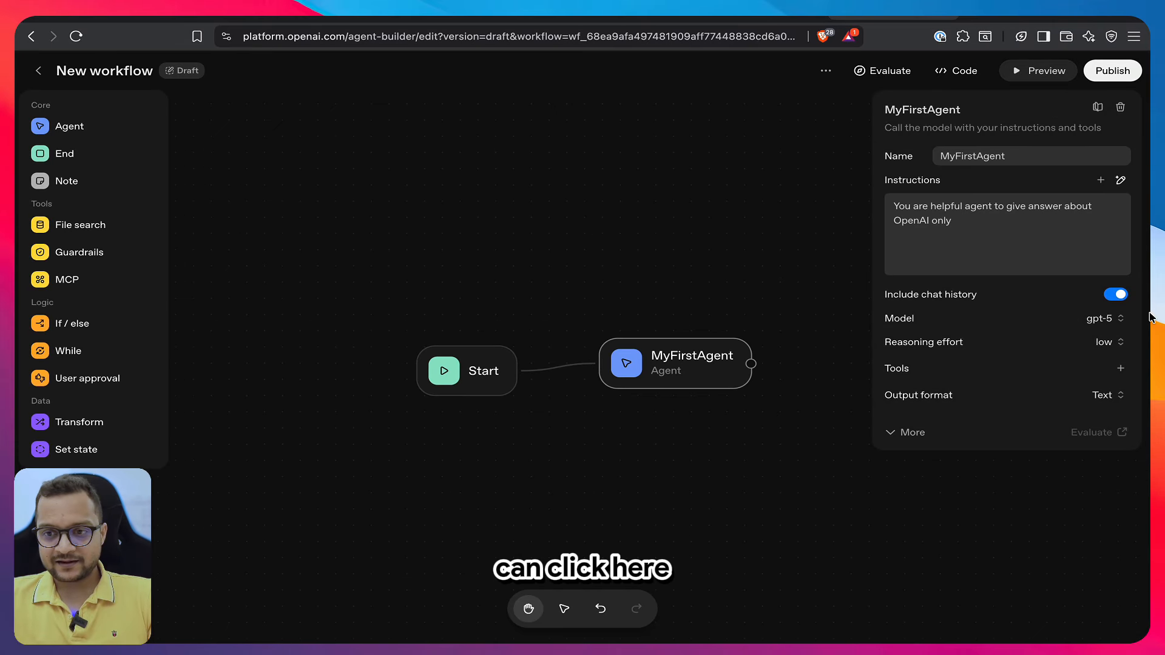
left_click(1120, 320)
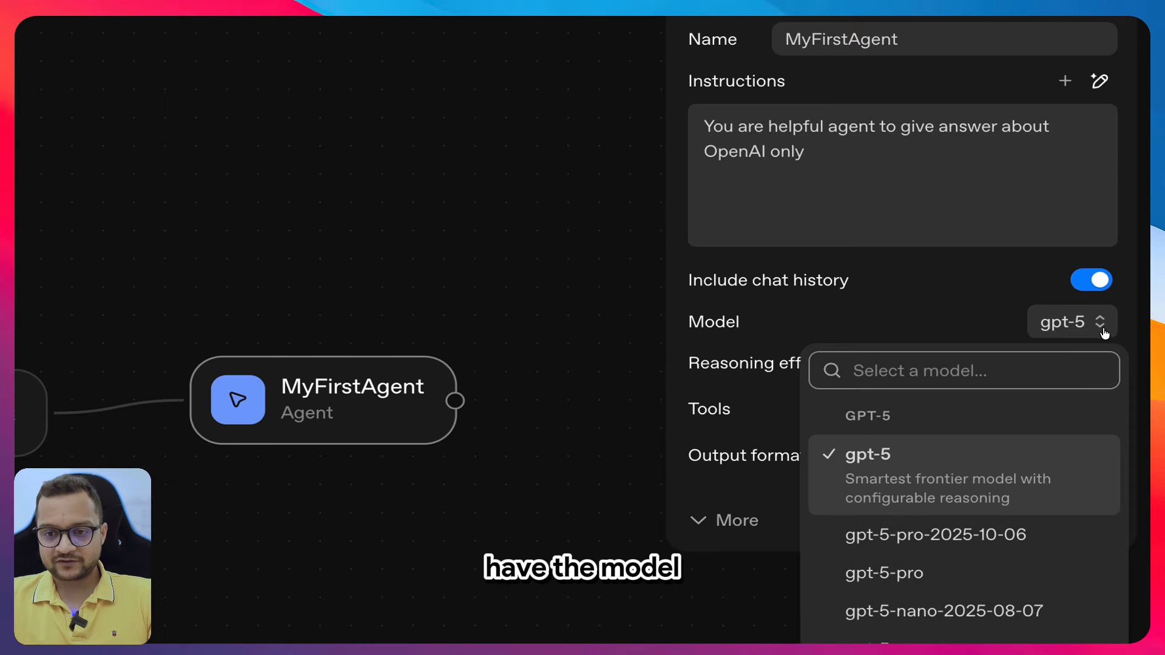
scroll(1061, 414, "down", 15)
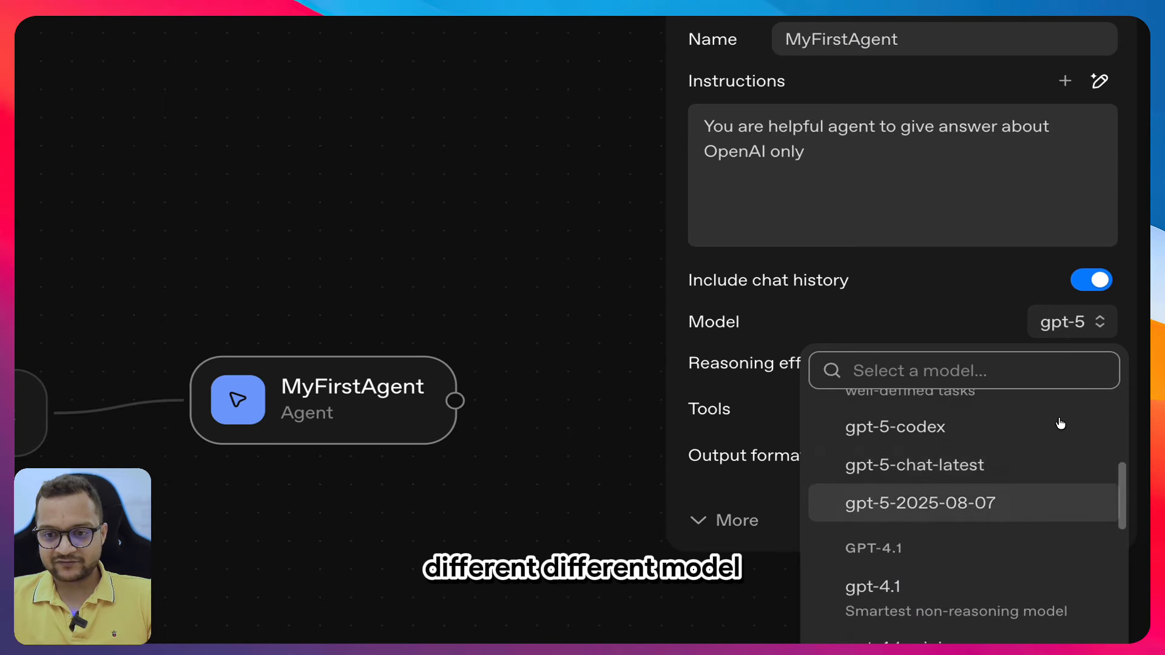
scroll(1059, 424, "down", 5)
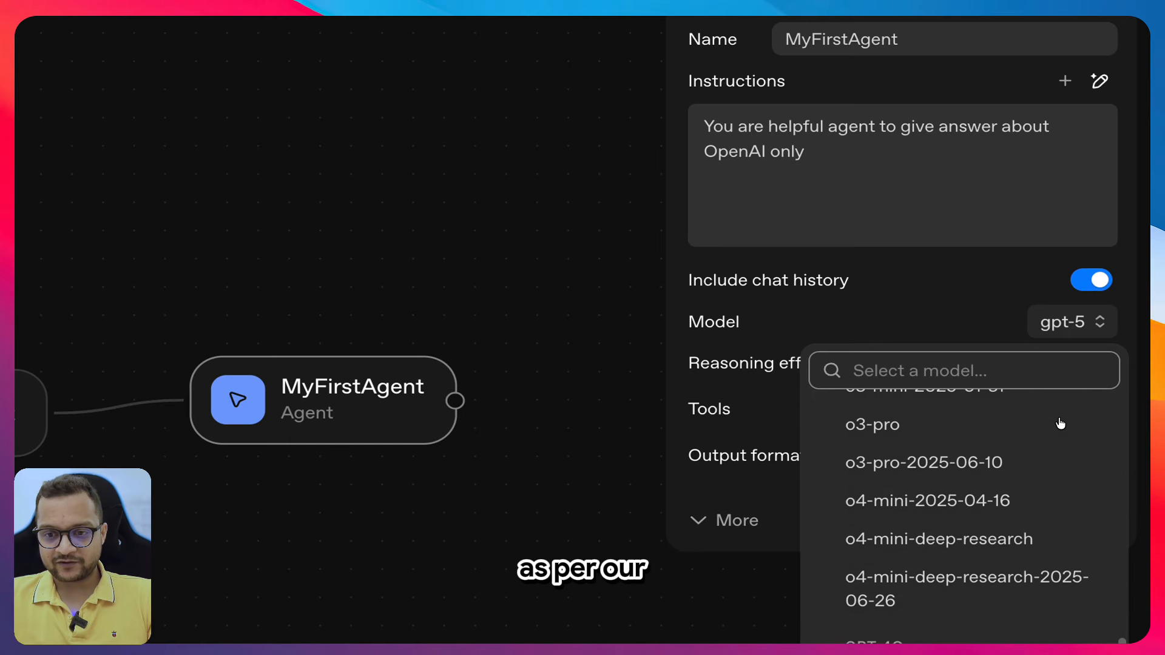
scroll(1058, 423, "up", 20)
left_click(998, 305)
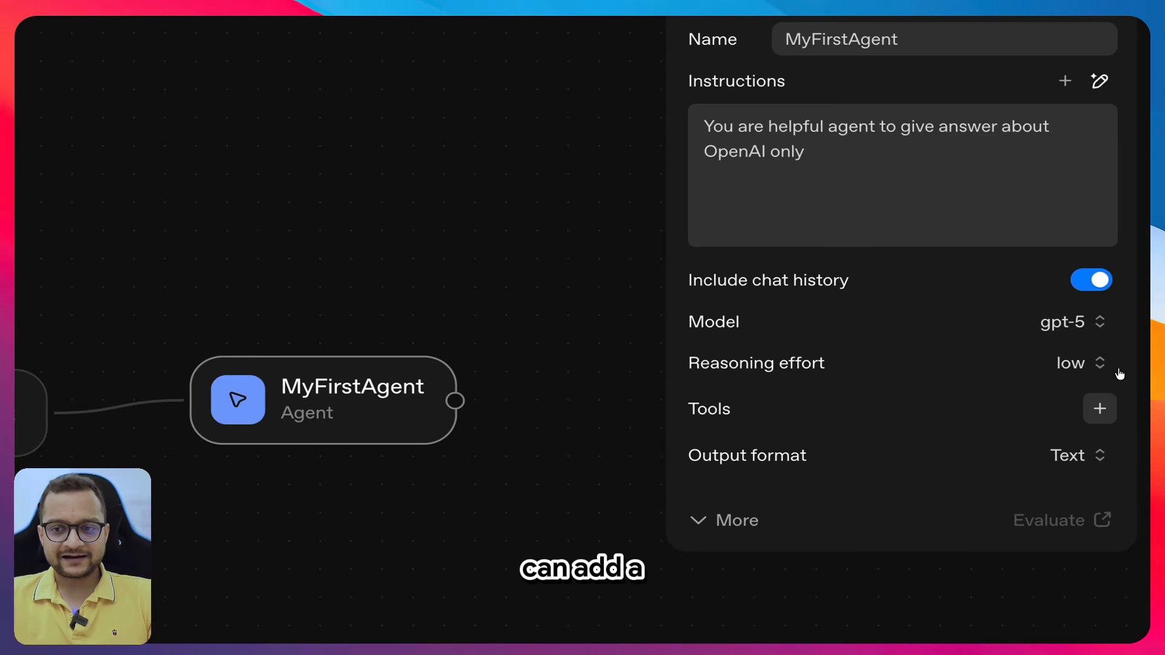
Add the Web search tool to MyFirstAgent with its default settings, leaving the domains and user location empty
left_click(1099, 408)
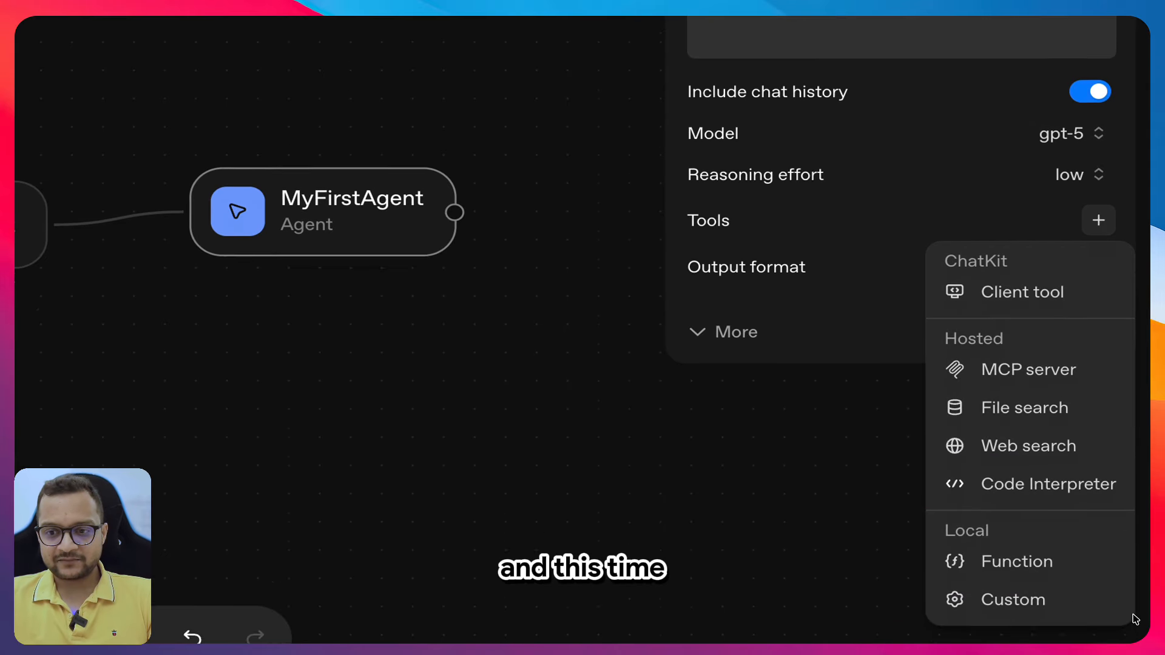
key("Up")
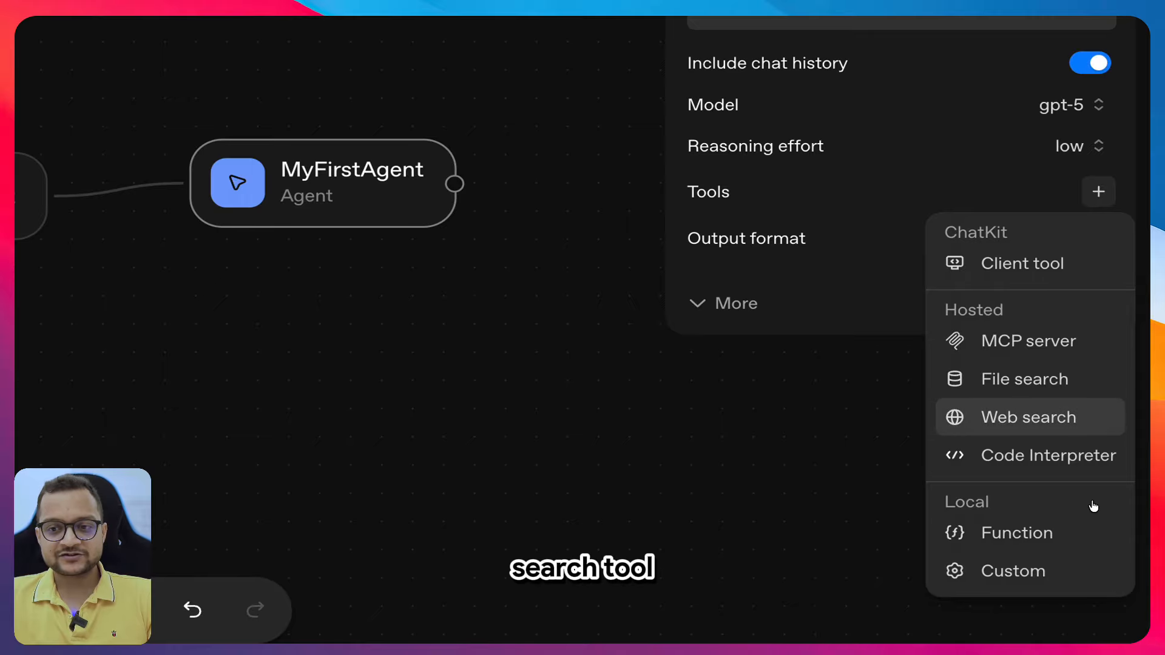
key("Return")
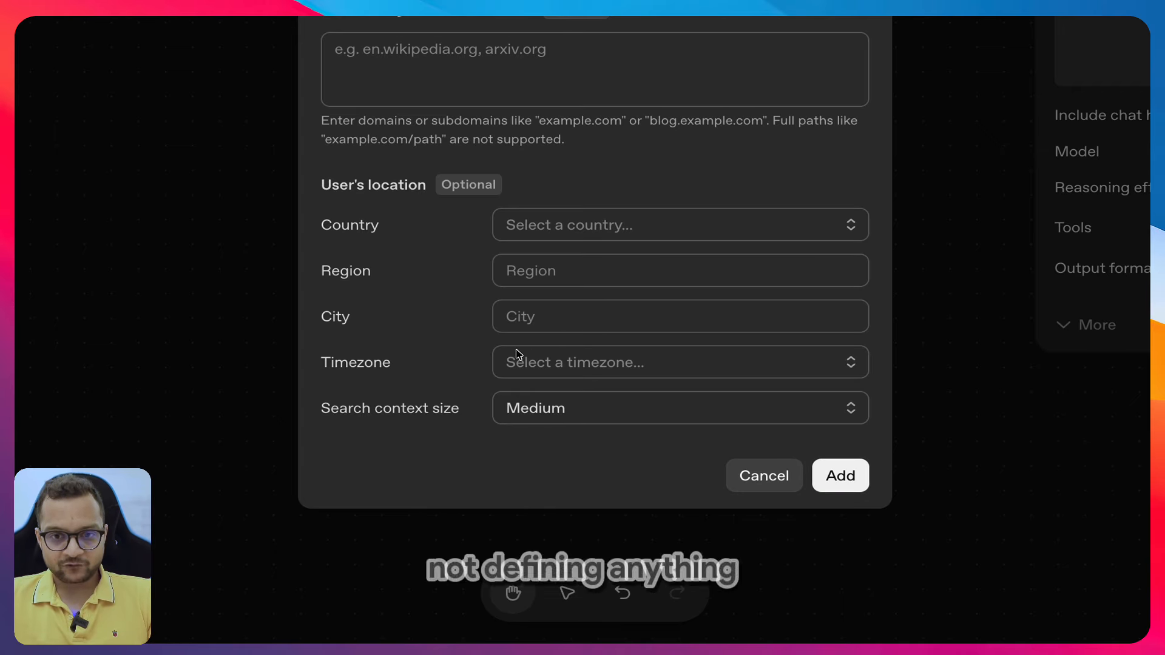
left_click(741, 538)
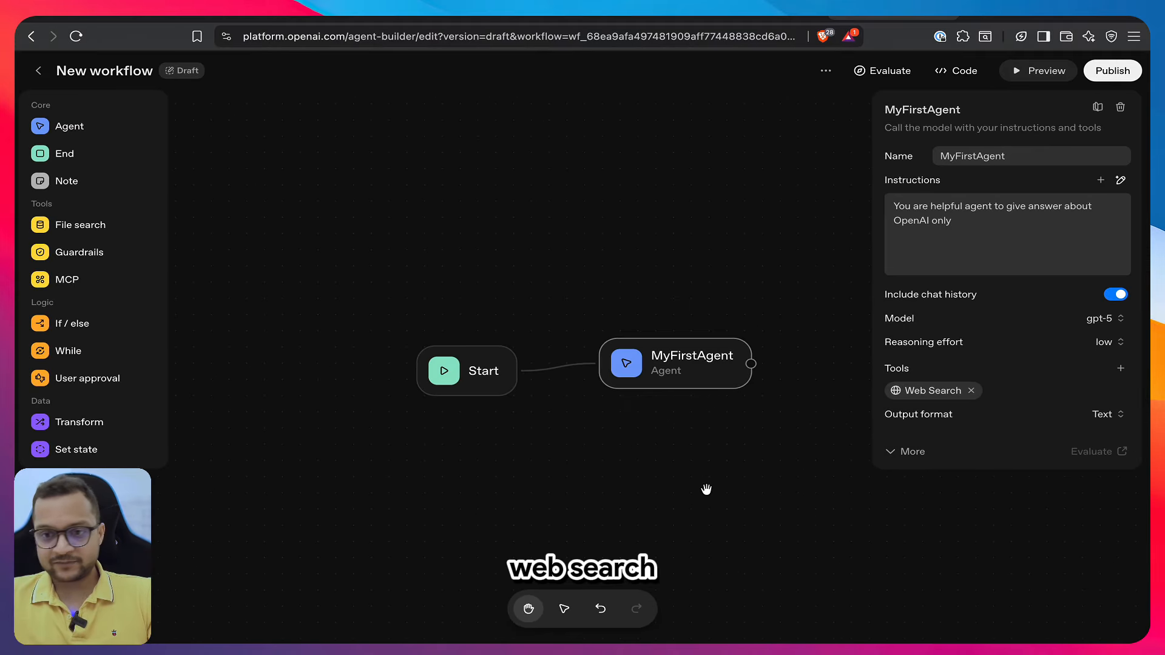
Preview the workflow and send it the test message "who is the ceo" with web search enabled
left_click(1044, 83)
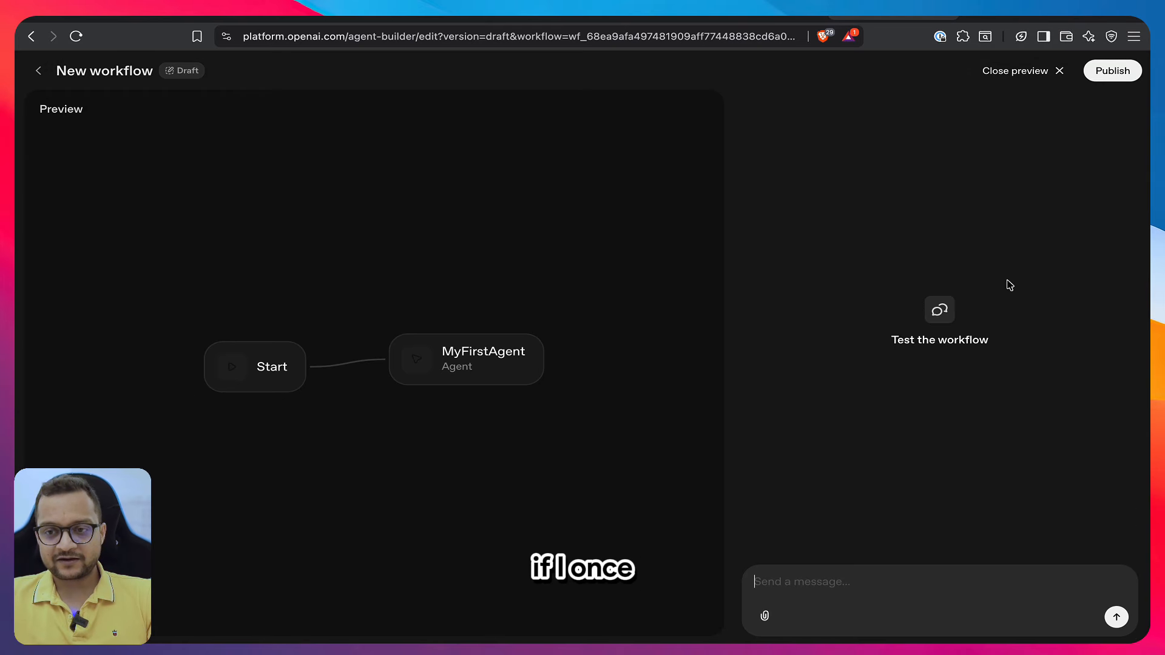
type("who is the ")
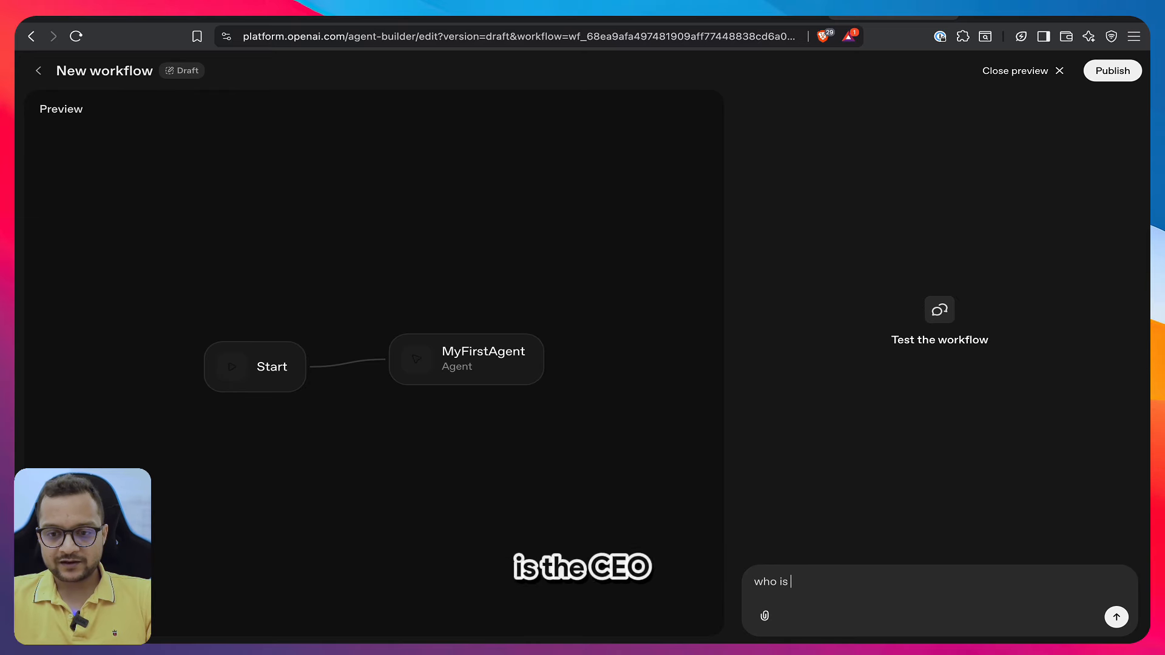
type("ceo")
key("Return")
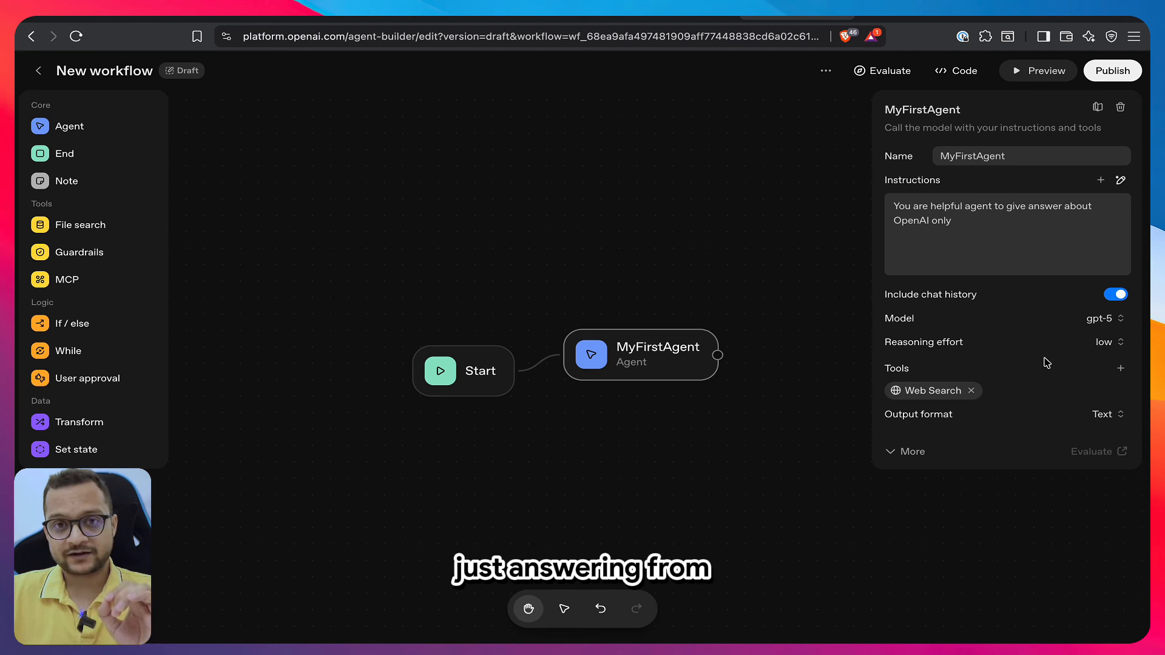
Replace MyFirstAgent's Web Search tool with File search, uploading 11-oct-2025-session.md, bhopal-event.md and first-ever-event.md from the aibootstrapper folder
left_click(974, 392)
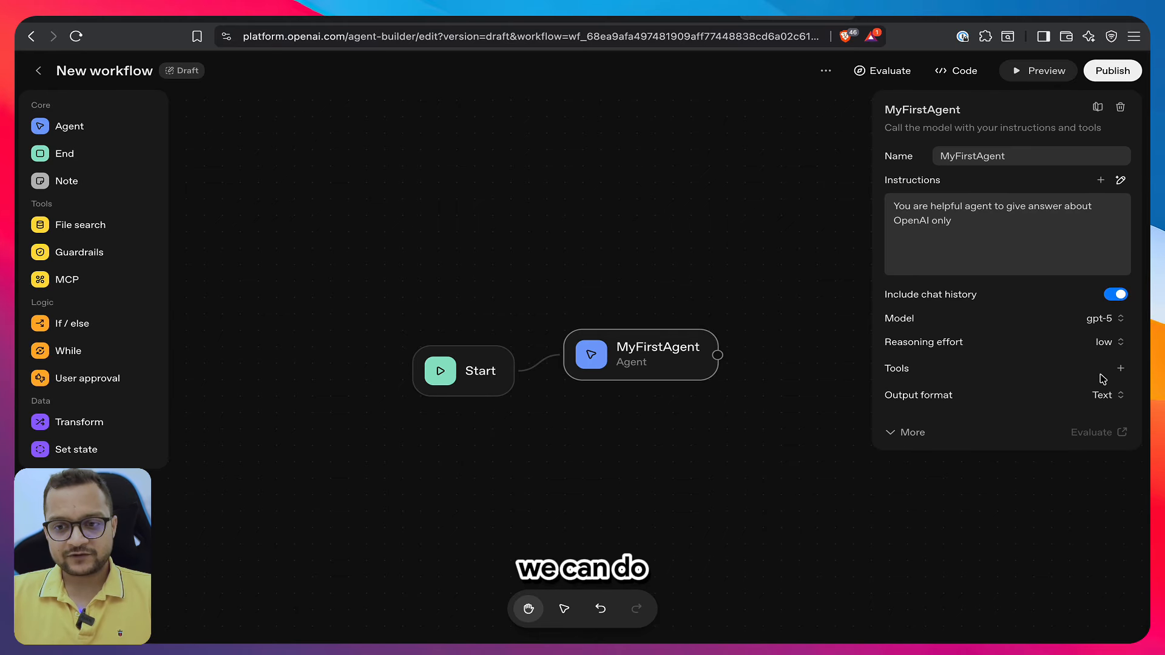
left_click(1120, 369)
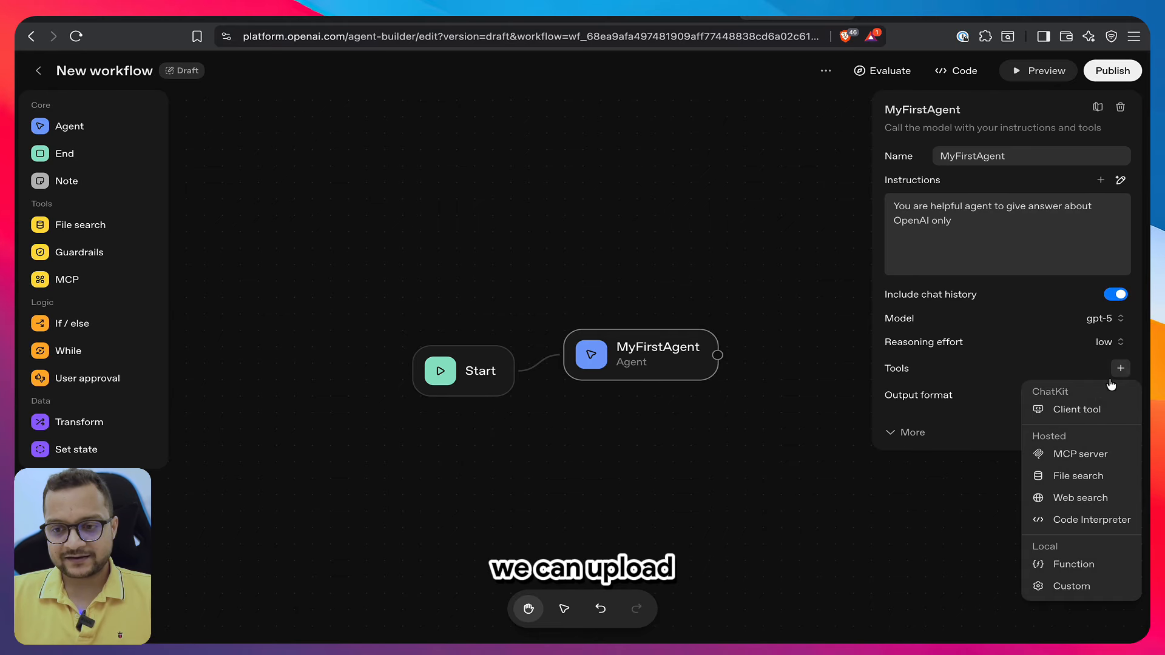
left_click(1076, 473)
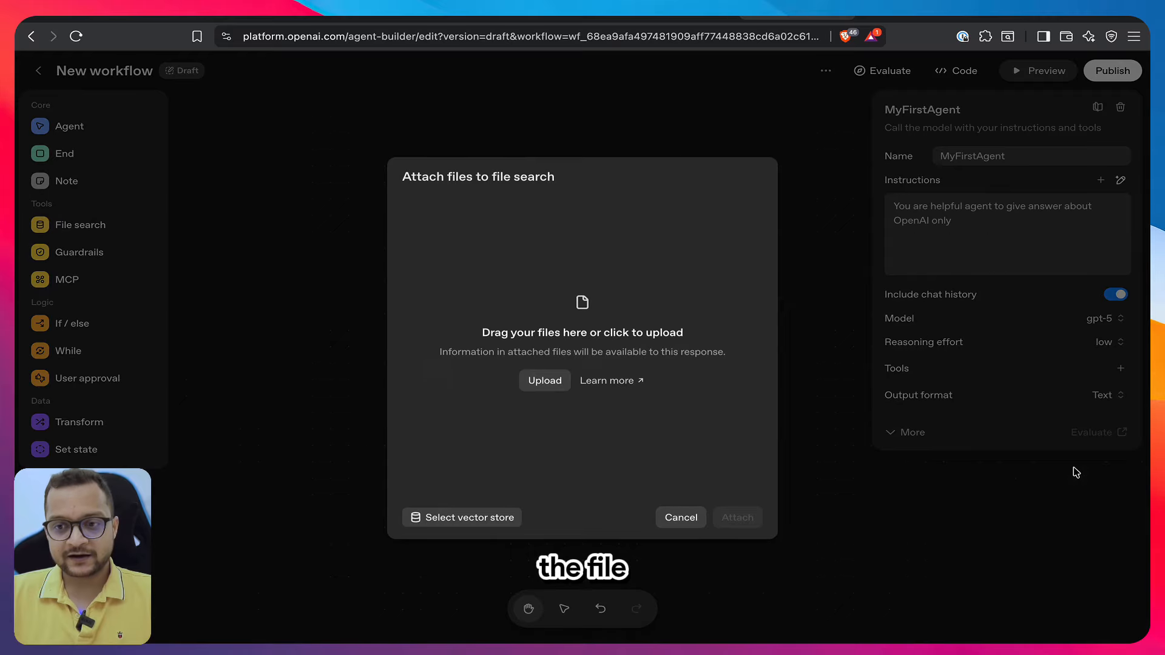
left_click(545, 381)
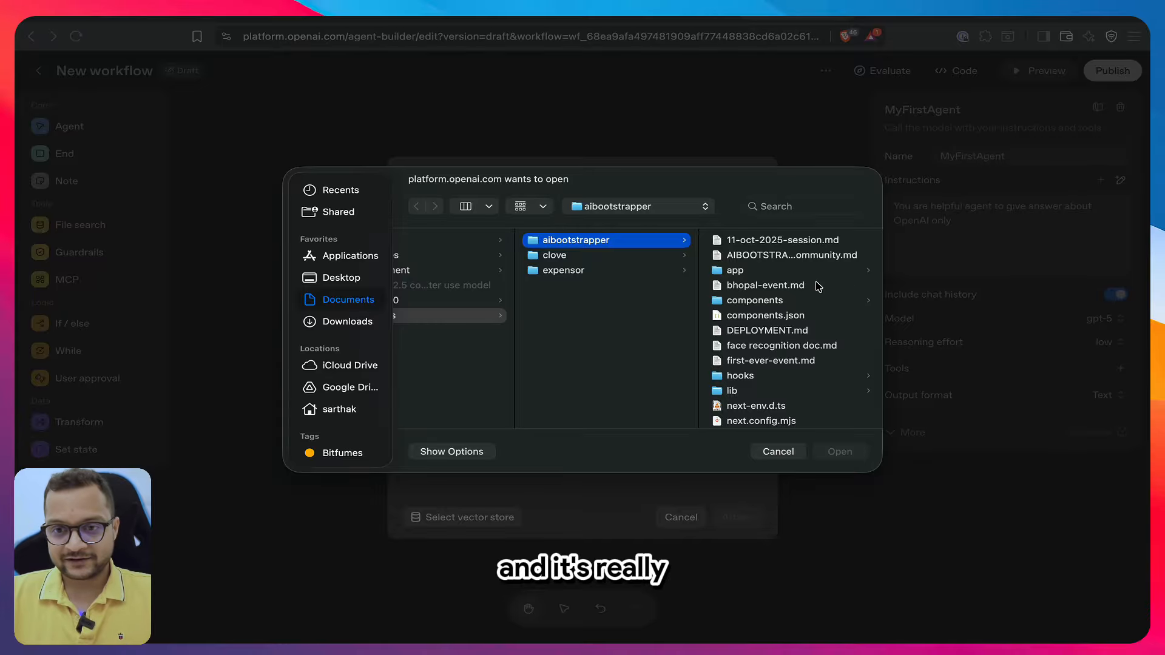
left_click(757, 243)
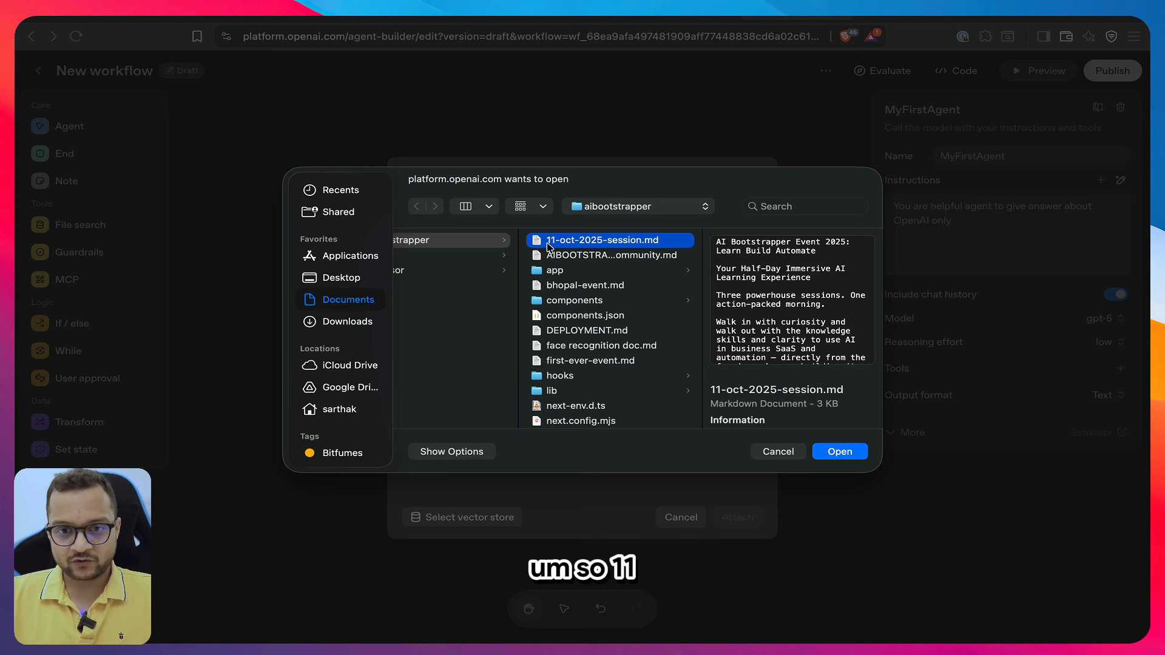
left_click(583, 364, "super")
left_click(606, 287, "super")
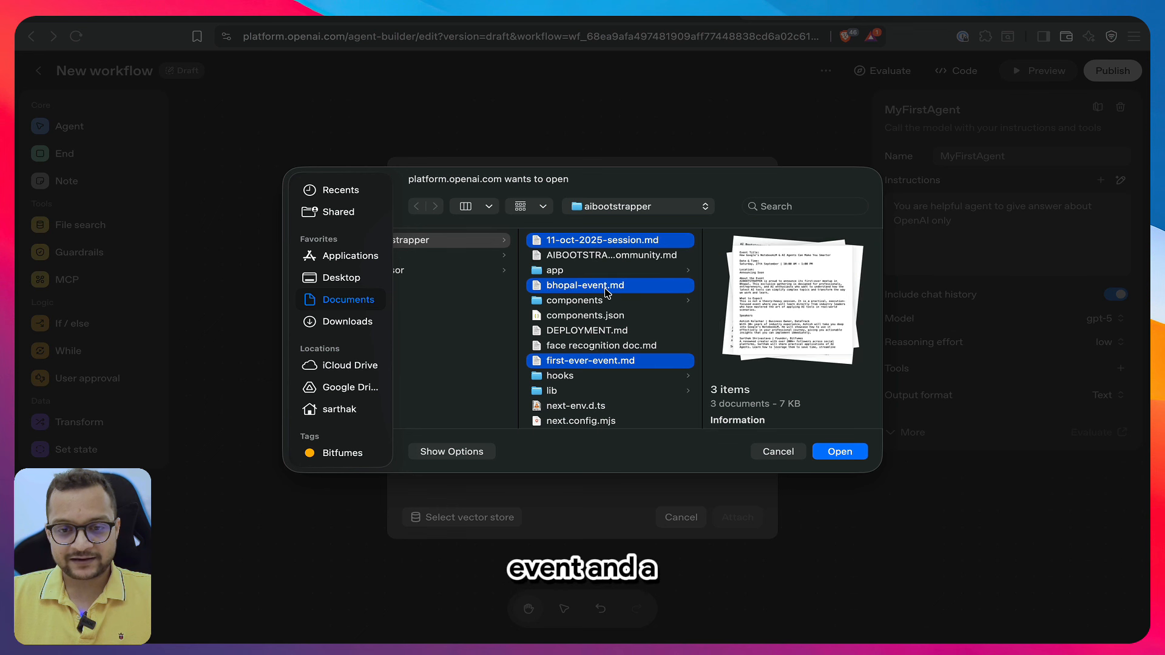
left_click(841, 453)
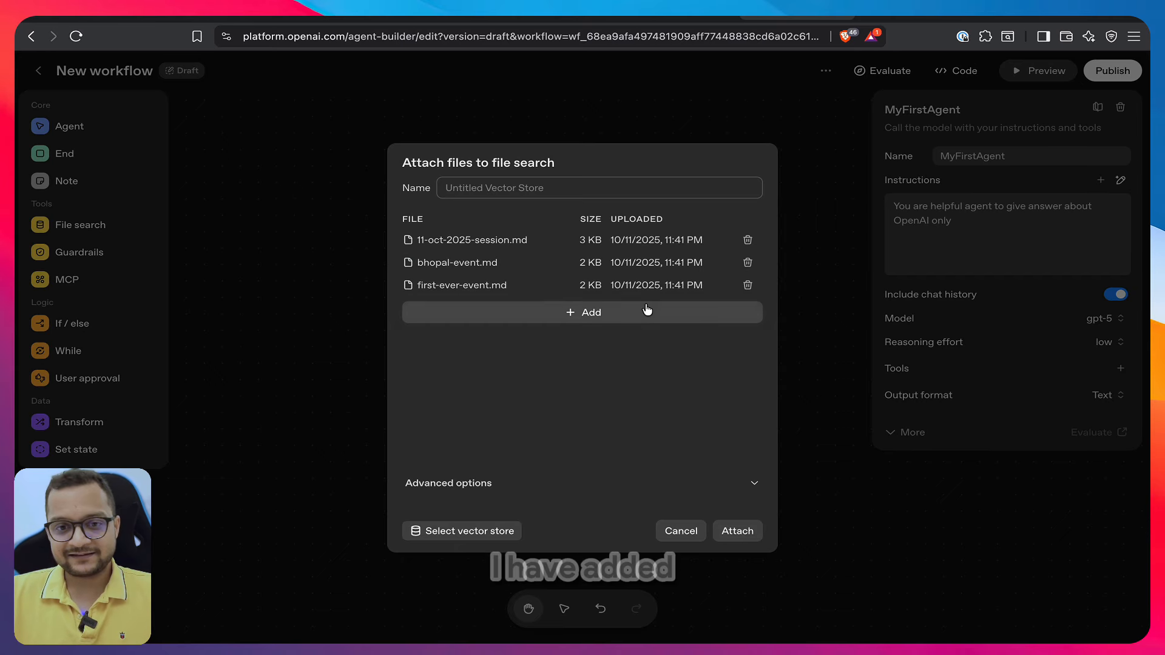
Name the vector store "Events Data" and attach it to the agent
left_click(608, 196)
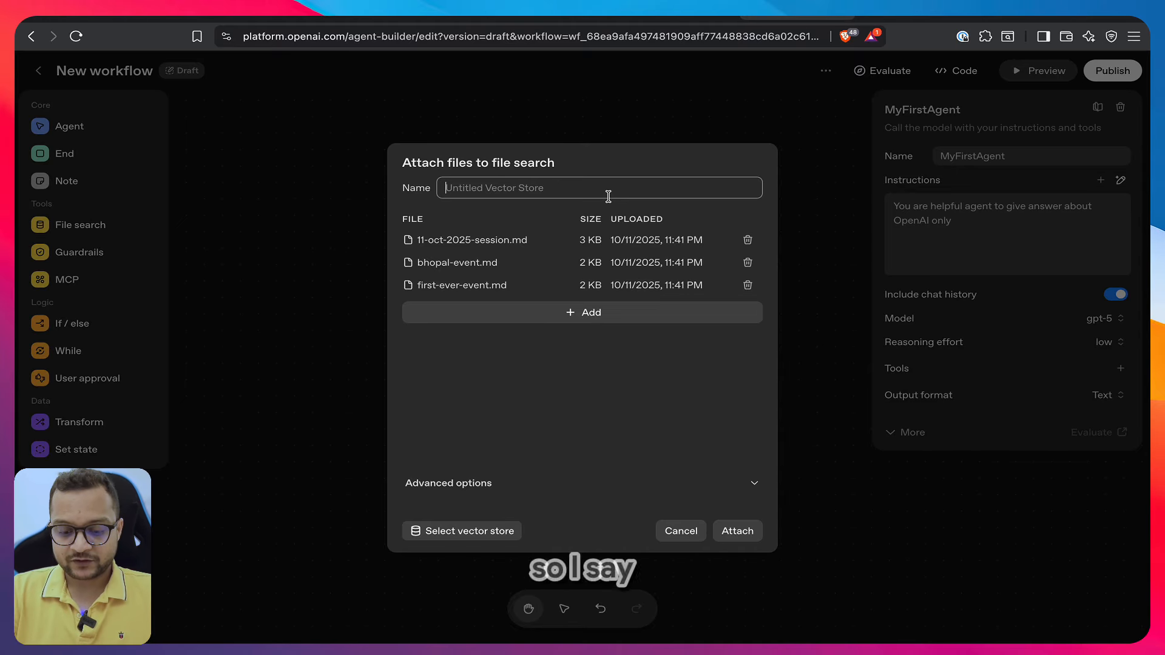
type("Events Data")
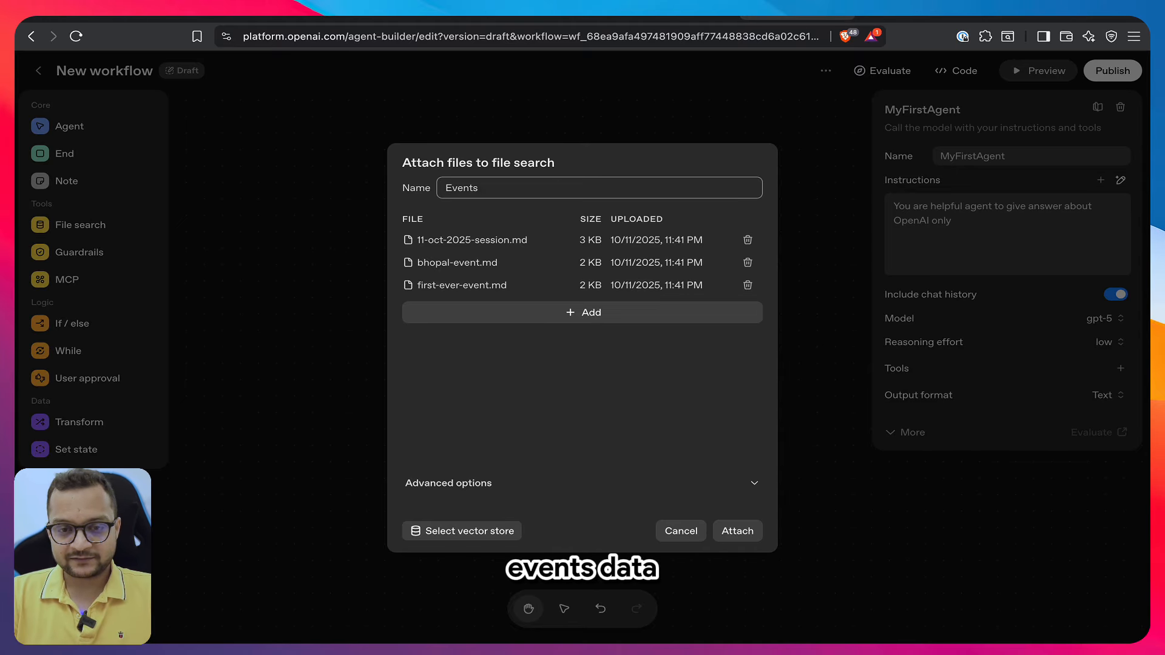
left_click(745, 535)
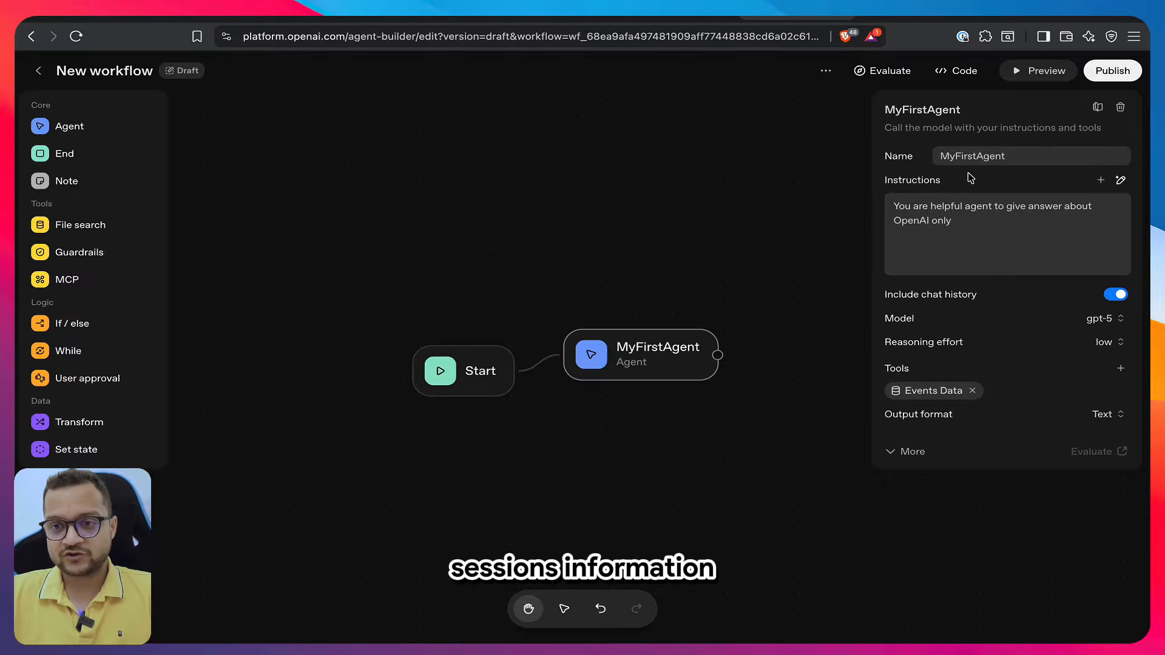
Rename the agent to SessionAgent
left_click_drag(1014, 153, 940, 153)
type("Ses")
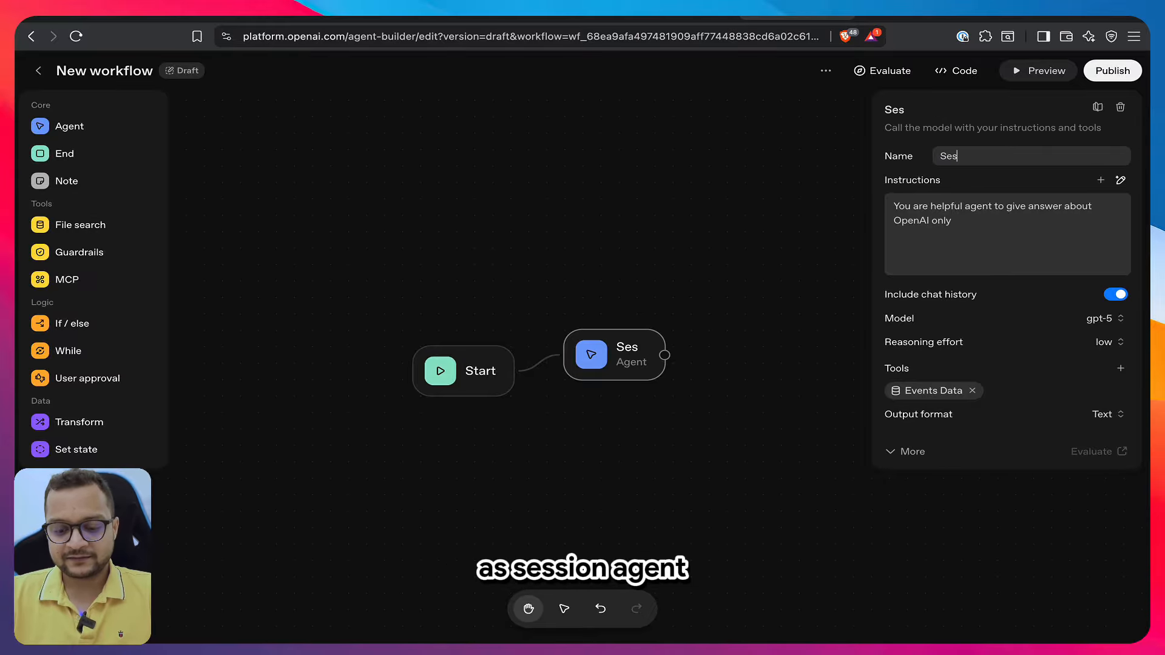
type("sionAgen")
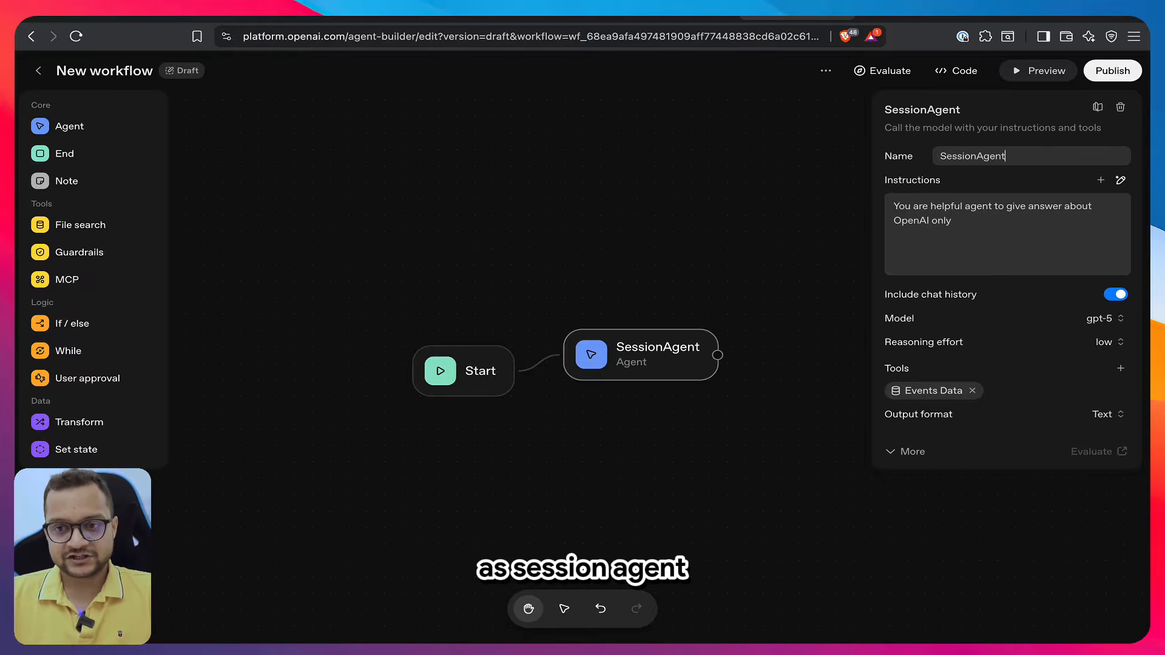
type("t")
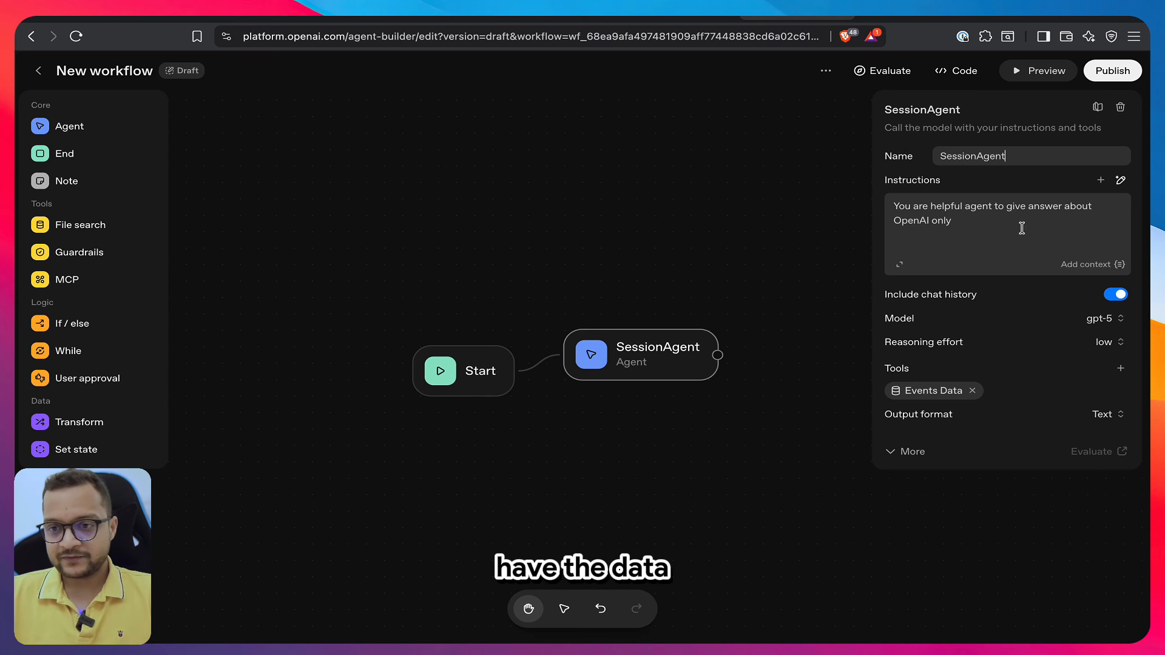
Change SessionAgent's instructions to "You are helpful agent to give answer about the sessions"
left_click(954, 220)
left_click(1006, 212, "shift")
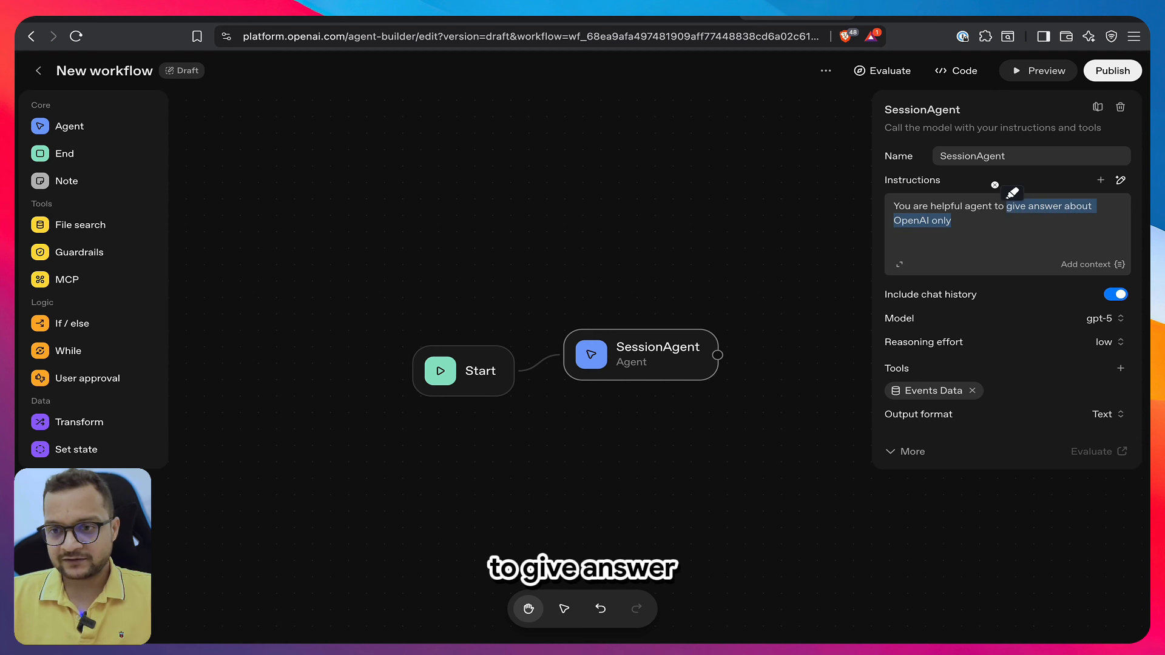
left_click(952, 221)
left_click_drag(952, 221, 1063, 206)
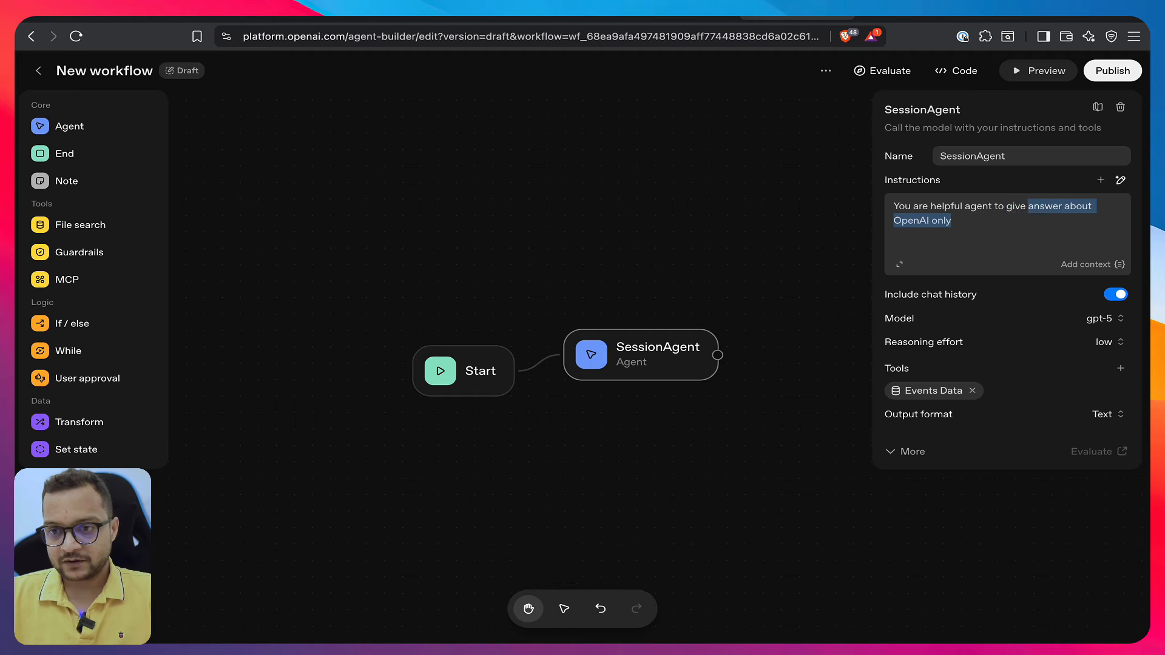
type("about")
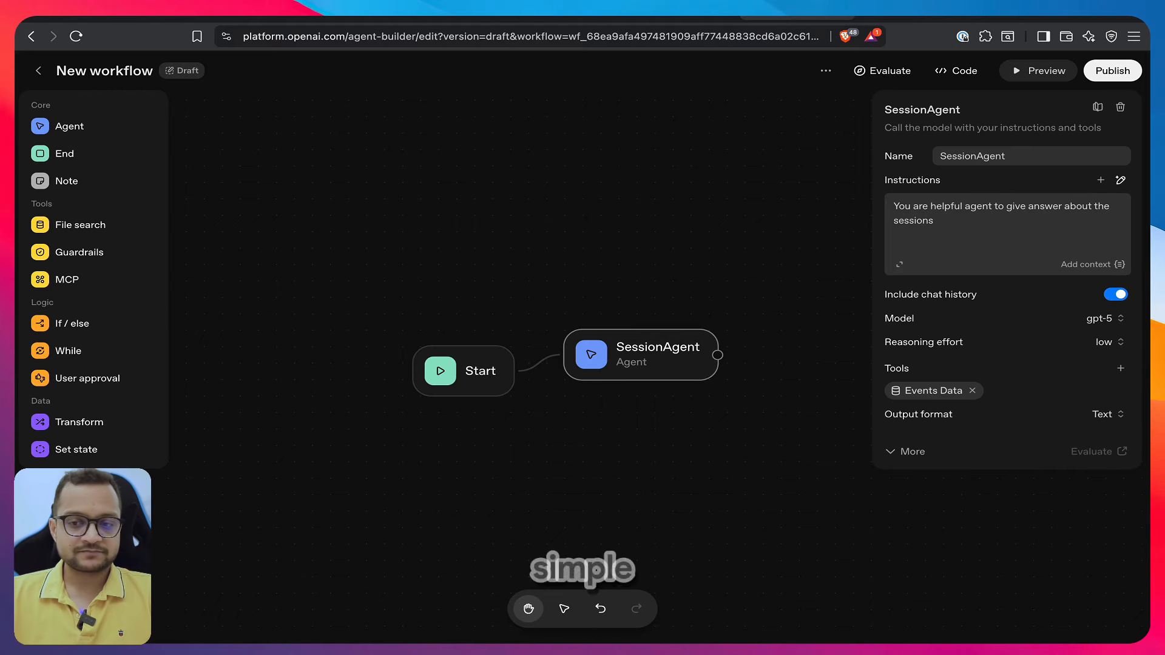
Preview the workflow and send it the test message "what was the first ever event ?"
left_click(1046, 71)
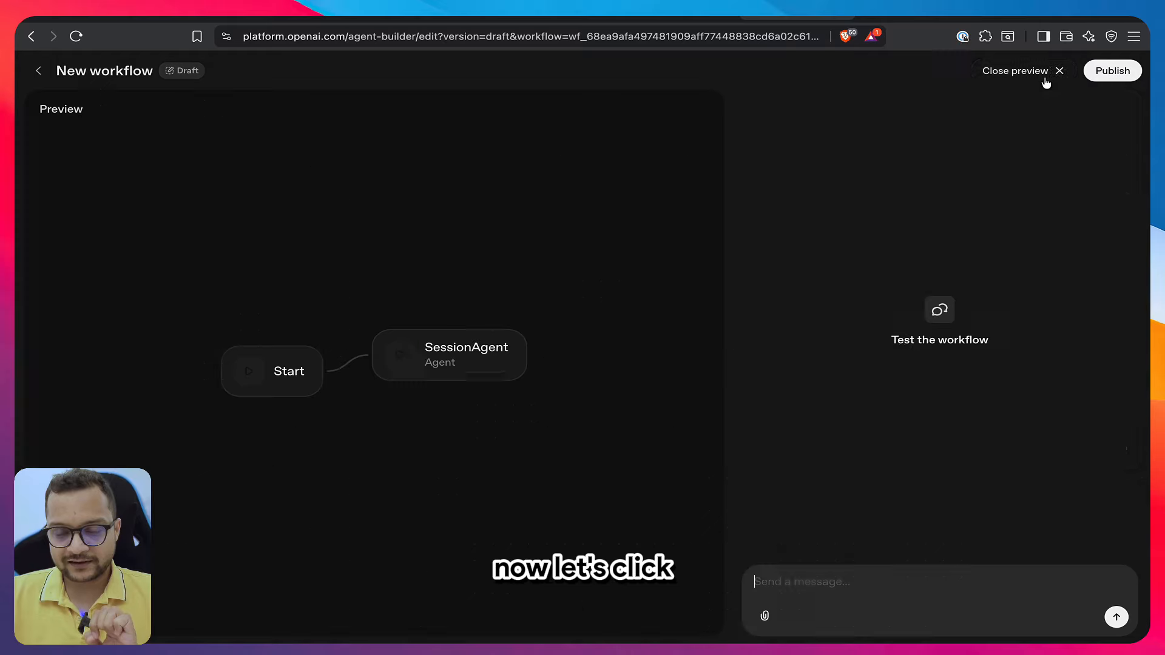
left_click(937, 577)
type("what w")
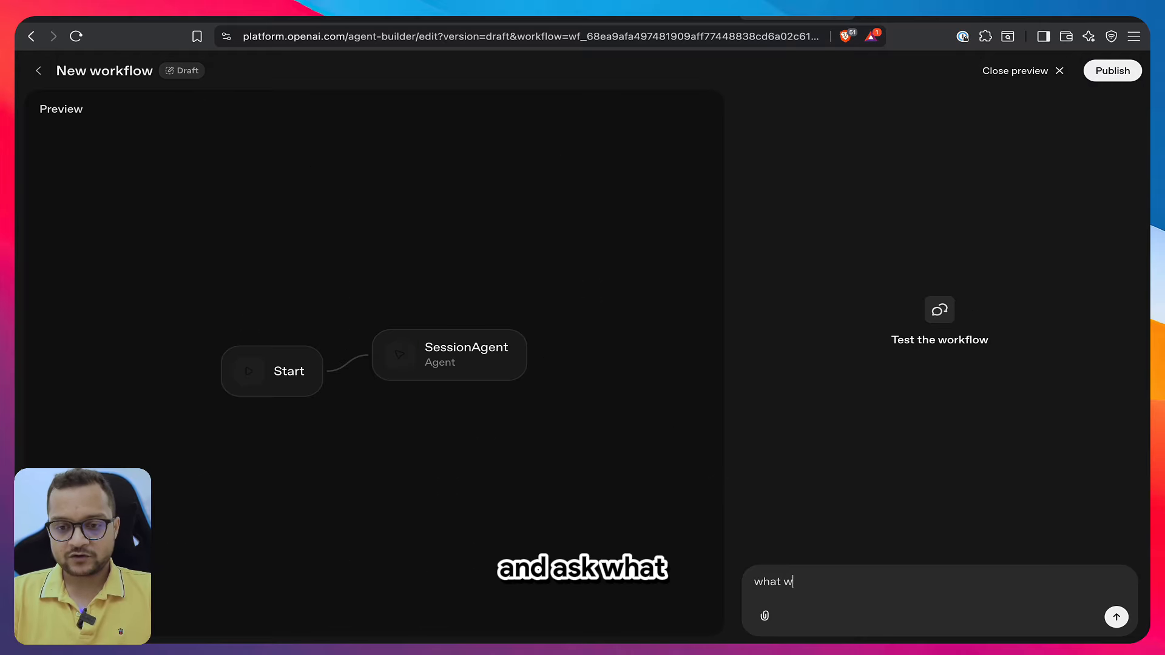
type("as the first eve")
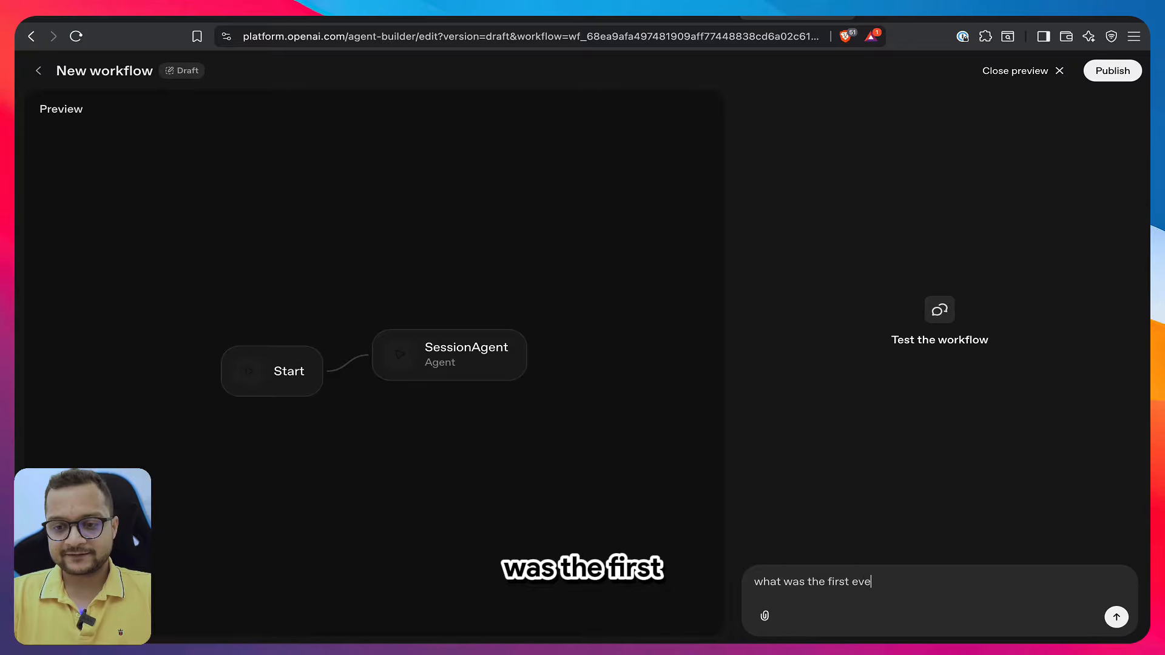
type("r eve")
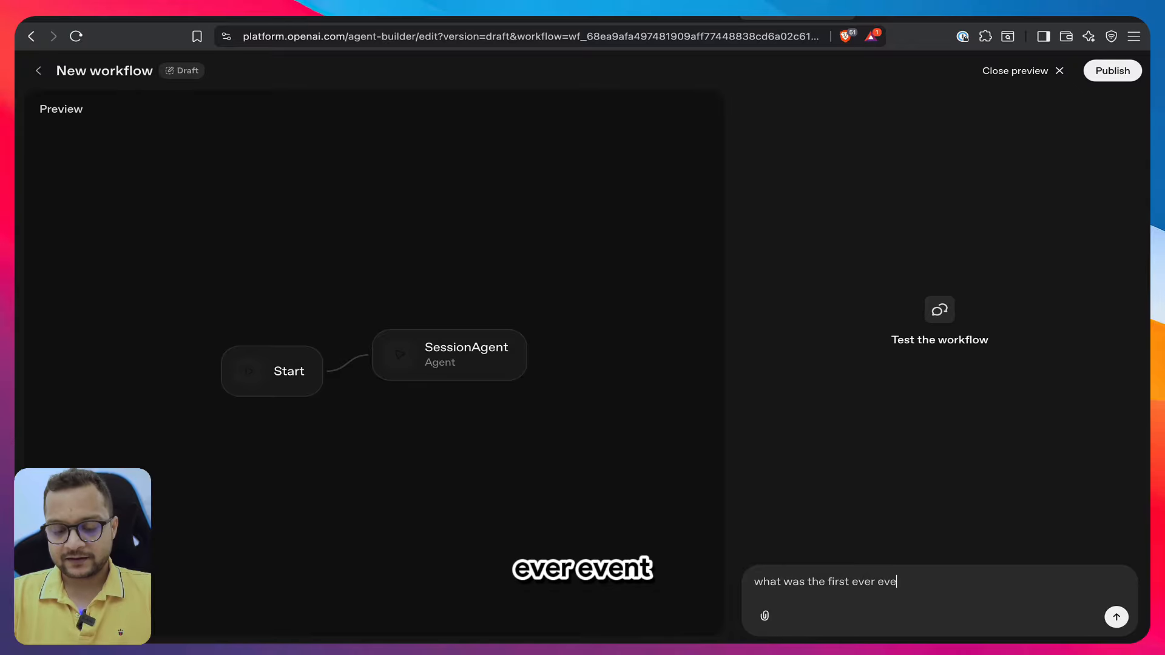
type("nt ?")
key("Return")
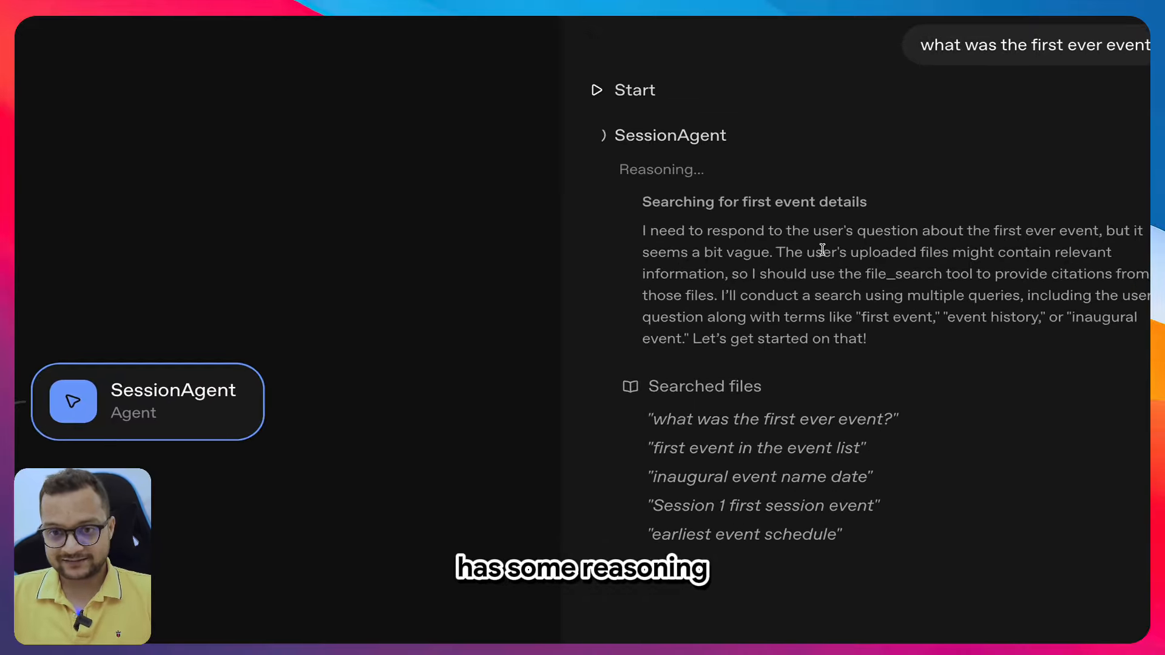
Examine SessionAgent's file search queries and its answer, and close the preview
left_click_drag(731, 477, 835, 403)
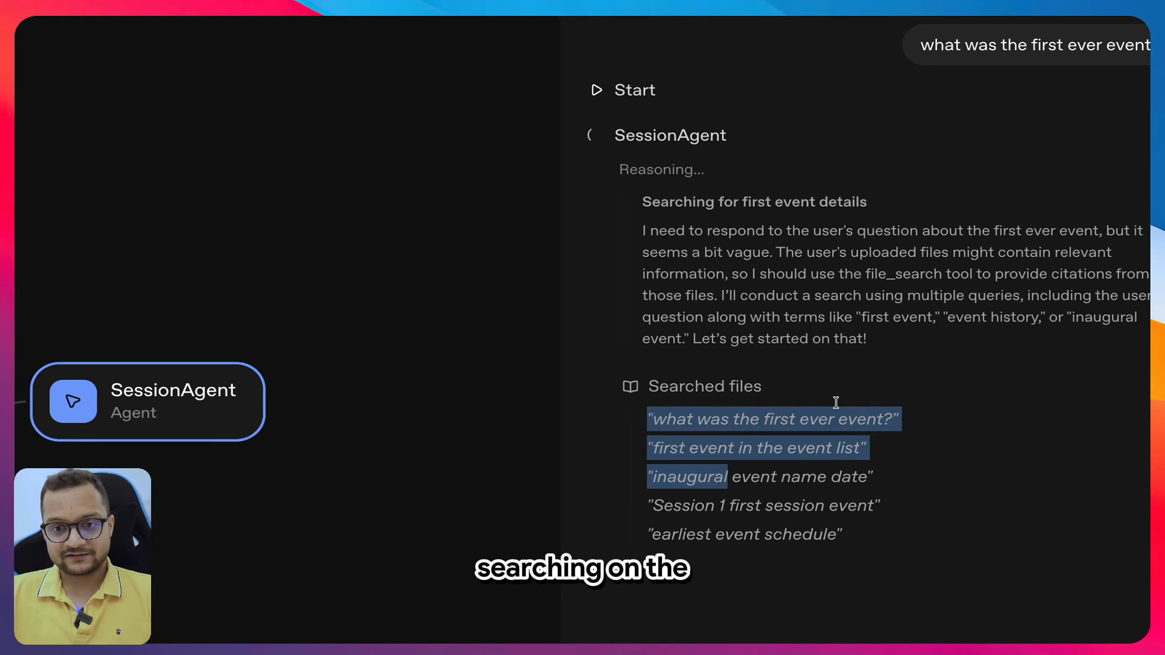
left_click(976, 441)
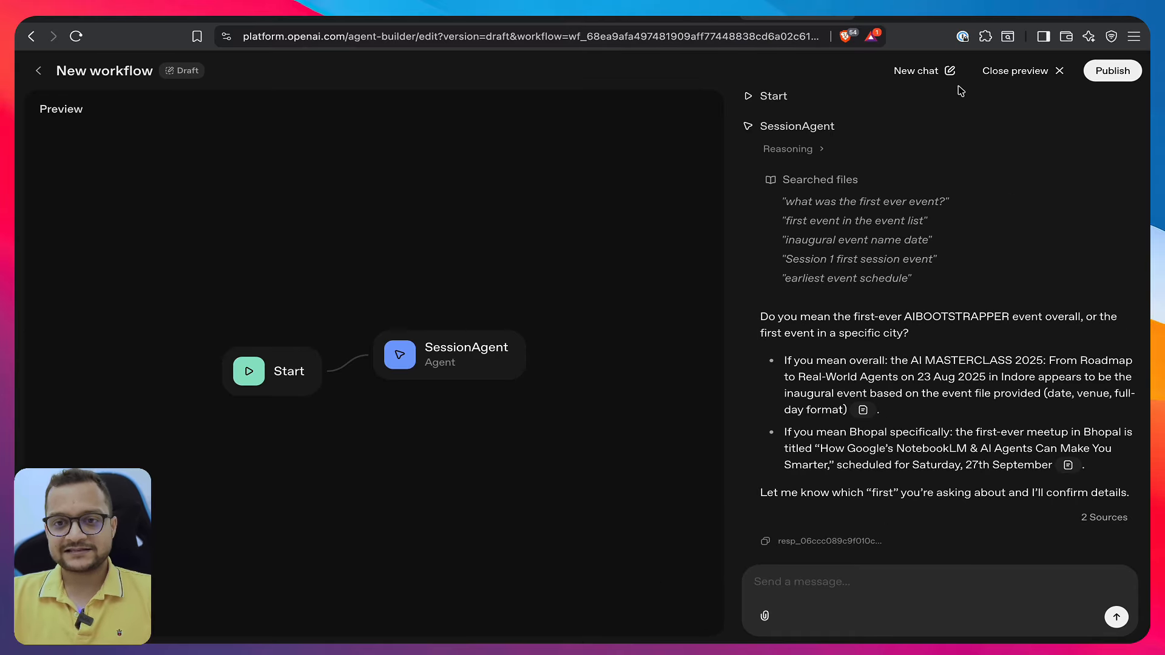
left_click(1010, 73)
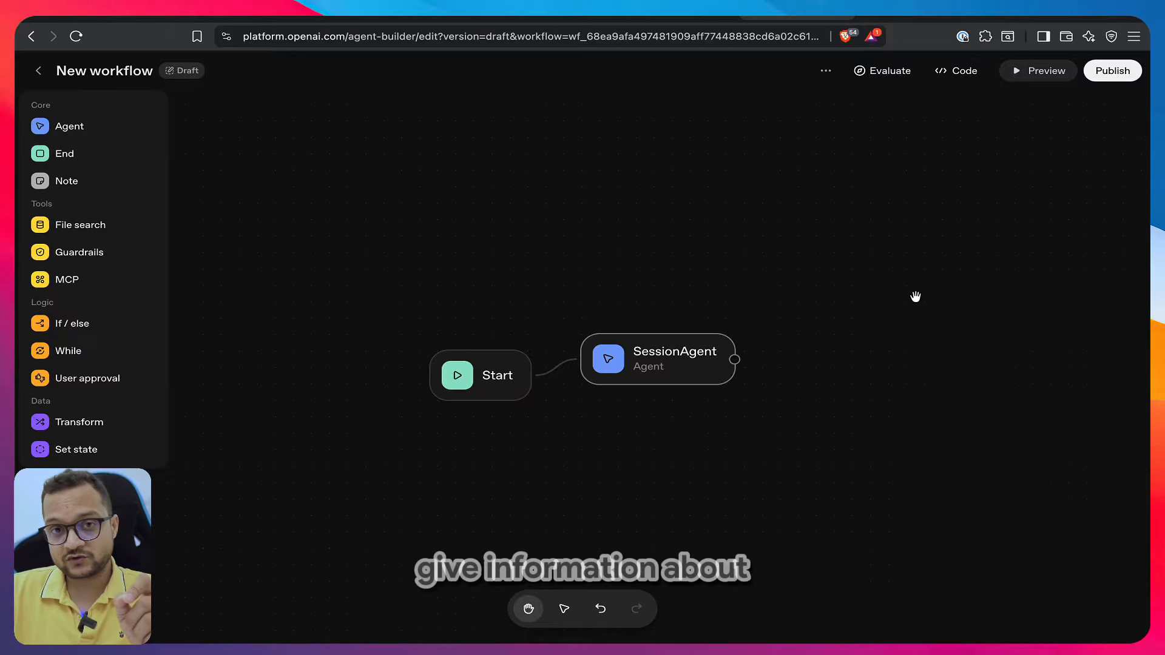
Move the SessionAgent node up and farther away from the Start node, leaving its output unconnected
left_click_drag(698, 379, 733, 334)
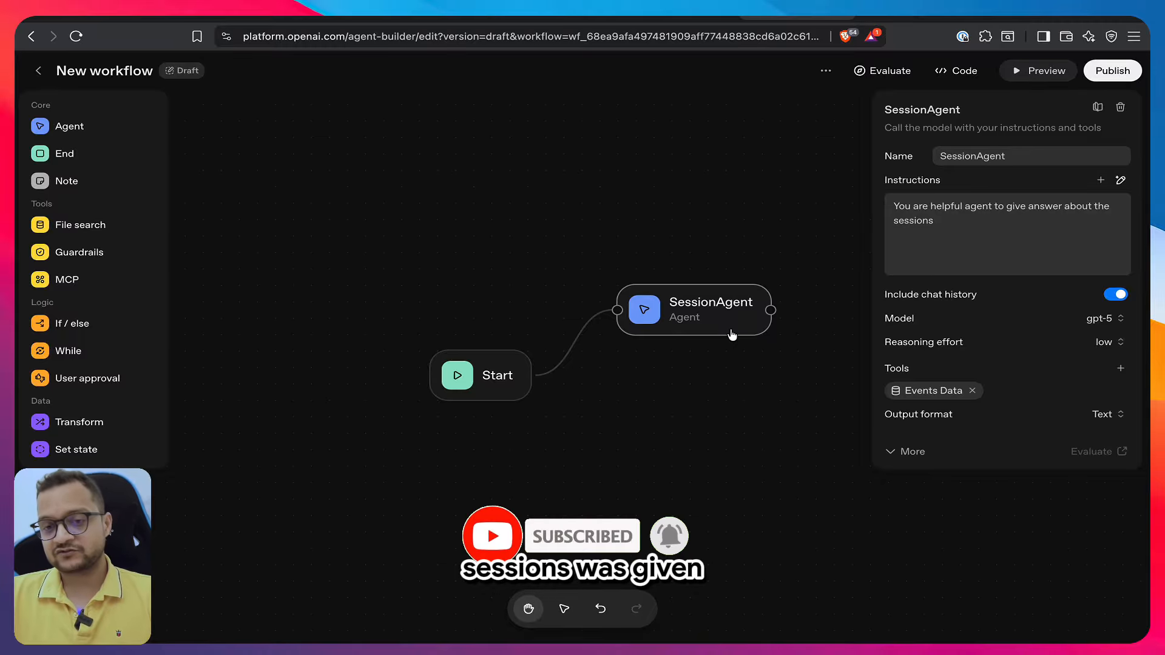
left_click(693, 402)
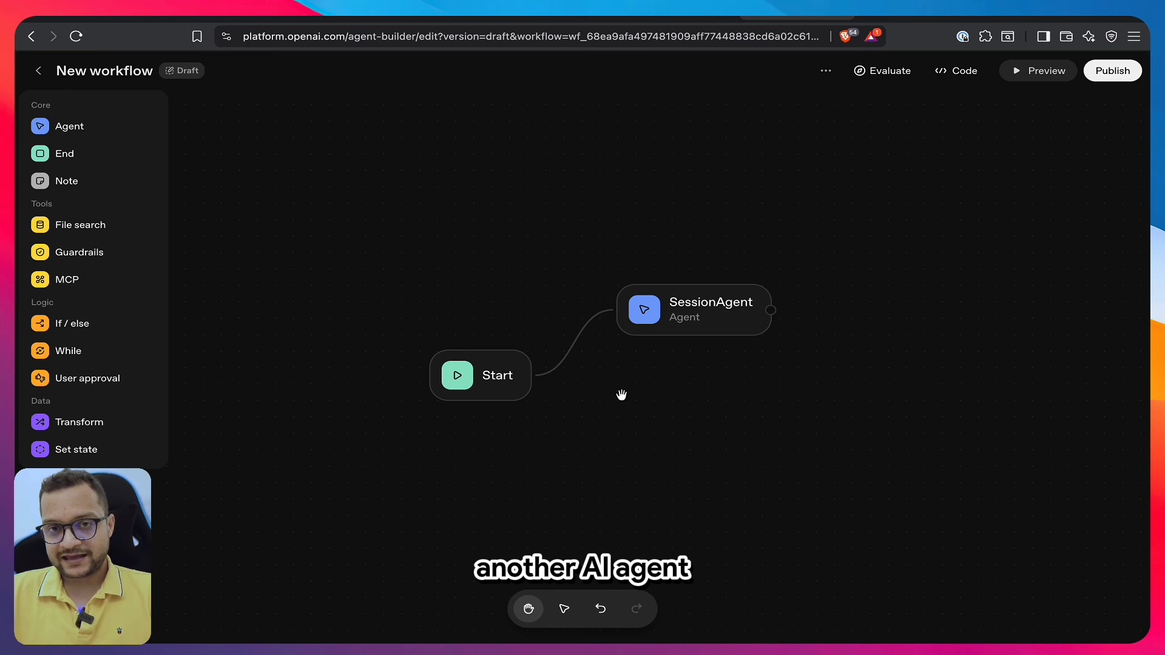
left_click_drag(774, 313, 845, 310)
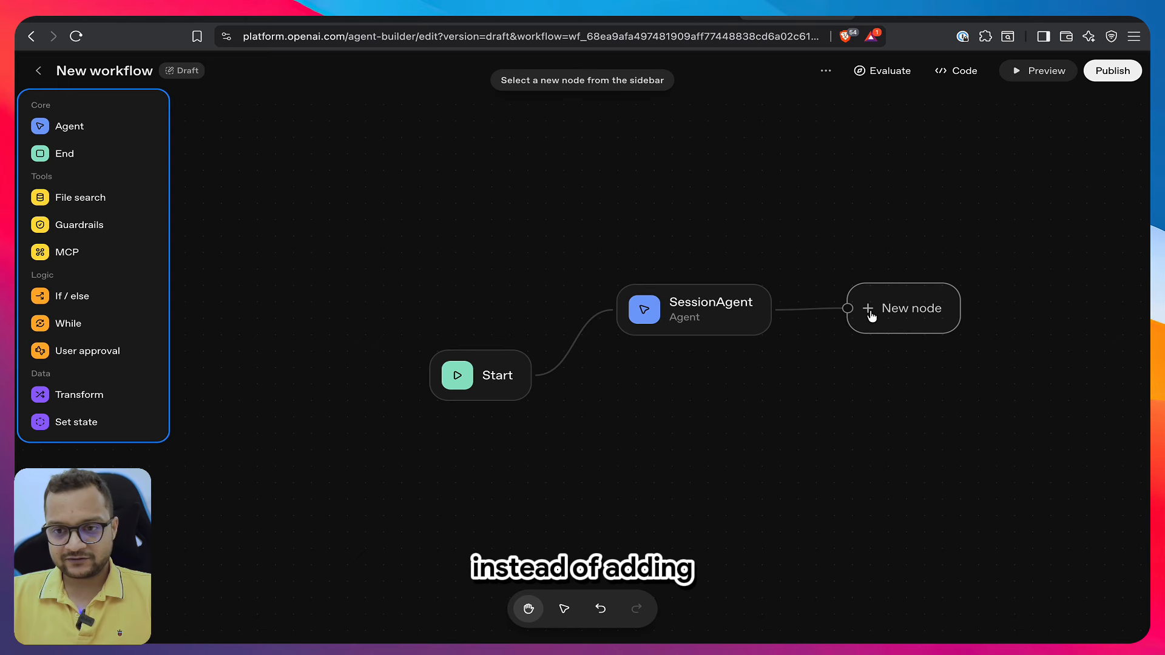
key("Escape")
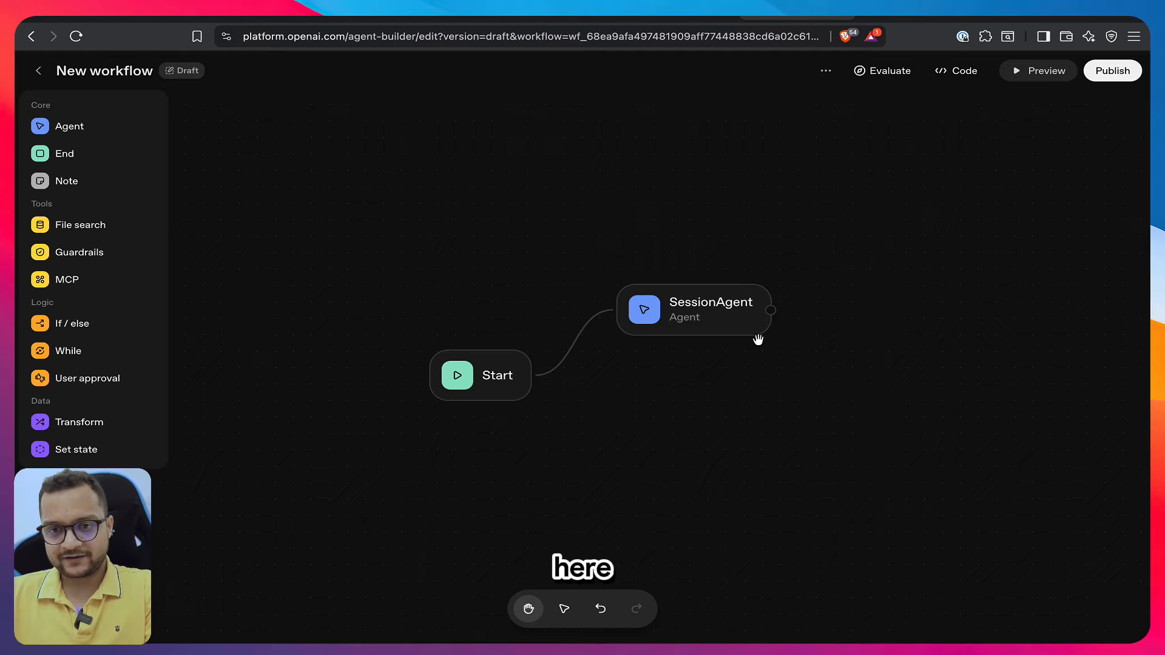
Add a new Agent node to the workflow and place it just below the SessionAgent node
left_click(538, 377)
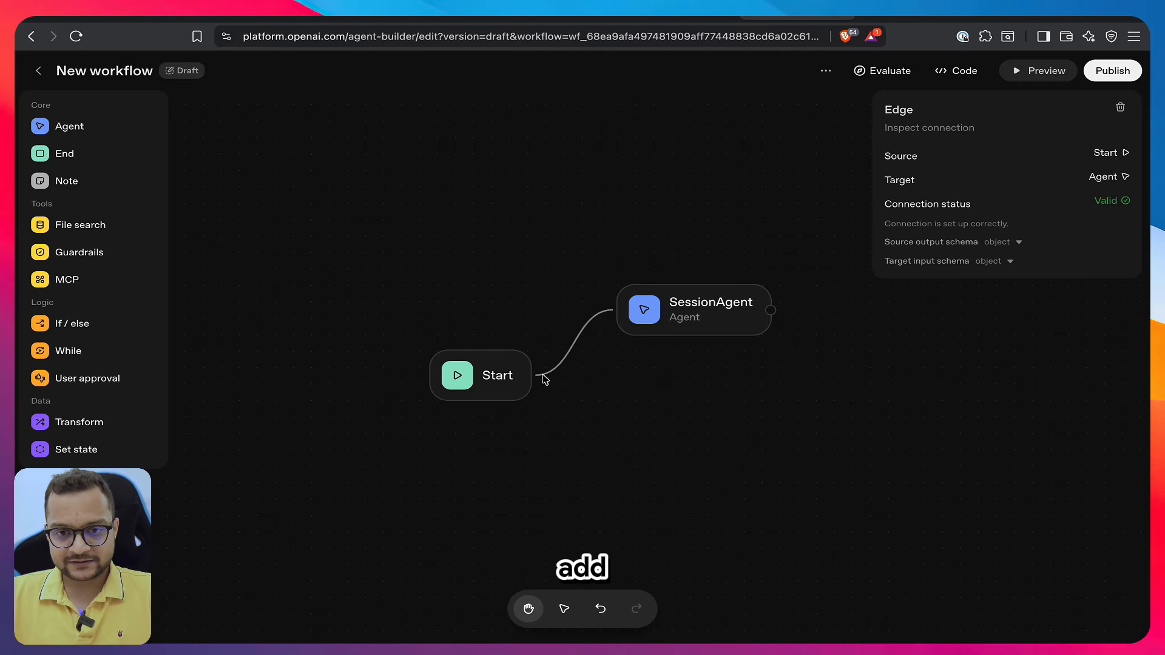
left_click(56, 128)
left_click_drag(597, 381, 673, 398)
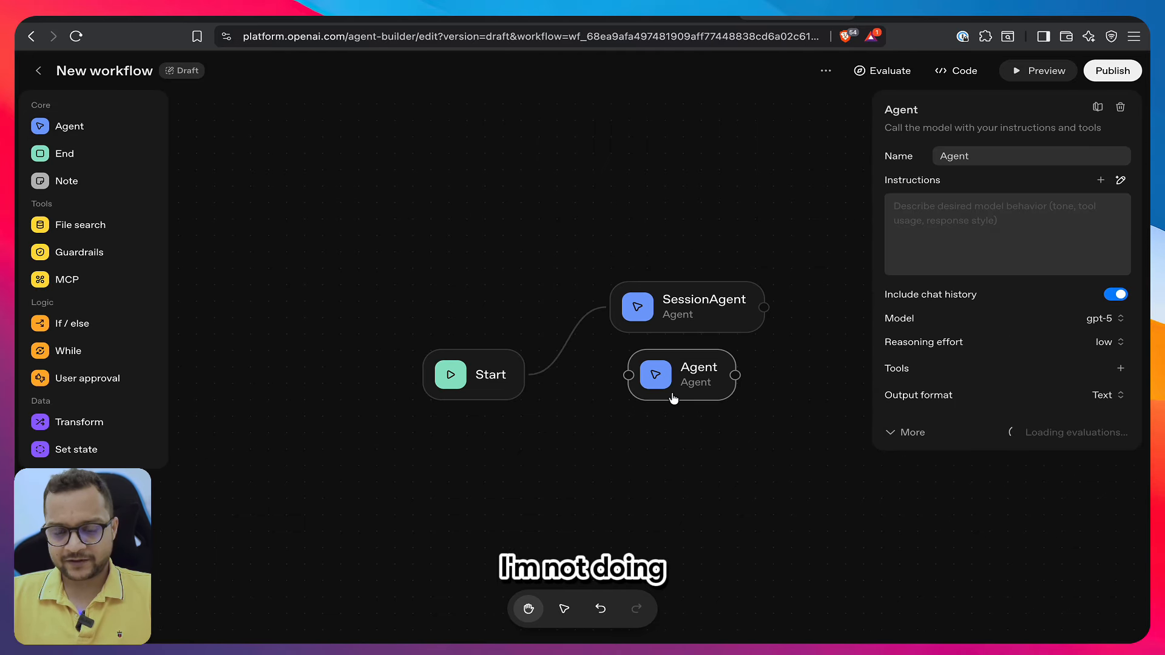
Delete the connection from Start to SessionAgent and connect Start to the new Agent node instead
left_click(571, 342)
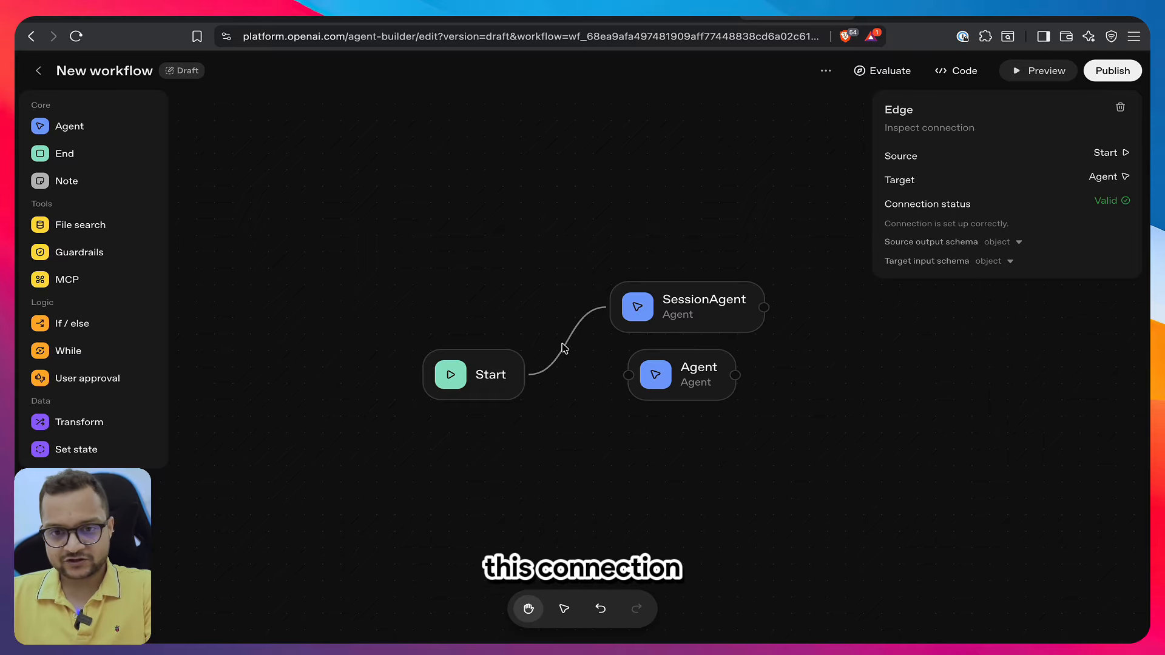
key("BackSpace")
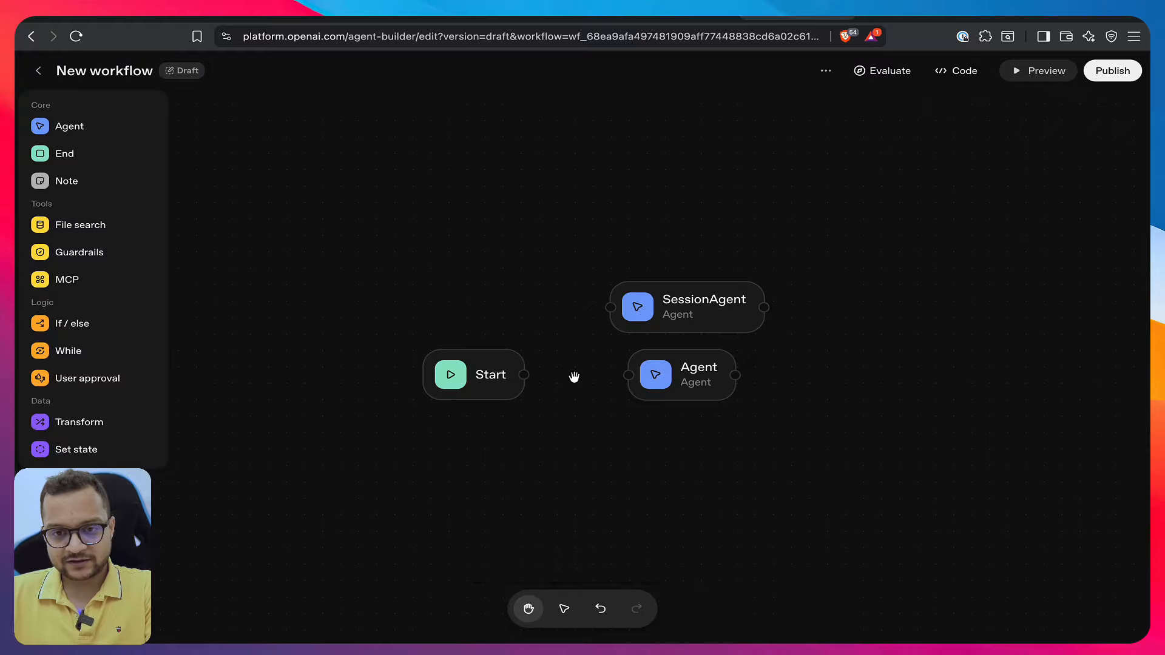
left_click_drag(523, 374, 654, 384)
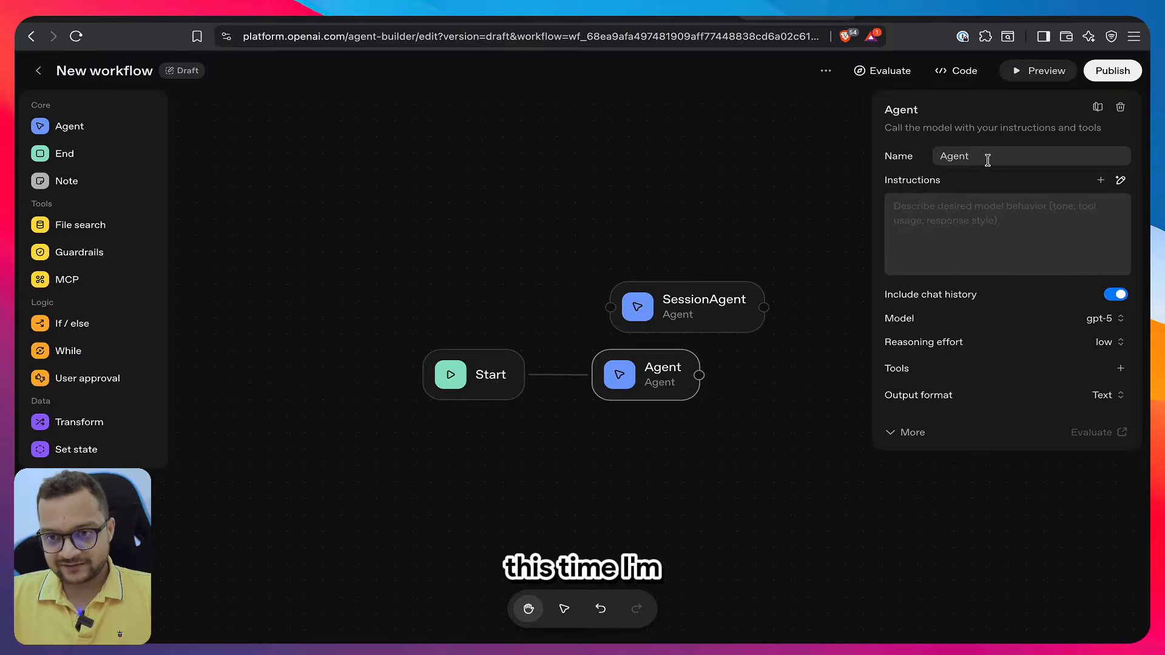
Rename the new agent to "CommunityAgent"
key("super+Left")
type("Communi")
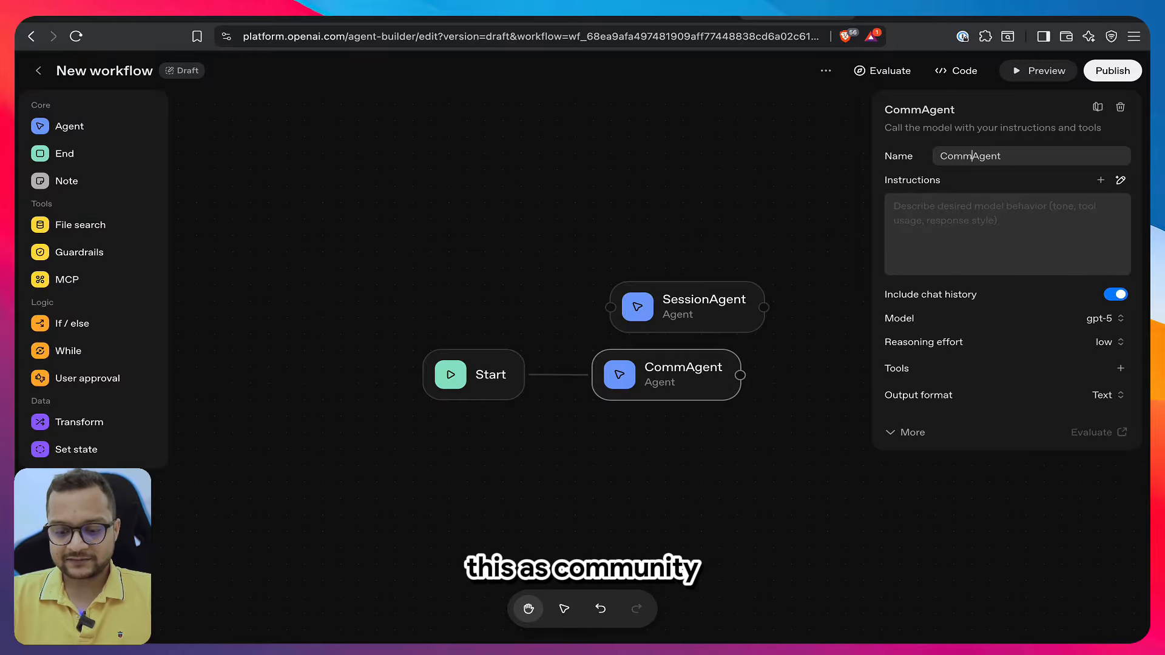
type("ty")
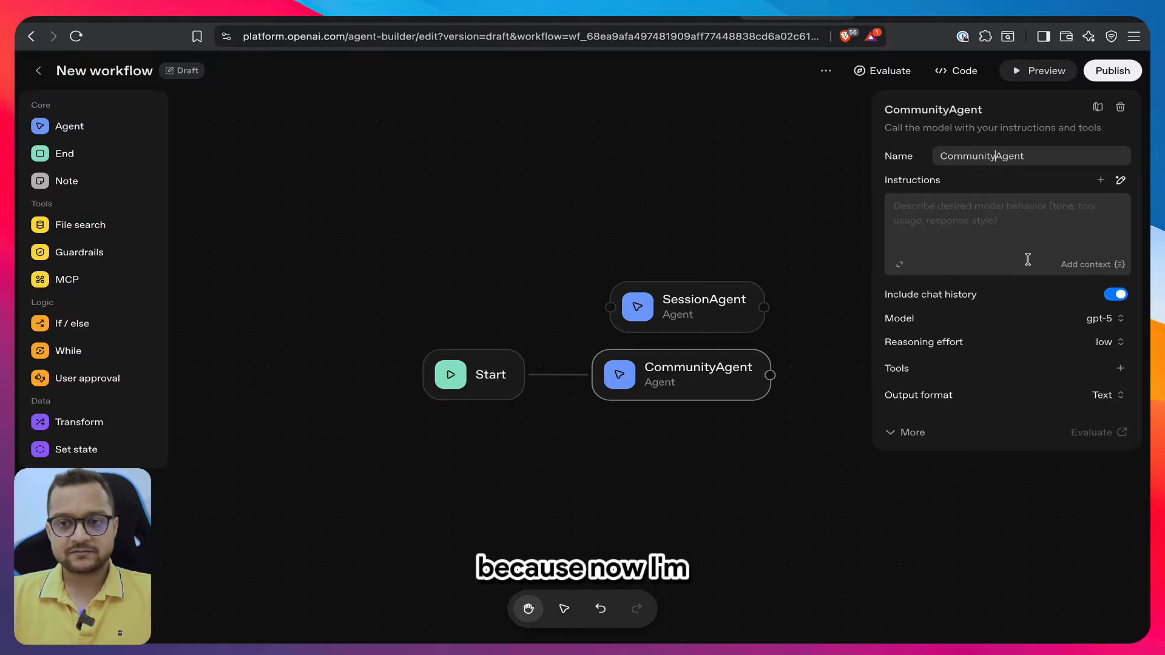
Add a File search tool to CommunityAgent and upload AIBOOTSTRAPPER-Community.md from the aibootstrapper folder
left_click(1121, 369)
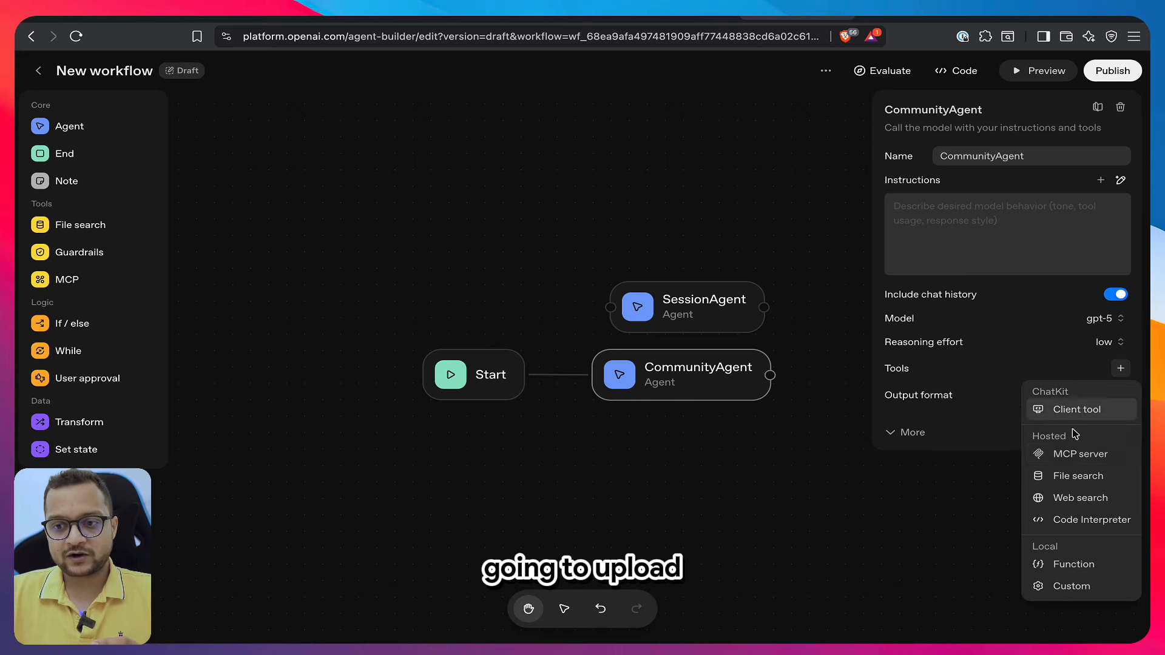
left_click(1059, 476)
left_click(563, 381)
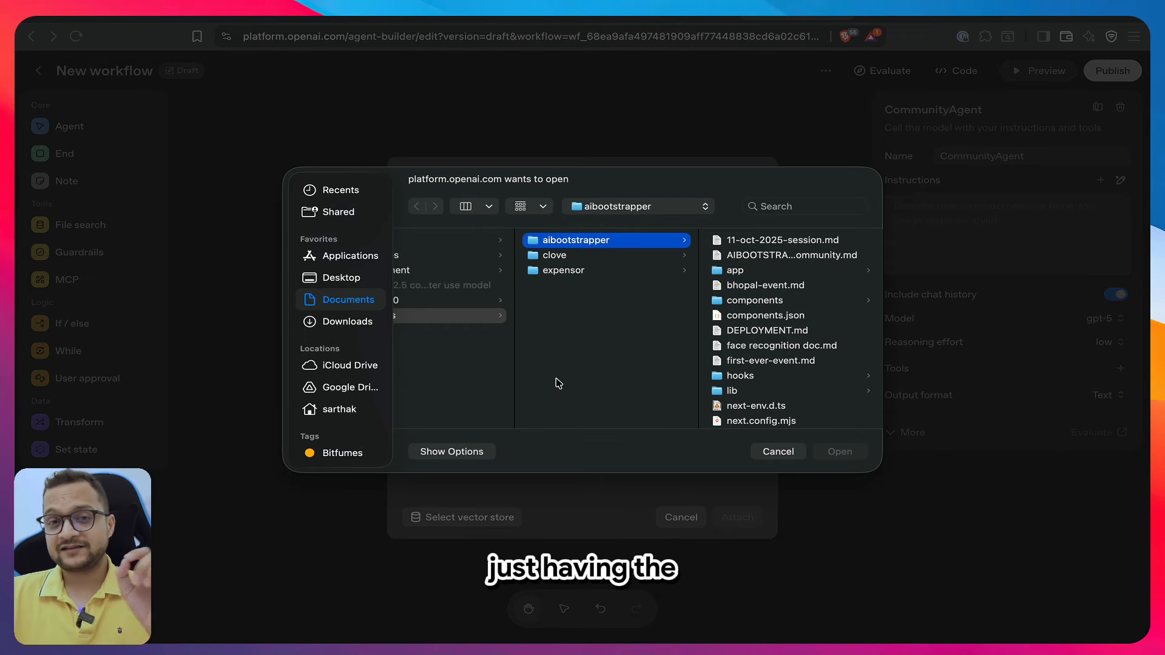
left_click(764, 256)
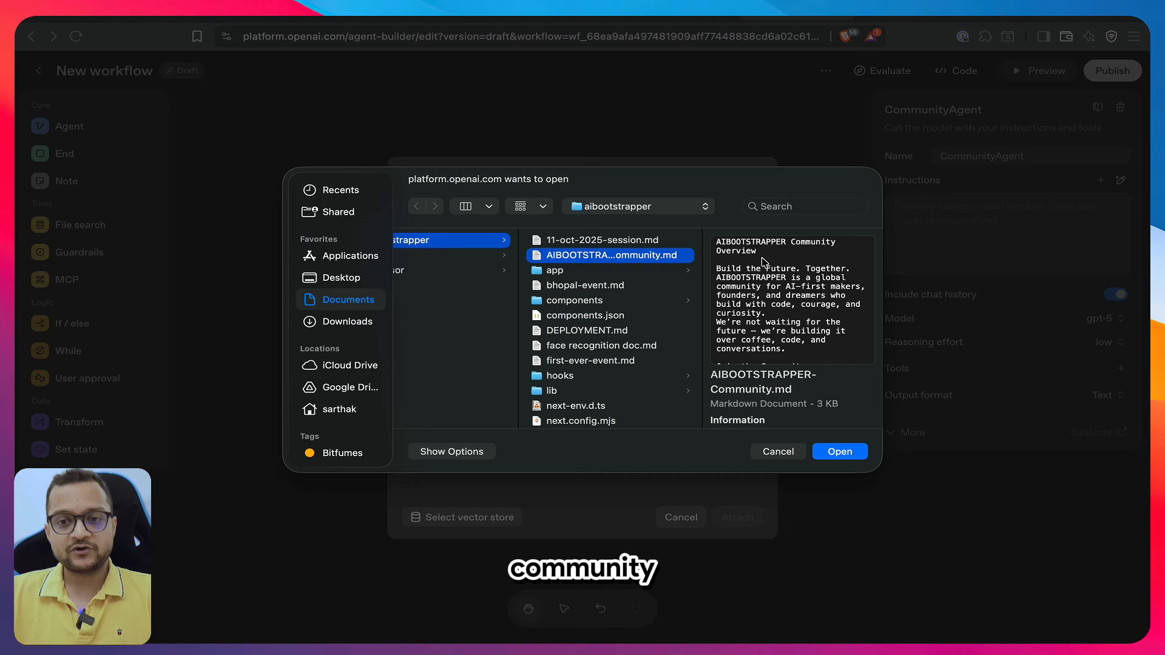
left_click(833, 452)
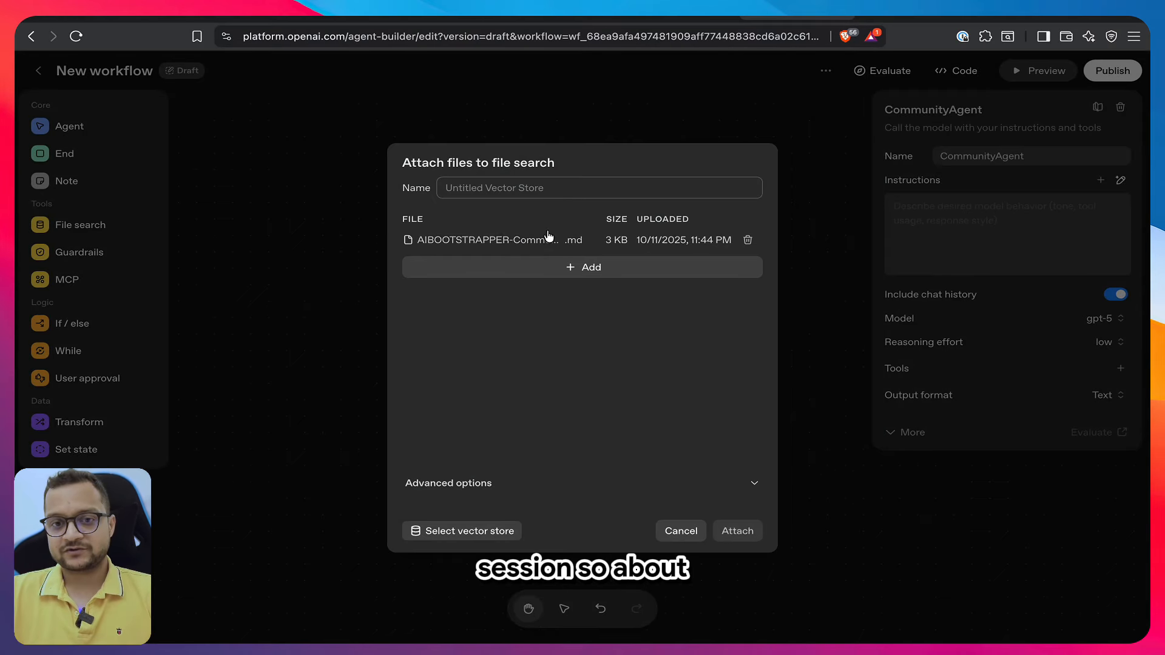
Name the vector store "About Community" and attach it to CommunityAgent
left_click(544, 196)
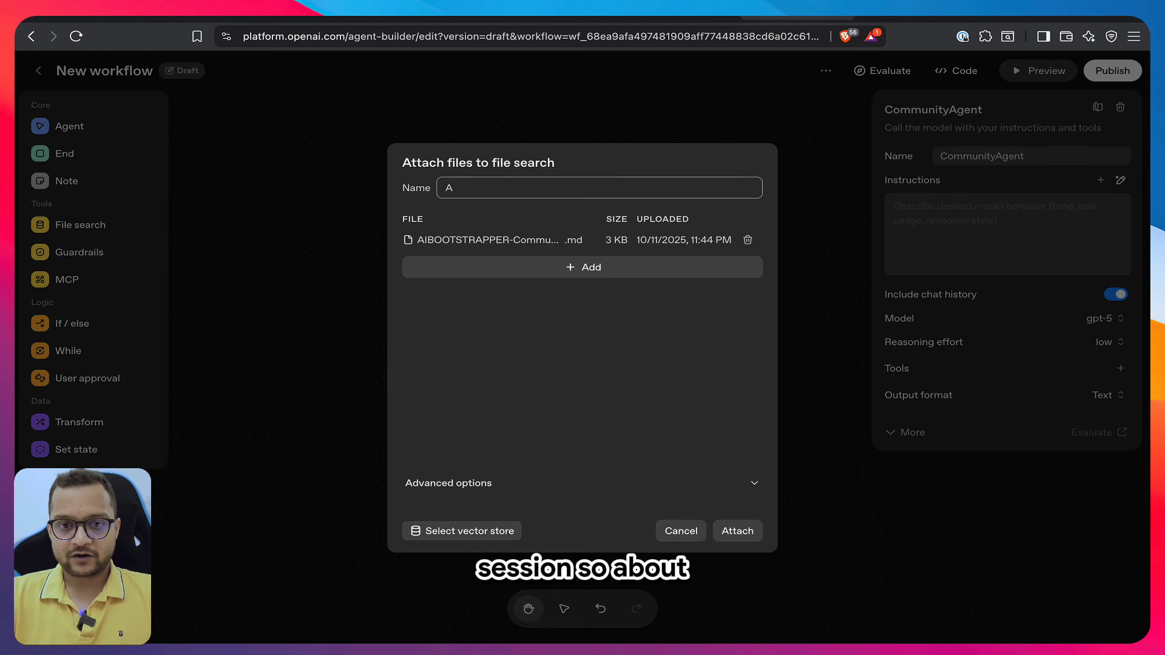
type("b")
key("BackSpace")
type("About")
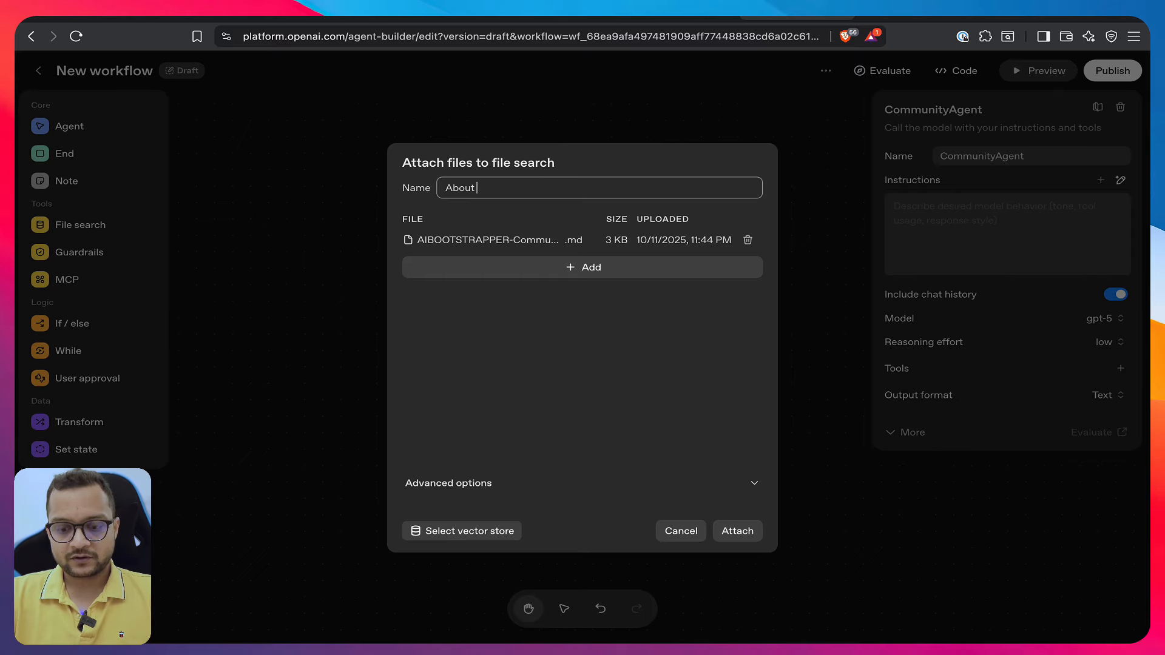
type(" COmmunity")
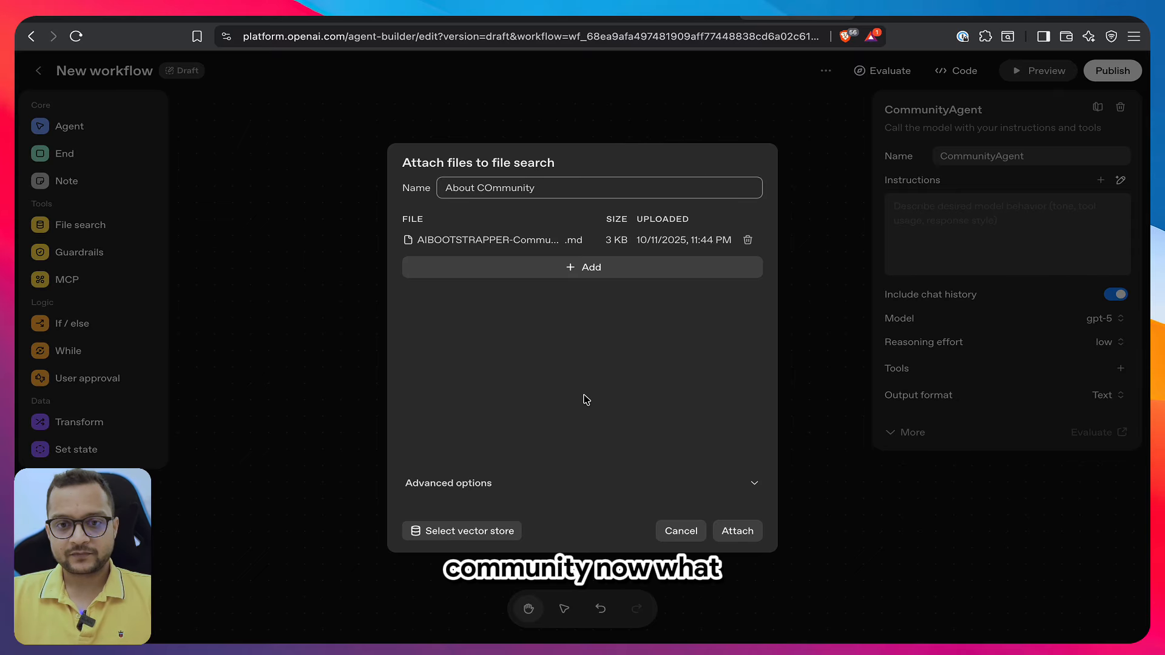
key("Delete")
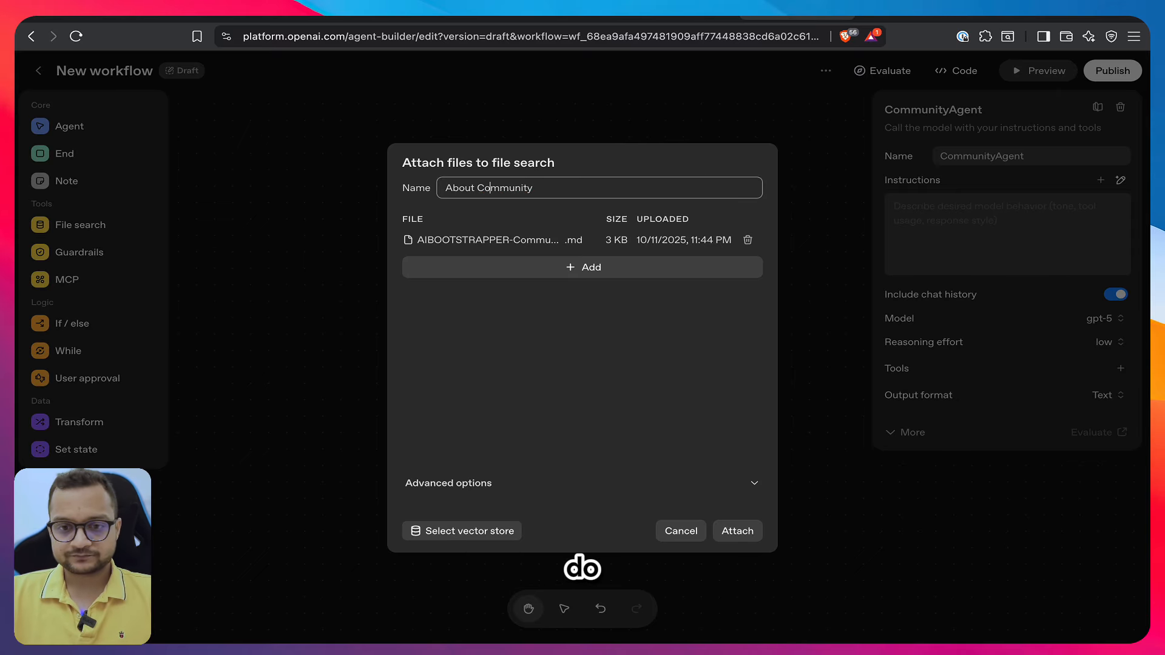
left_click(719, 528)
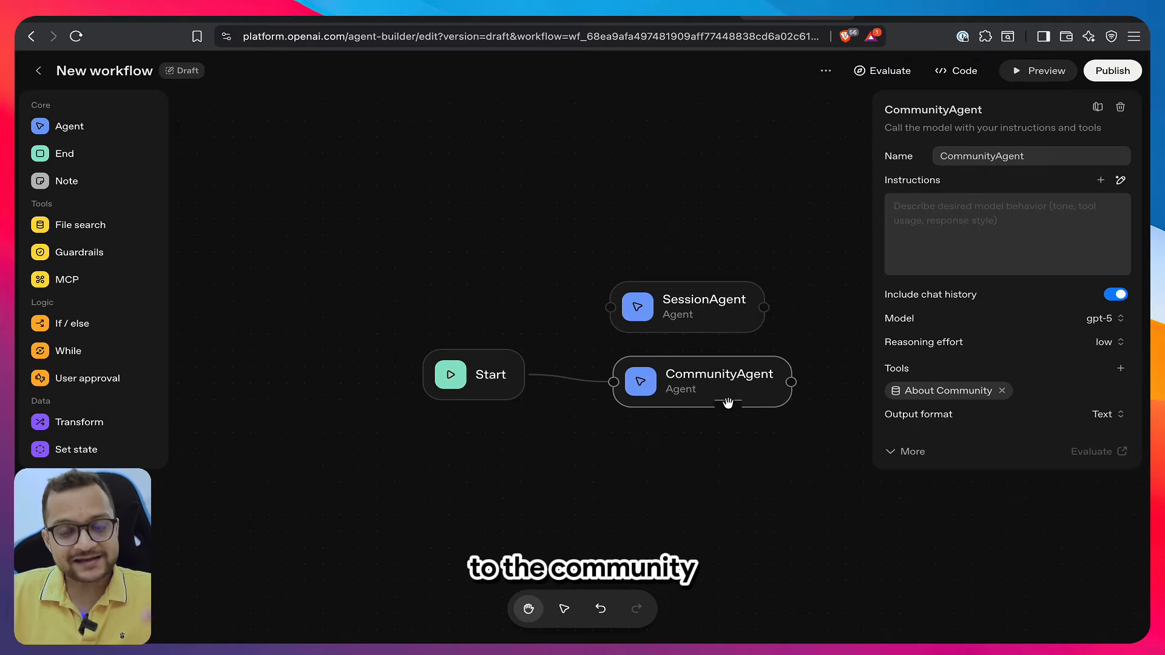
Preview the workflow and send it the test message "what is the community all about ?"
left_click(1039, 80)
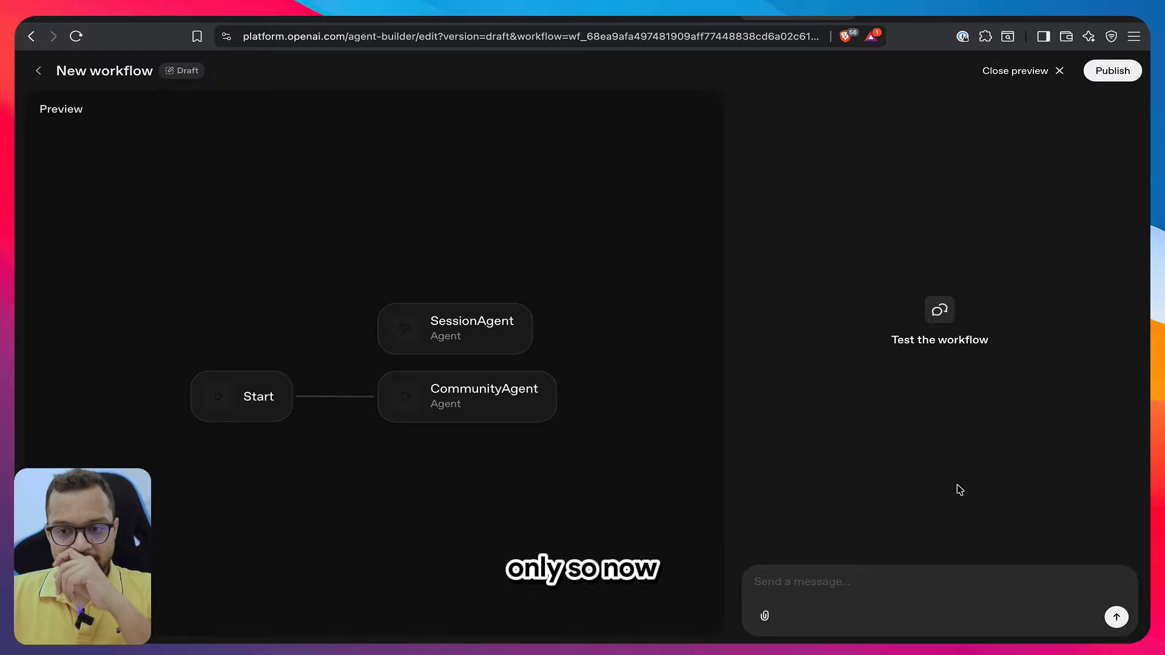
left_click(933, 586)
type("what is the c")
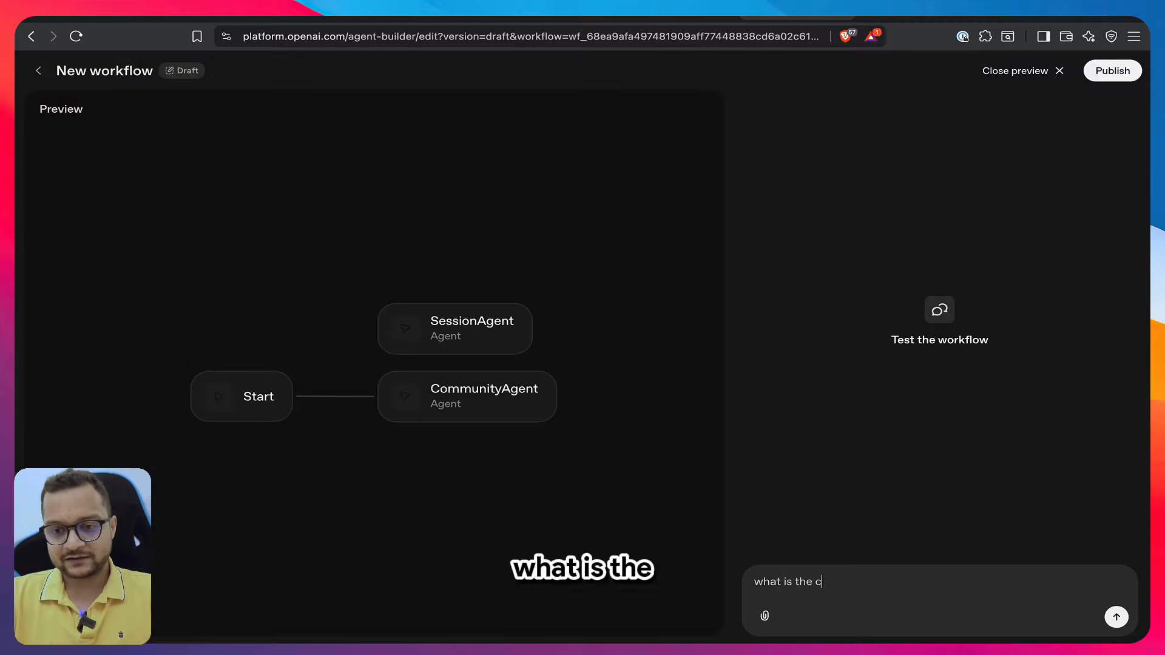
type("ommunity all")
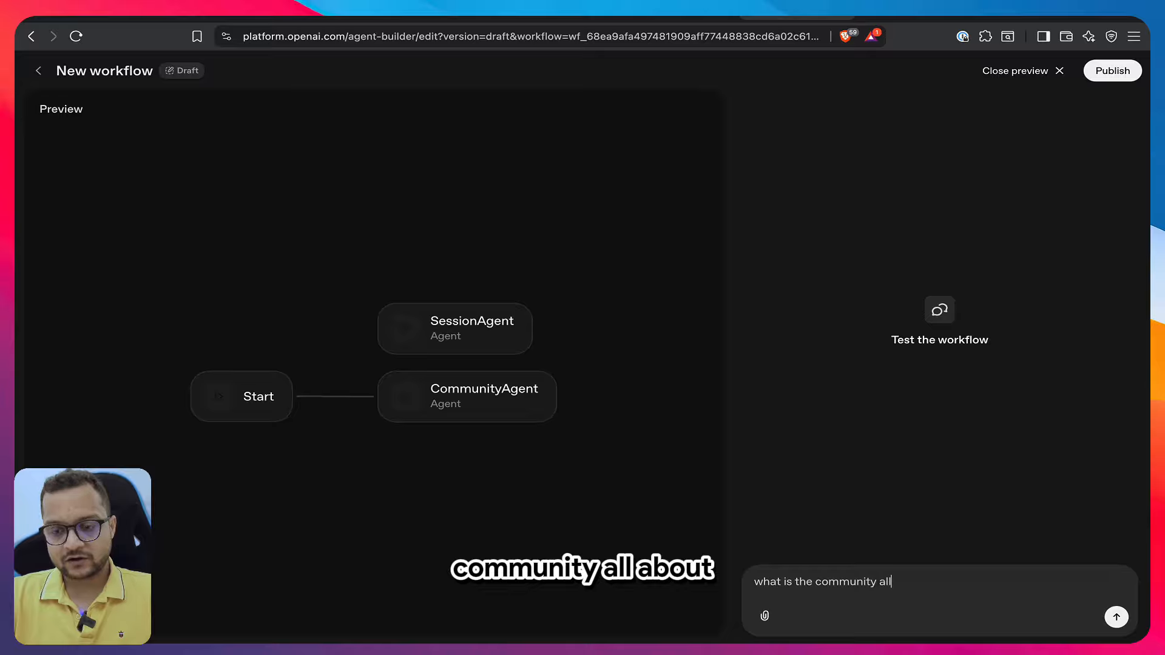
type(" about ?")
key("Return")
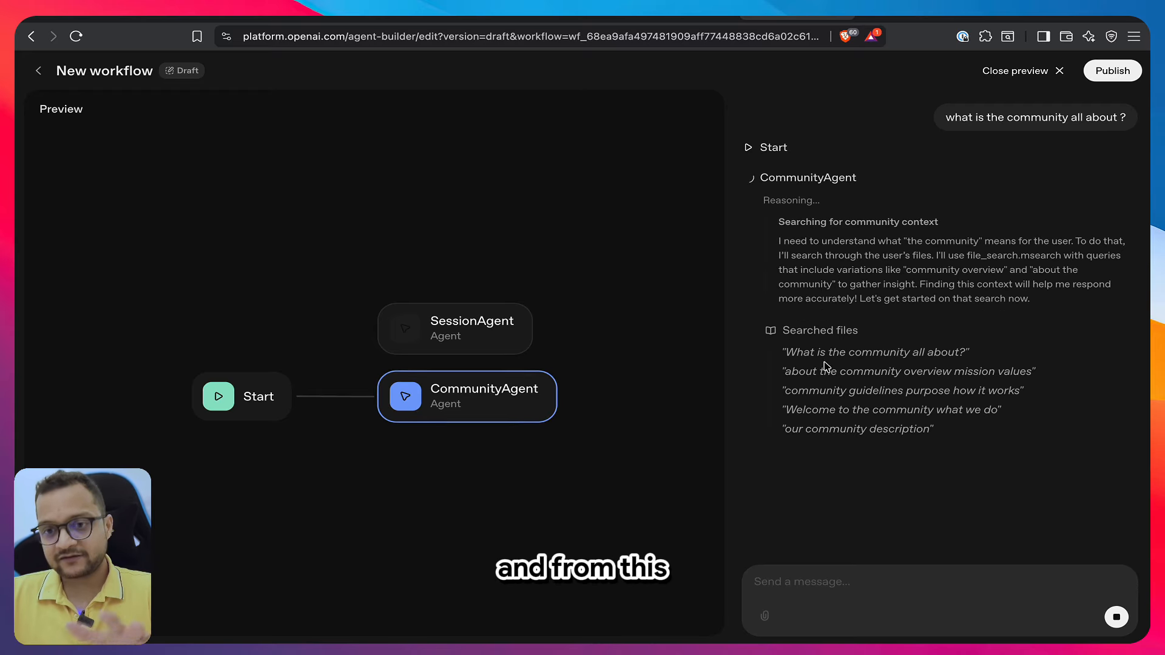
Examine CommunityAgent's file search queries and its answer about the community
left_click_drag(781, 352, 880, 382)
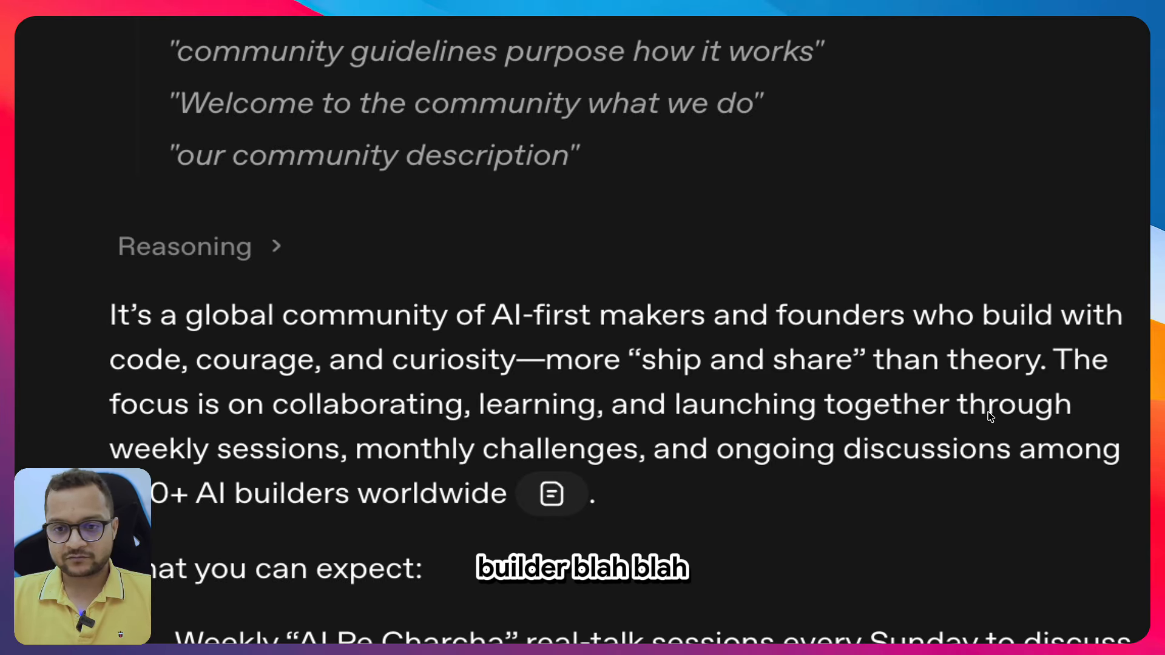
scroll(991, 417, "down", 5)
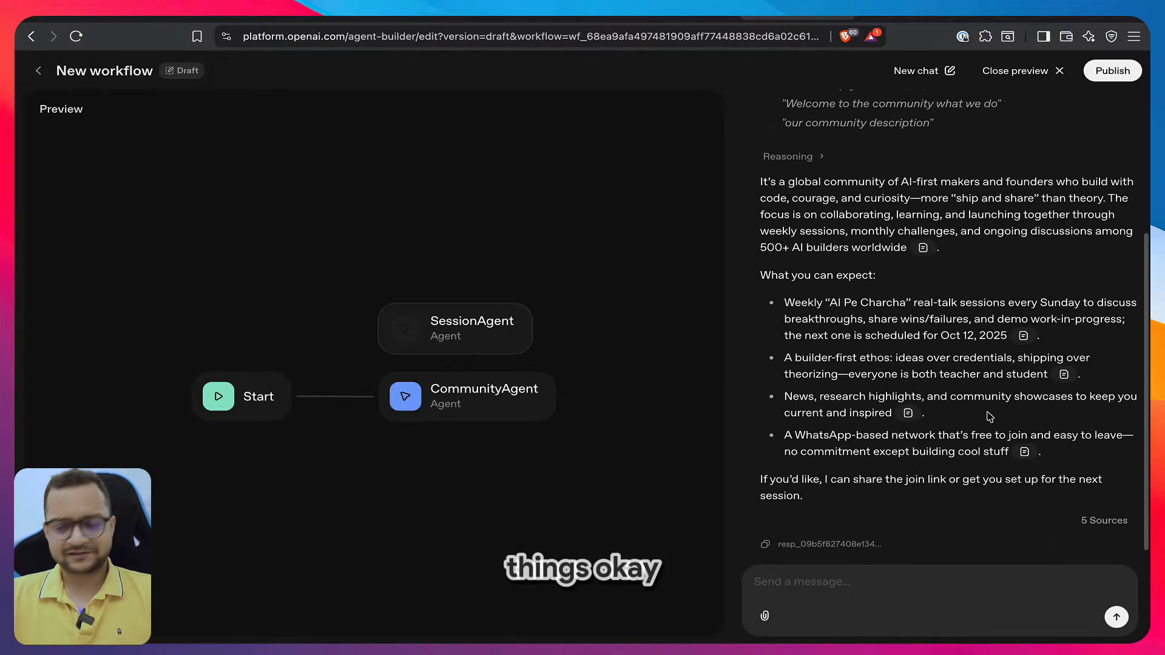
scroll(983, 425, "up", 3)
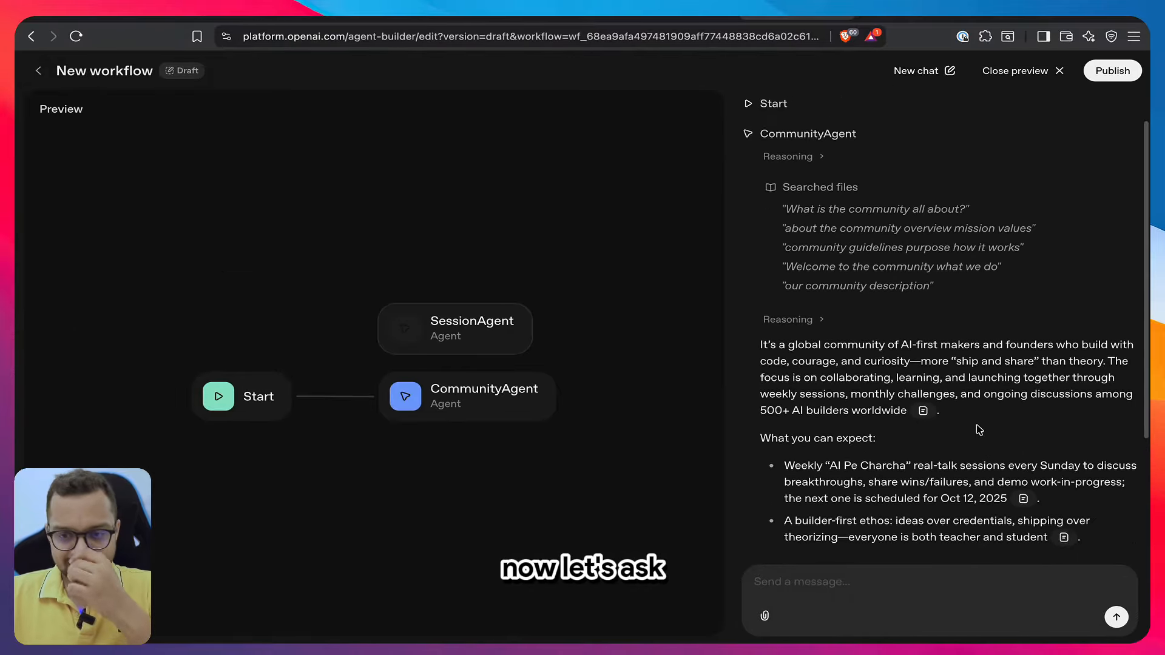
scroll(979, 430, "down", 3)
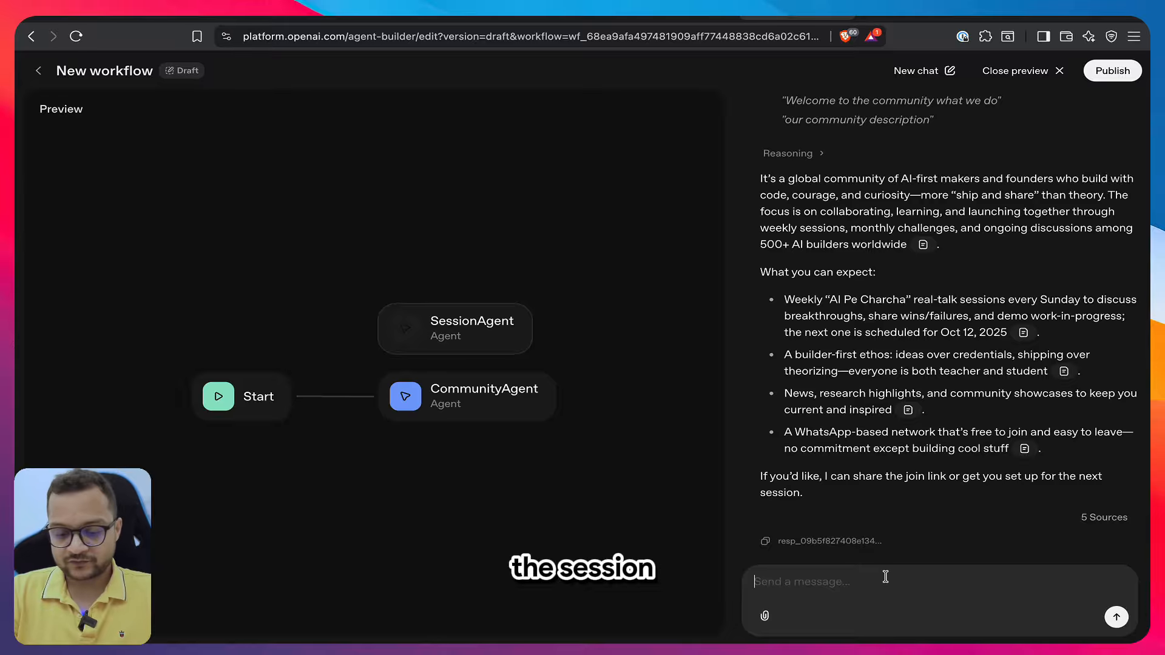
Send the follow-up test message "what was the first ever session" in the preview chat
type("what was the ")
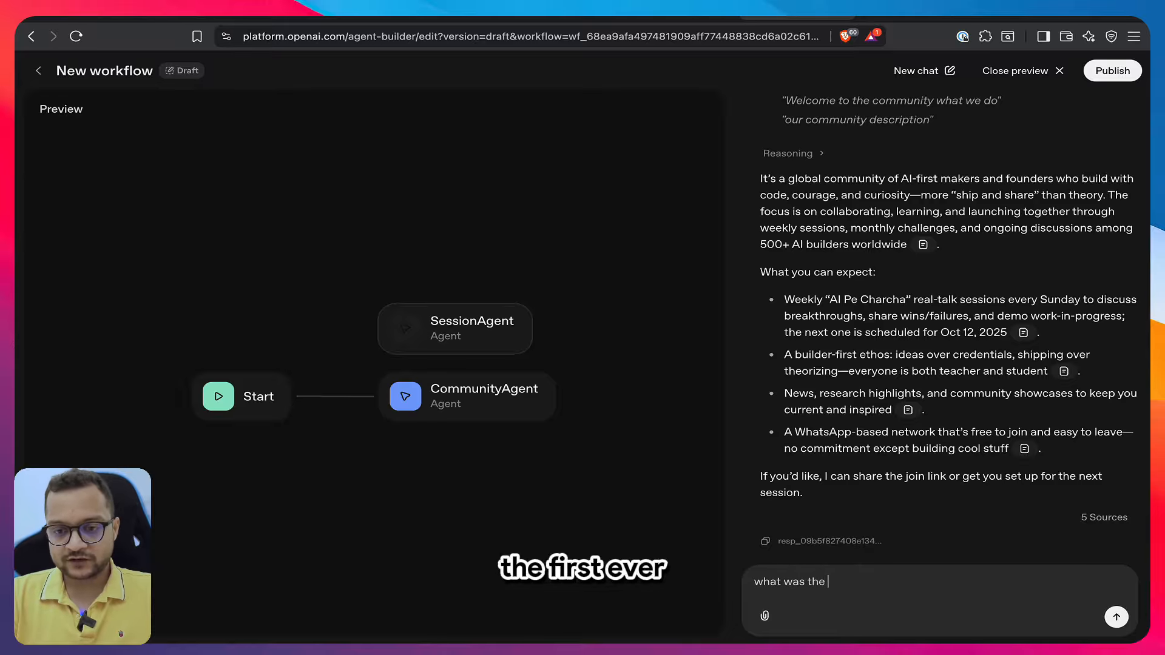
type("first ever")
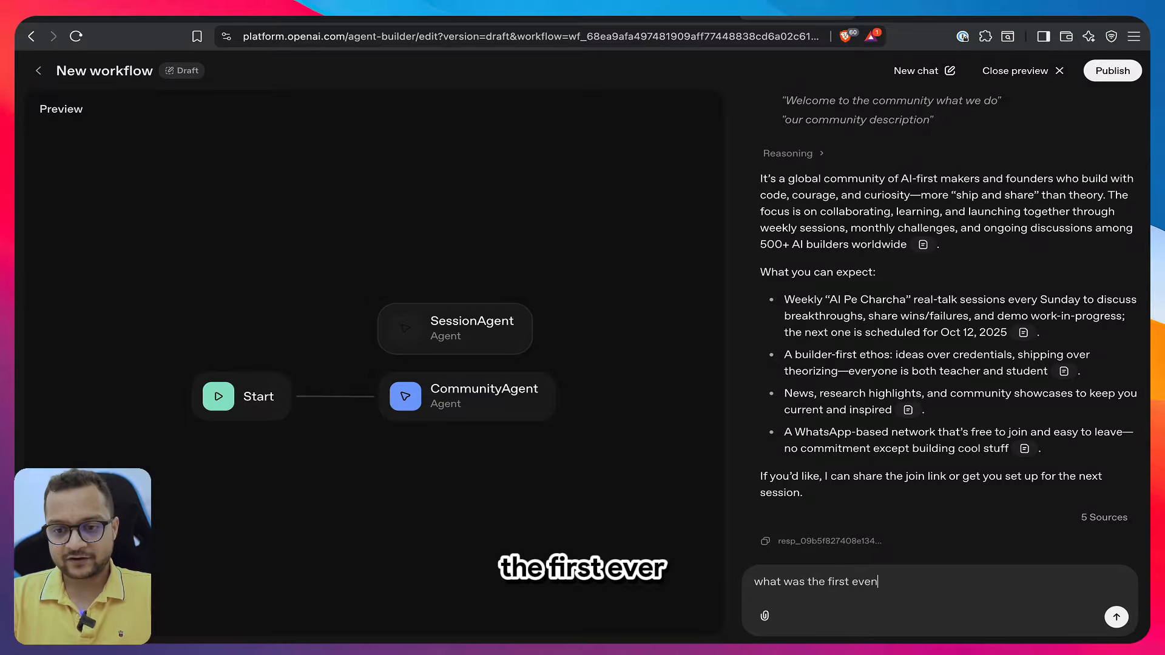
type(" session")
key("Return")
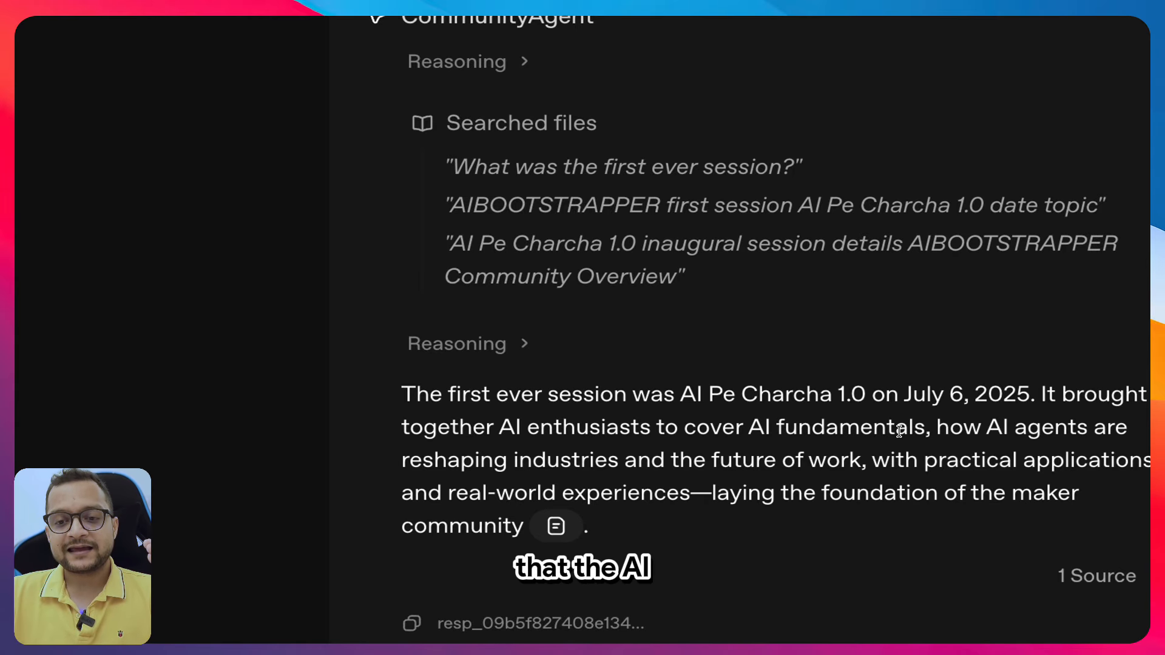
Examine CommunityAgent's answer about the first ever session and close the preview
left_click_drag(679, 394, 819, 394)
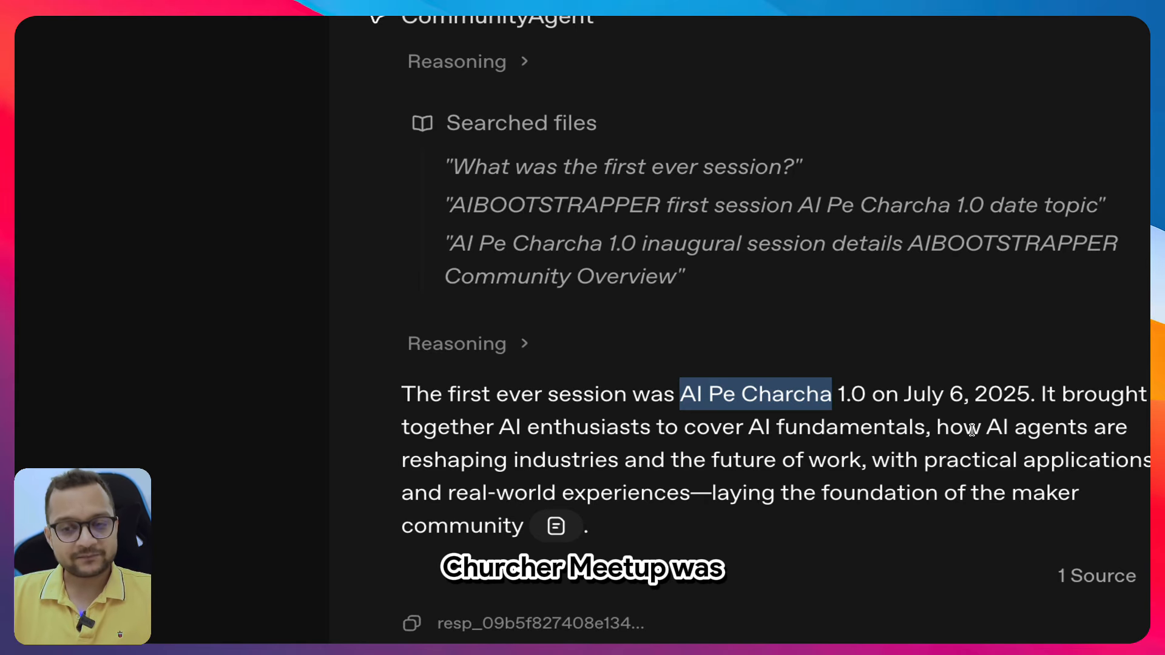
left_click(984, 443)
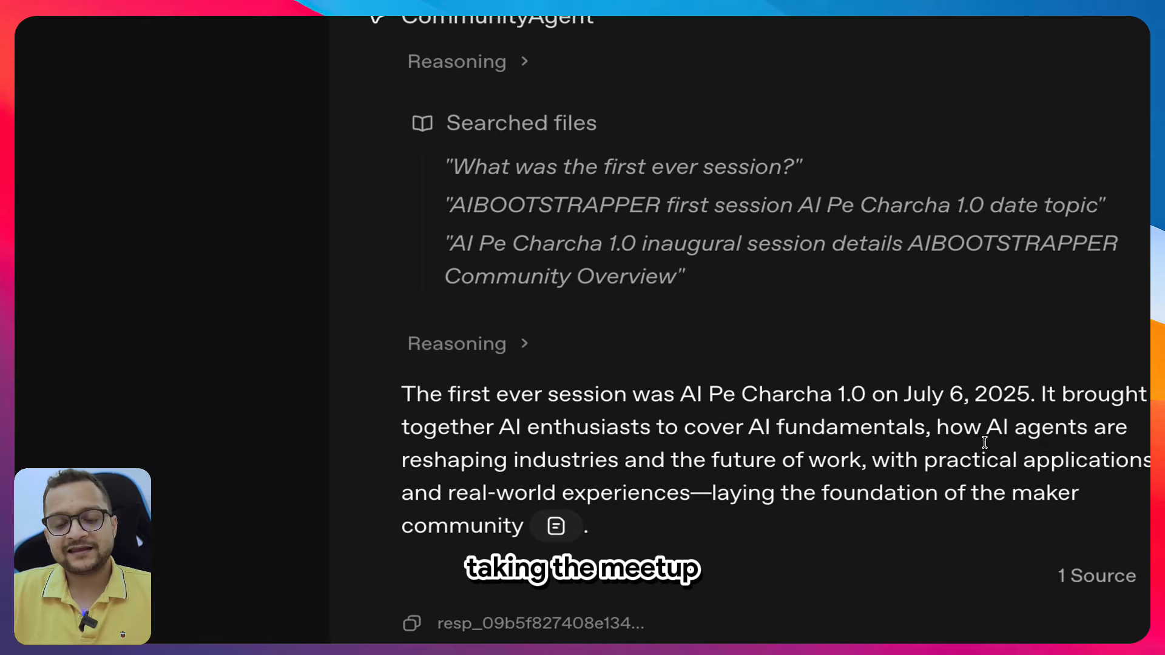
left_click_drag(708, 395, 910, 430)
left_click(955, 473)
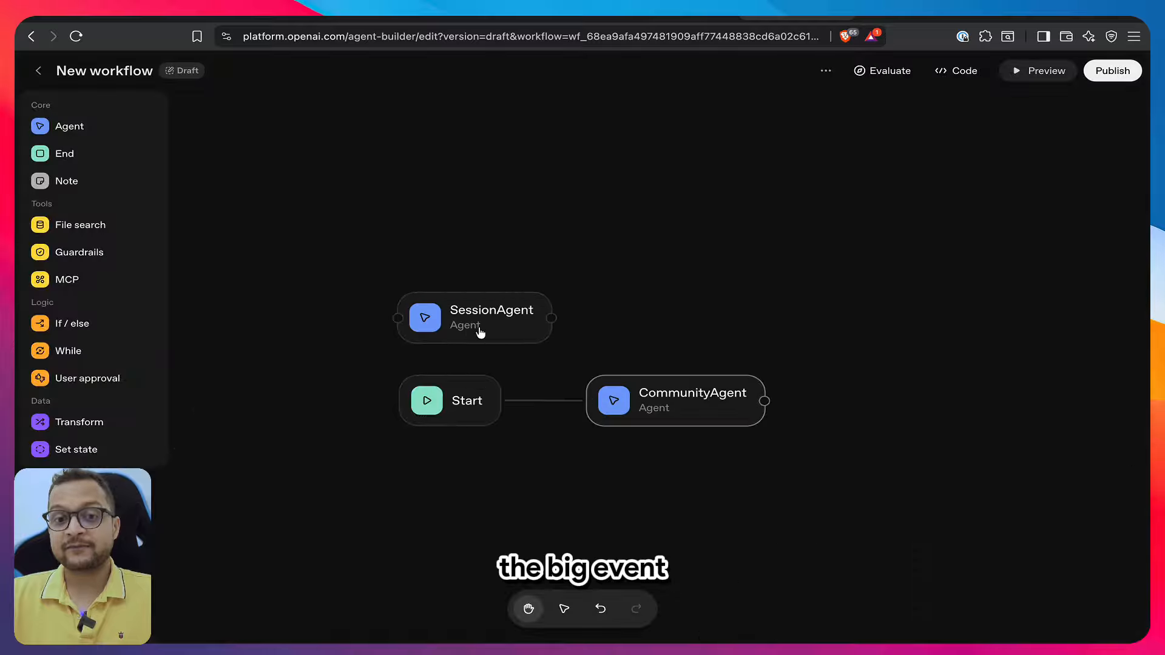
Move the SessionAgent and CommunityAgent nodes farther from Start, with SessionAgent stacked above CommunityAgent
left_click_drag(473, 333, 641, 315)
scroll(640, 314, "down", 1)
left_click(779, 332)
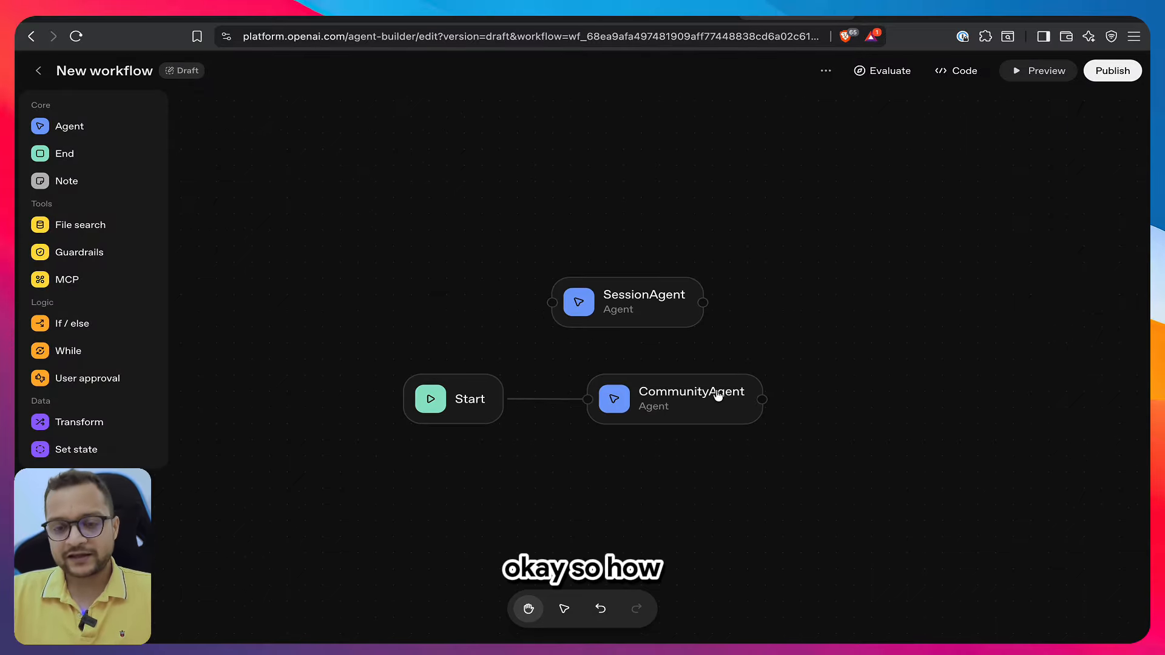
left_click_drag(717, 393, 805, 360)
left_click_drag(674, 316, 795, 295)
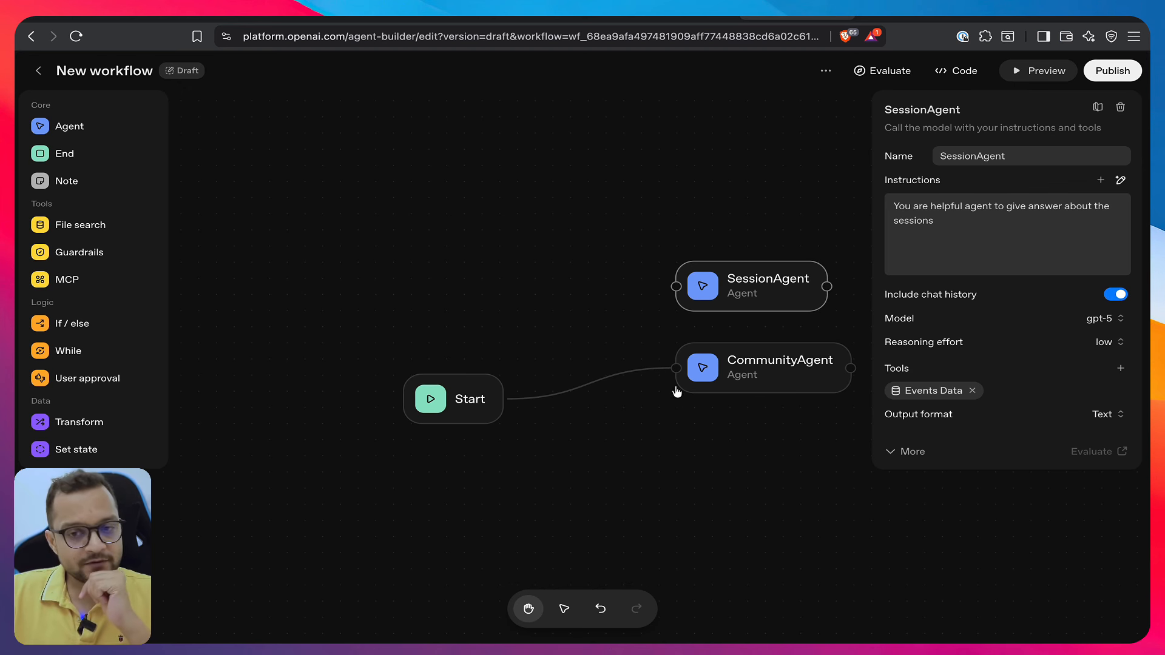
Delete the connection between the Start node and CommunityAgent
left_click_drag(608, 430, 552, 387)
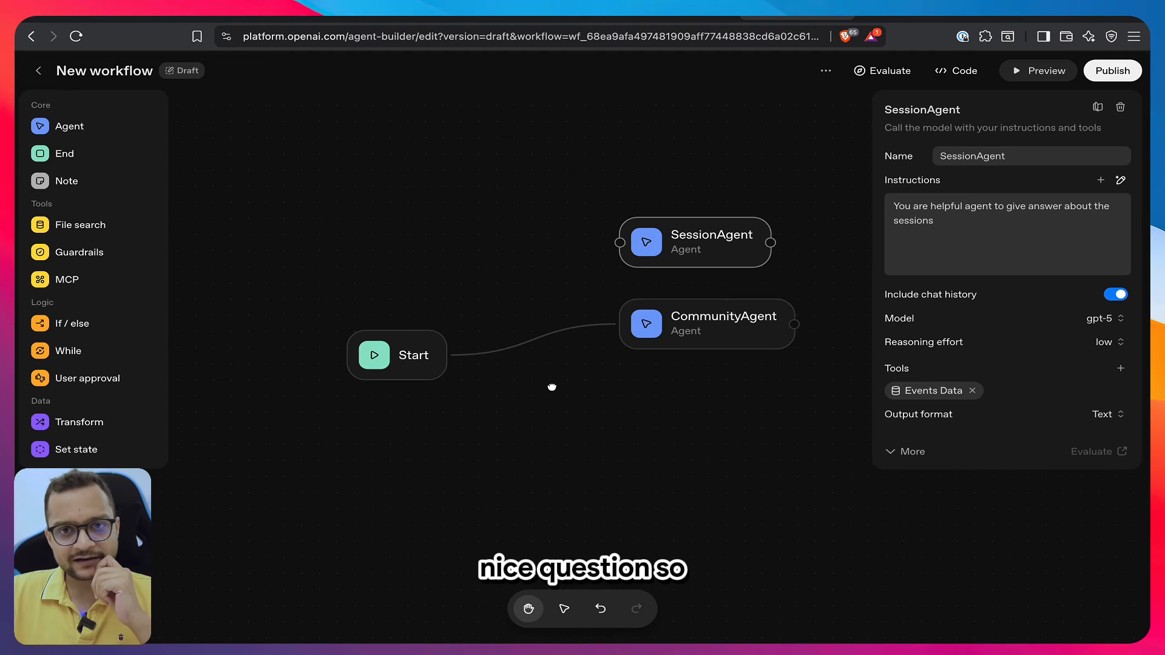
left_click(539, 342)
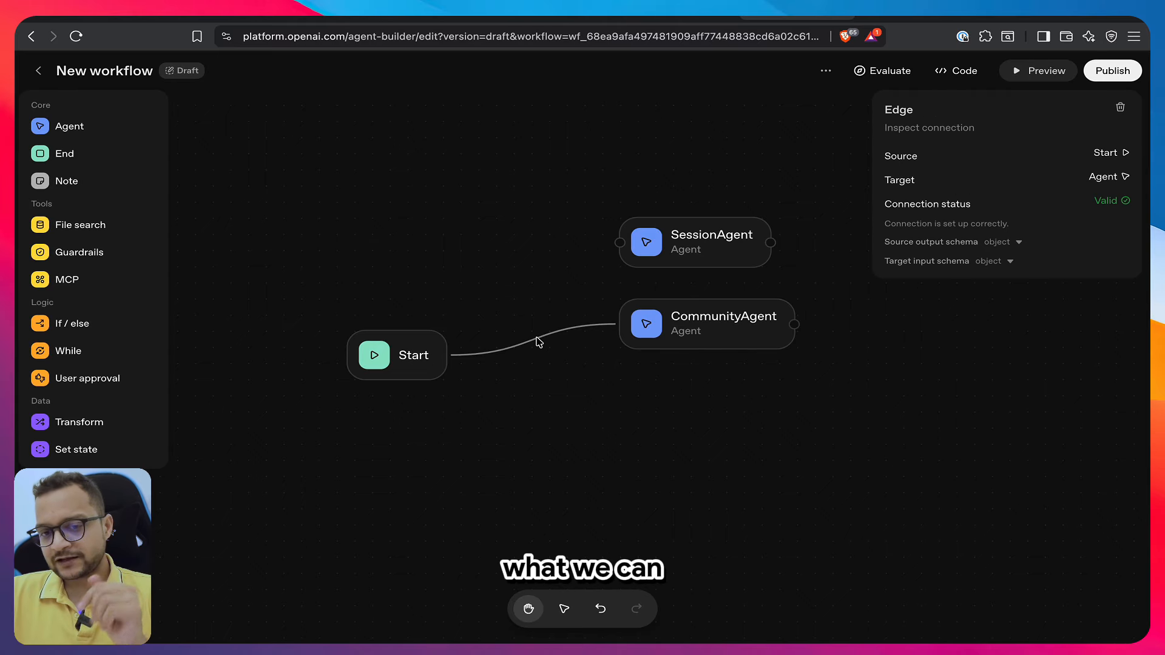
key("BackSpace")
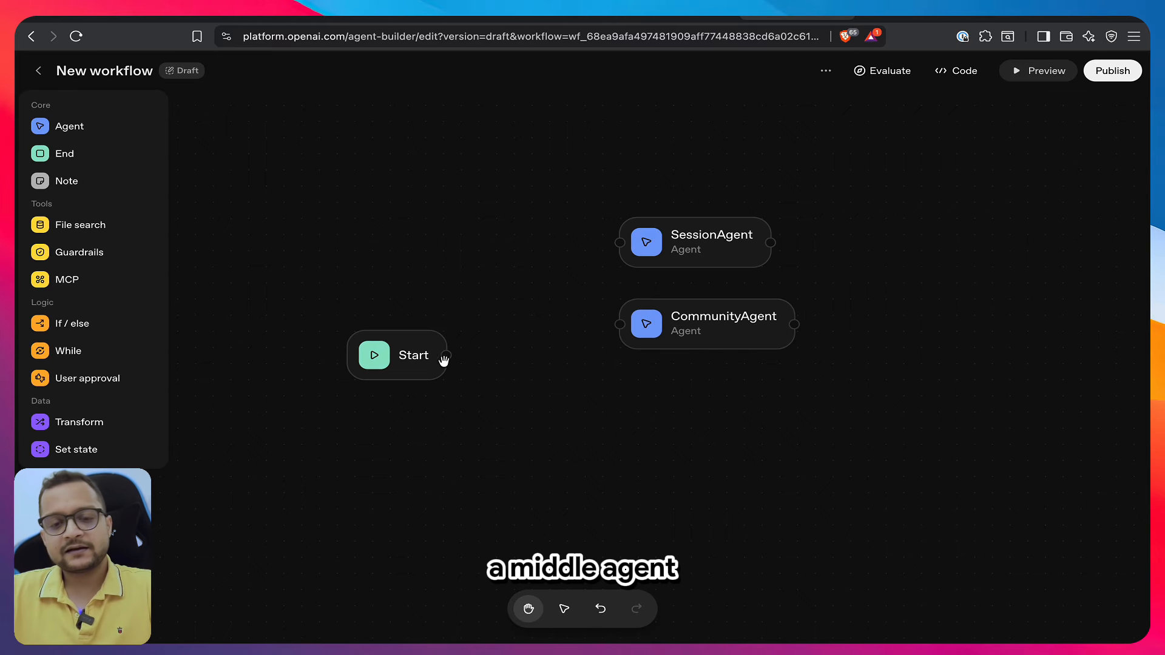
Add an agent node connected after Start, in front of SessionAgent and CommunityAgent, and name it Categorise
left_click_drag(444, 360, 342, 321)
left_click(46, 129)
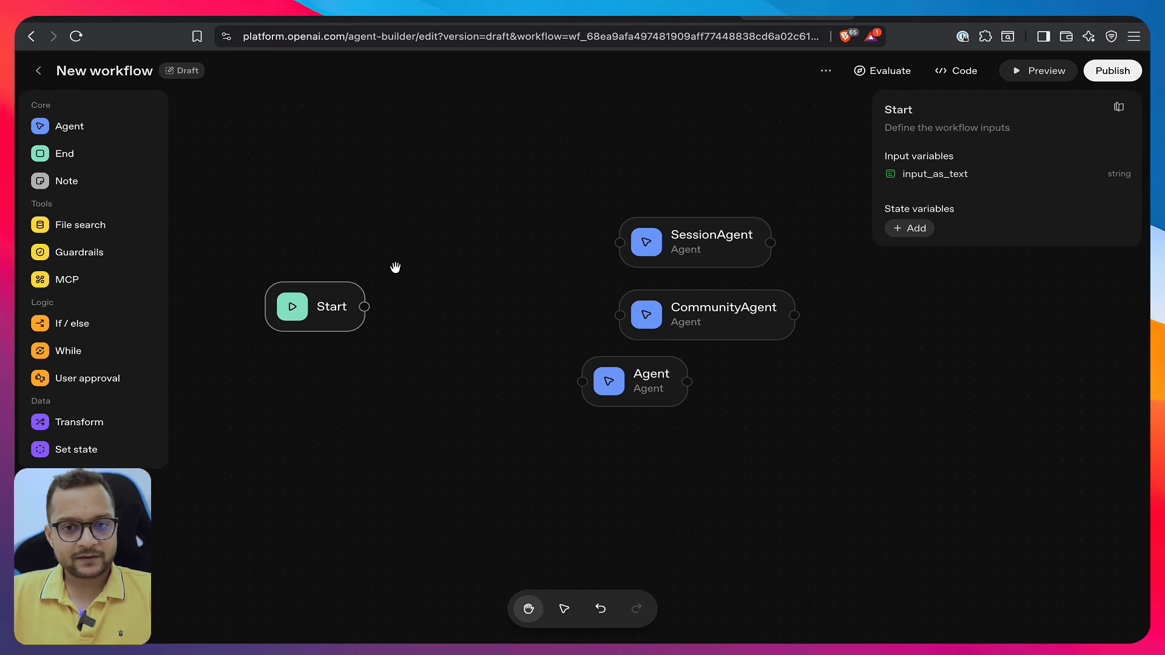
left_click_drag(602, 392, 408, 308)
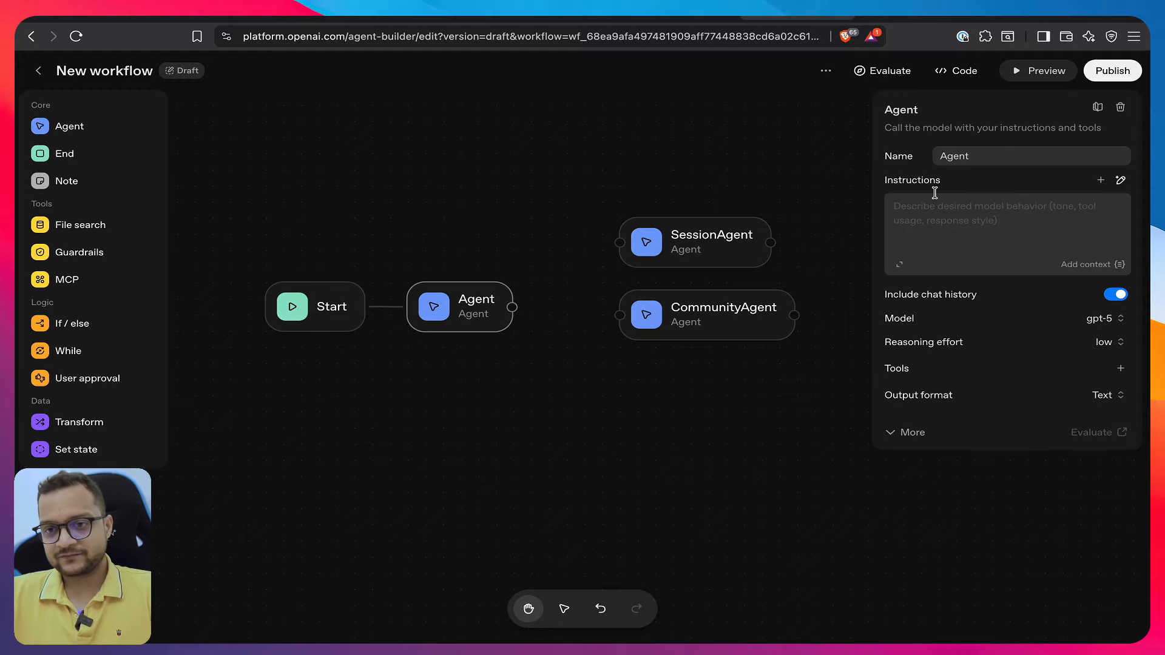
double_click(945, 156)
type("Categ")
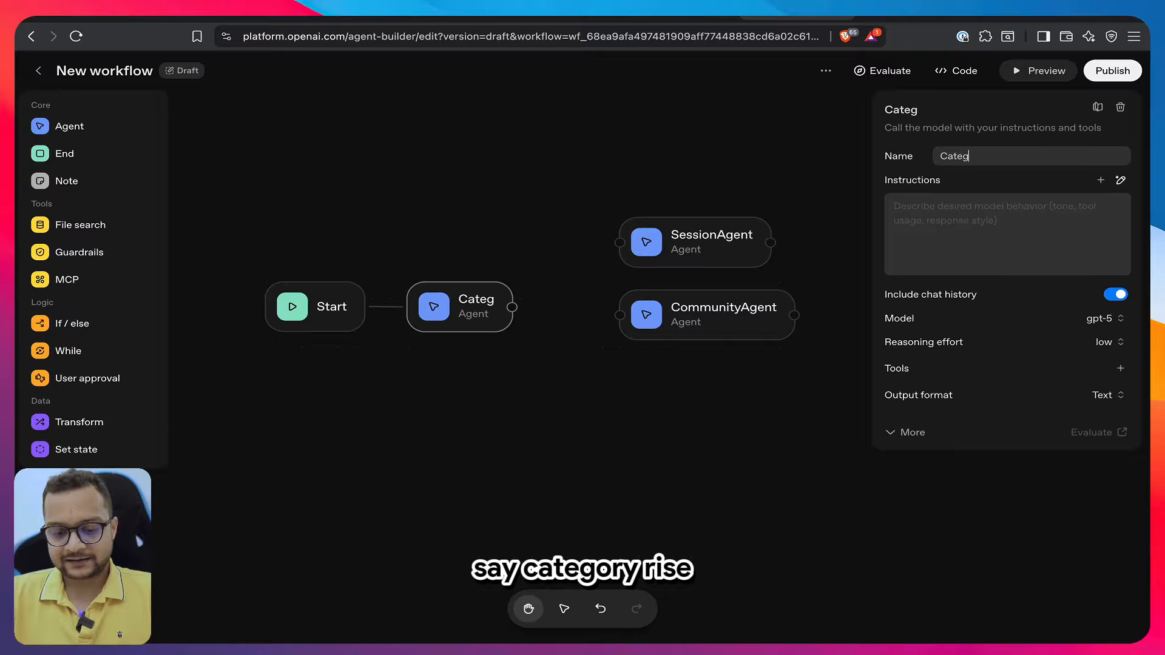
type("orise")
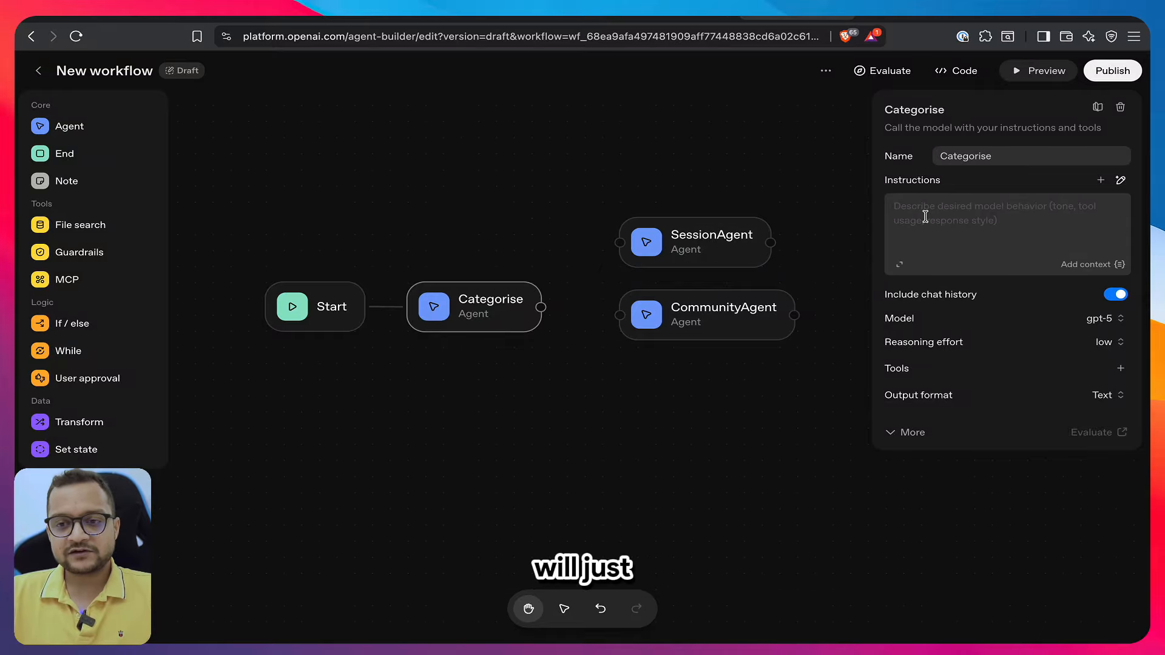
Enter the Categorise instructions "You are helpful assistance for AIBoostrapper community. Categorize whether the query is about session or about the community."
type("You are helpful assistance for AIBoostrapper community. Categorize whether the message is about session or about the community.")
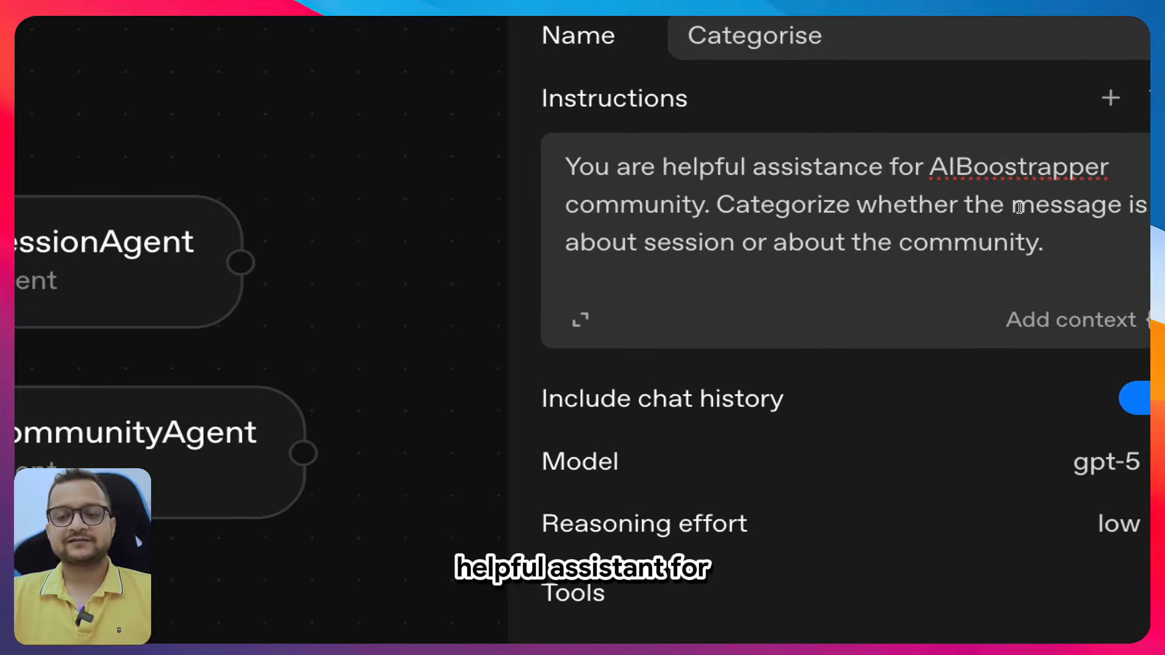
left_click_drag(715, 206, 1086, 225)
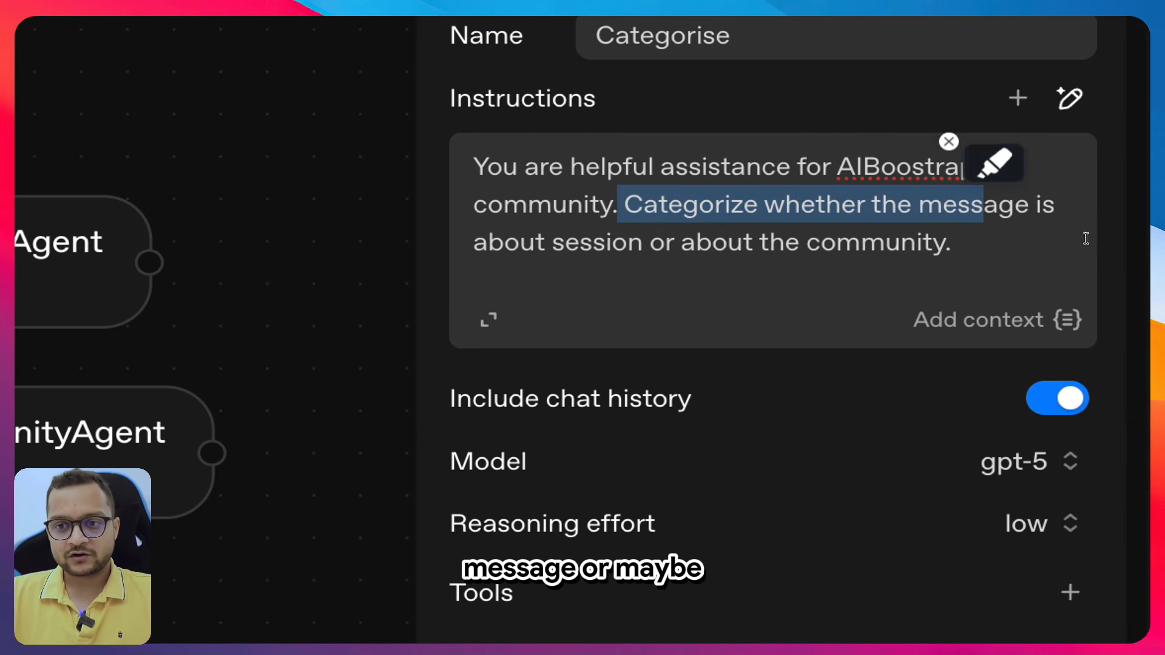
left_click(1084, 239)
double_click(1085, 223)
type("query")
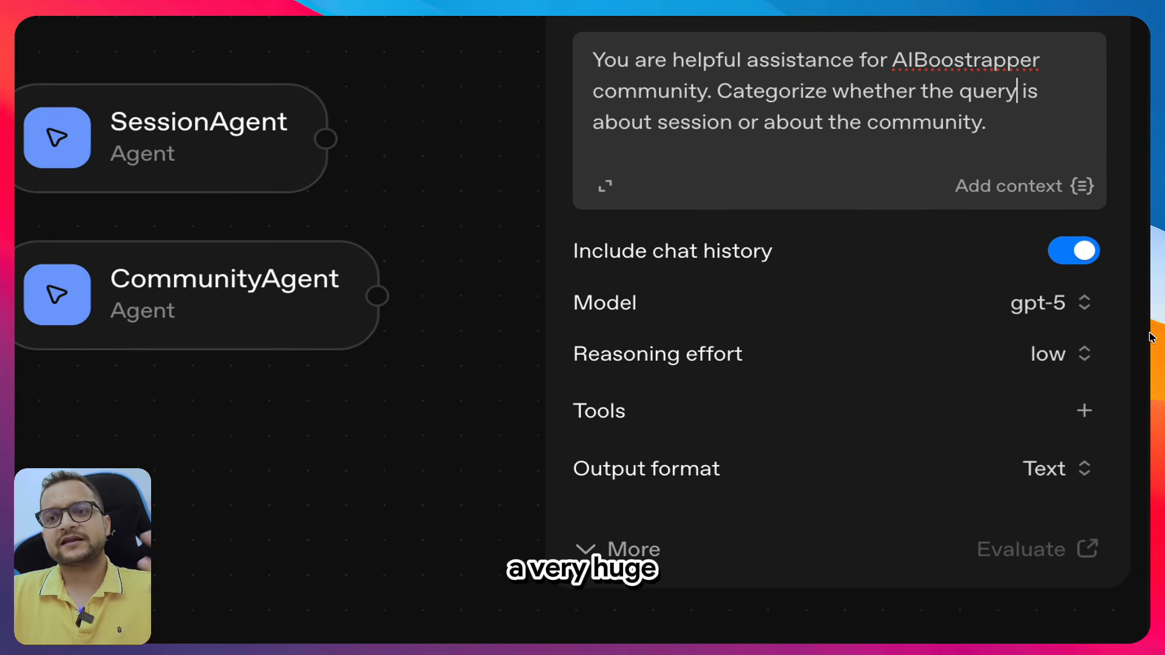
Set the Categorise agent's model to gpt-5-nano and its reasoning effort to minimal
left_click(1103, 318)
scroll(1065, 407, "down", 5)
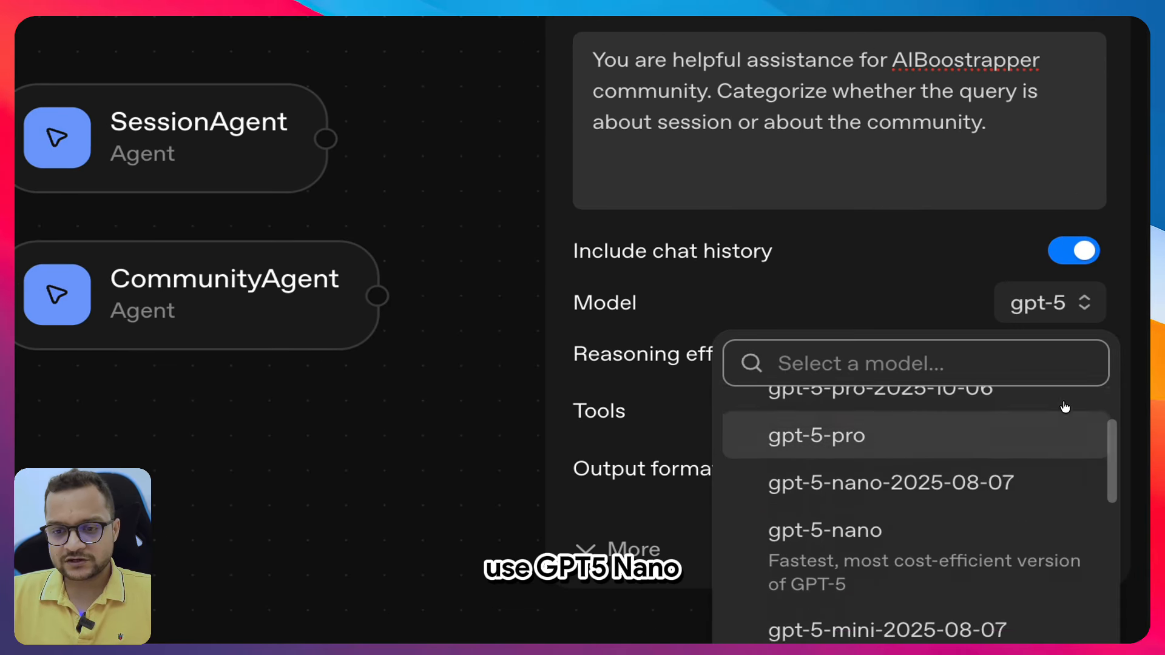
left_click(1027, 412)
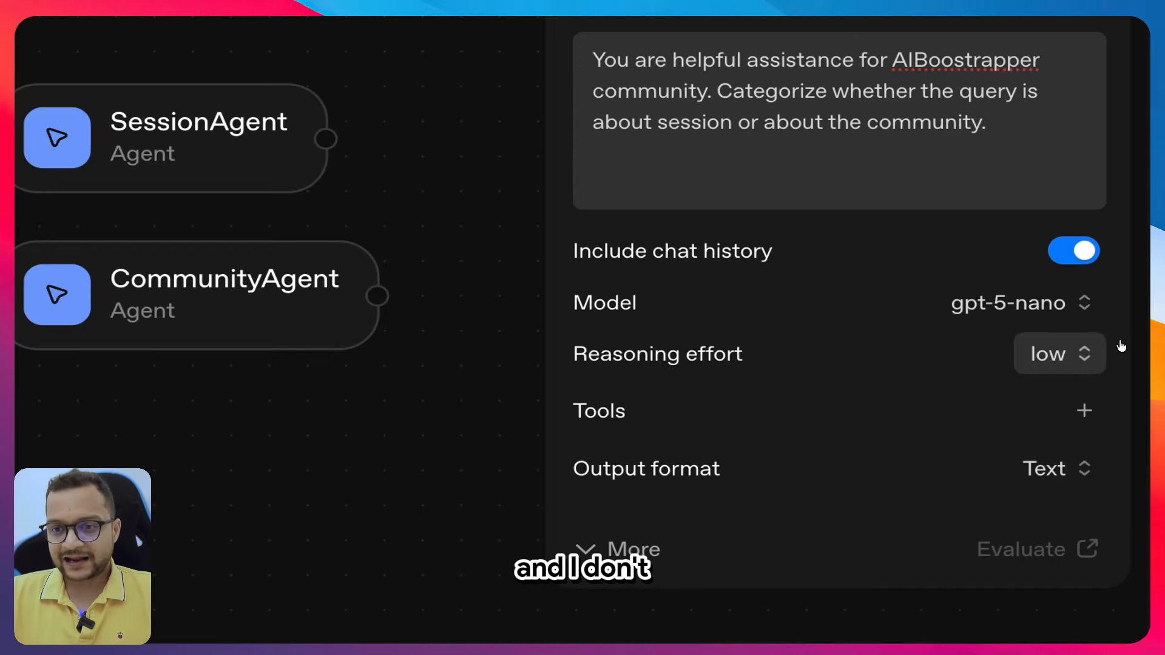
left_click(1097, 363)
key("Return")
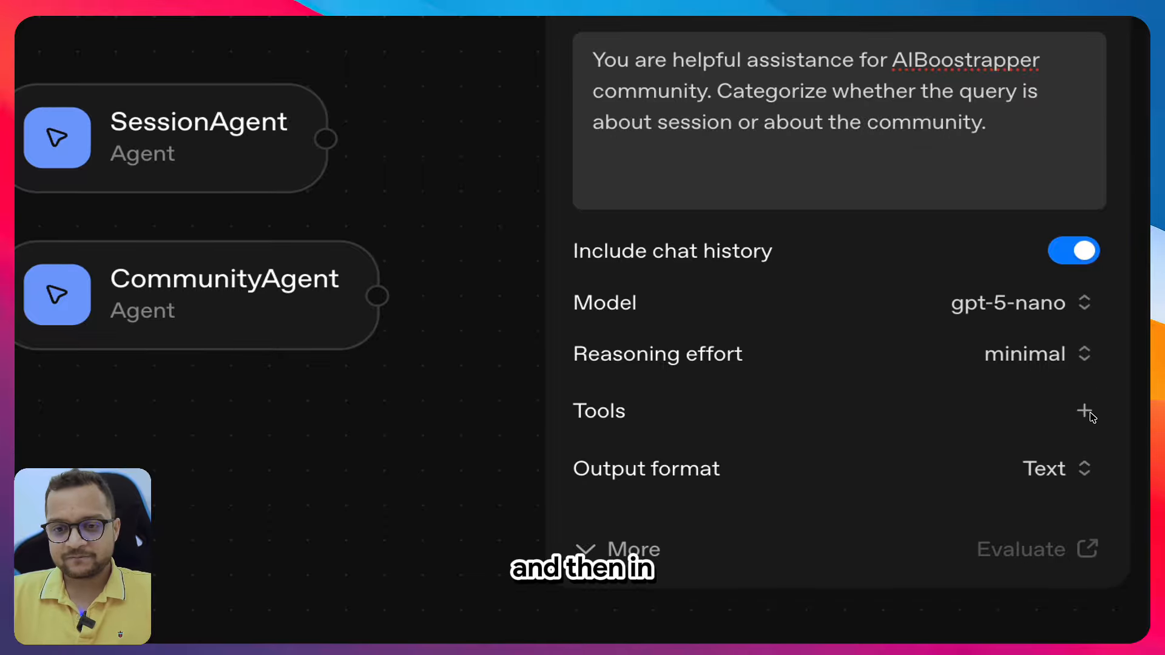
Set Categorise's output format to JSON and add two string properties, session and community, to its response schema
key("Return")
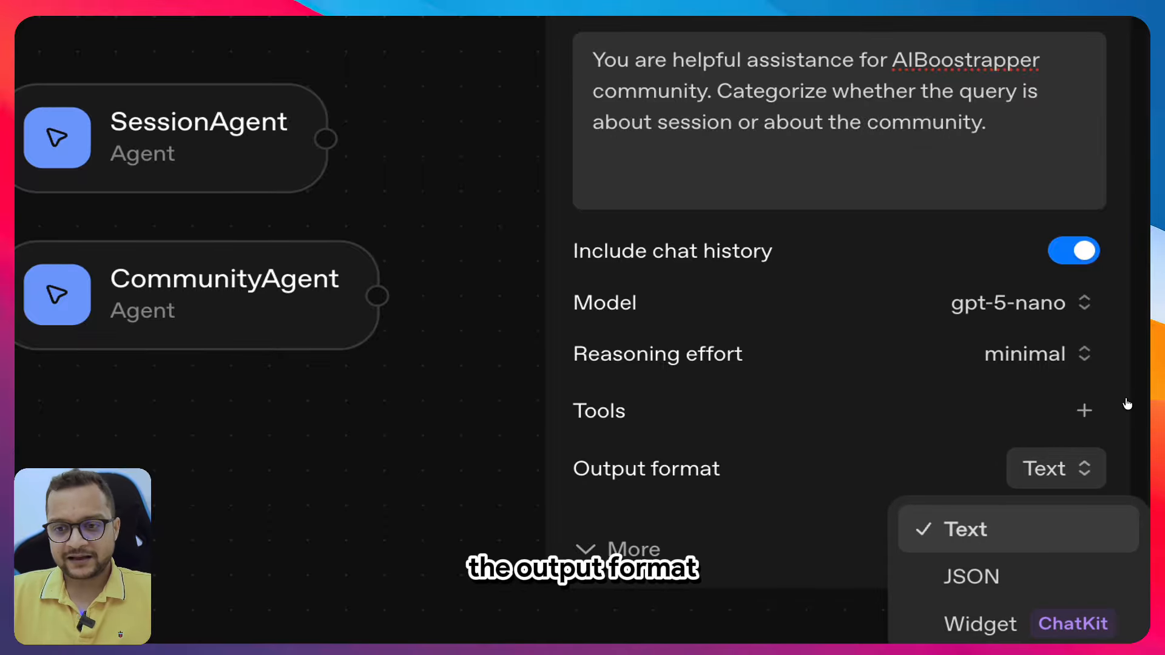
key("Down")
key("Return")
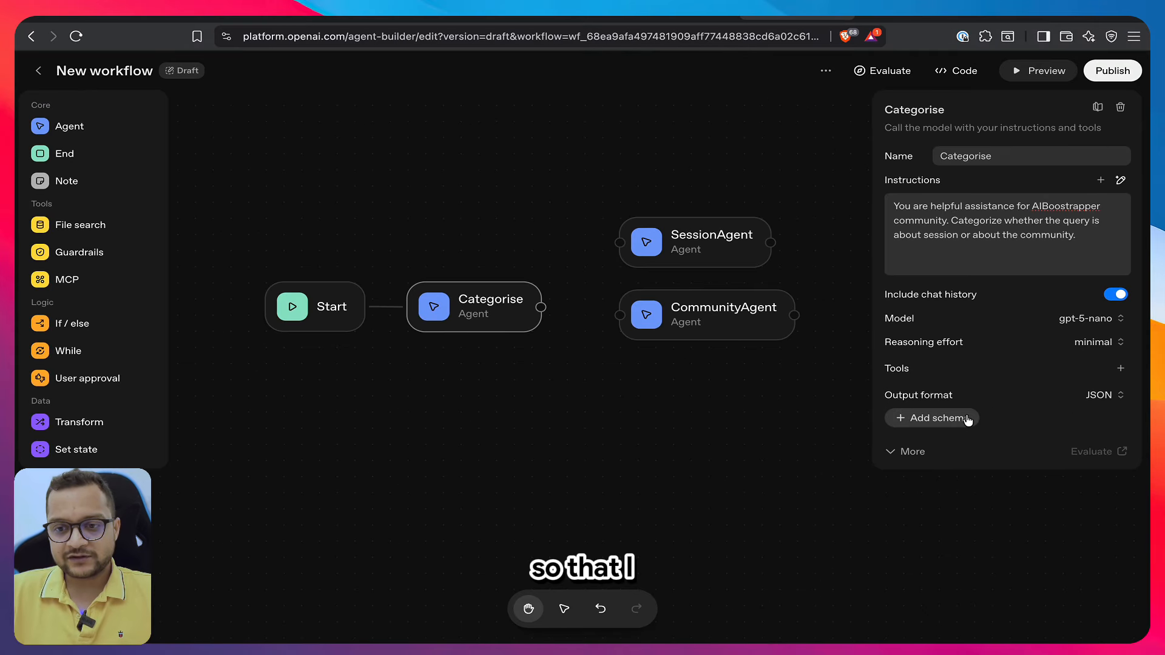
left_click(967, 420)
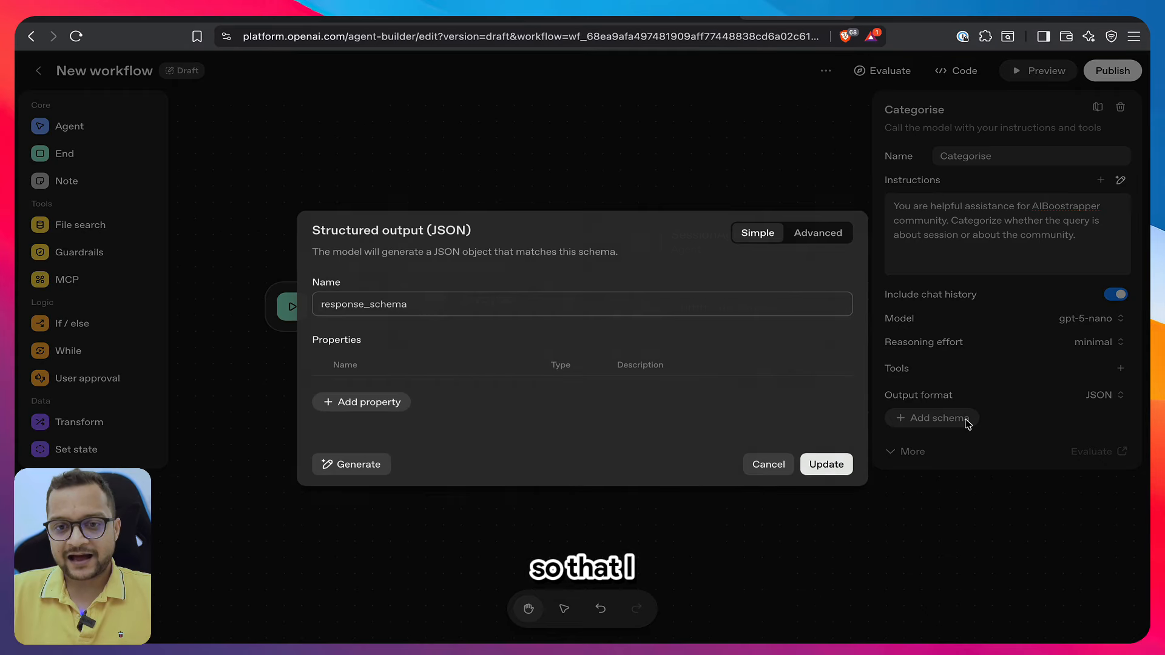
left_click(369, 402)
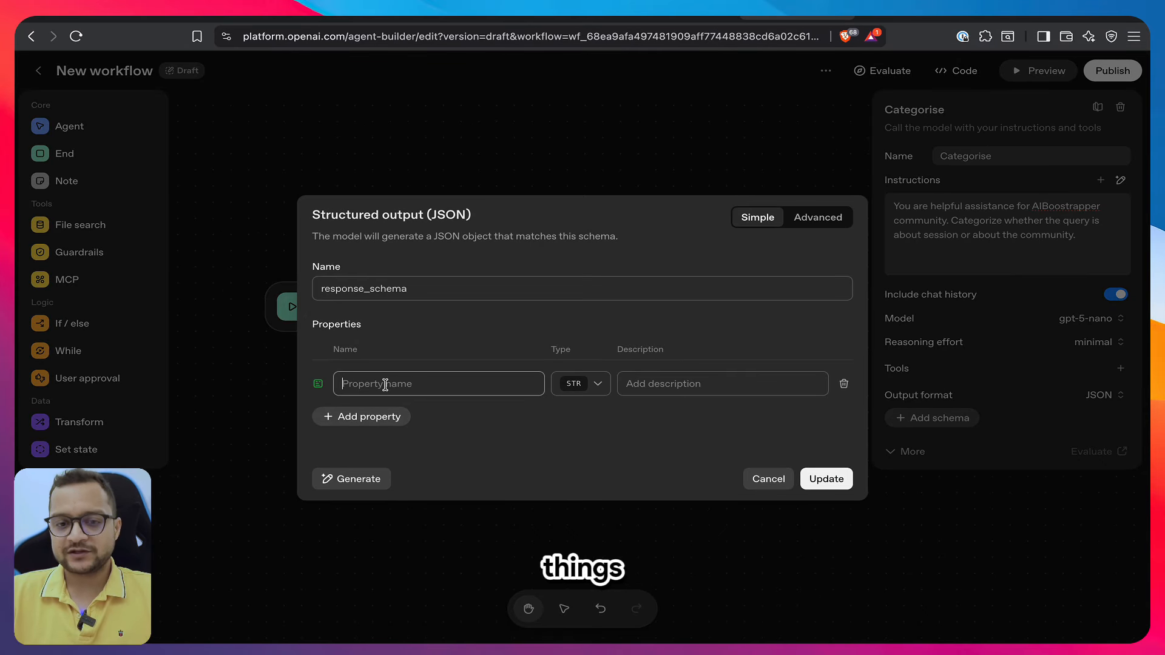
type("session")
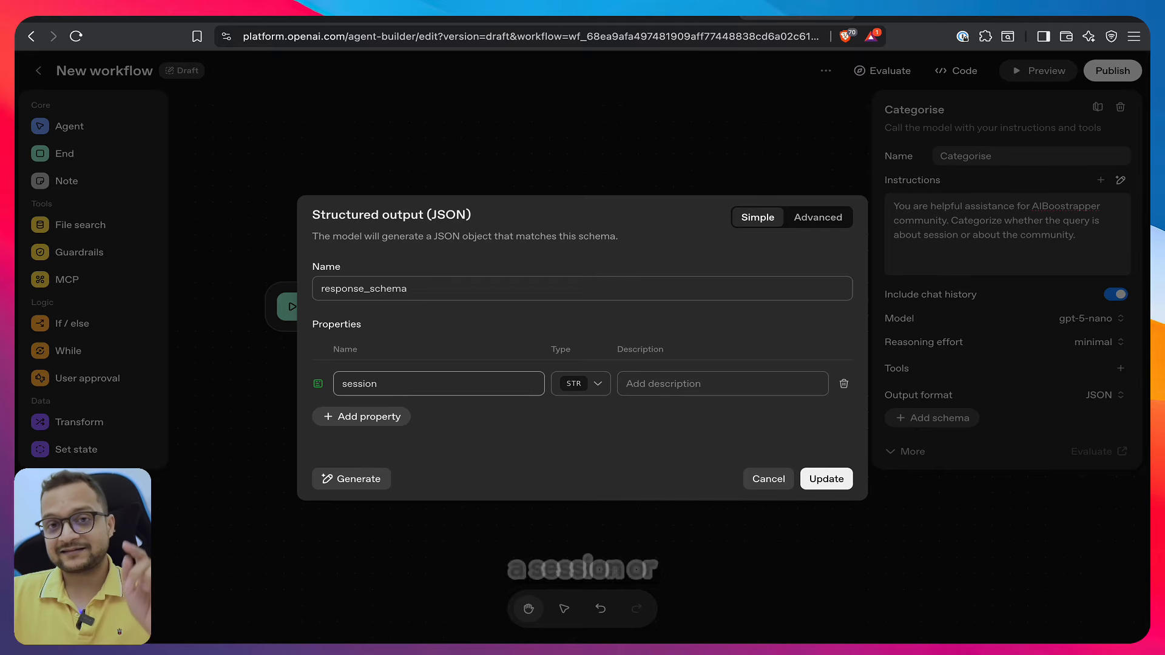
left_click(372, 417)
left_click(390, 401)
type("community")
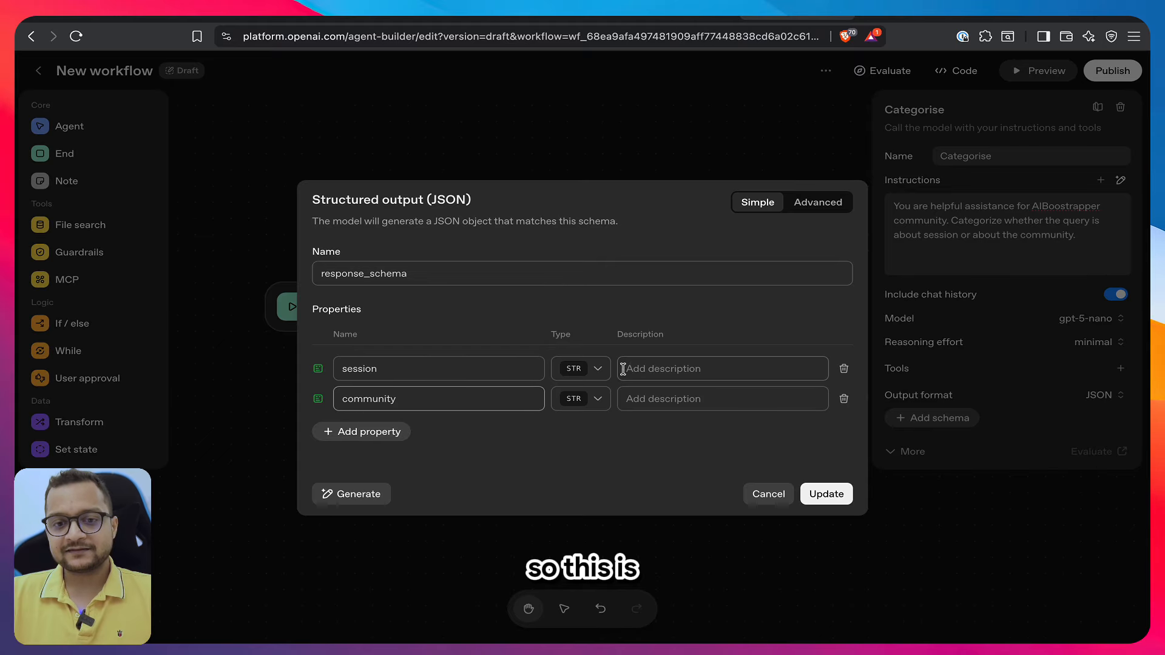
Describe the session property as "If the query is about session"
left_click(713, 369)
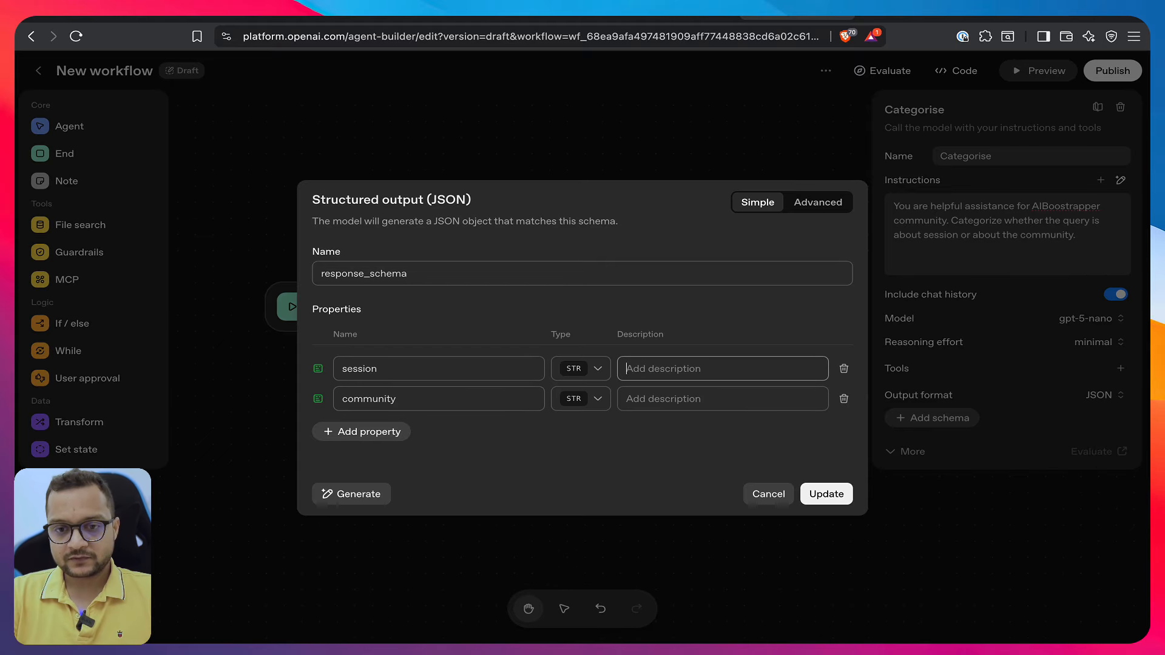
type("If the query is")
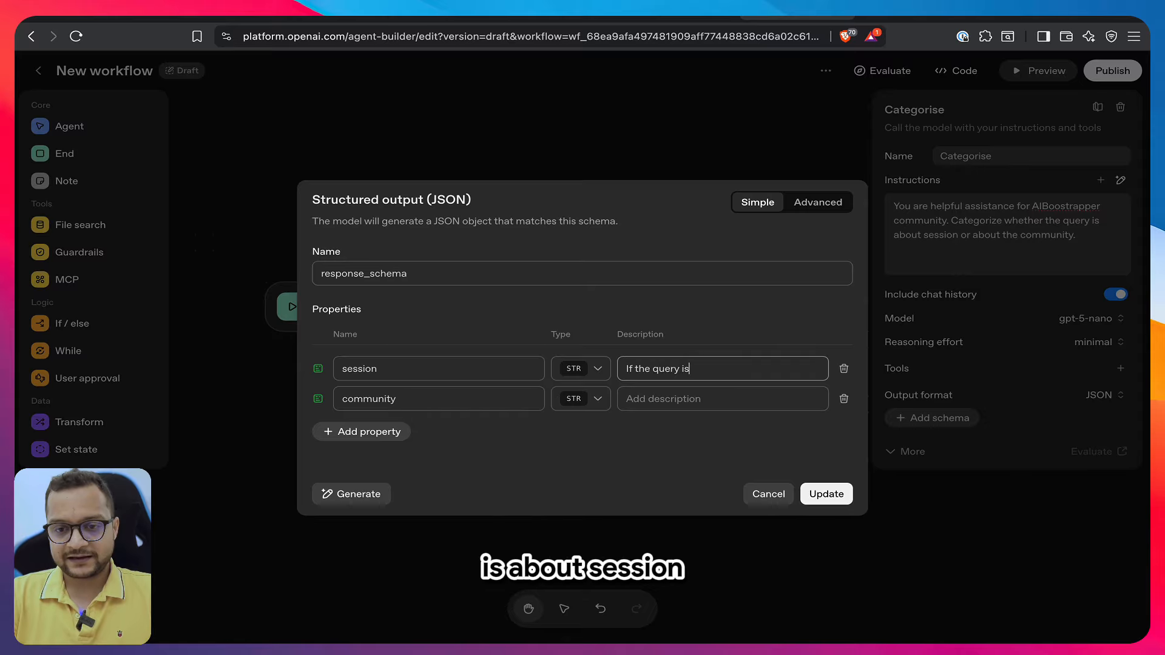
type(" about sessio")
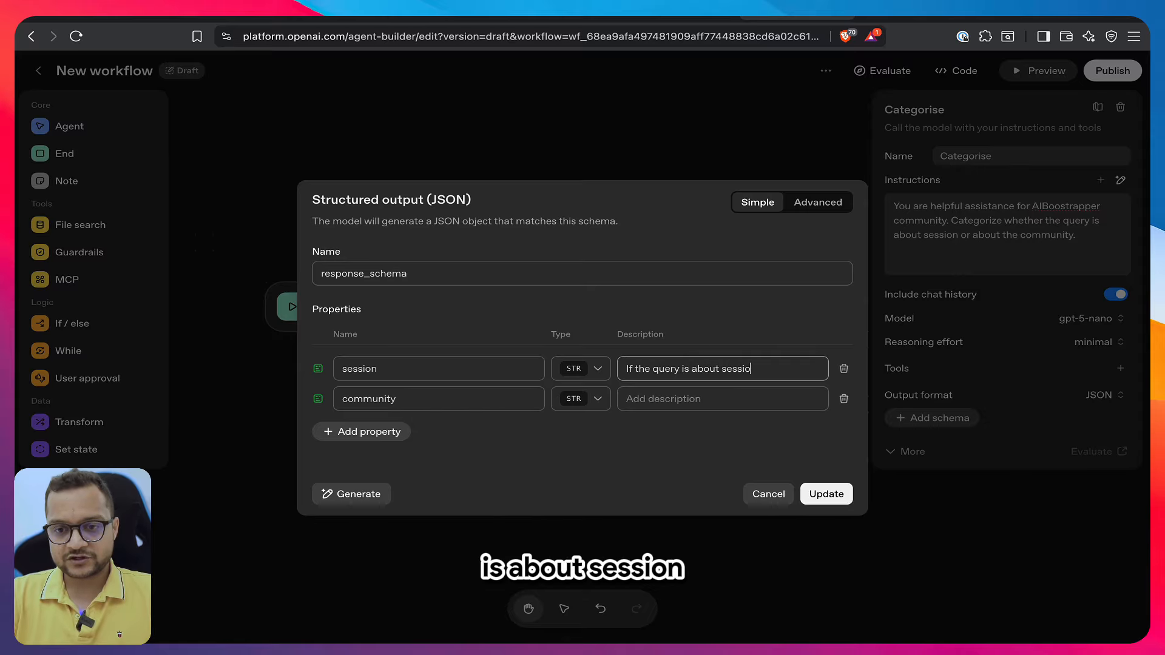
type("n")
Describe the community property as "If the query is about community" and save the response schema
key("super+a")
key("super+c")
left_click(719, 393)
key("super+v")
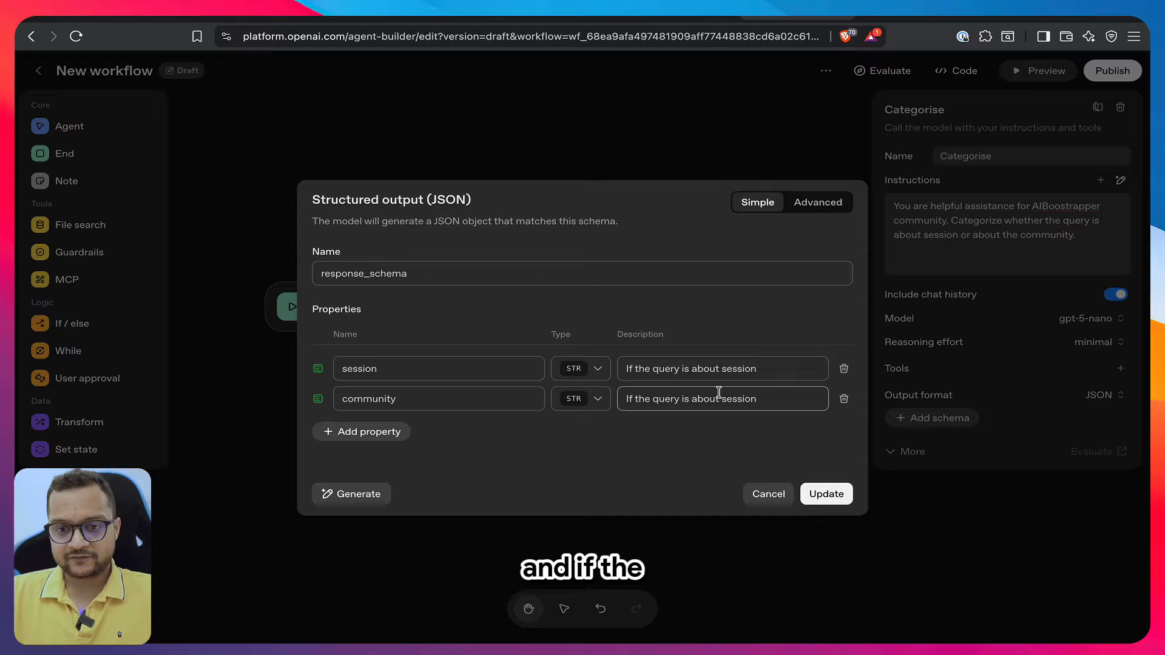
key("BackSpace")
key("BackSpace")
key("BackSpace")
key("BackSpace")
key("BackSpace")
key("BackSpace")
key("BackSpace")
type("community")
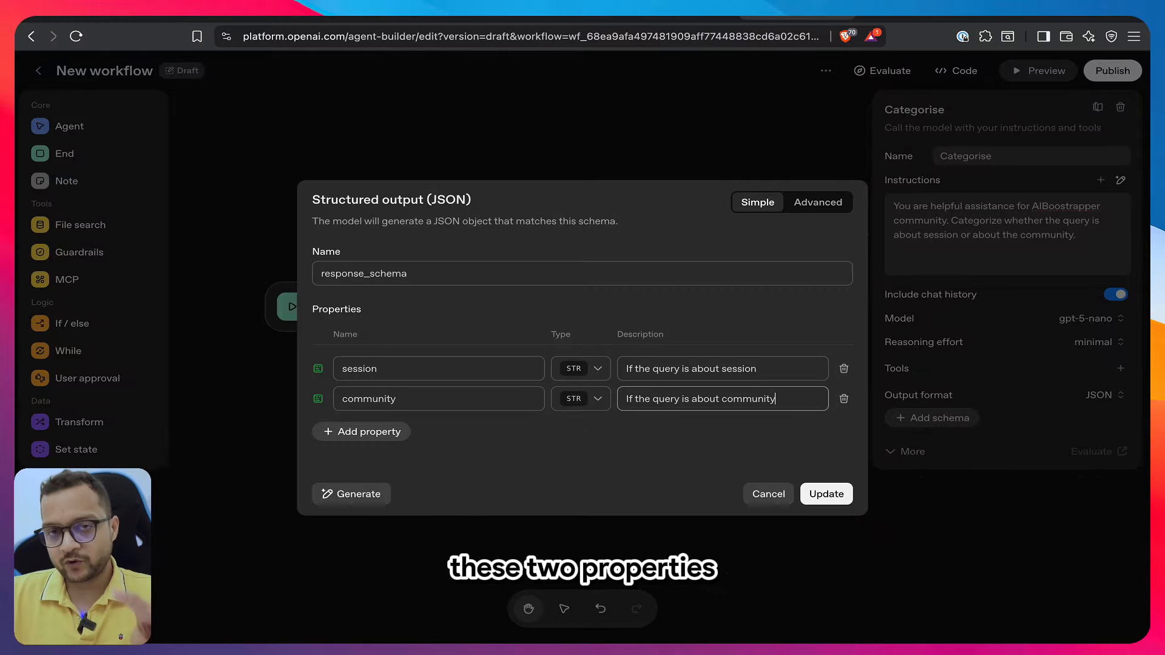
left_click(841, 492)
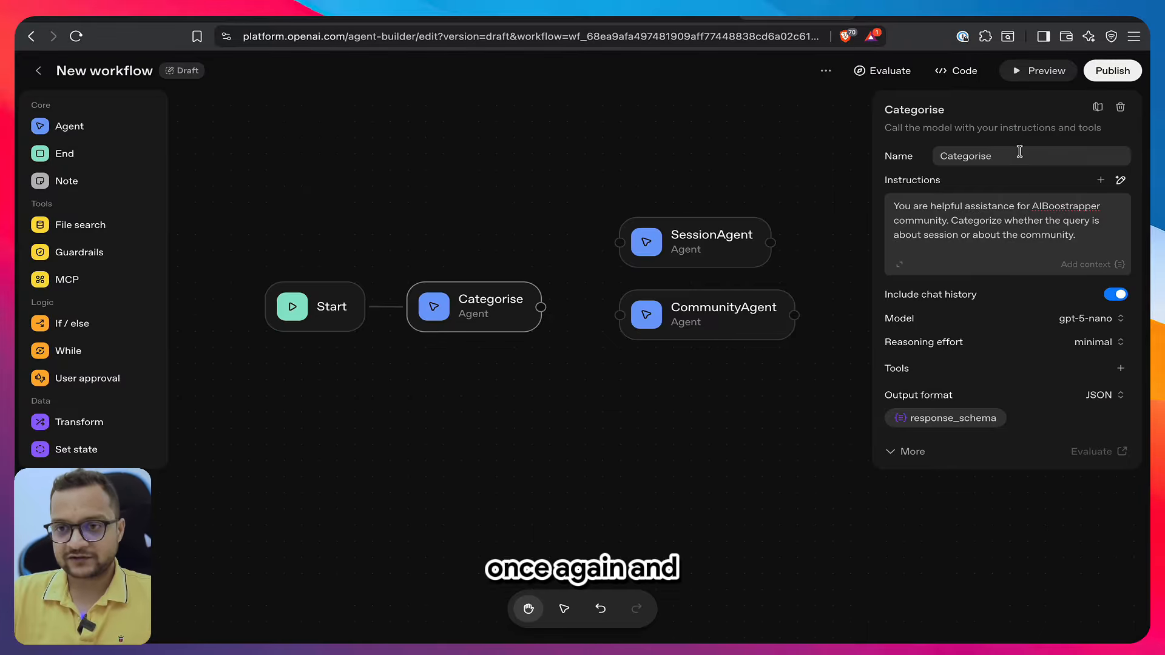
Send the test message "who is taking session on notebooklm" in the workflow preview and examine Categorise's JSON reply
left_click_drag(726, 174, 679, 145)
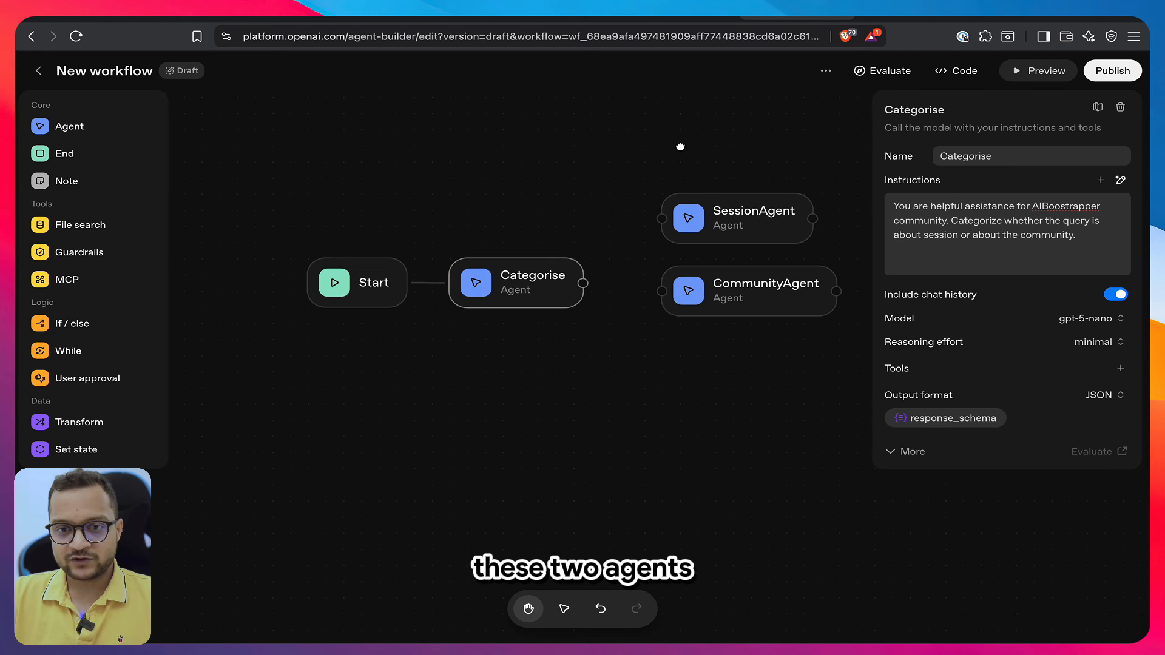
scroll(687, 447, "right", 2)
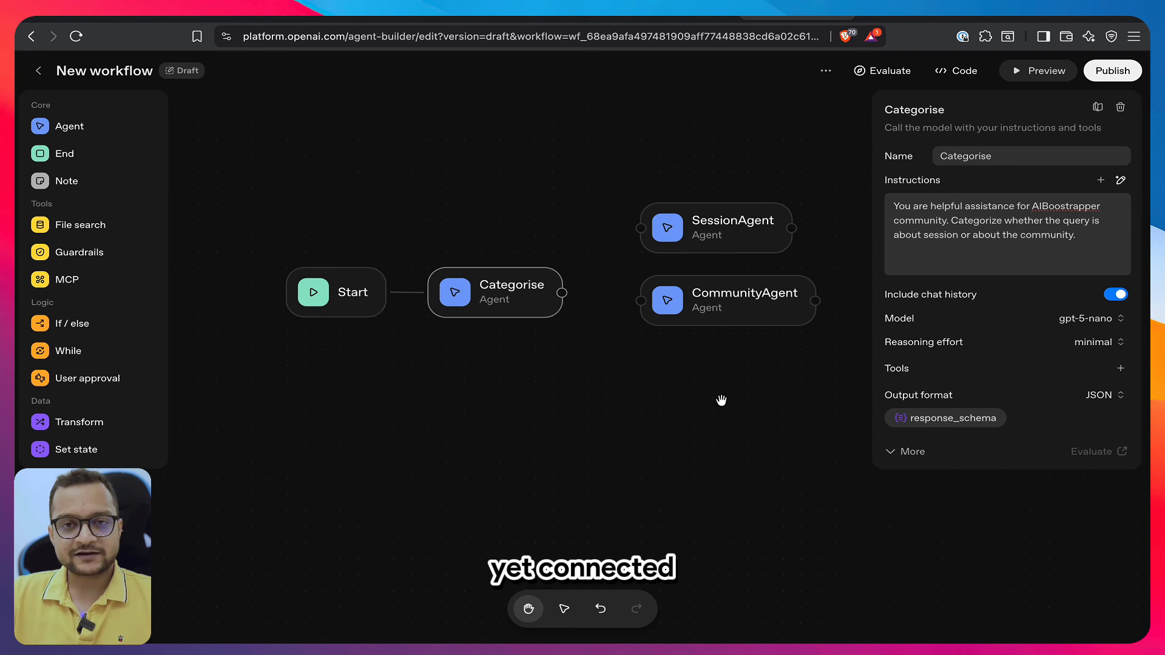
left_click(1029, 74)
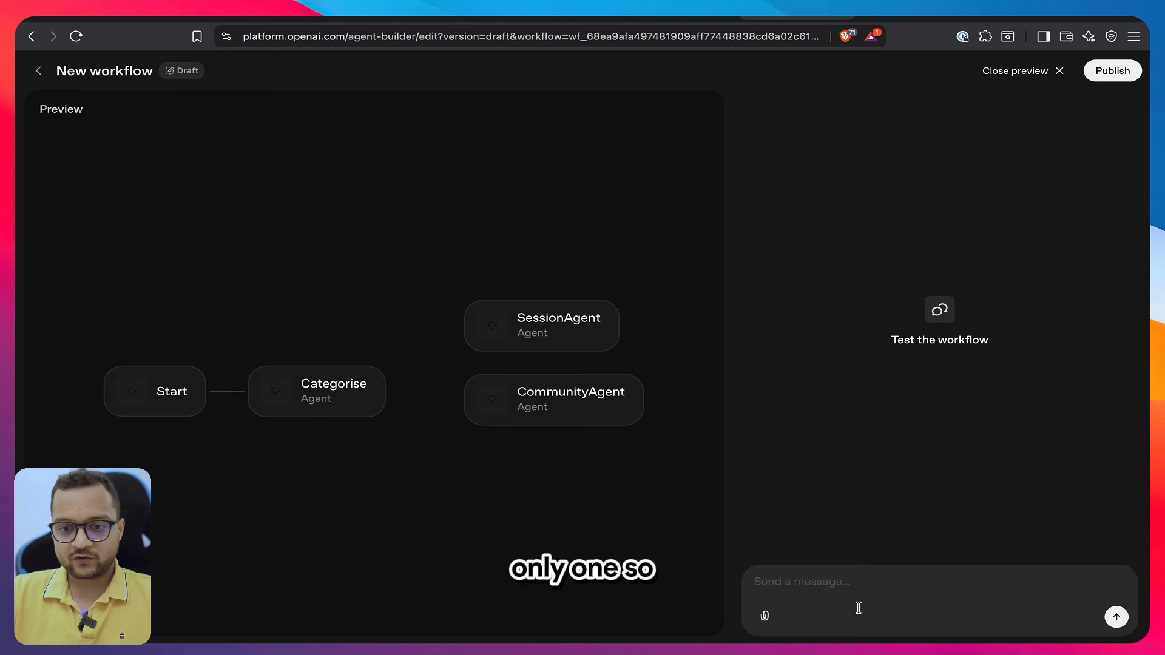
left_click(756, 582)
type("\\l")
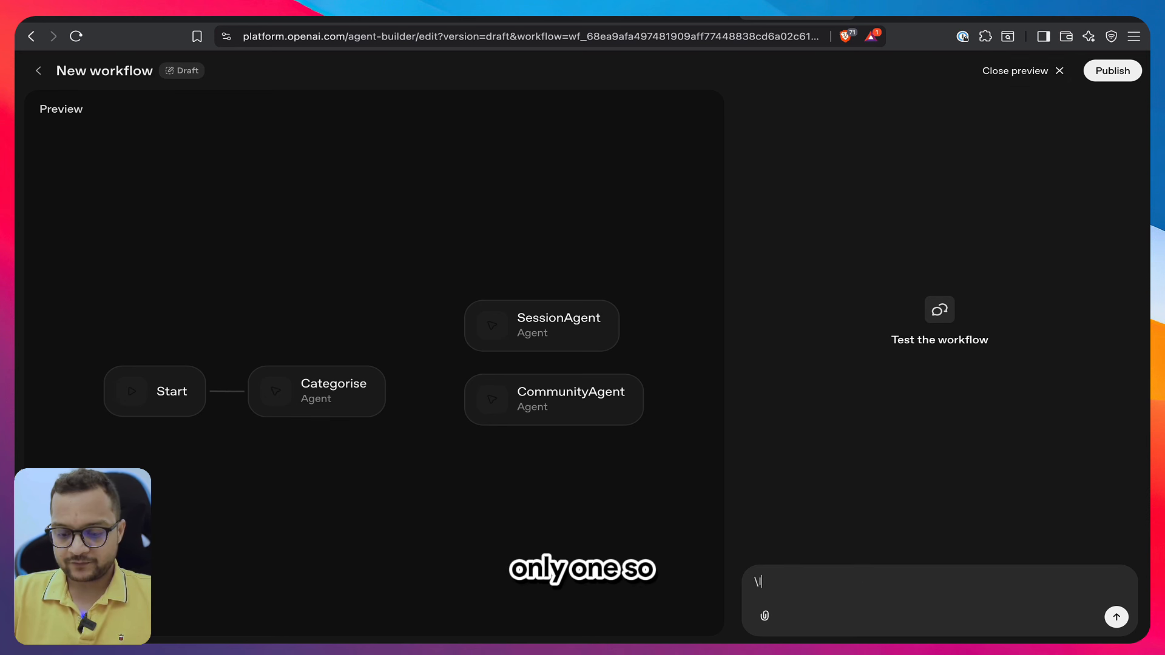
type("bnm")
key("BackSpace")
key("BackSpace")
key("BackSpace")
key("BackSpace")
key("BackSpace")
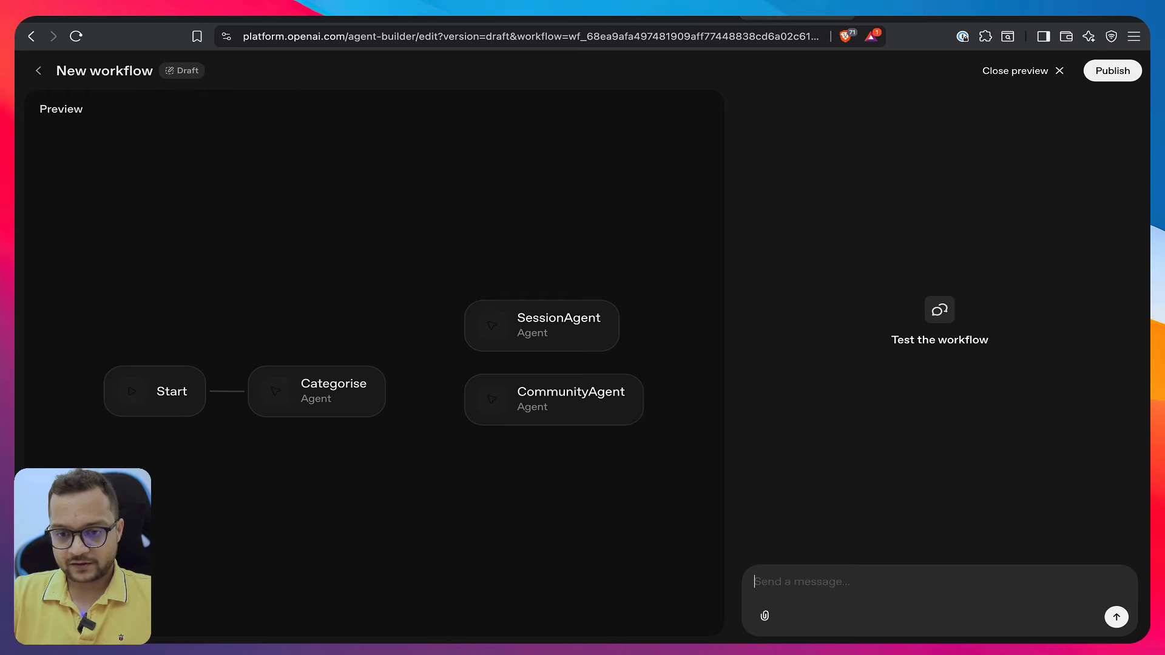
type("\\nblm")
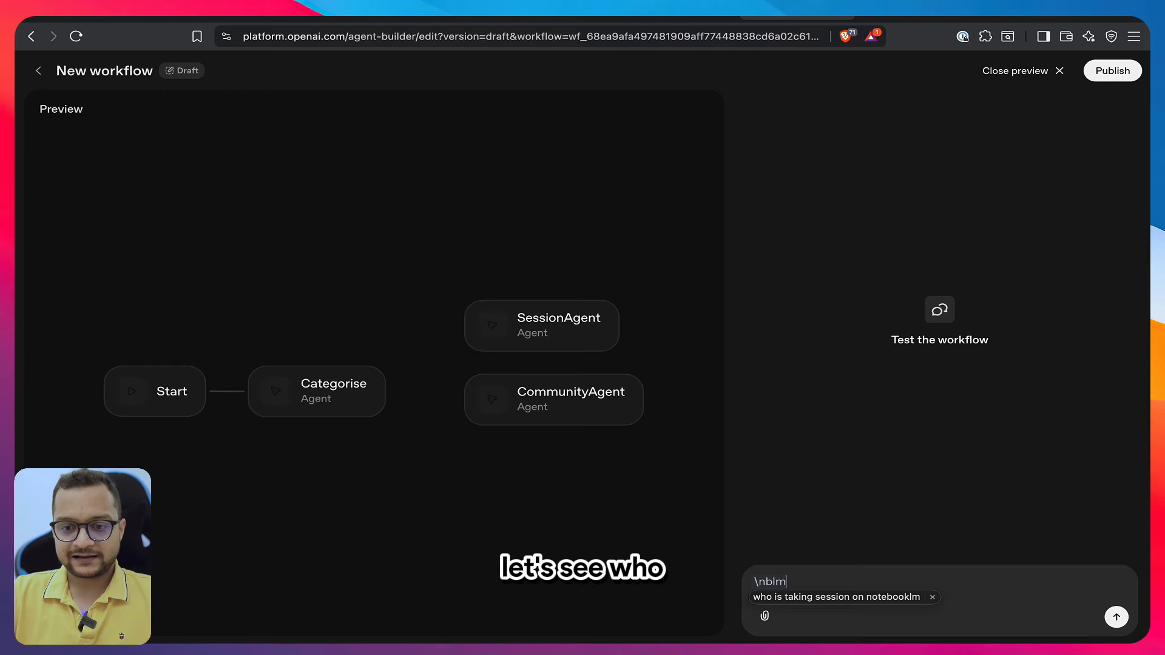
key("space")
key("Return")
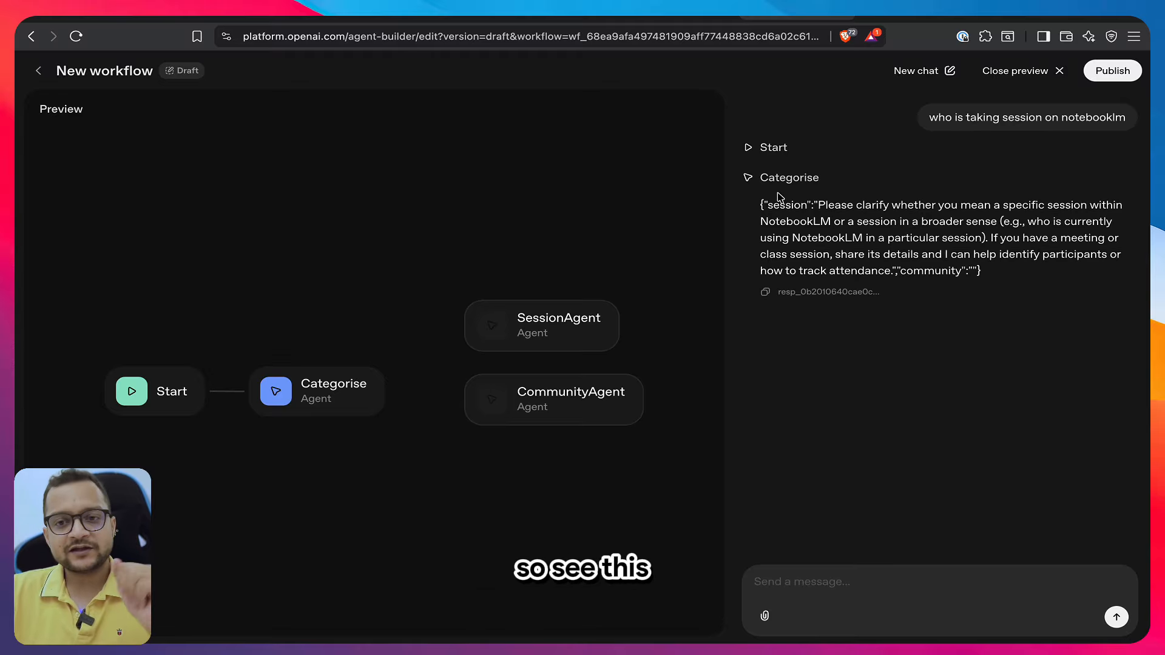
left_click_drag(760, 181, 822, 180)
left_click(898, 408)
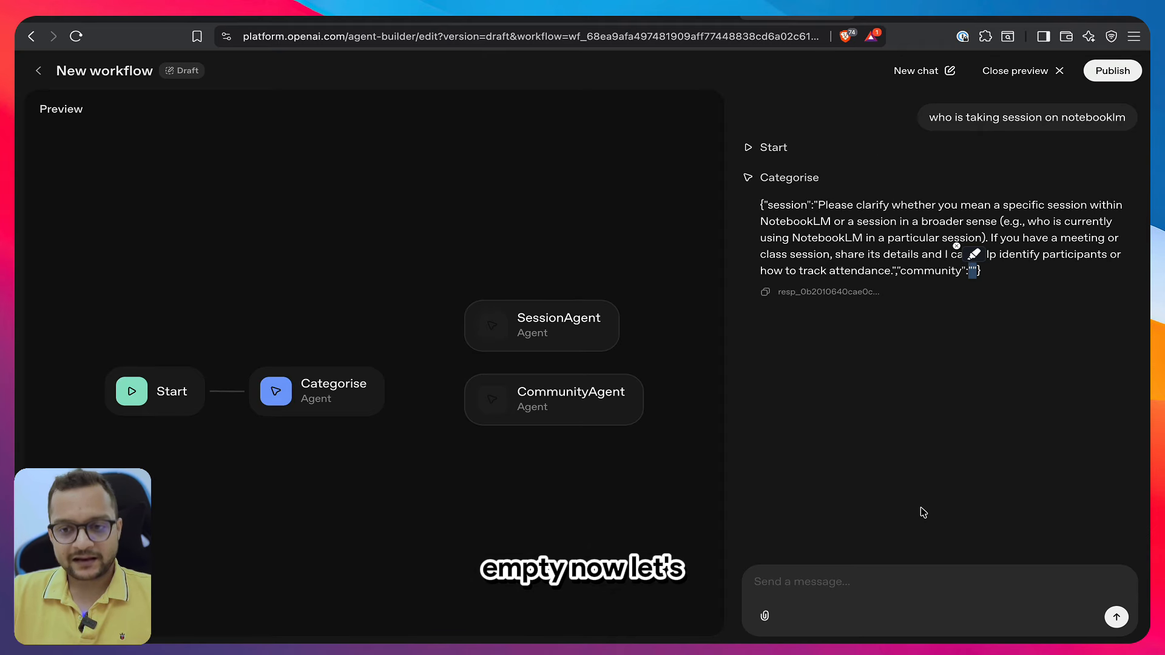
Send the test message "where this community is super active" in the preview and examine Categorise's JSON reply
left_click(898, 571)
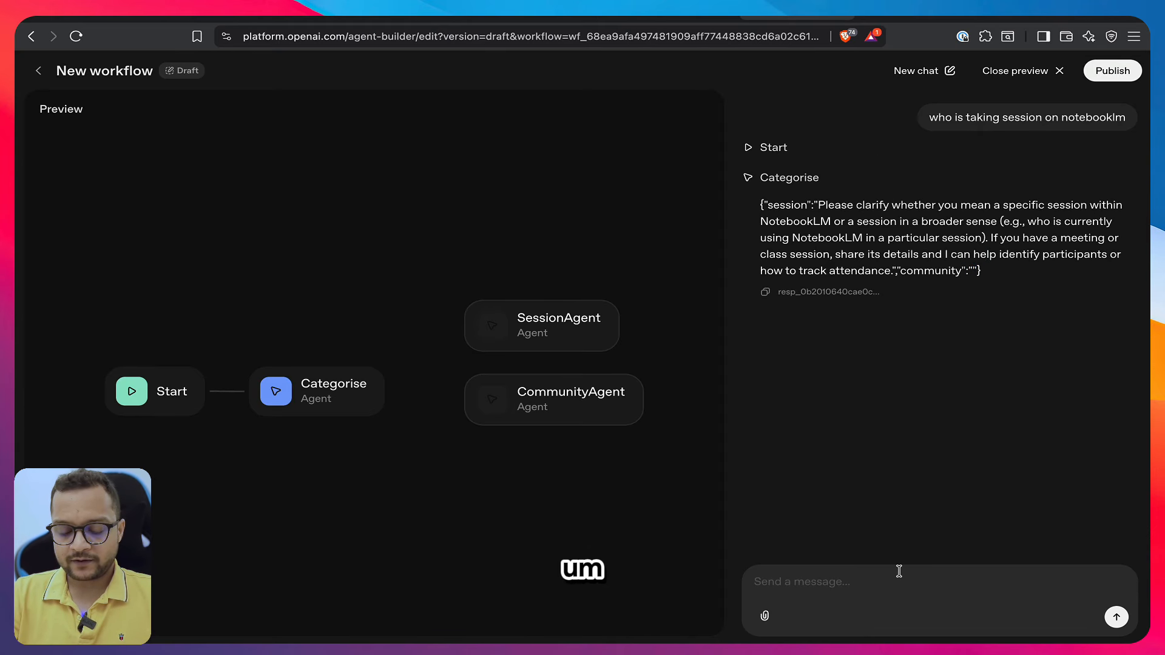
type("where")
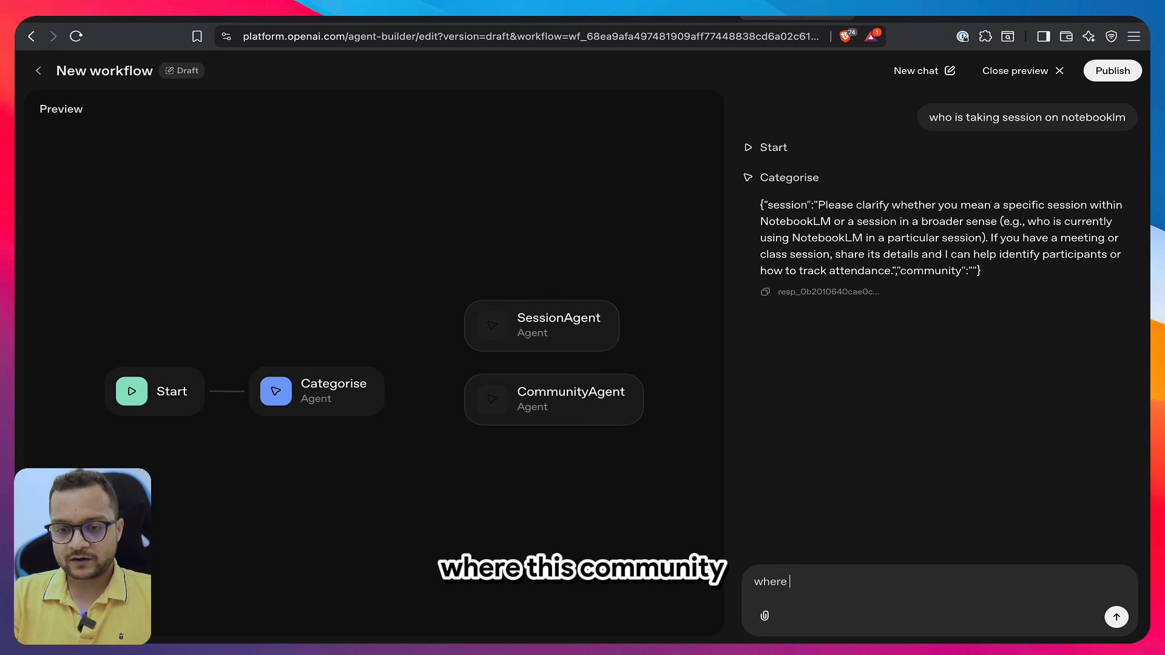
type(" this community")
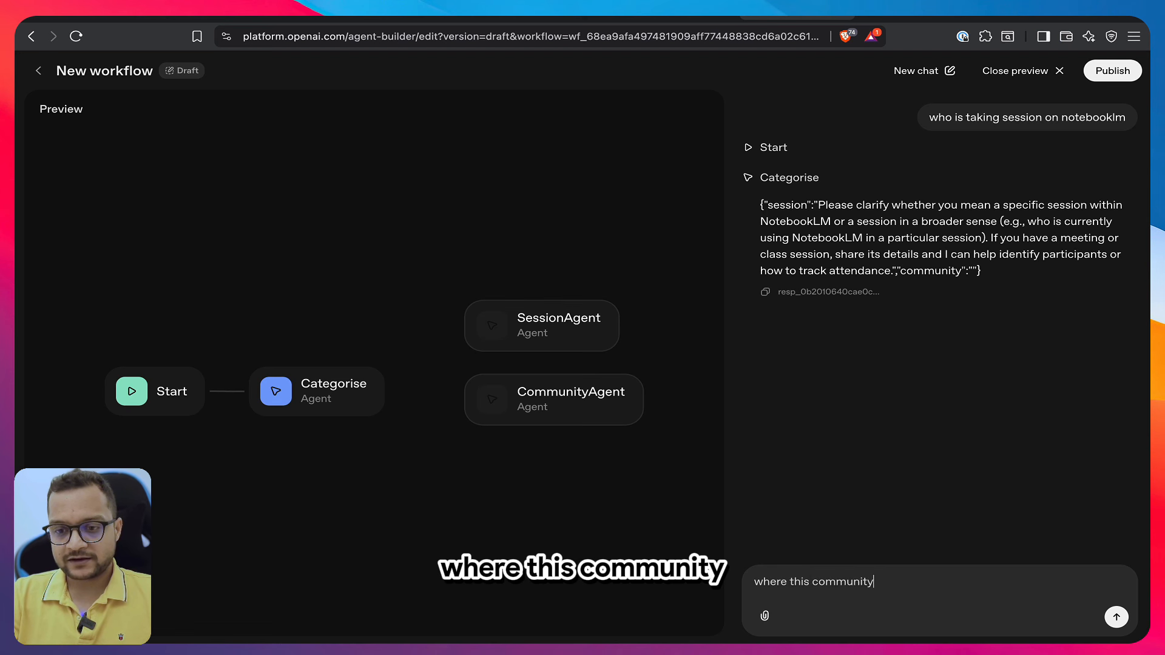
type(" is super active")
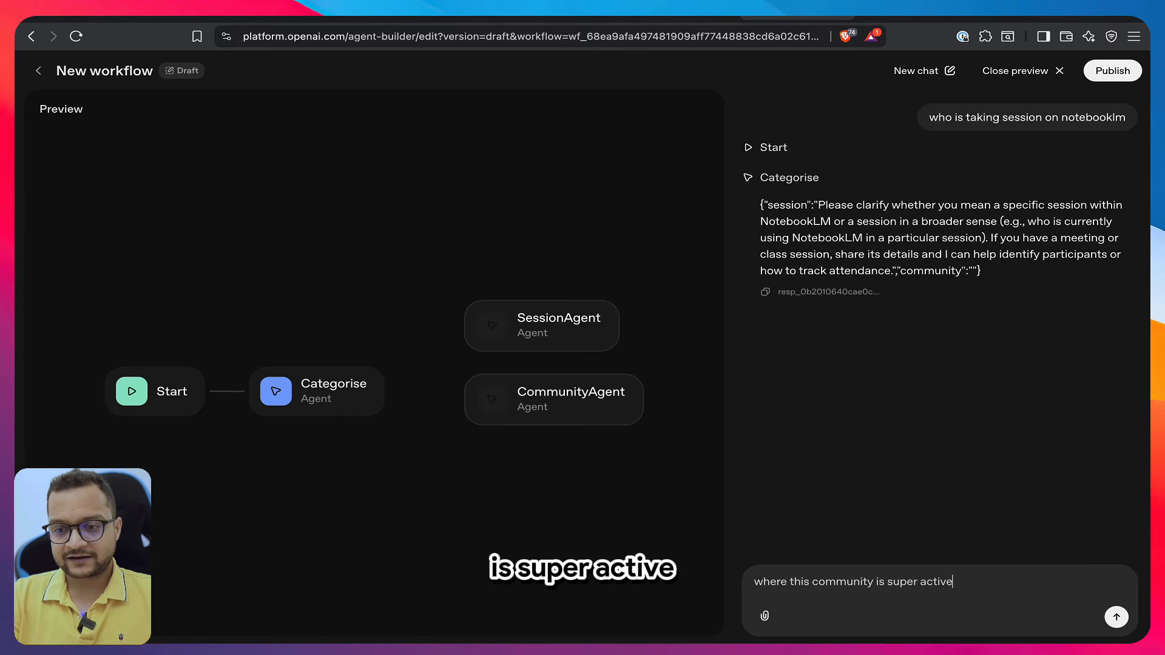
key("super+a")
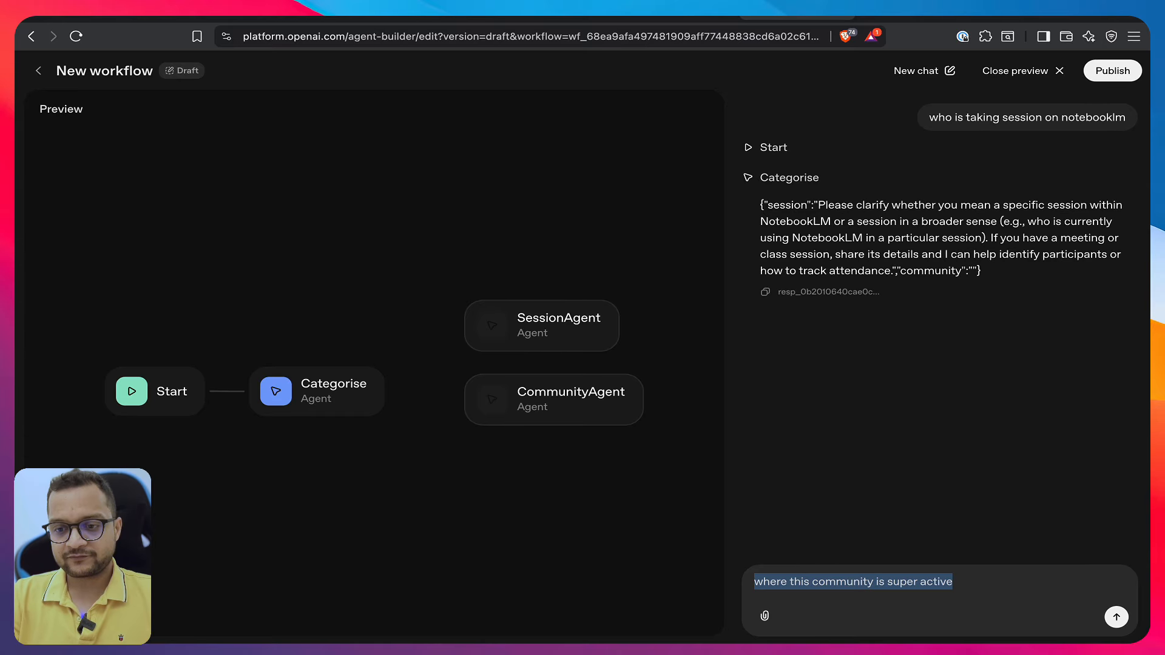
key("Return")
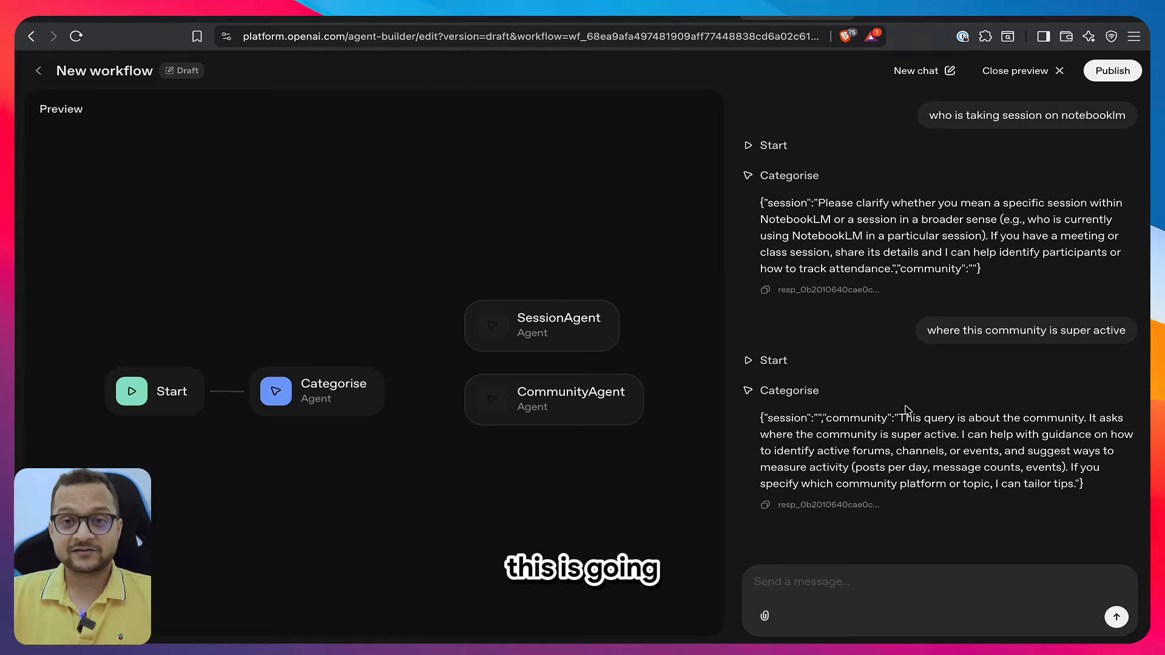
Close the preview and move SessionAgent and CommunityAgent farther from Categorise to make room for another node
left_click(1046, 74)
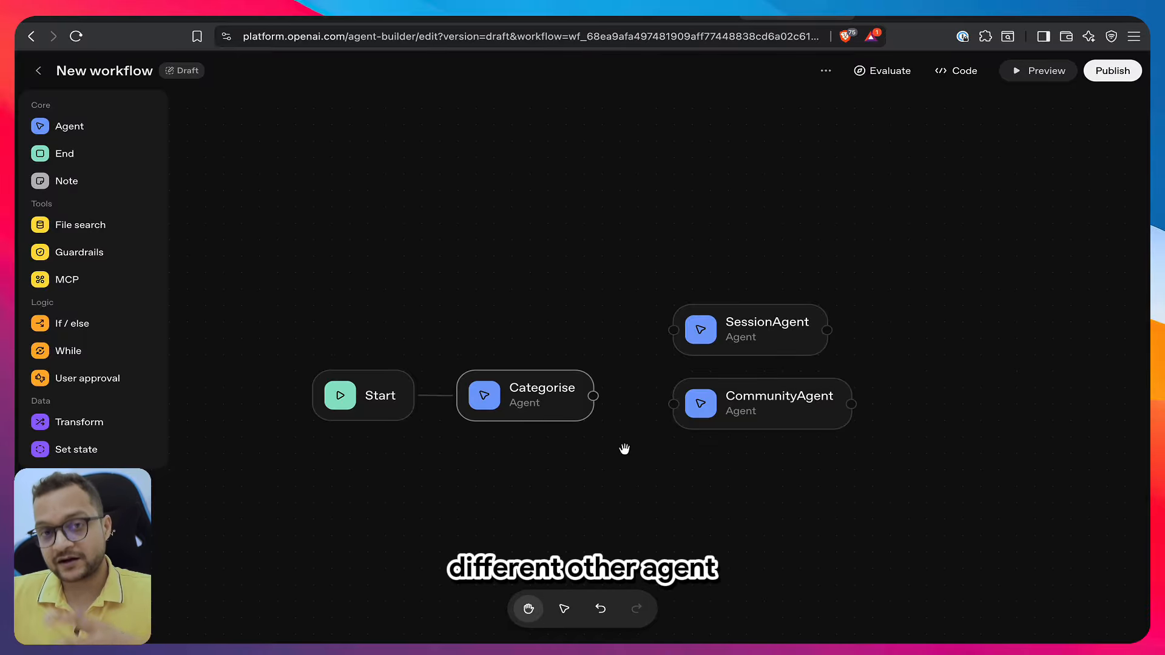
left_click_drag(657, 238, 620, 144)
left_click_drag(666, 235, 738, 236)
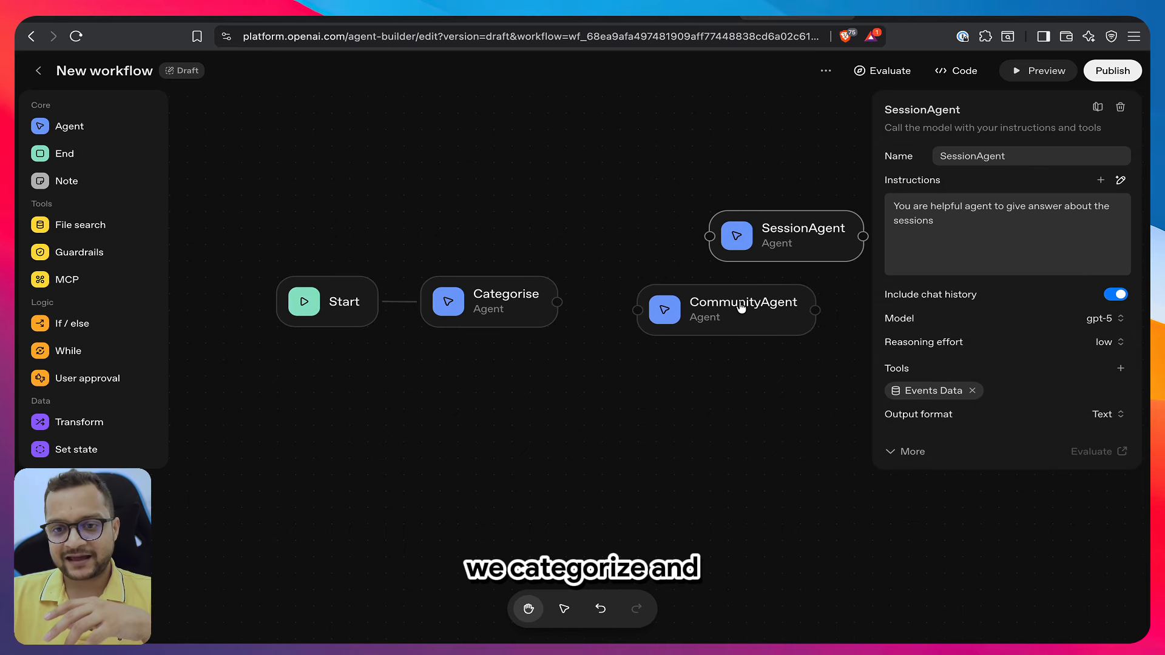
left_click_drag(742, 308, 794, 318)
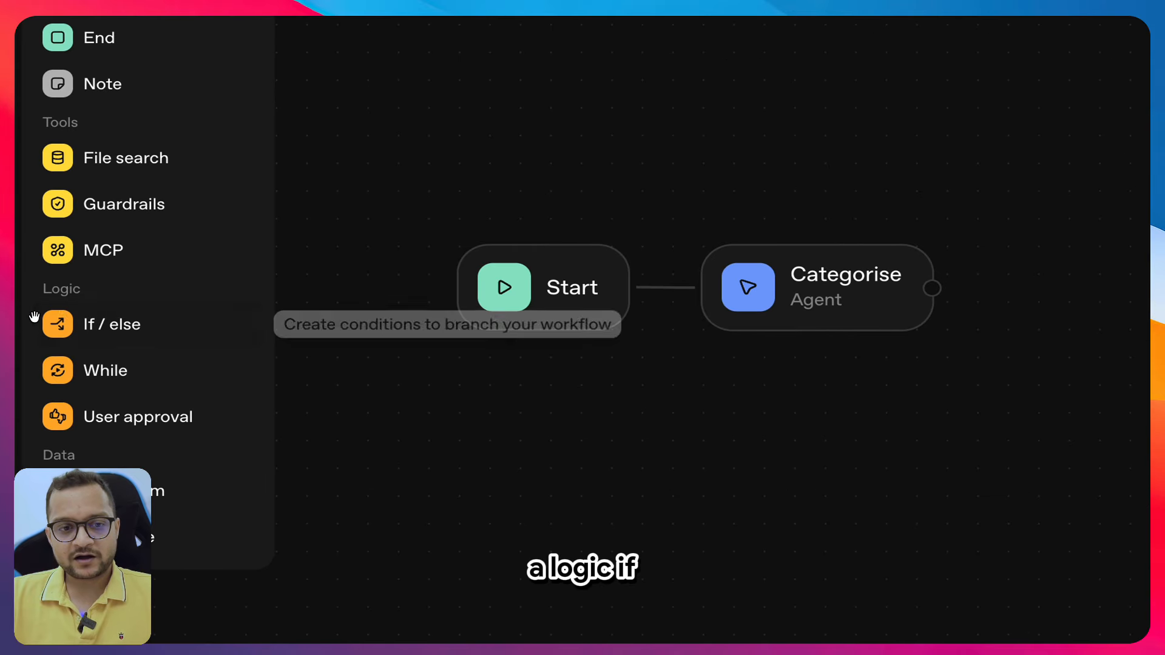
Add an If / else node between Categorise and the two agents, and connect Categorise's output to it
left_click(70, 327)
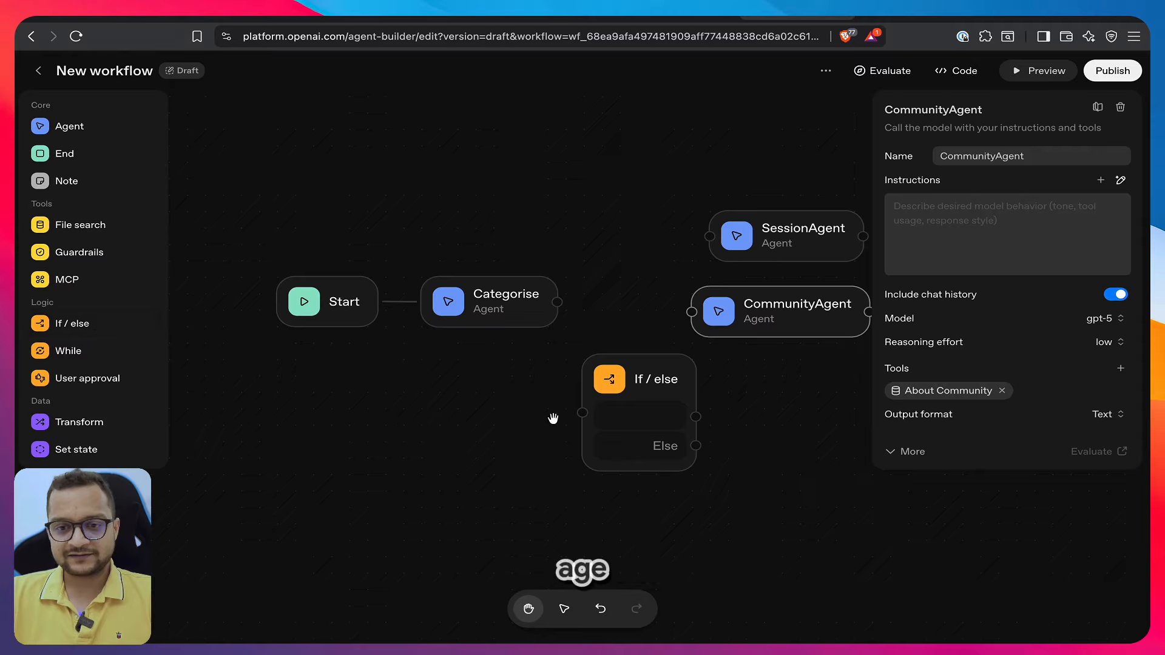
left_click_drag(624, 403, 614, 277)
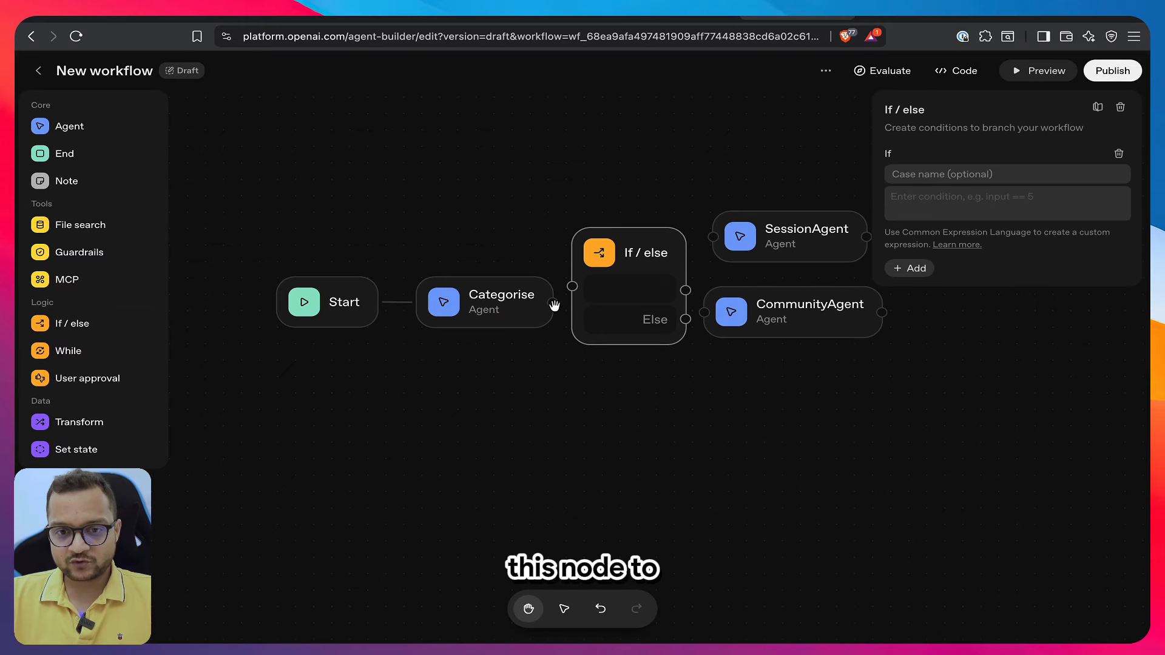
left_click_drag(554, 304, 570, 285)
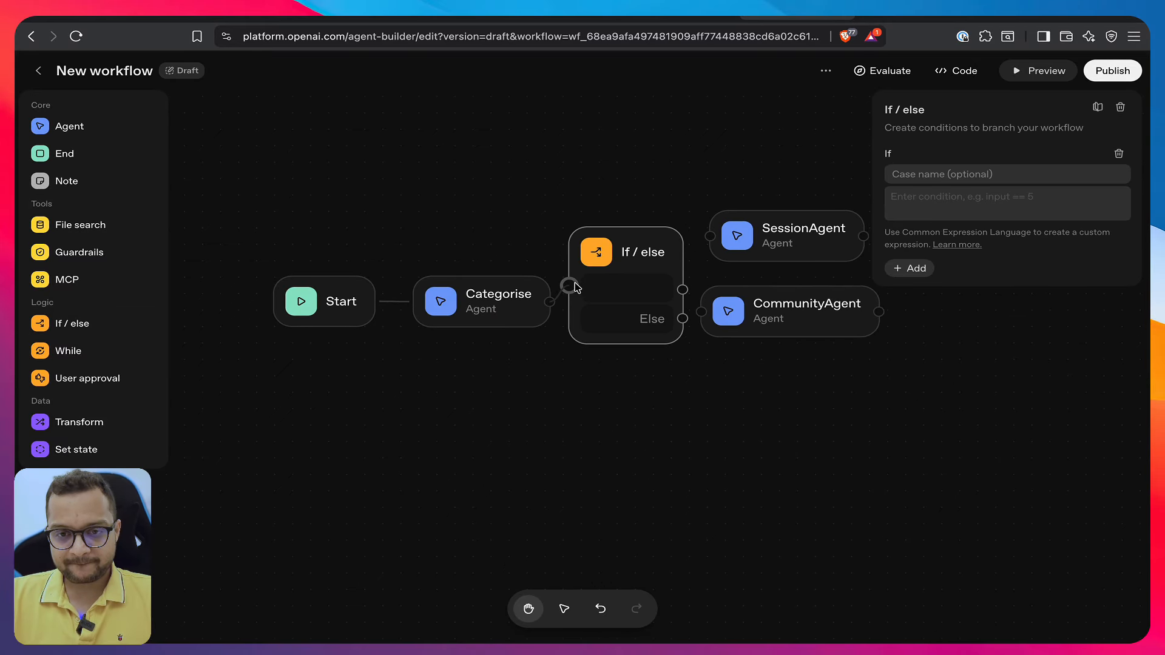
Space SessionAgent and CommunityAgent away from the If / else node, one above the other
left_click_drag(797, 338, 841, 358)
left_click_drag(799, 260, 832, 261)
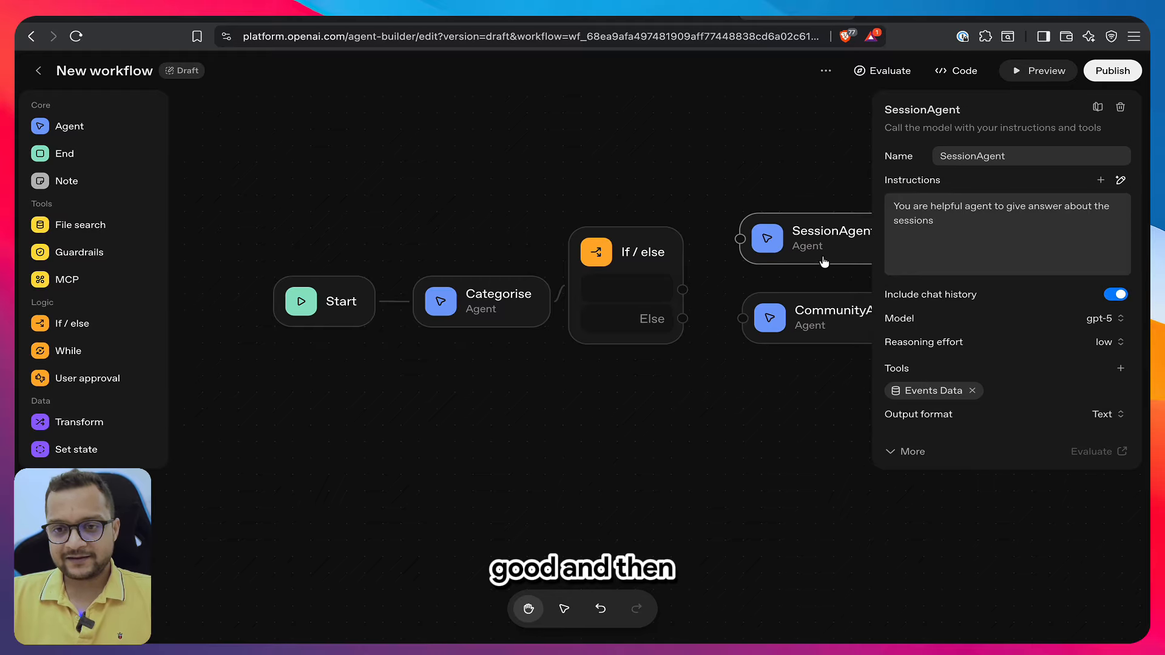
left_click_drag(723, 176, 512, 236)
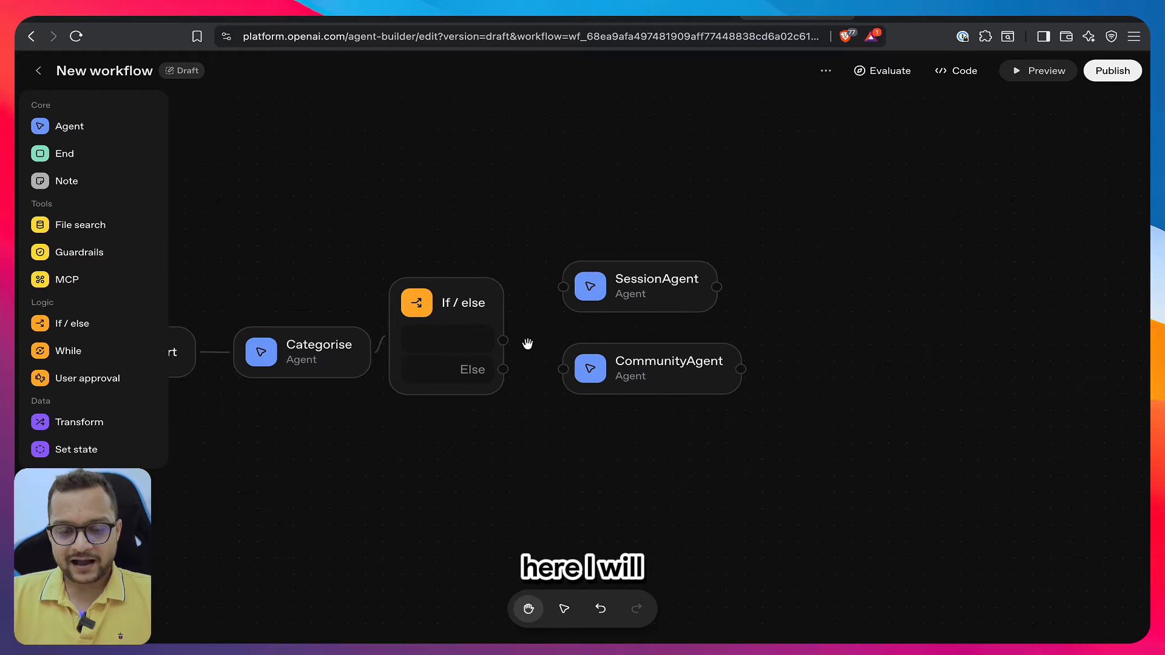
left_click_drag(528, 343, 589, 294)
Set the If / else node's first condition to Categorise's parsed session value, input.output_parsed.session
left_click(502, 276)
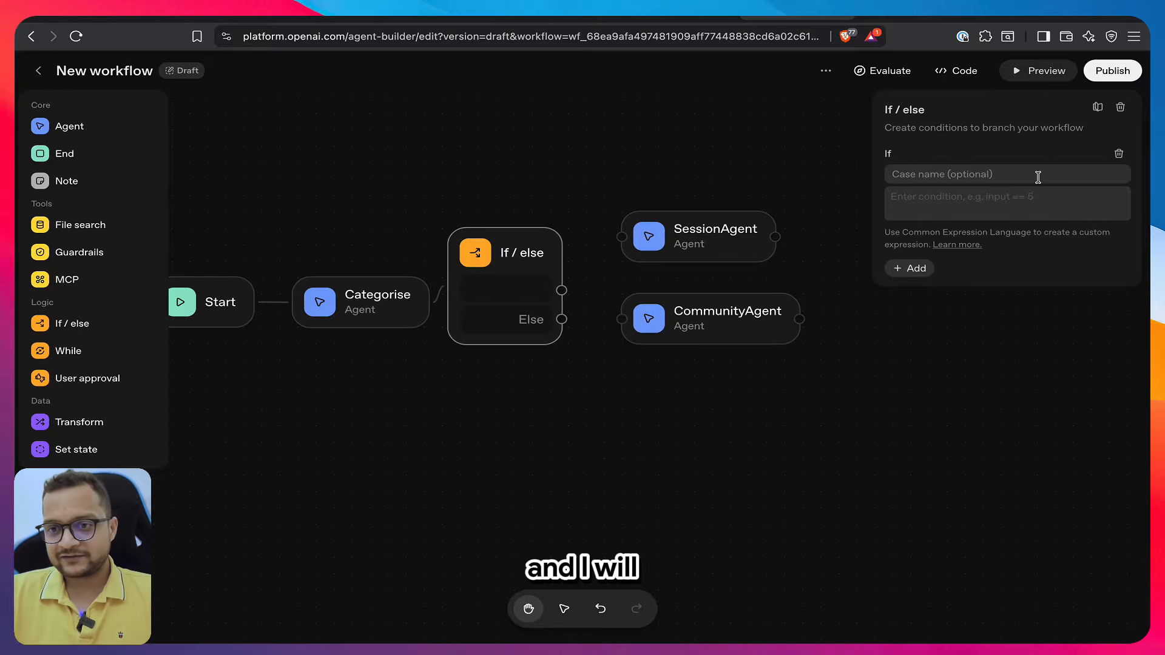
left_click(1031, 201)
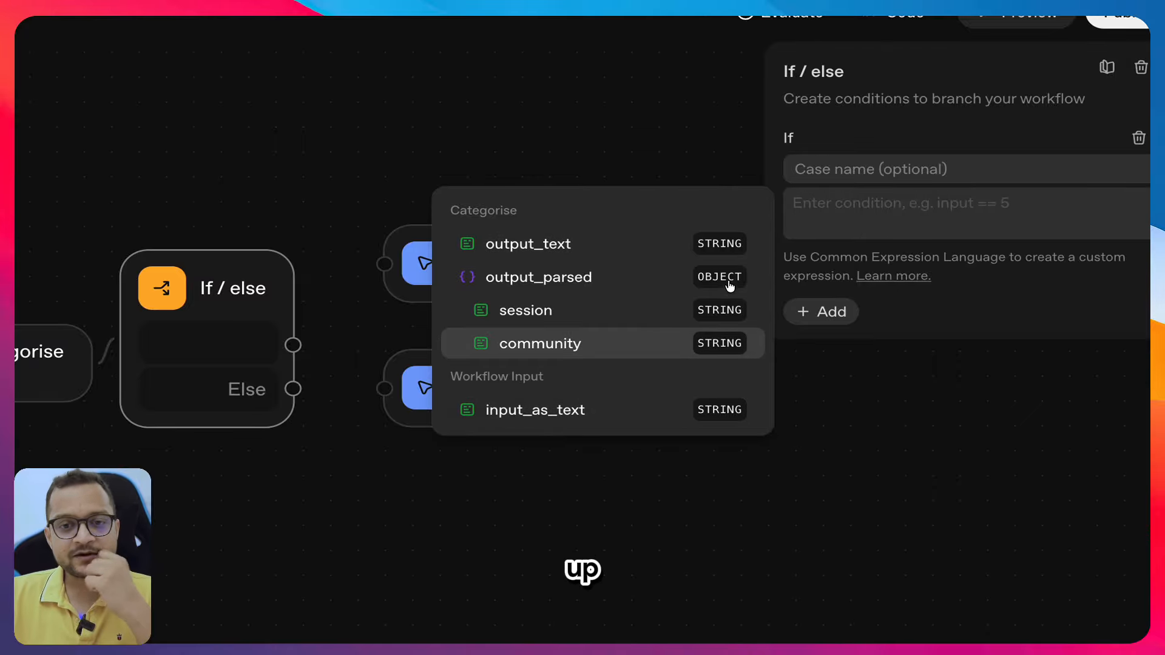
key("Down")
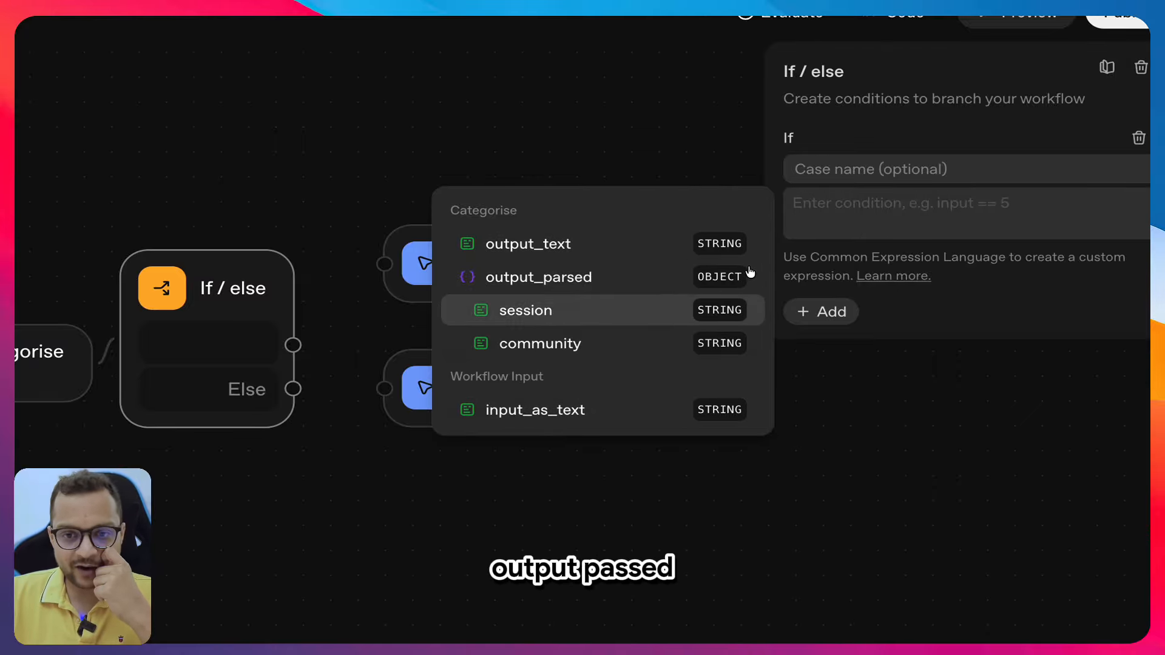
key("Return")
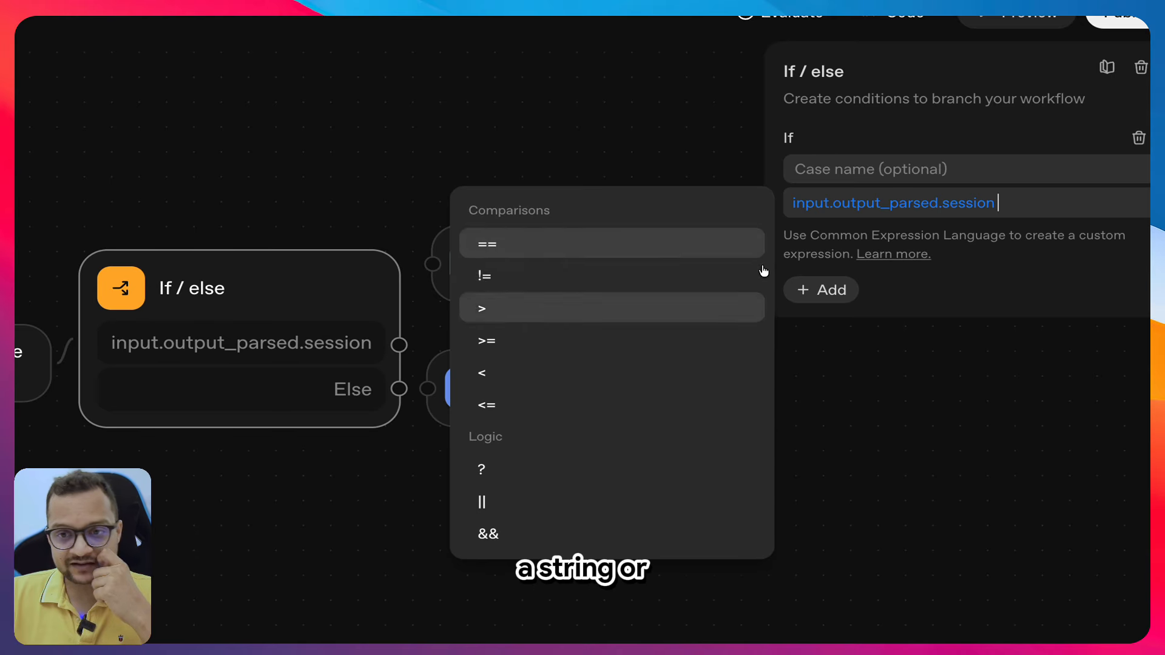
left_click(1032, 239)
Add an Else if case to the If / else node with input.output_text as its condition
left_click(821, 290)
left_click(910, 361)
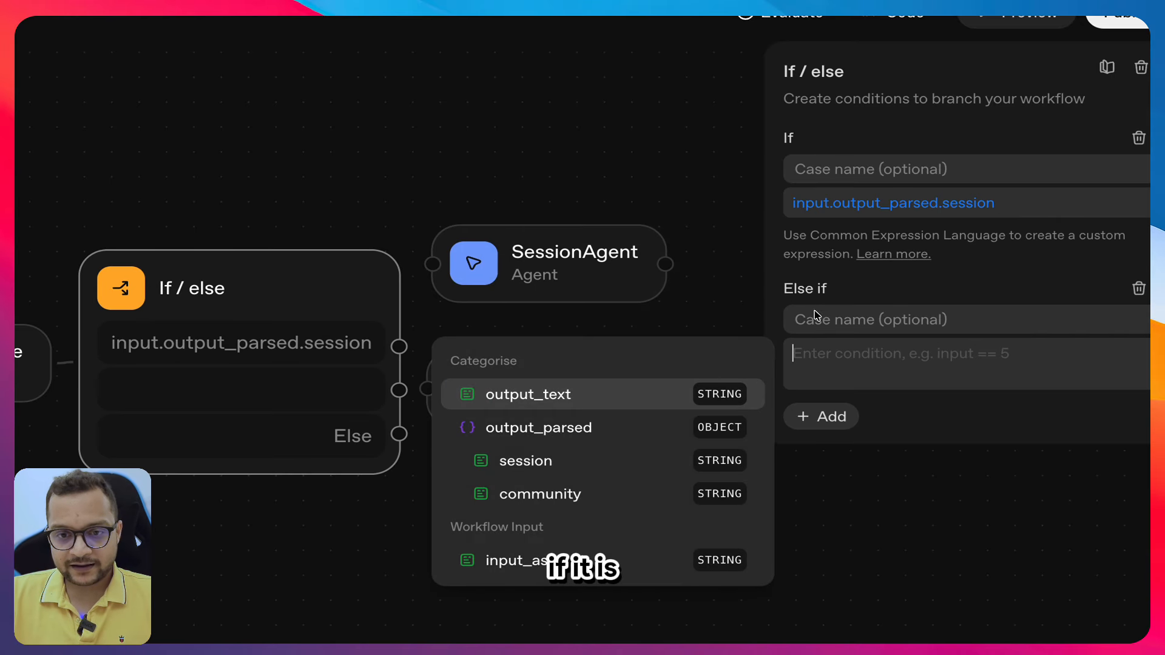
left_click(733, 390)
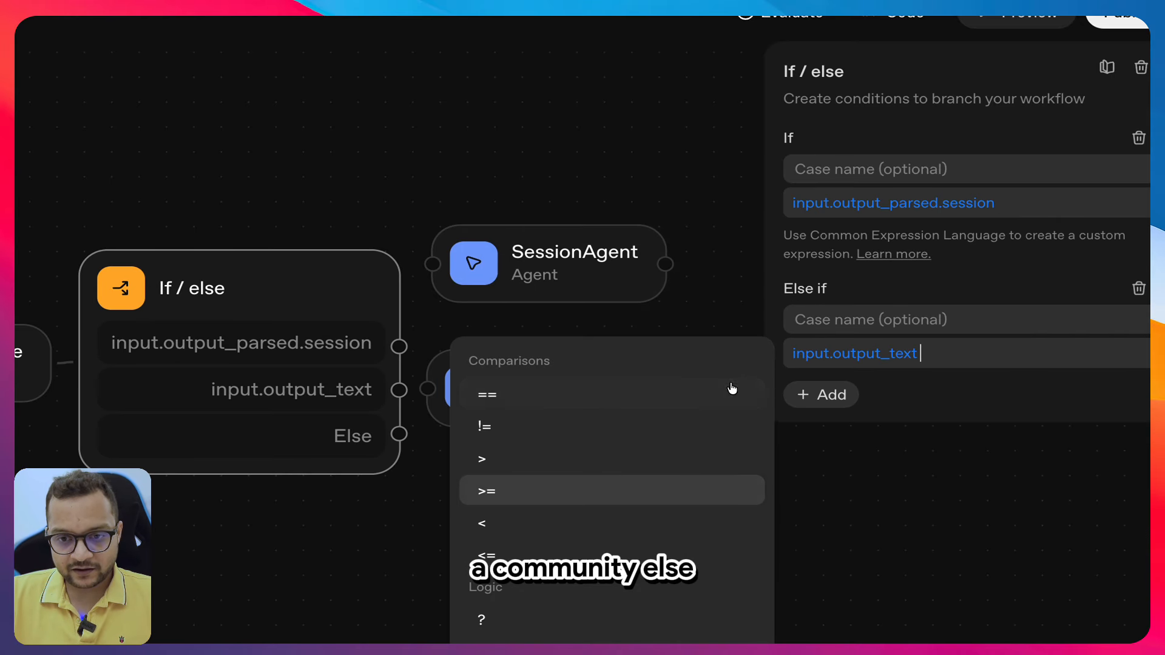
left_click(935, 326)
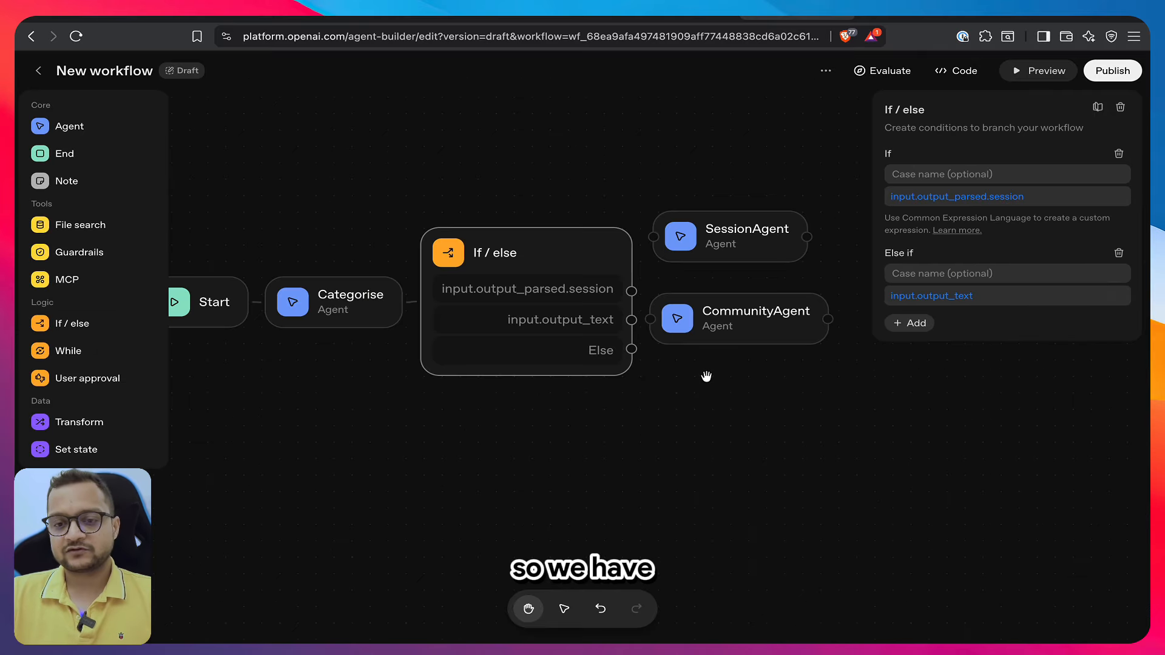
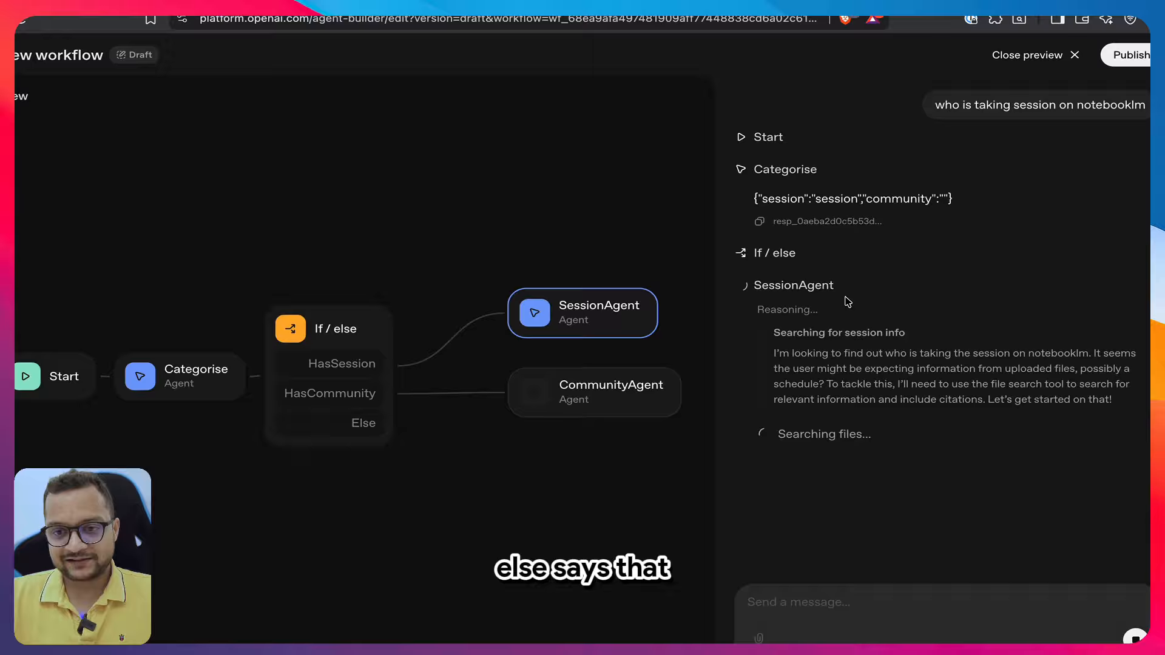
Examine Categorise's JSON output and SessionAgent's answer to the NotebookLM session question in the preview
mouse_move(860, 199)
left_mouse_down()
mouse_move(820, 233)
mouse_move(807, 210)
left_mouse_up()
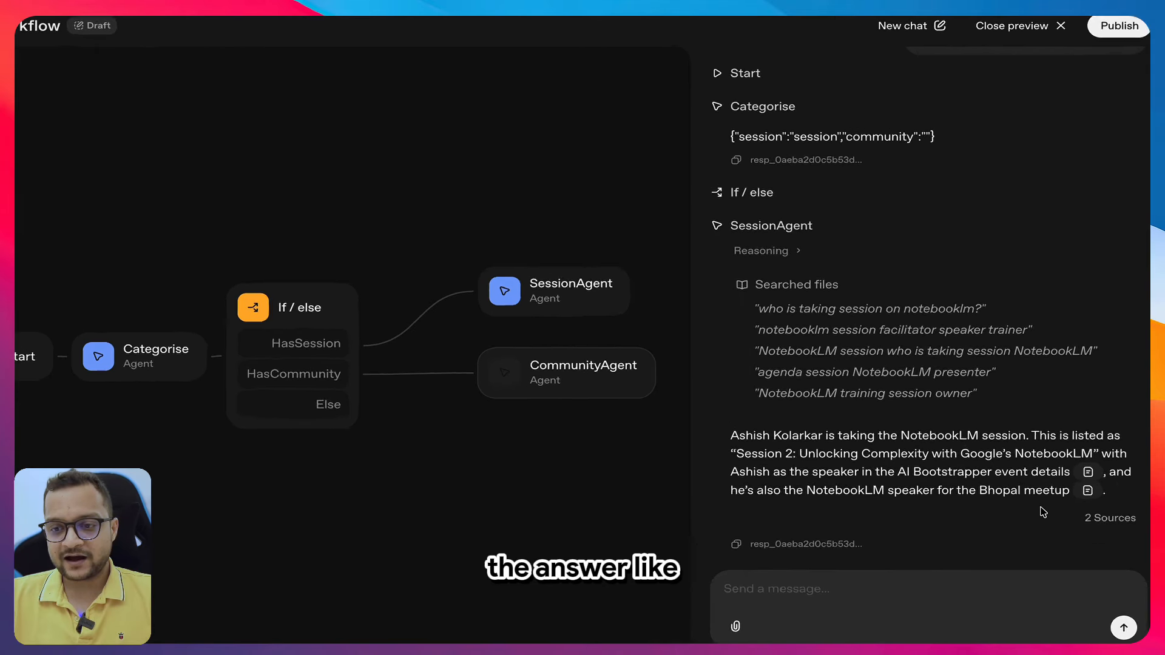
left_click_drag(647, 416, 748, 417)
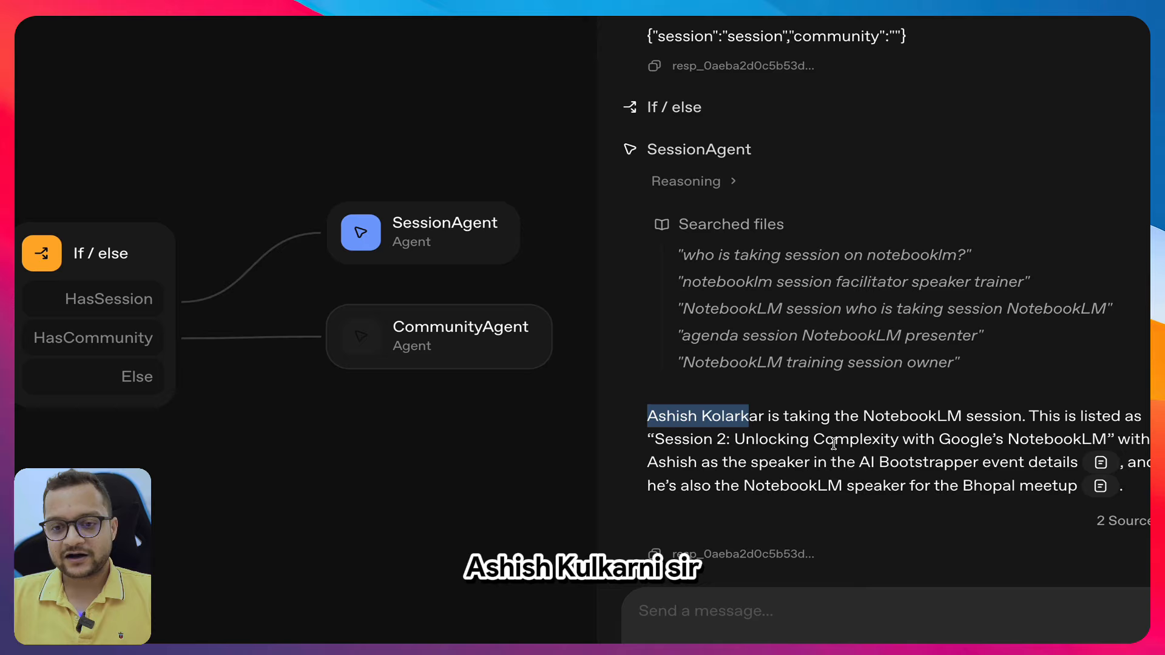
left_click(892, 442)
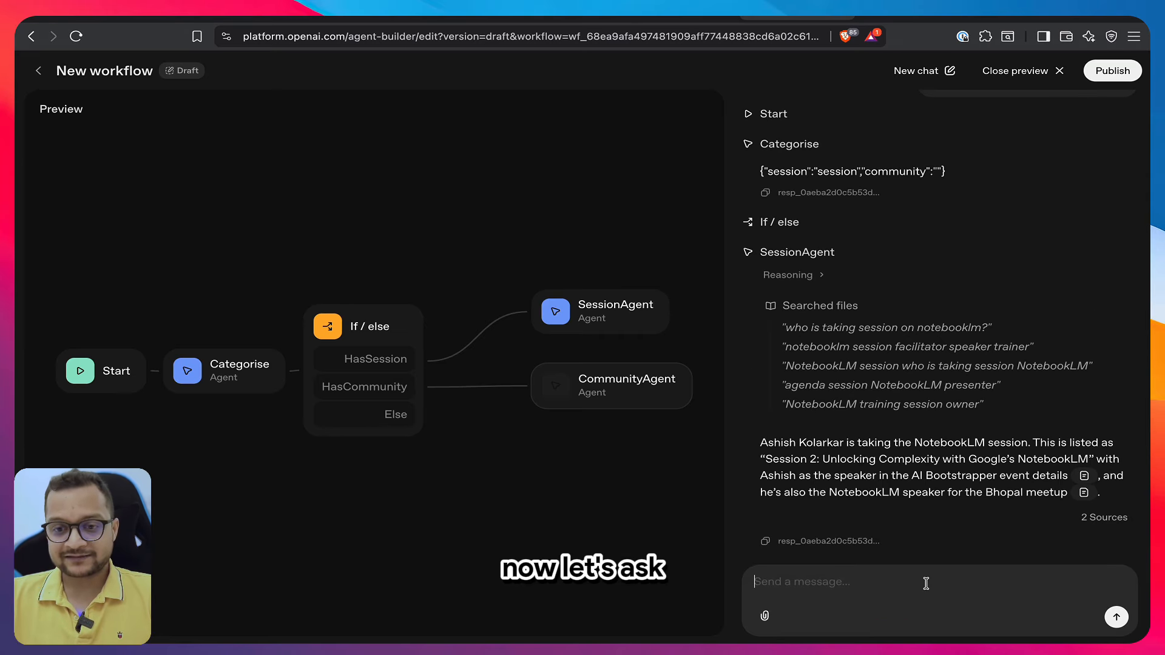
Ask "where this community is super active" in the branched workflow's preview and examine the routing and CommunityAgent's answer
type("where this community is super active")
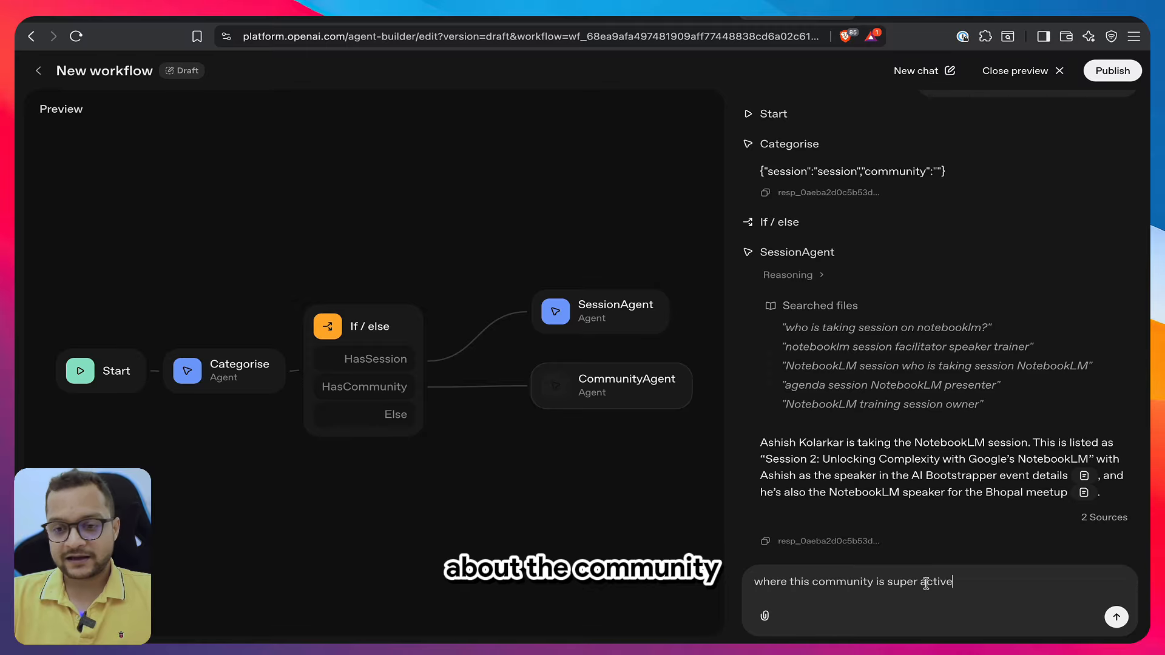
key("Return")
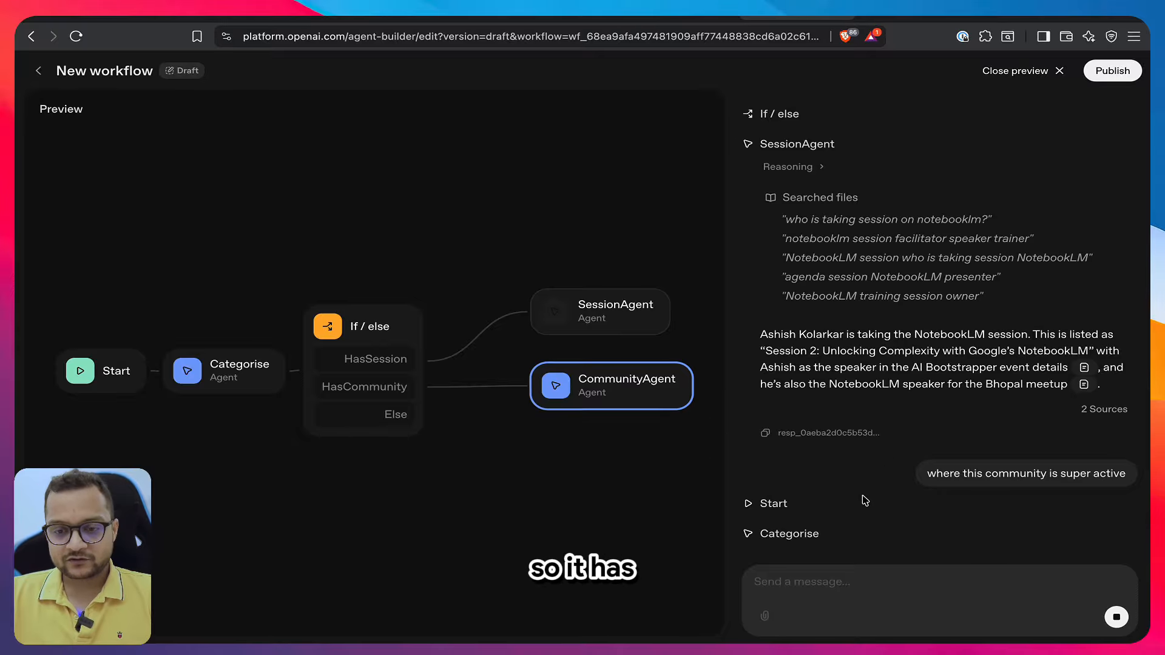
scroll(864, 500, "down", 4)
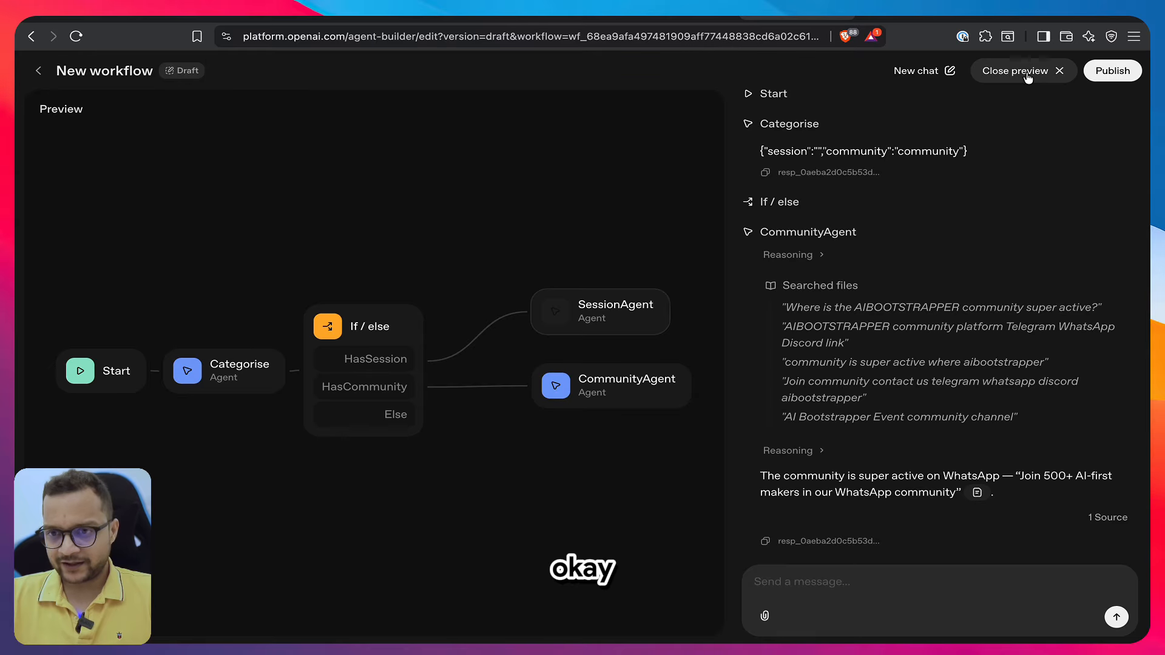
Send the off-topic test message "who is the PM of India" in the preview to check the Else branch
type("w")
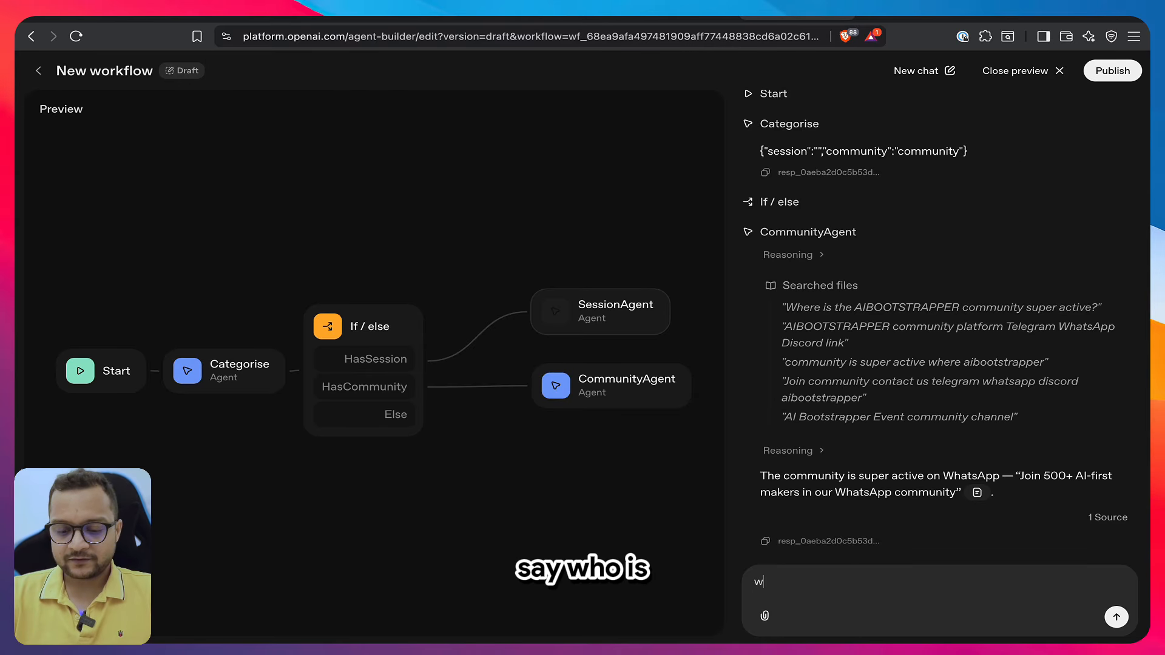
type("ho is the PM")
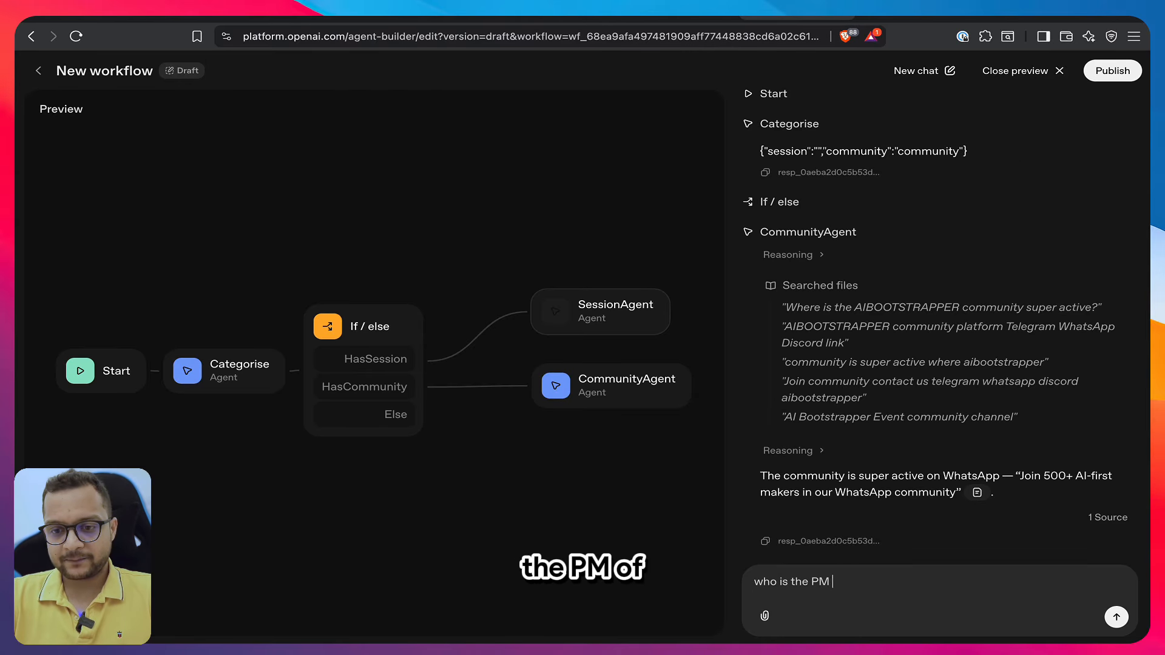
type(" of India")
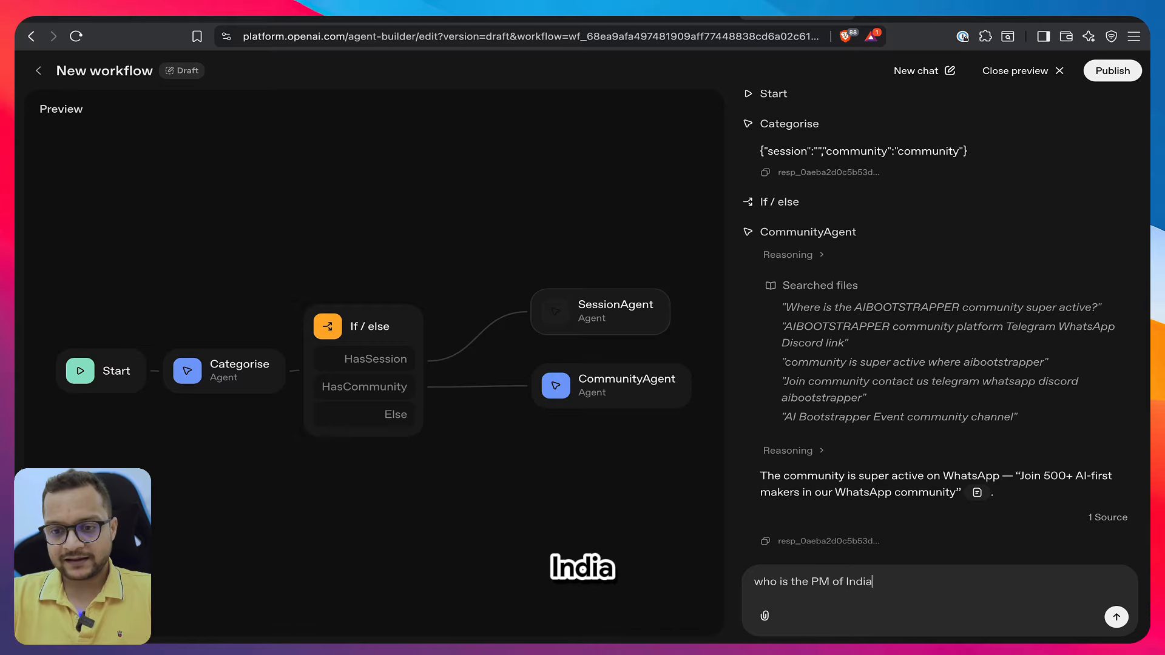
key("Return")
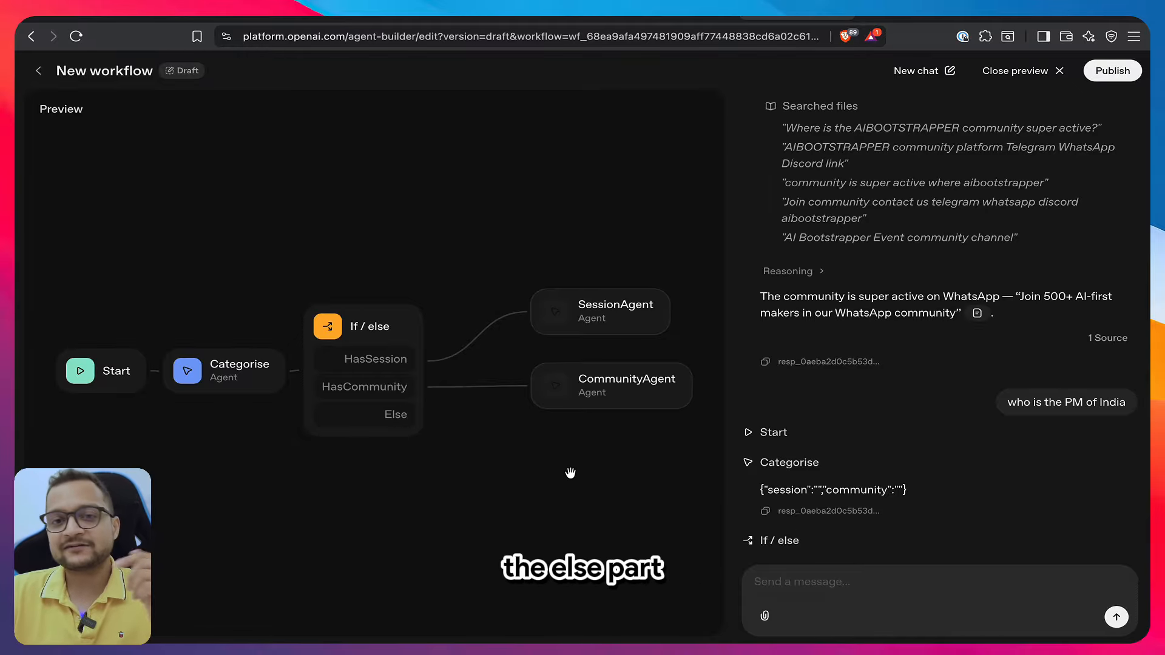
Close the preview and add a new Agent node below CommunityAgent, beside the If / else node's Else branch
left_click(1055, 70)
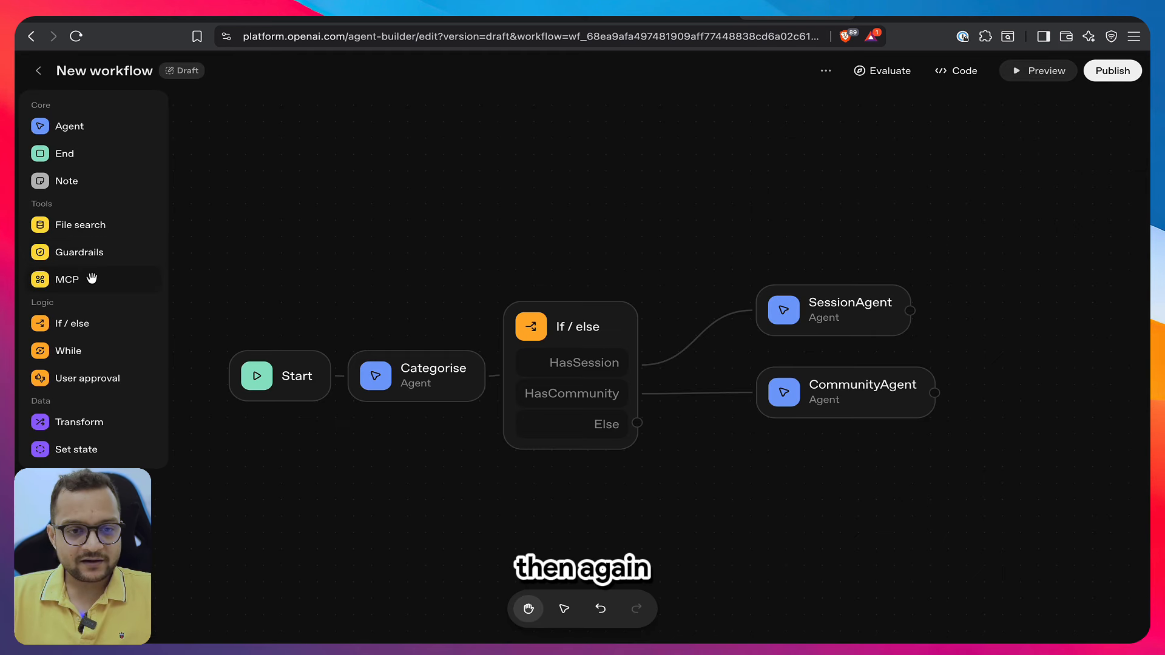
left_click(89, 136)
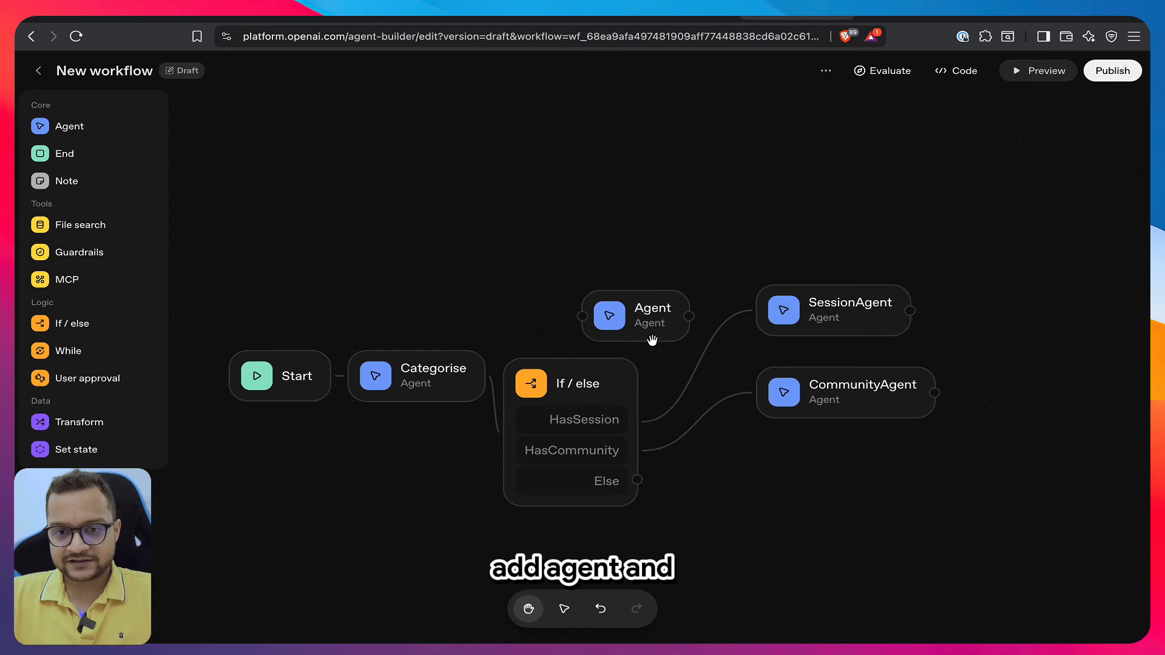
left_click_drag(653, 340, 819, 532)
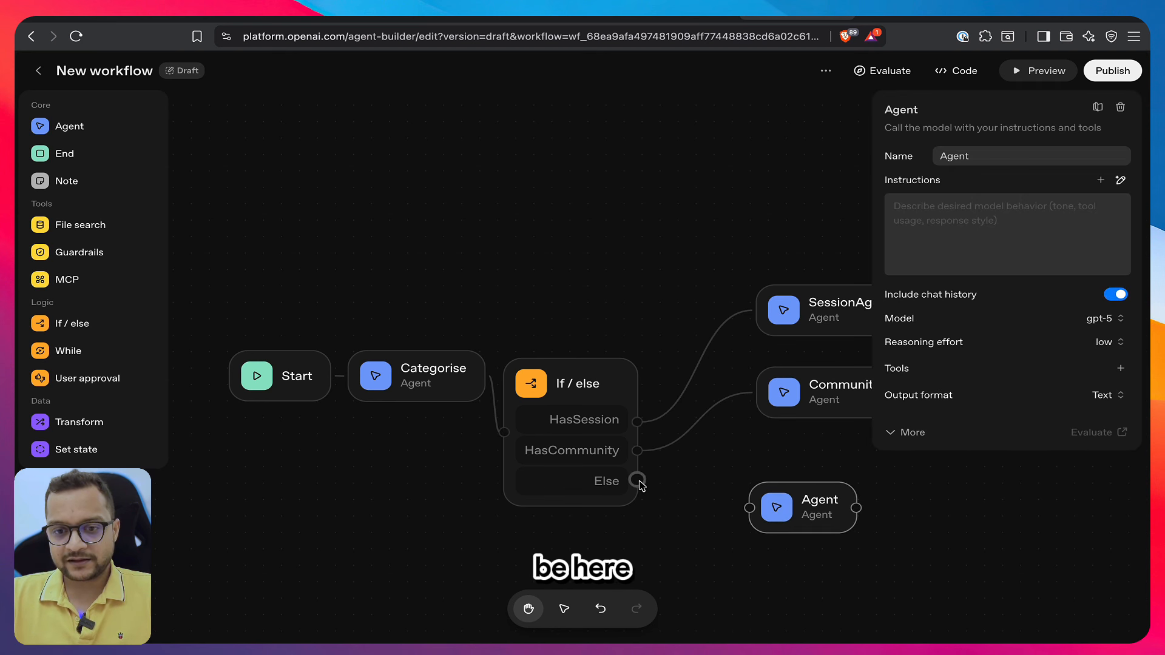
Connect the If / else node's Else branch to the new Agent node and name that agent No Response
left_click_drag(740, 507, 747, 508)
left_click(790, 517)
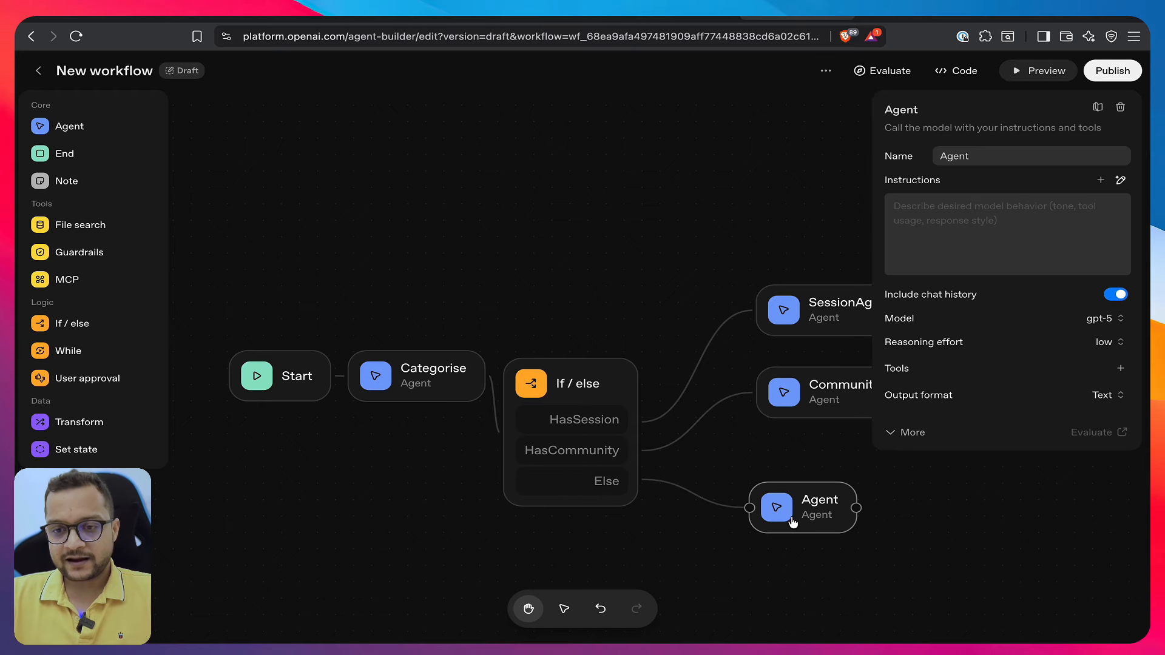
left_click(984, 163)
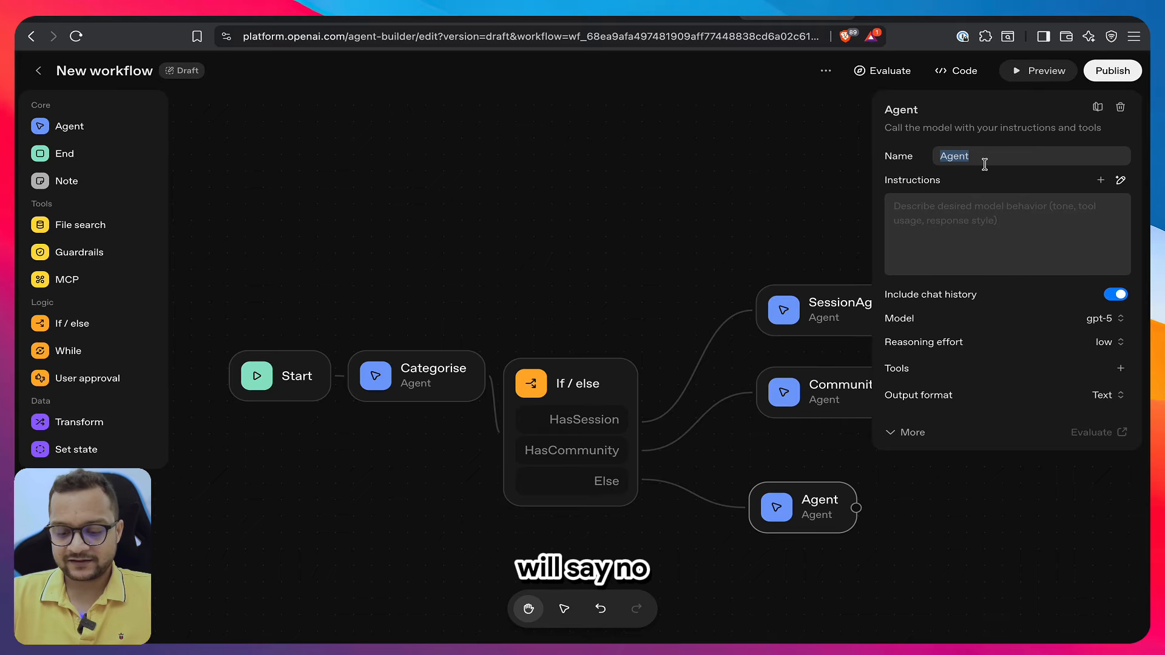
type("No Response")
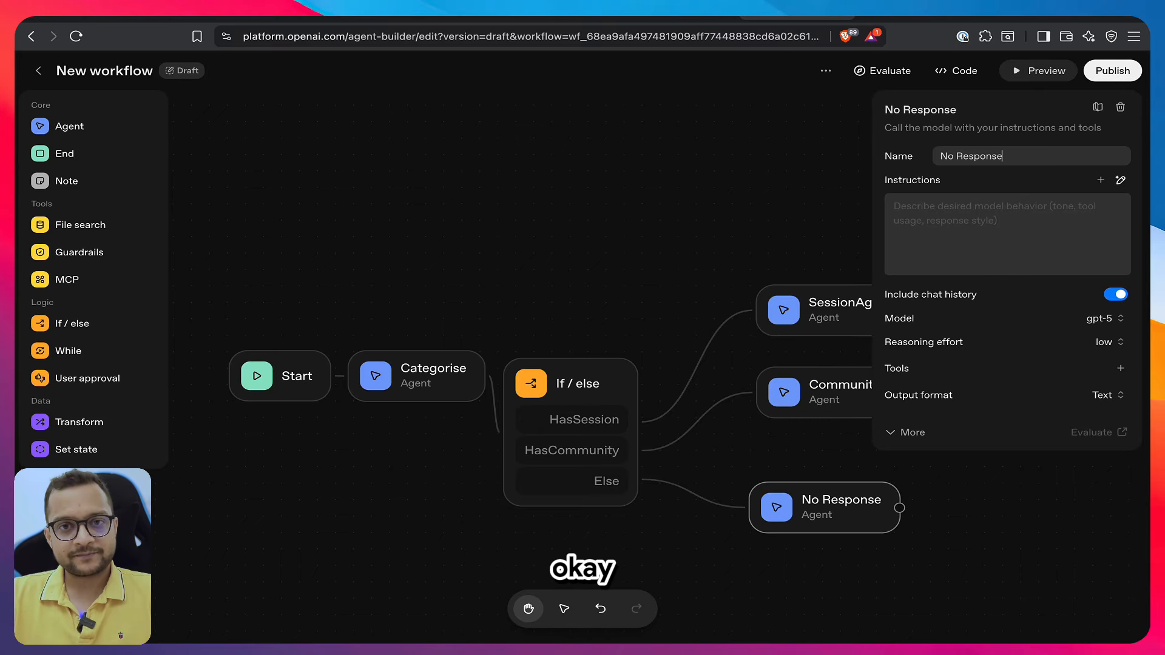
Instruct No Response: "You are helpful assistant who can politely and calmly respond to user that you can't help on this category and end the communication."
left_click(971, 224)
type("You are helpful assistant who can politely and calmly respond to user that you can't help on this category and end the communication.")
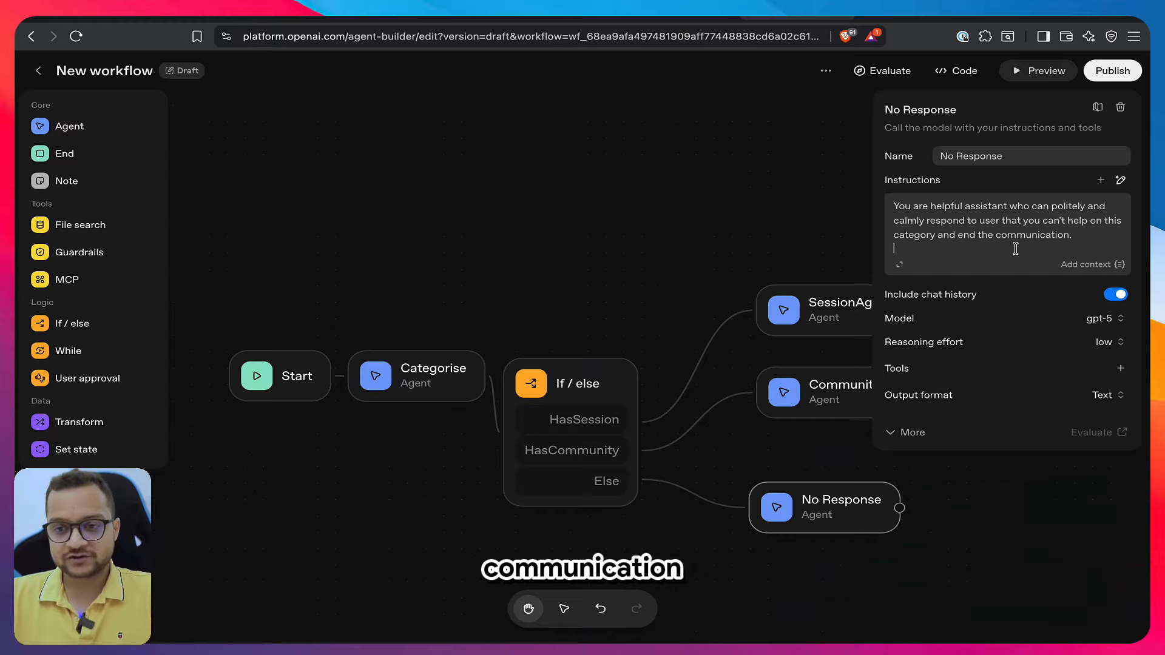
Set No Response's model to gpt-5-nano and its reasoning effort to minimal
left_click(1103, 319)
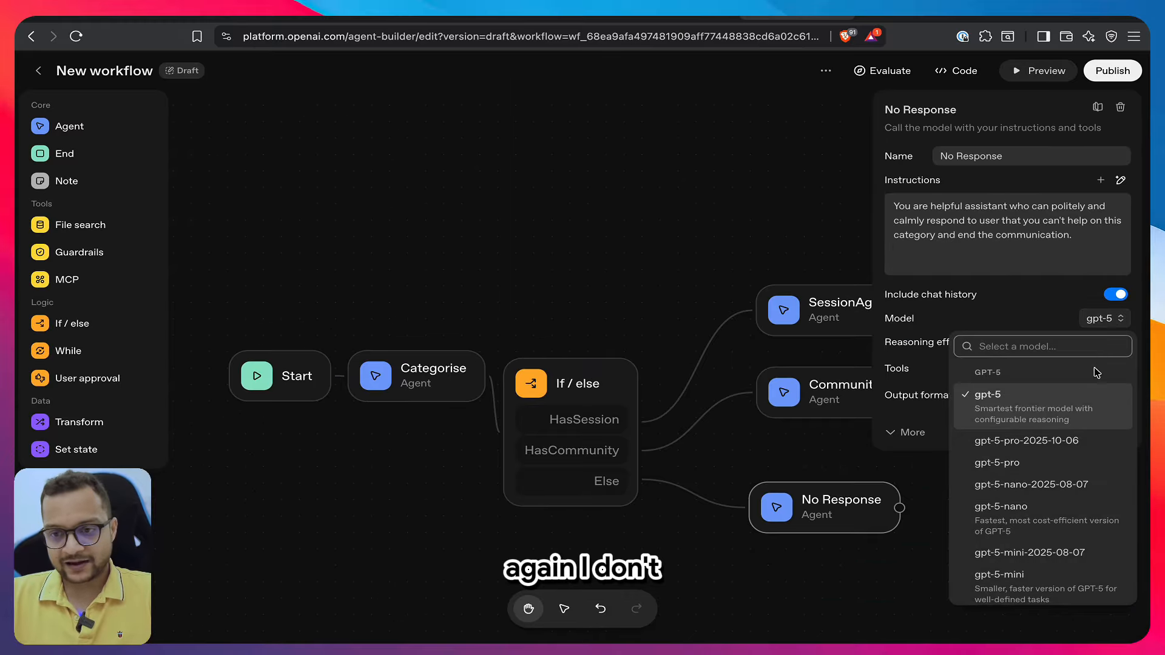
left_click(1056, 511)
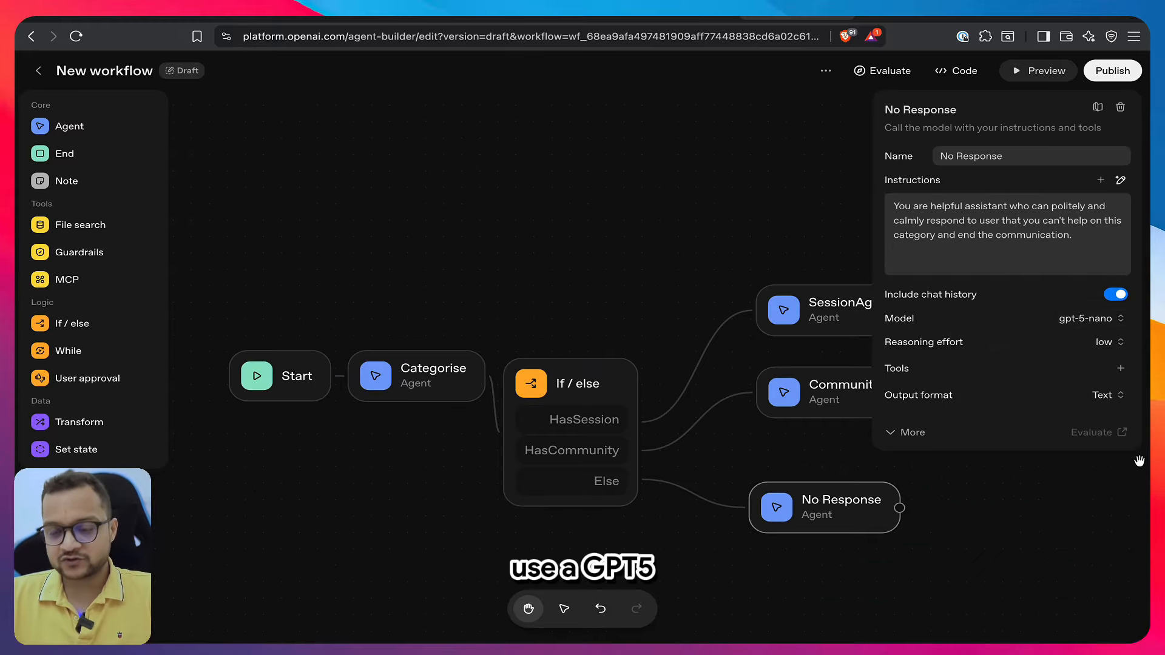
left_click(1108, 342)
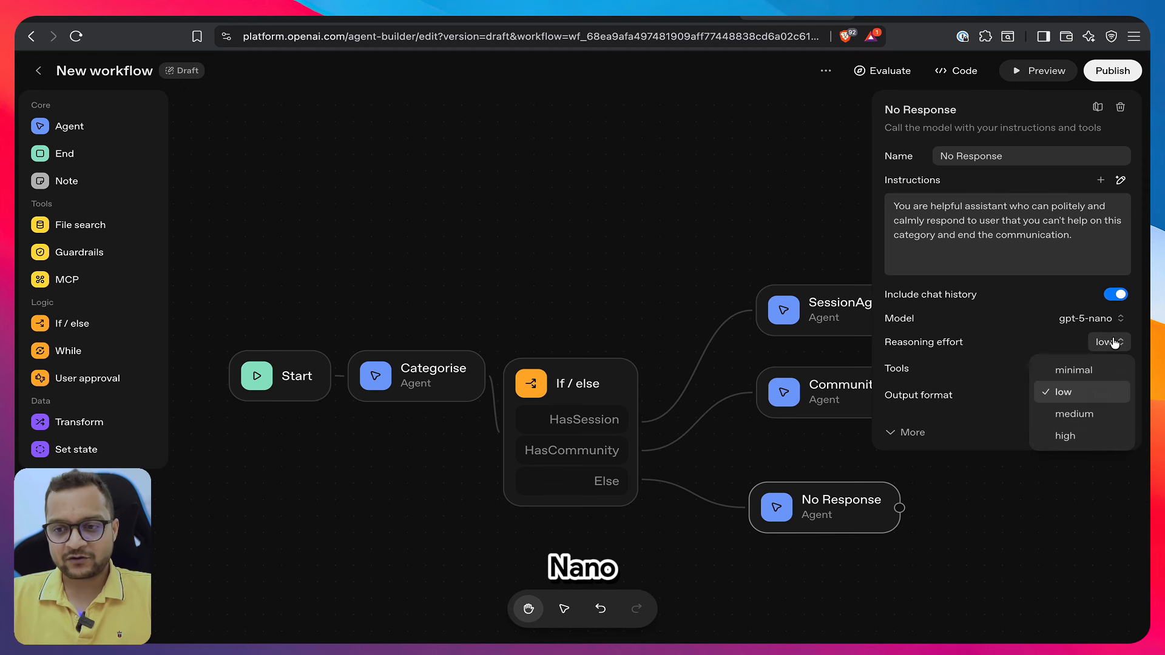
left_click(1101, 371)
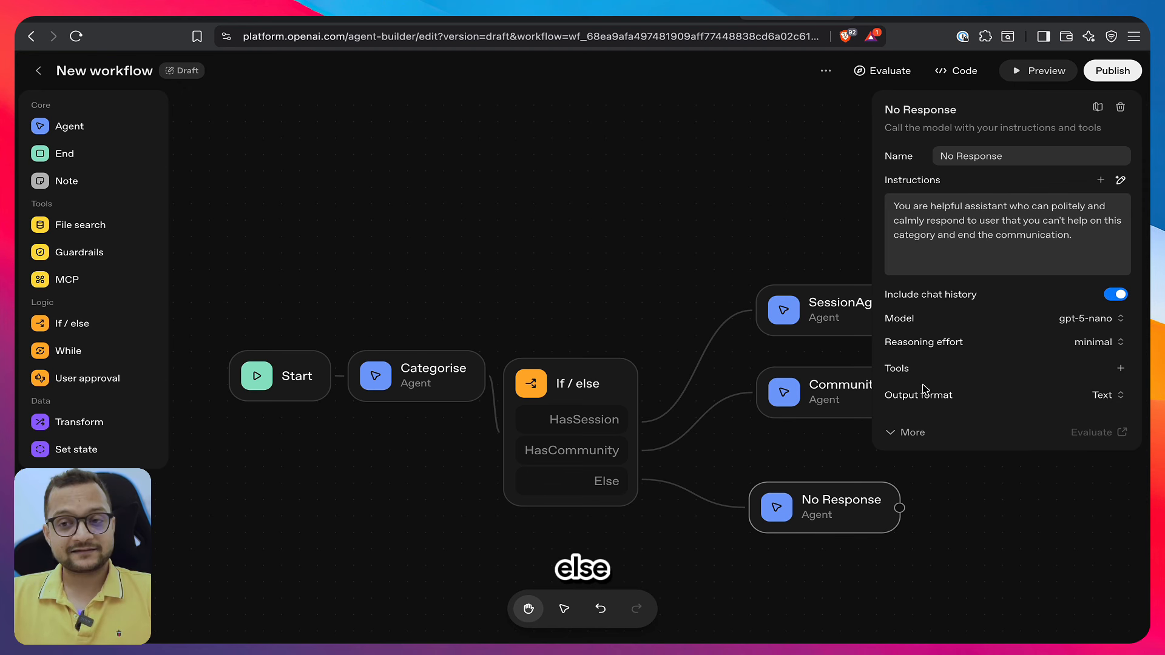
Add an End node beyond the agents and connect SessionAgent, CommunityAgent and No Response to it
left_click(814, 455)
left_click_drag(813, 455, 888, 460)
left_click(58, 152)
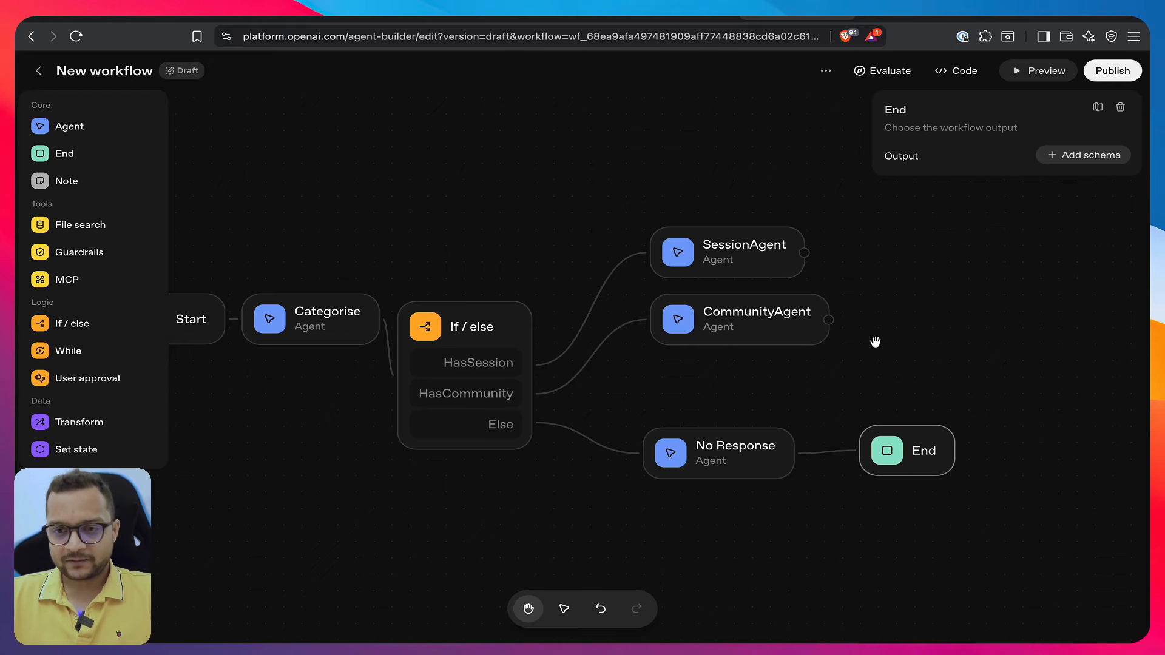
left_click_drag(804, 253, 988, 336)
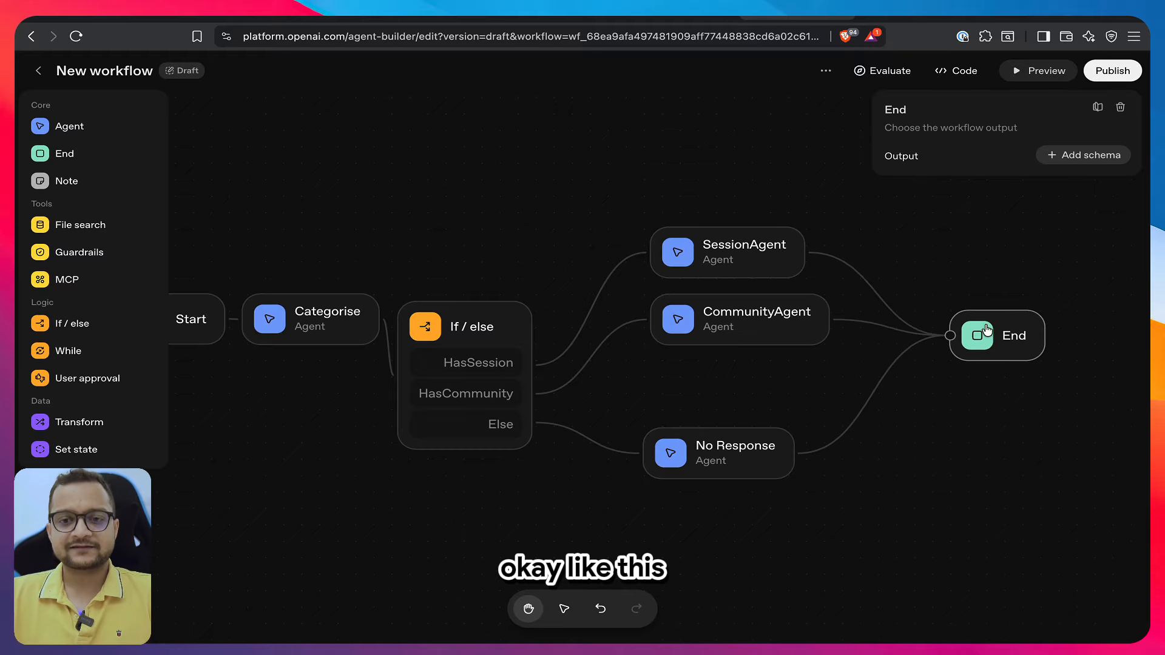
Rearrange SessionAgent, CommunityAgent and No Response closer to the If / else node, evenly spaced, and move End nearer to them
left_click_drag(844, 384, 908, 372)
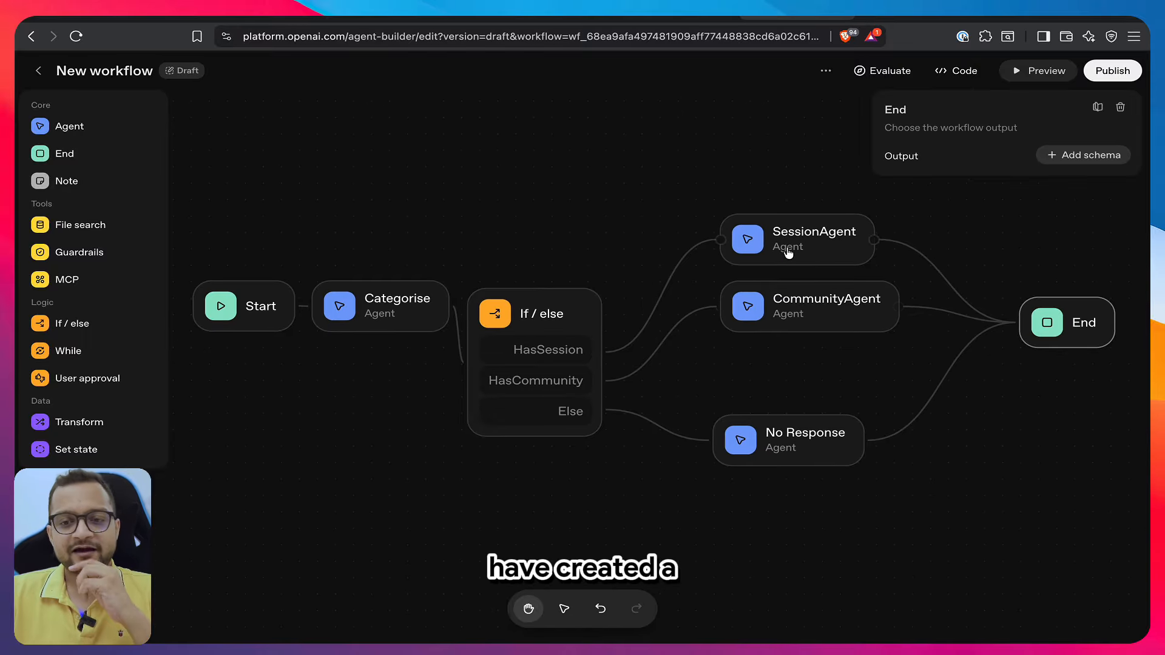
left_click(751, 354)
left_click_drag(751, 353, 726, 357)
left_click_drag(789, 246, 710, 263)
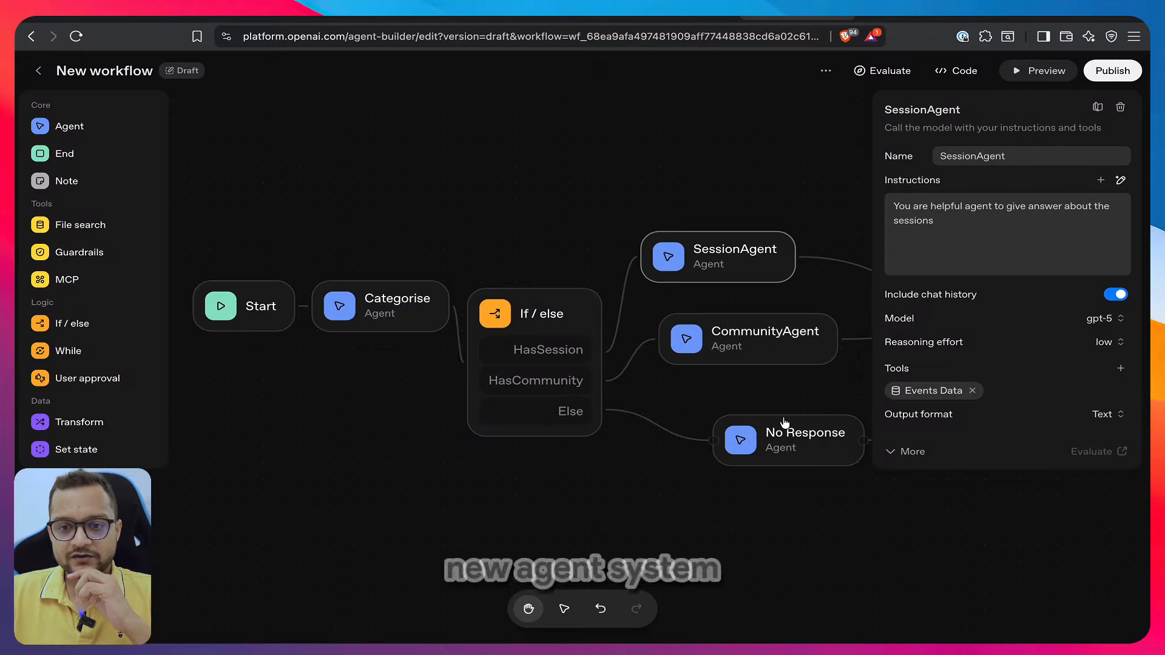
left_click_drag(774, 446, 702, 447)
left_click(921, 492)
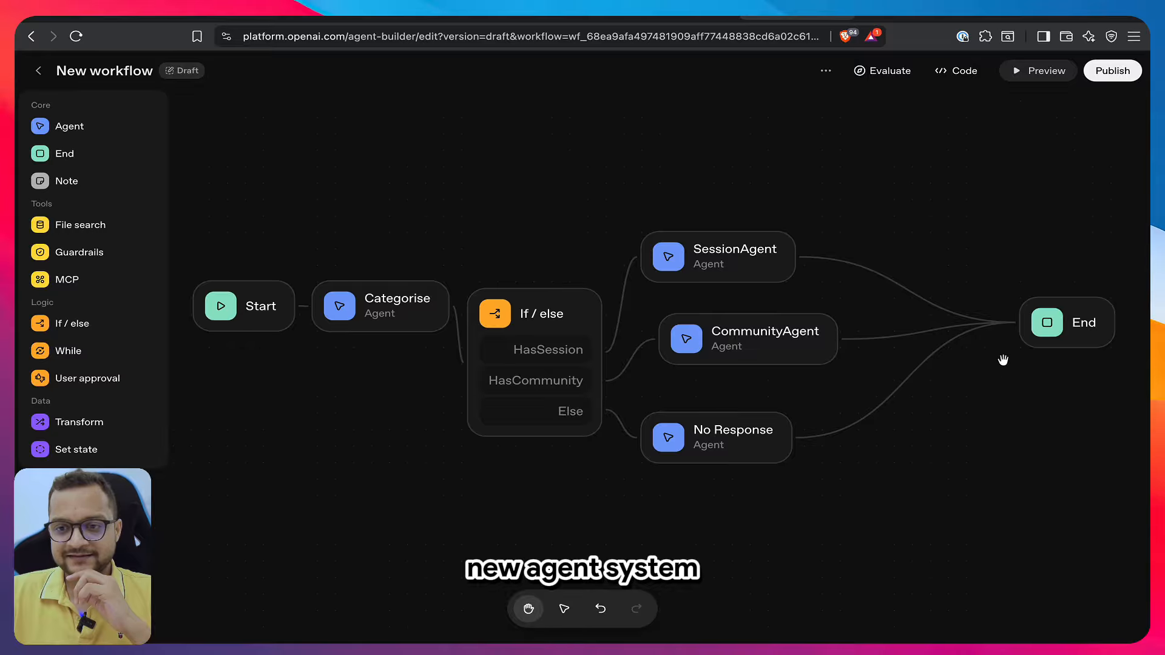
left_click_drag(1038, 322, 1000, 355)
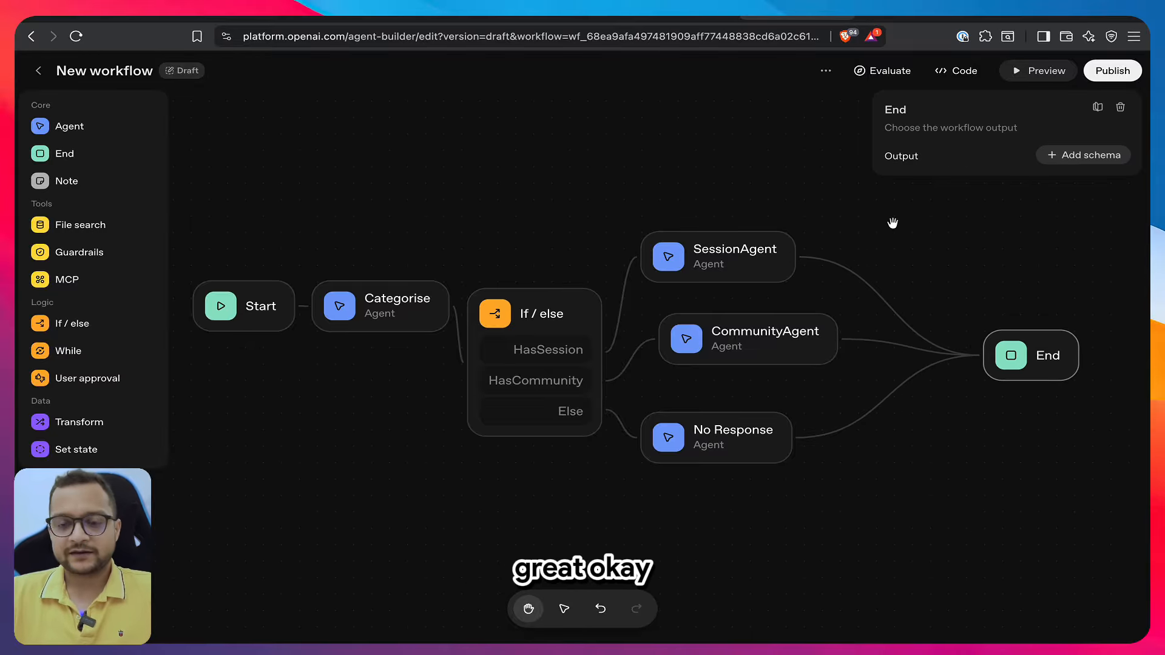
Ask "who is the pm of india" in the workflow preview and examine Categorise's output, the routing and the answer
left_click(1039, 71)
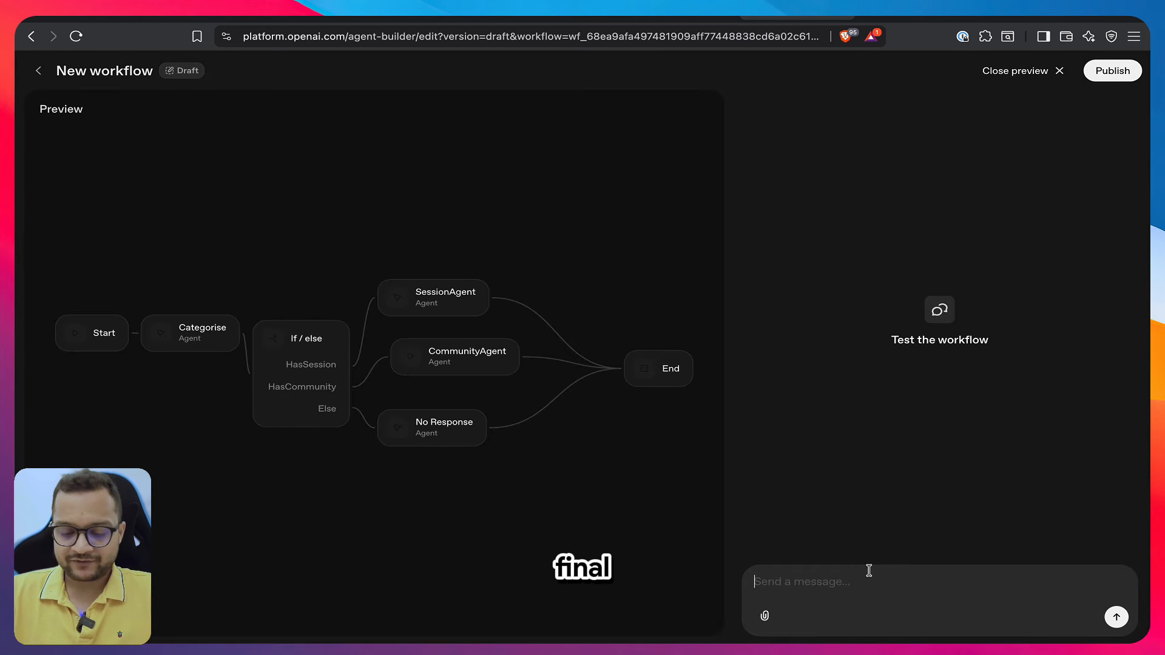
type("who is the pm o")
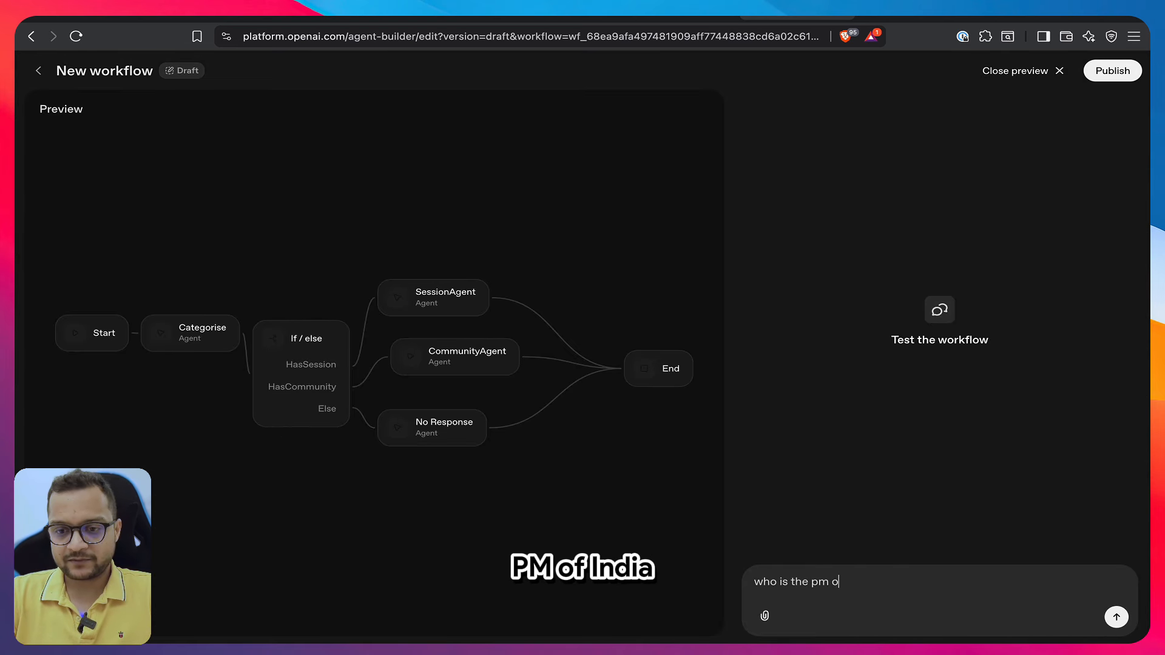
type("f india")
key("Return")
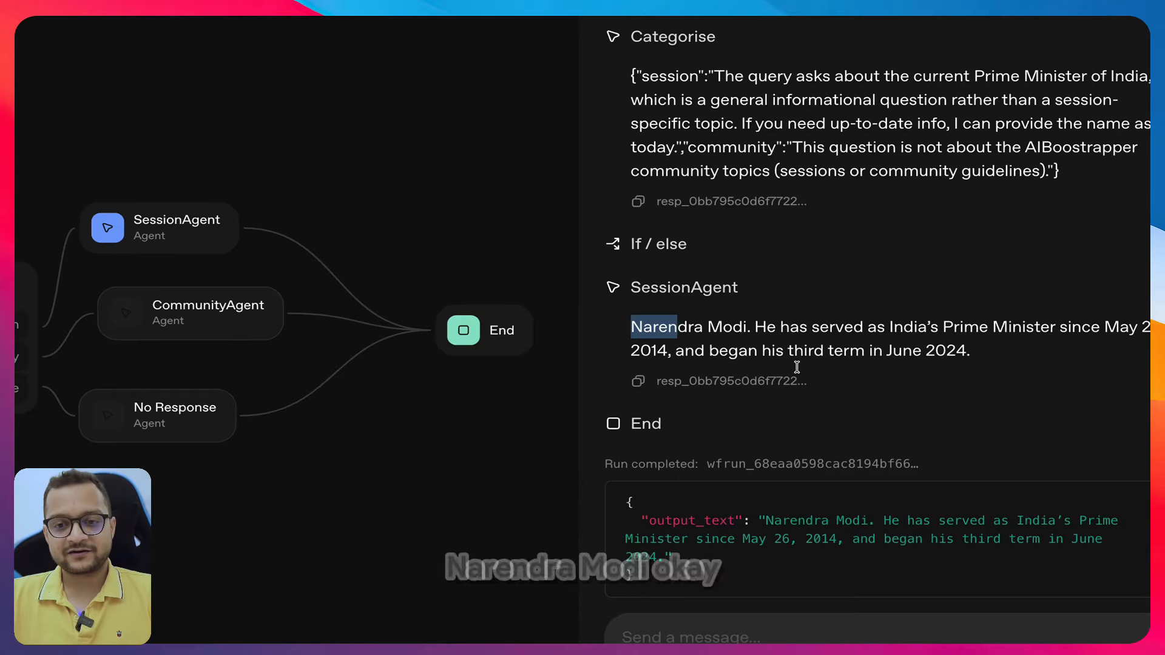
right_click(1026, 400)
left_click(1069, 396)
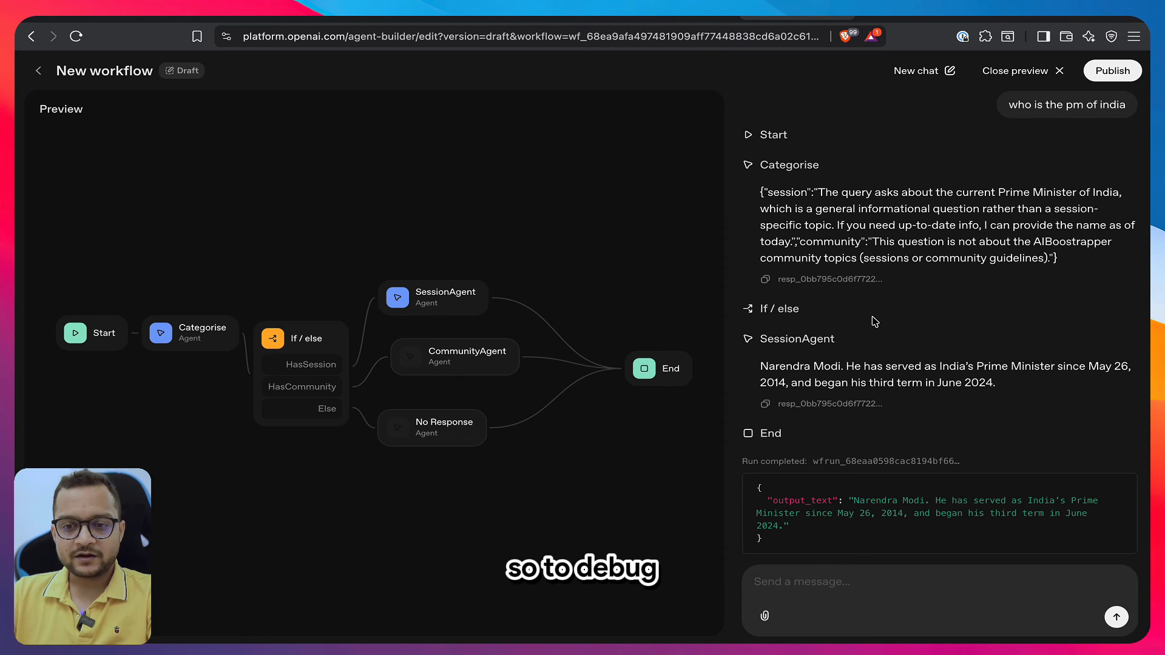
Open platform.openai.com/logs in a new browser tab and open the newest response entry, about the Prime Minister question
key("ctrl+t")
type("platform.openai.com")
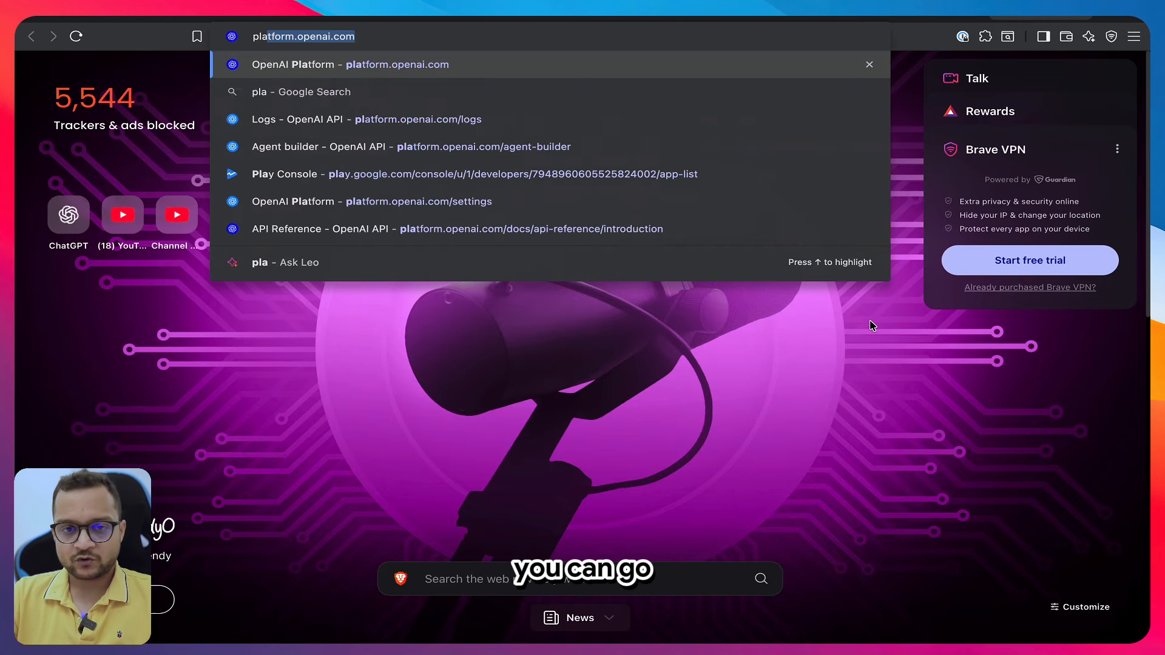
type("/")
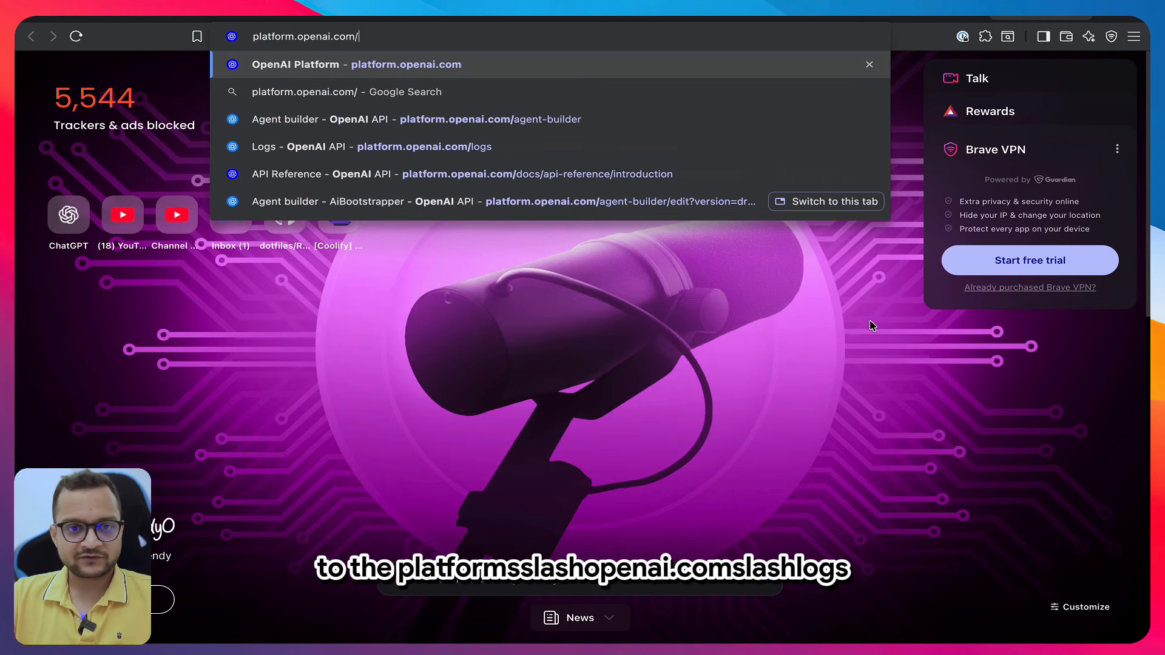
type("logs")
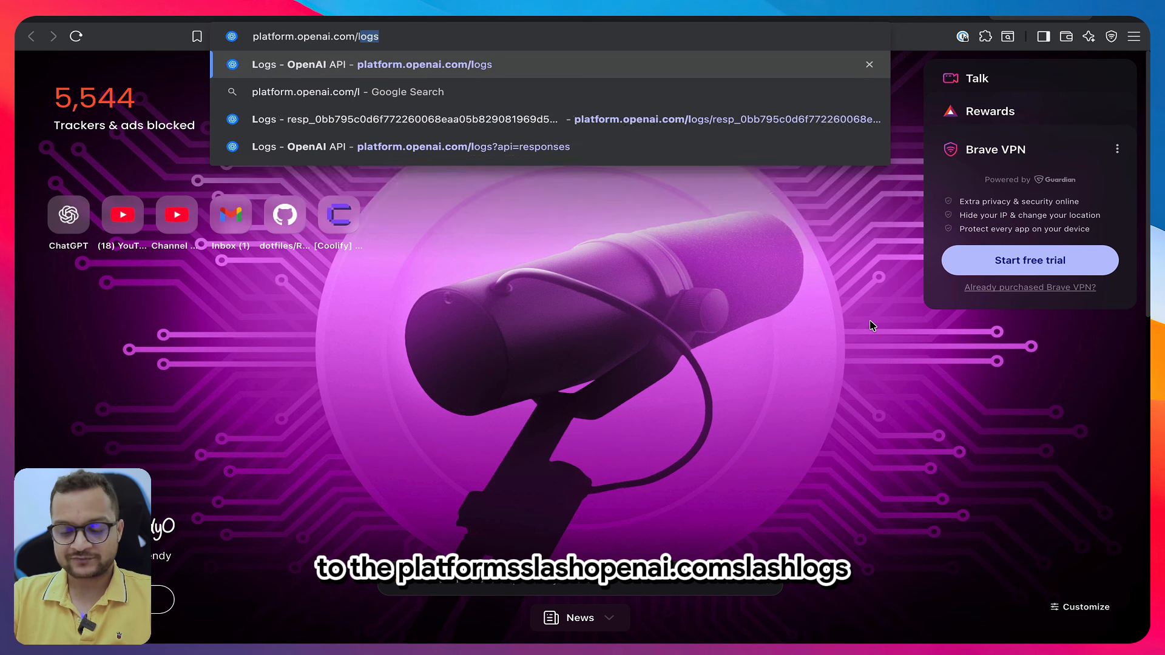
key("Return")
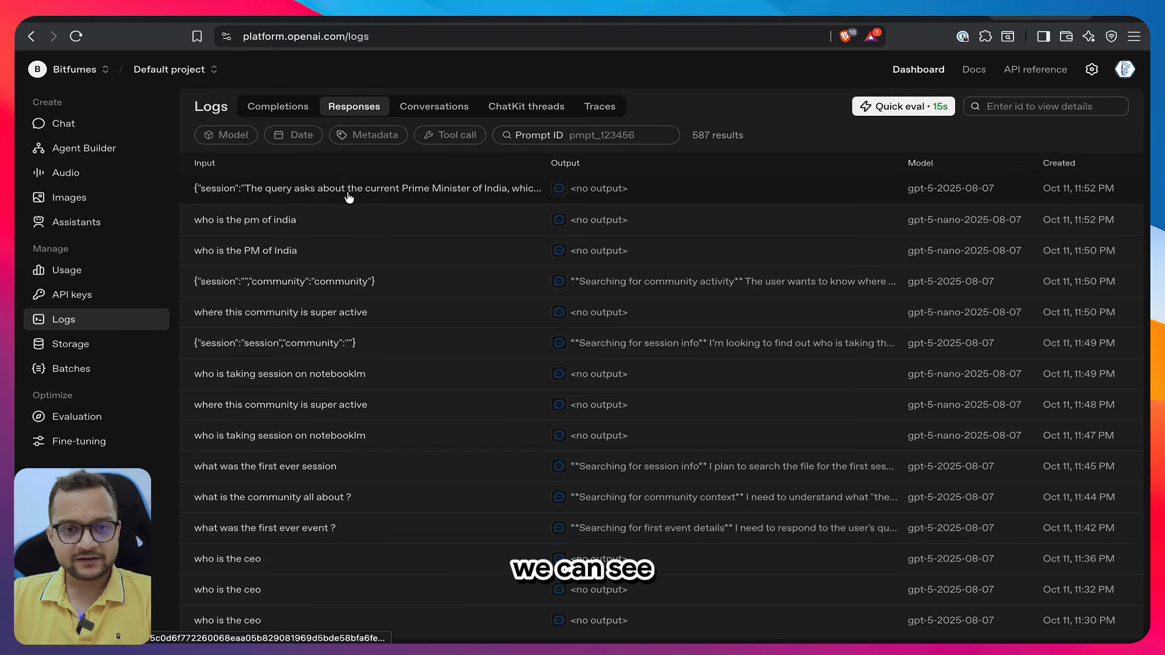
left_click(350, 193)
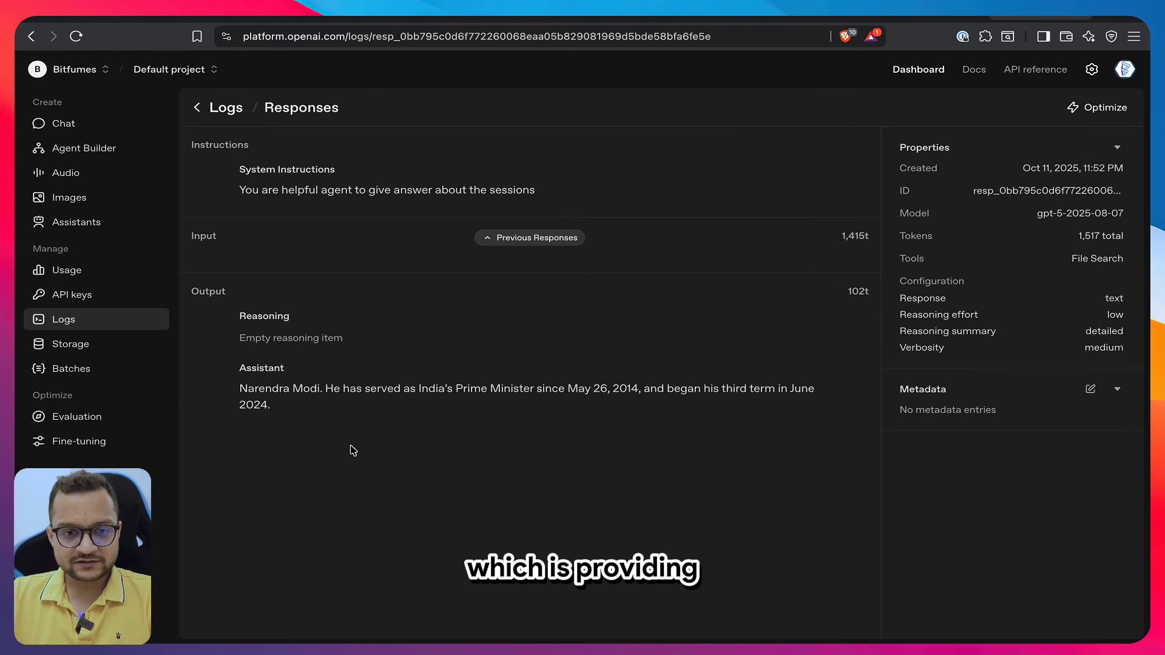
Expand the log entry's previous responses and examine the session and community values in Categorise's JSON output
left_click(525, 238)
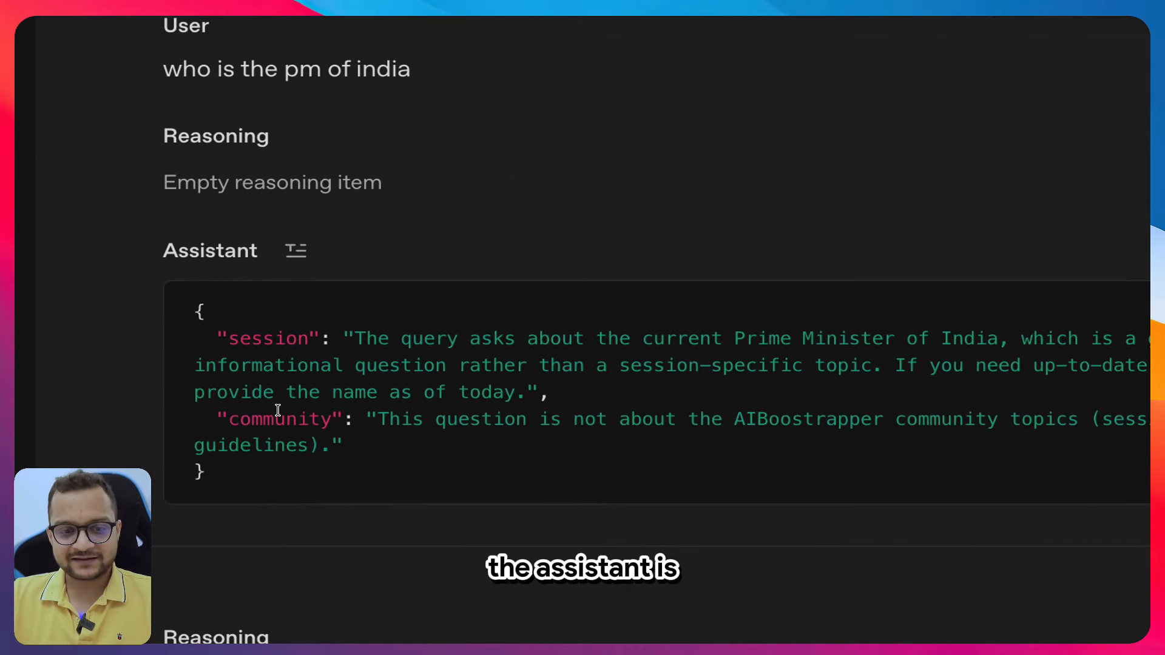
left_click_drag(216, 338, 310, 338)
left_click_drag(252, 446, 306, 454)
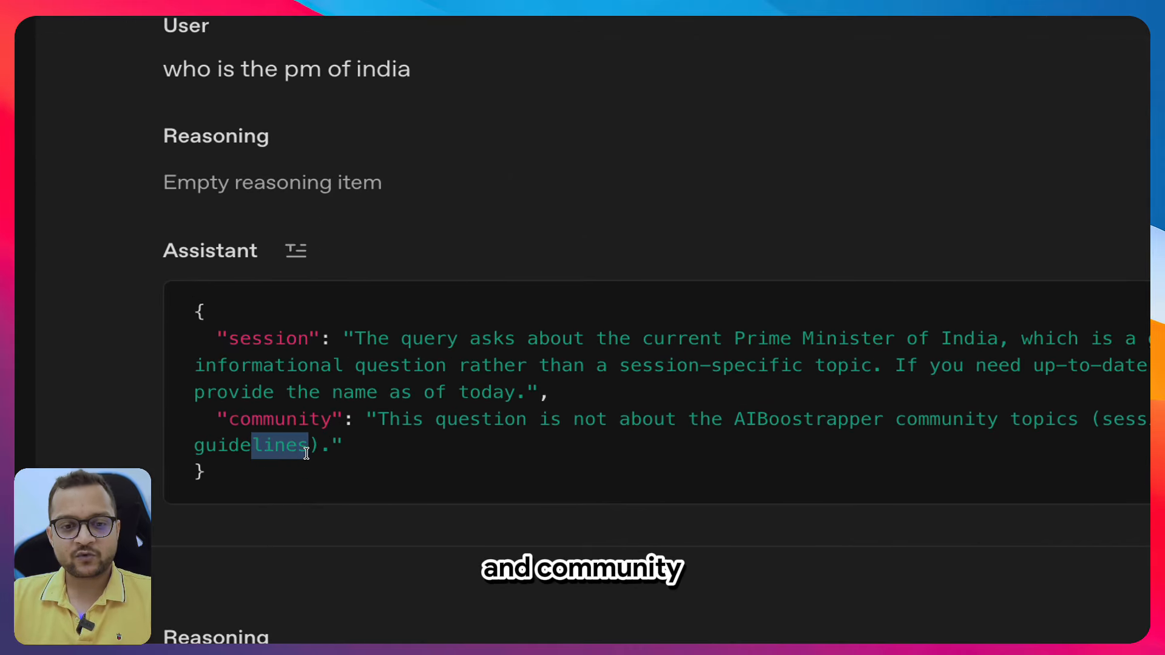
left_click_drag(338, 365, 344, 446)
left_click(371, 485)
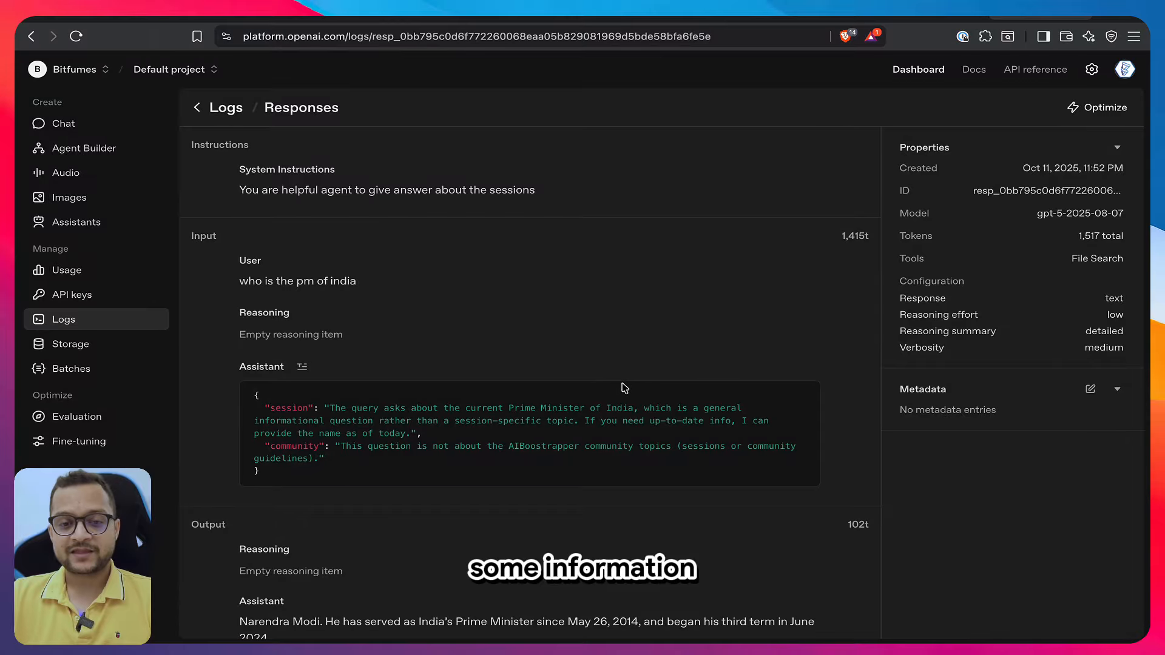
scroll(625, 388, "down", 1)
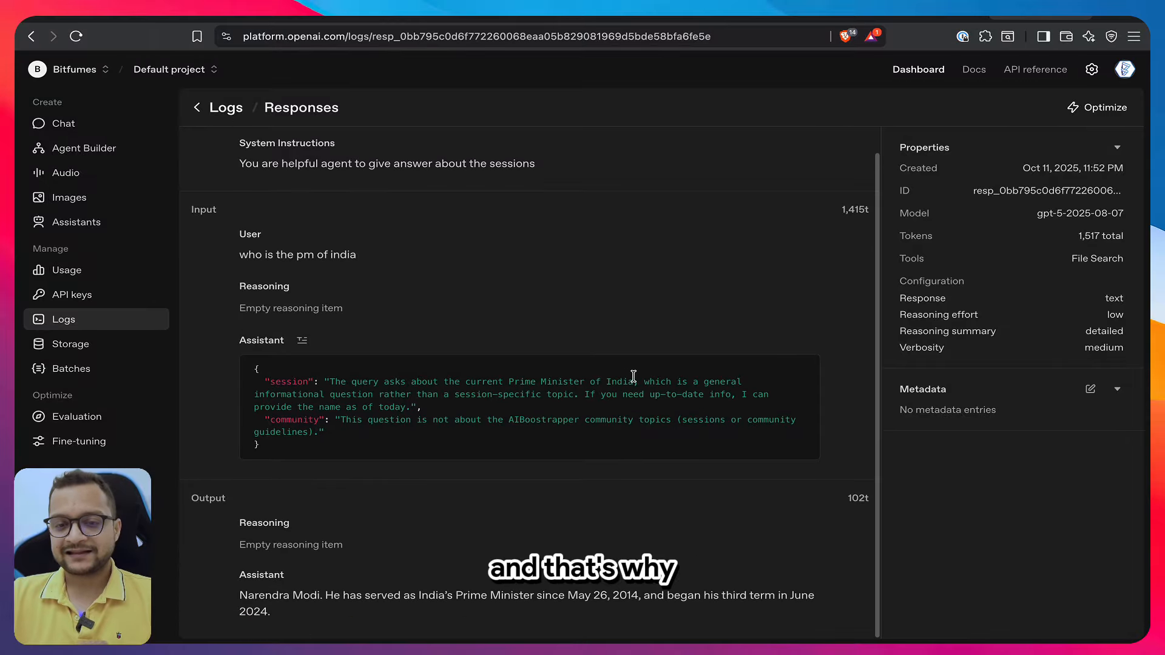
left_click_drag(322, 382, 373, 395)
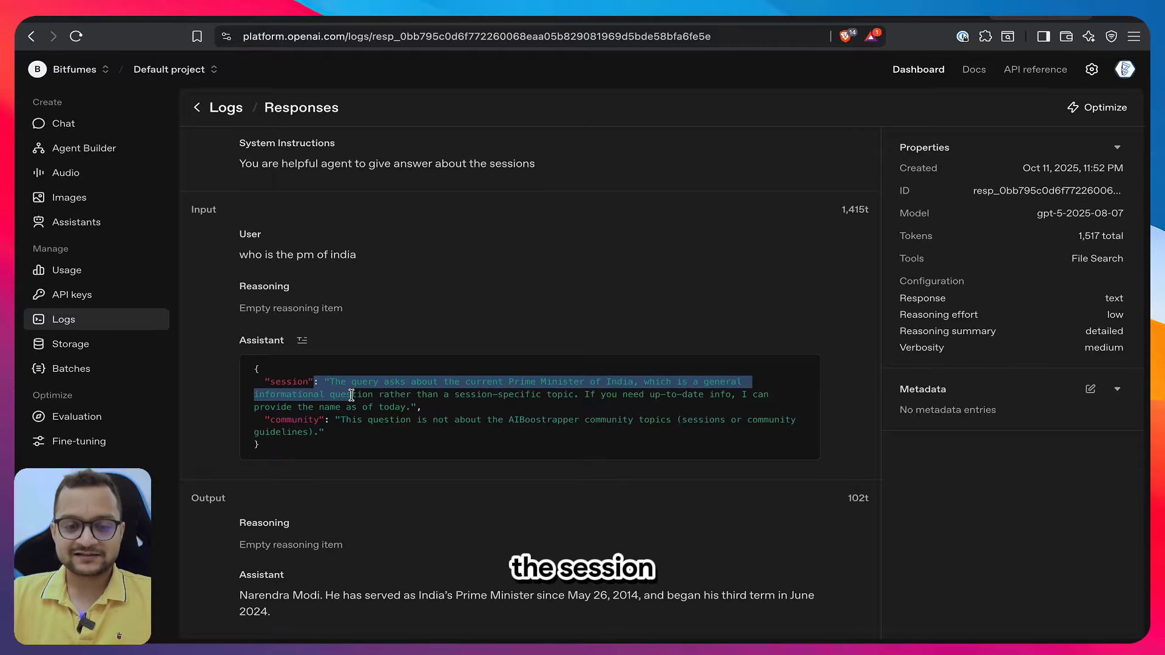
left_click(648, 348)
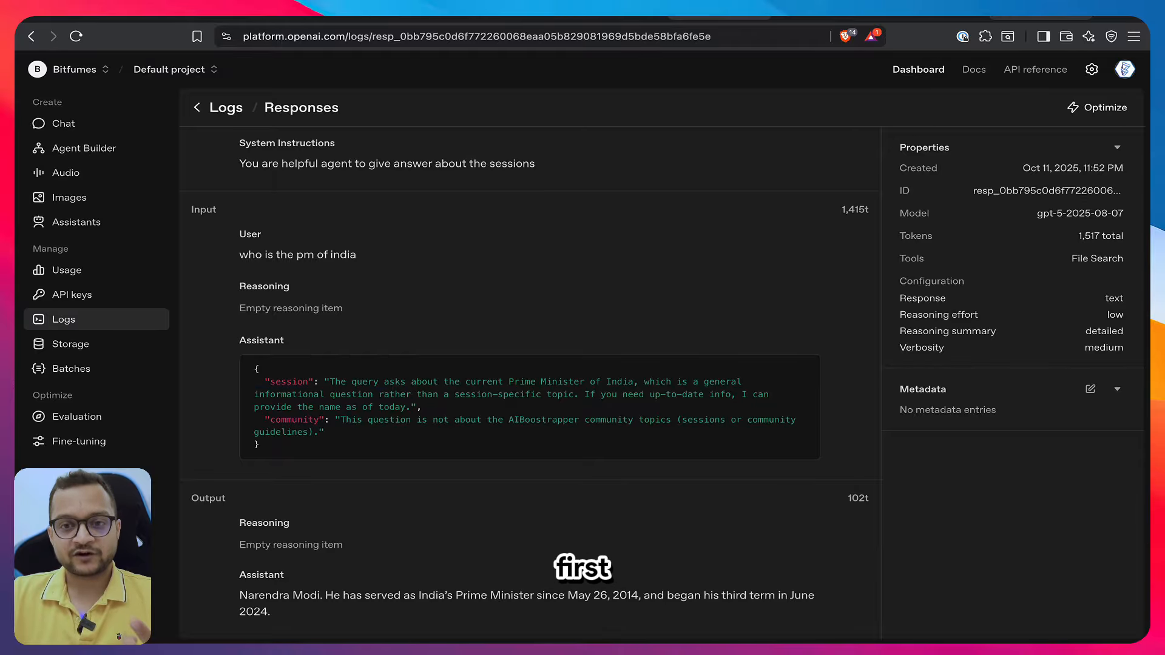
Return to the workflow editor, leave the preview and open the Categorise agent's settings
left_click(719, 18)
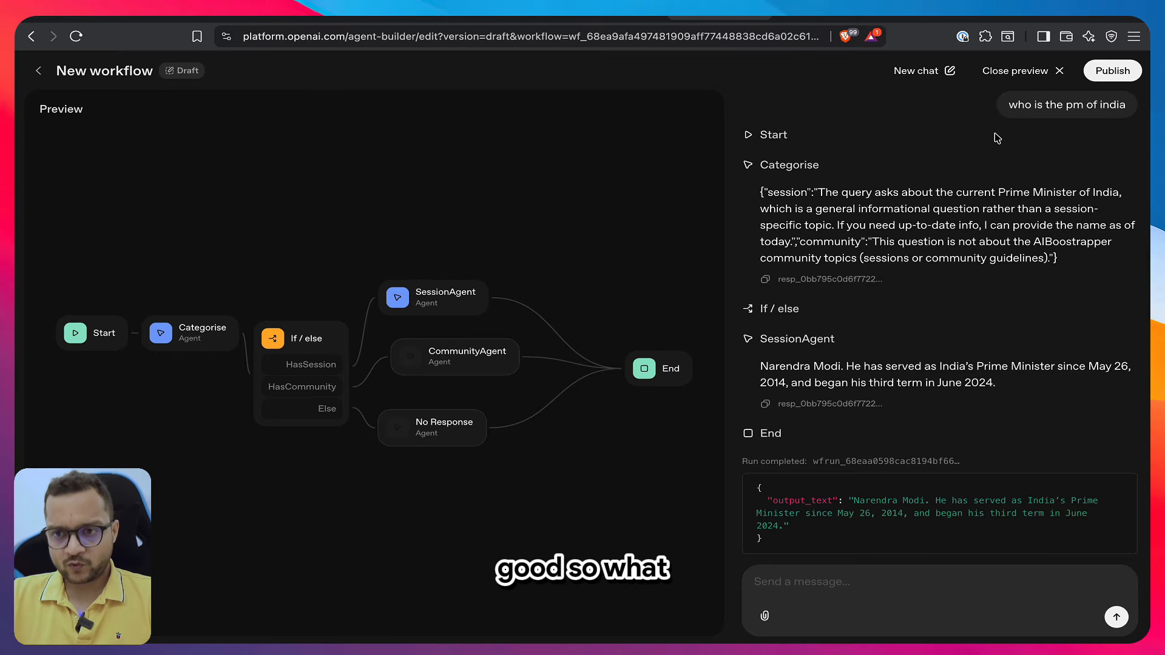
left_click(1018, 79)
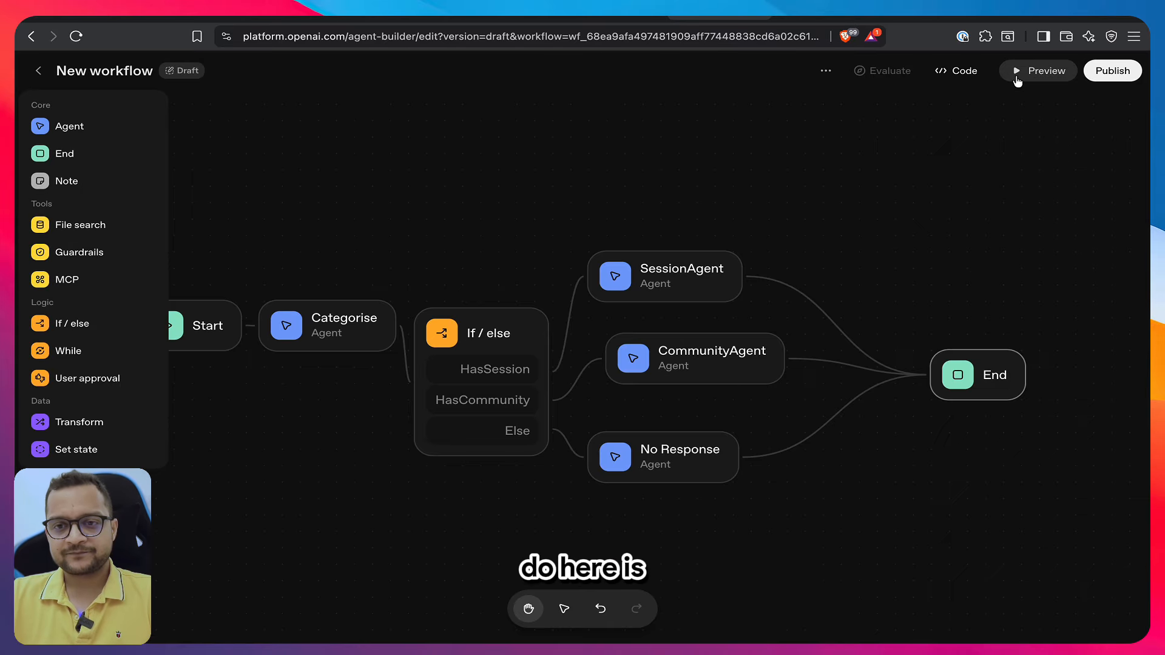
left_click(335, 333)
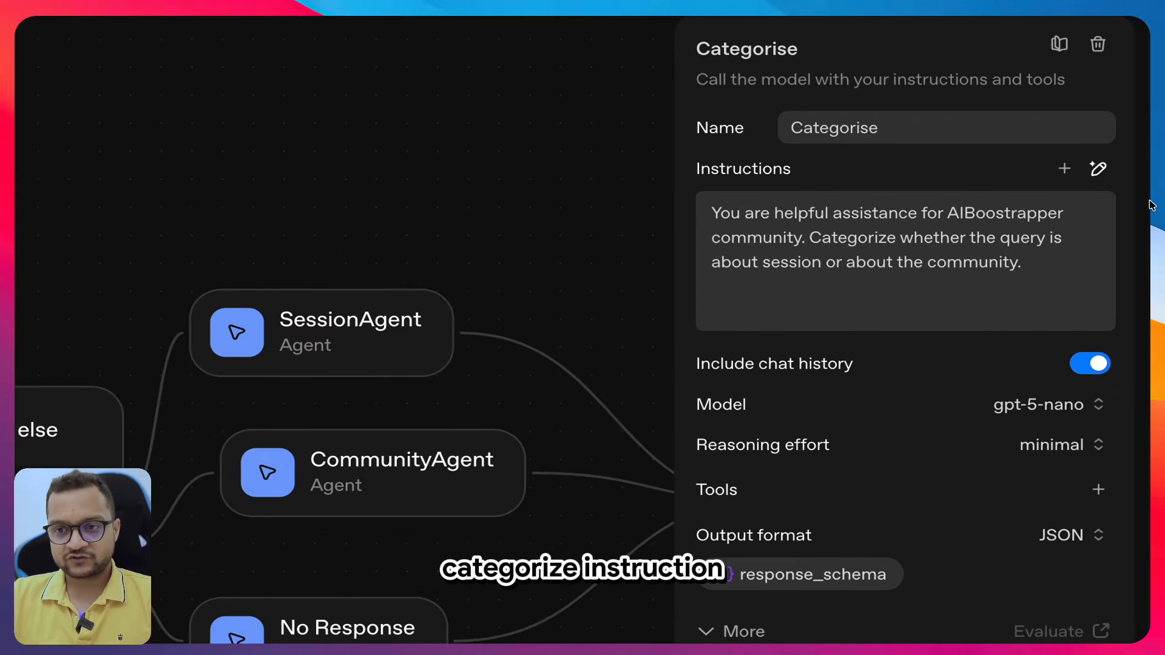
Draft a change request for Categorise's instructions: "i want to only reply to queries related to sessions or about the community"
left_click(1114, 181)
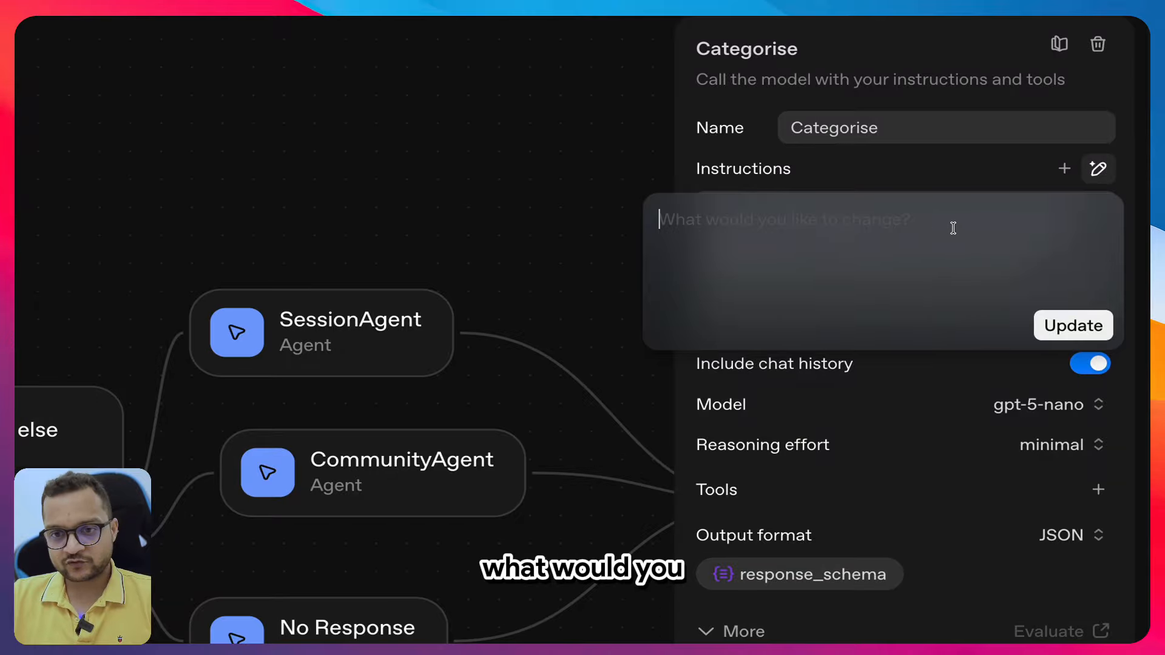
type("i")
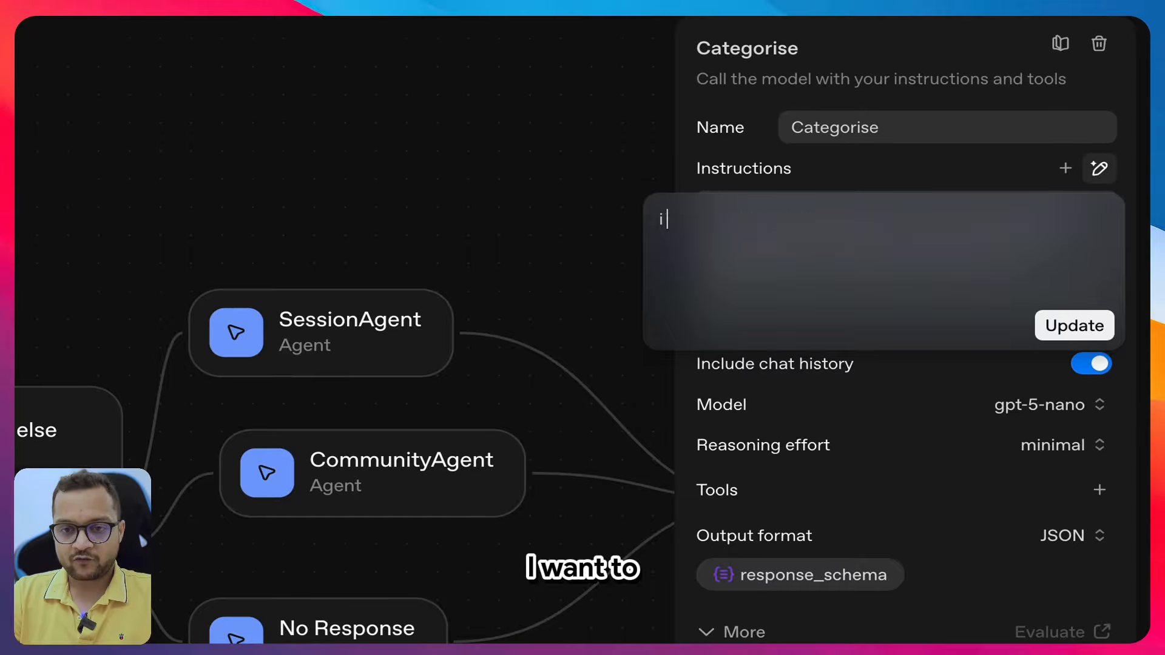
type(" want to ")
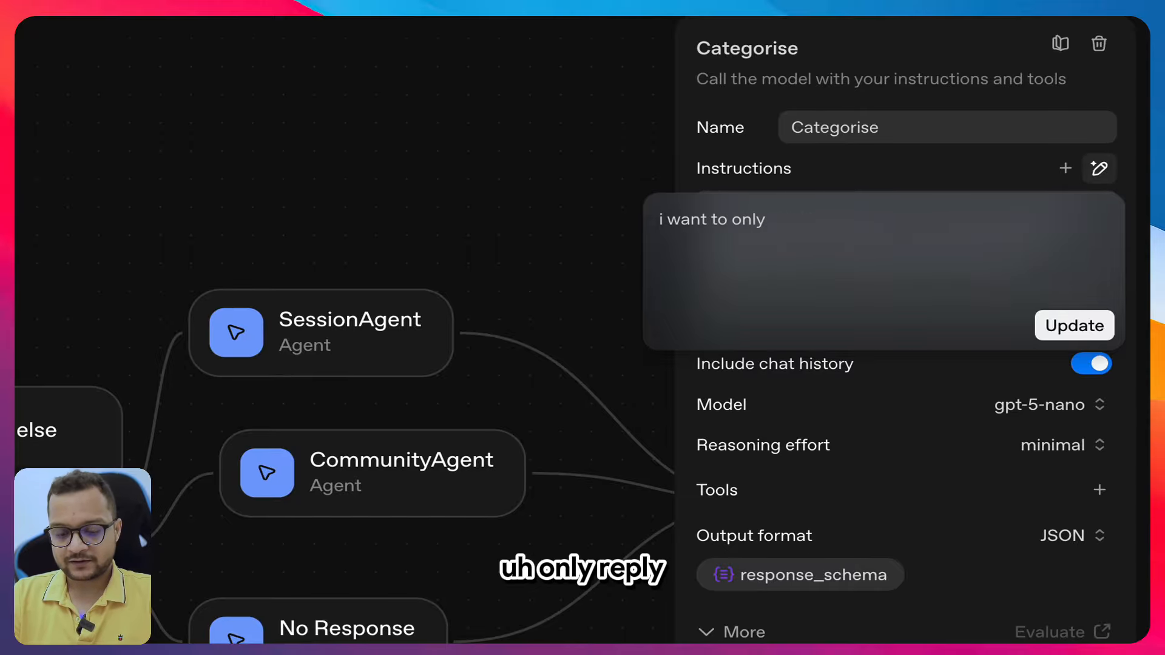
type("only reply to")
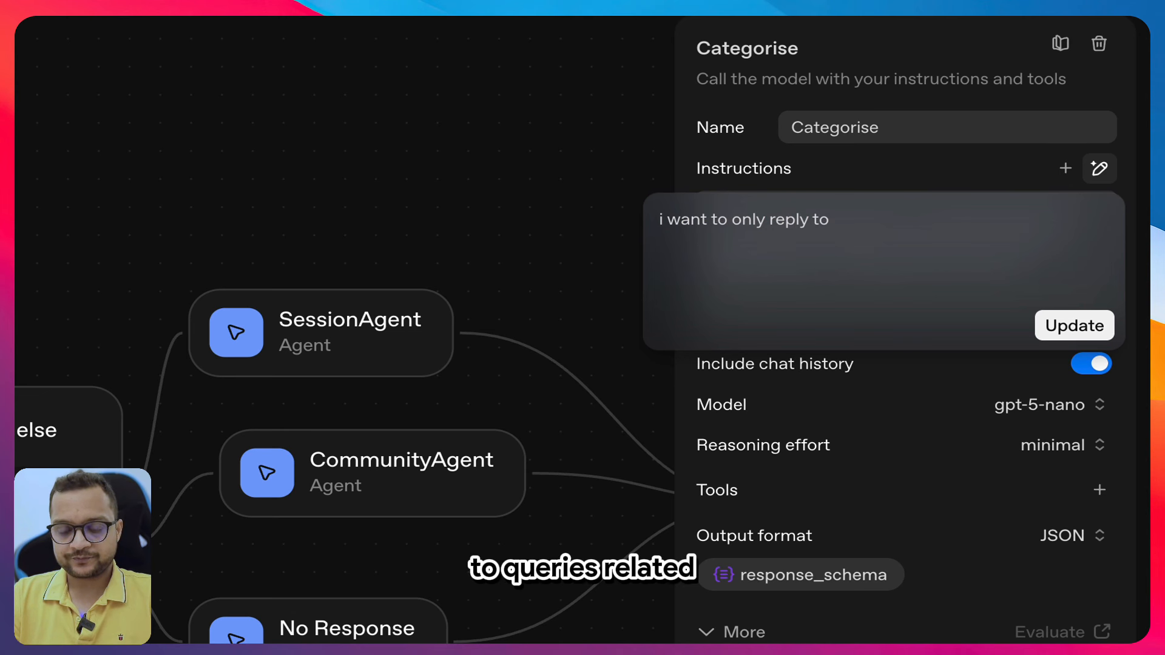
type(" queries re")
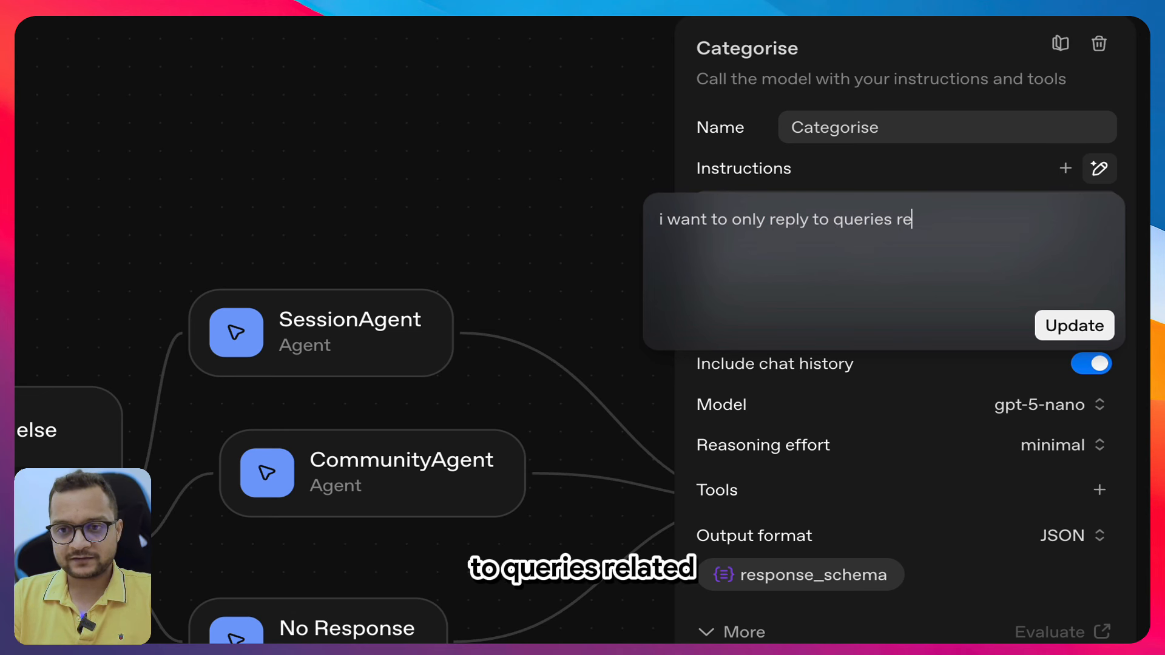
type("lated to sess")
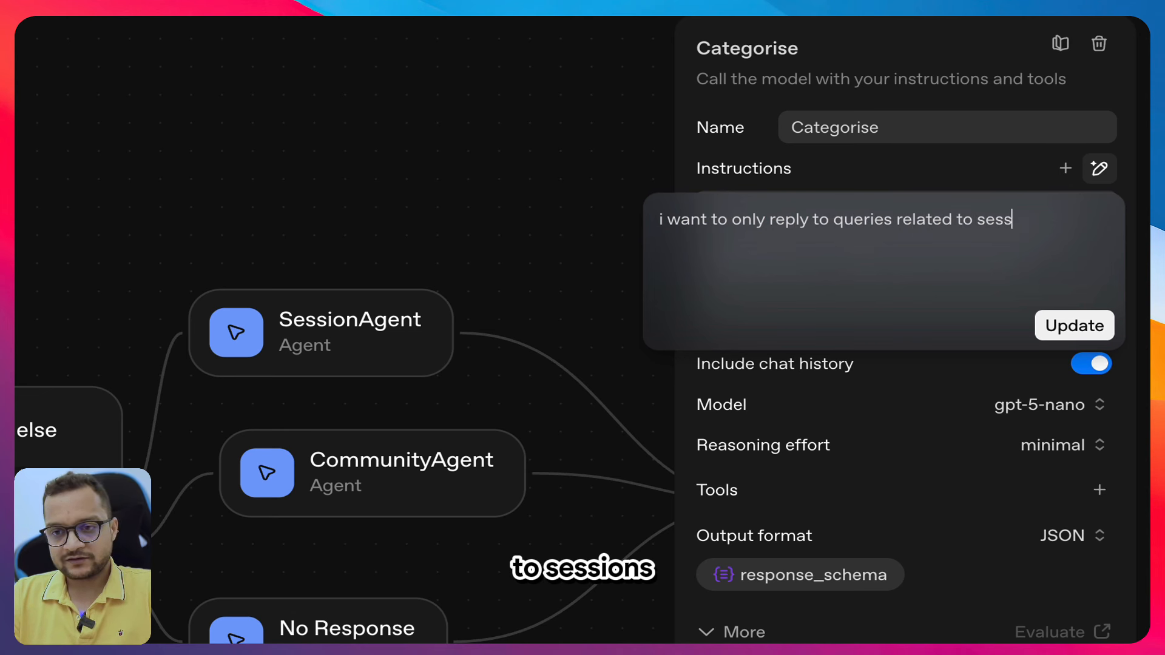
type("ions or")
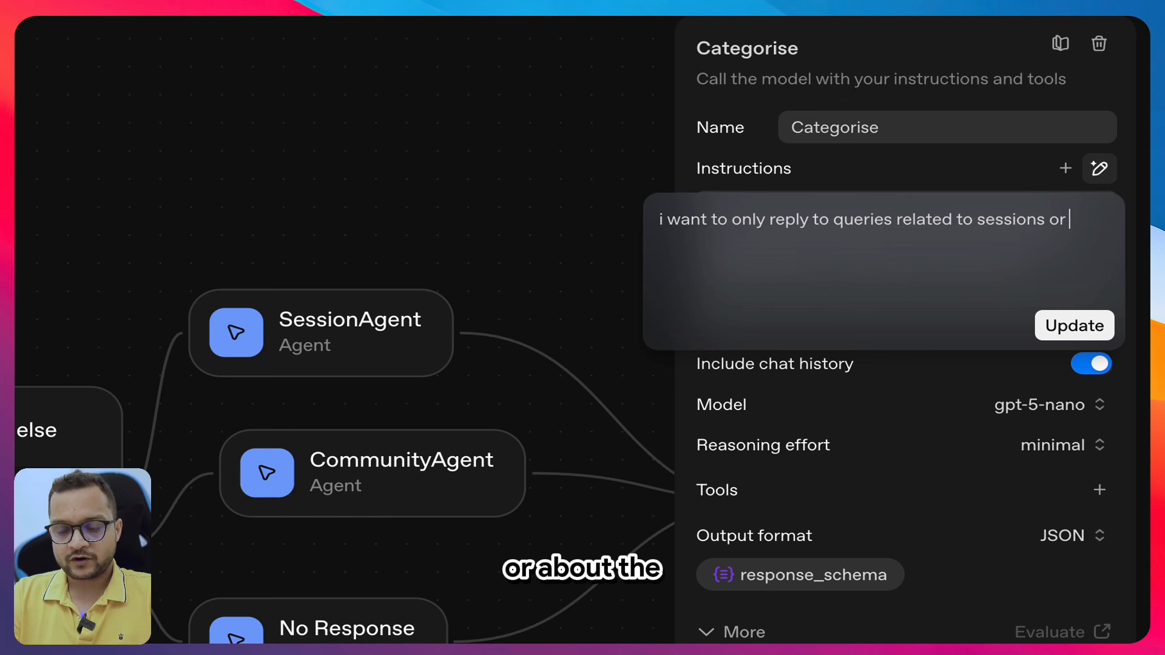
type(" about the com")
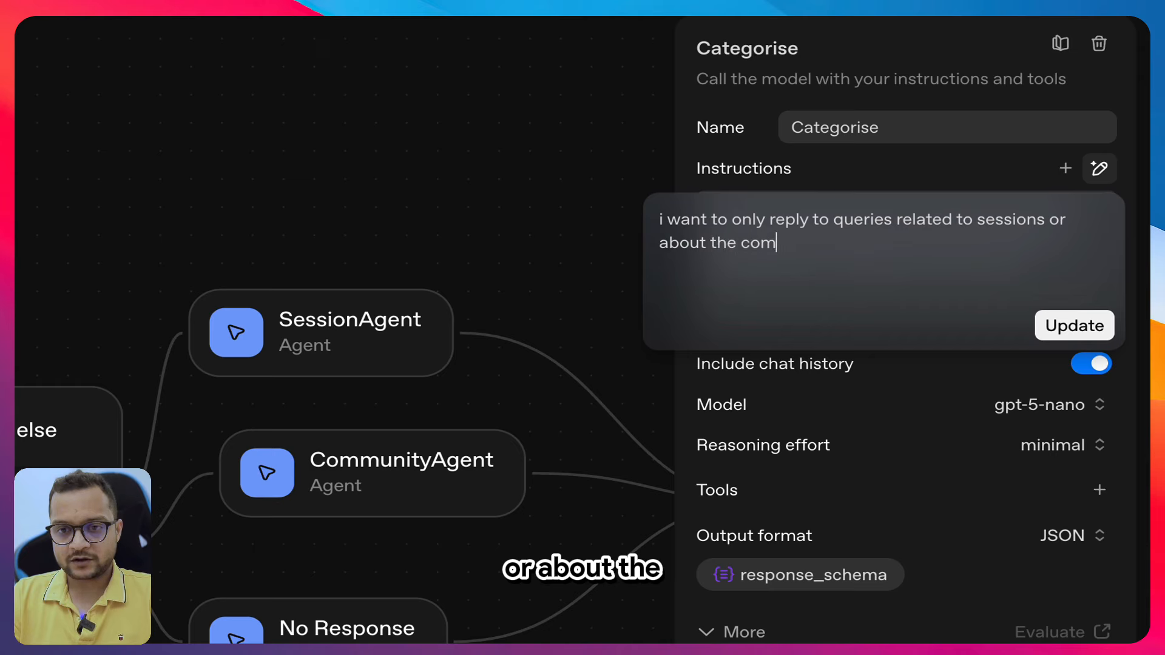
type("mun")
Refine the request to "sessions of the community or information about the community and nothing else" and regenerate Categorise's instructions with it
key("alt+Left")
key("alt+Left")
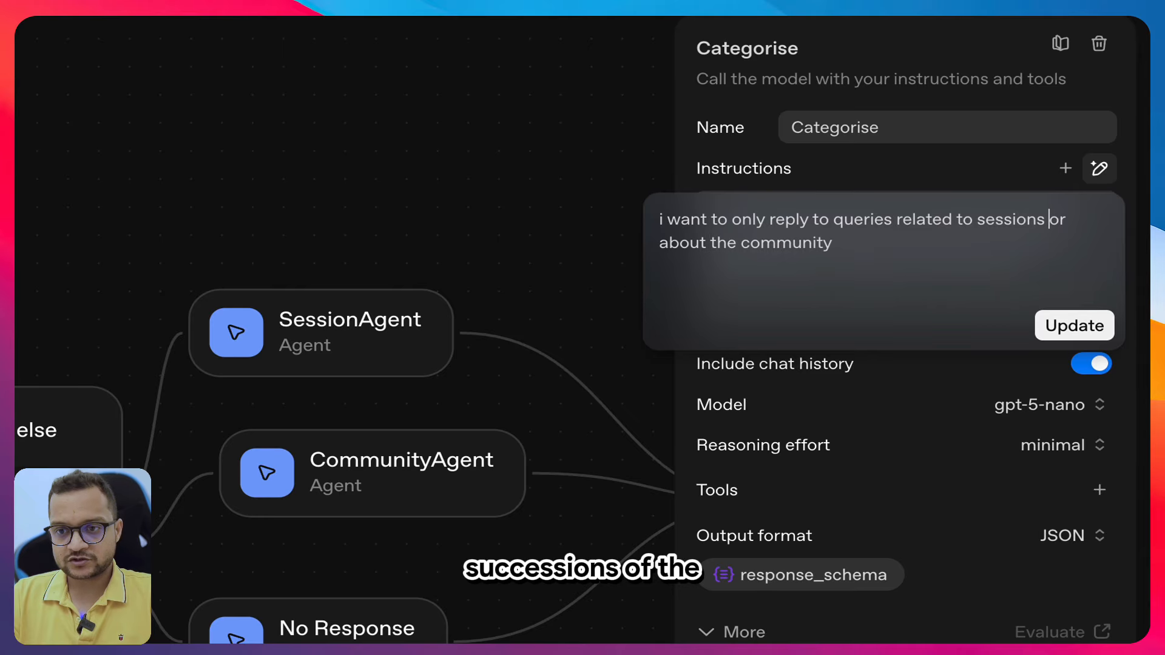
type("of the community")
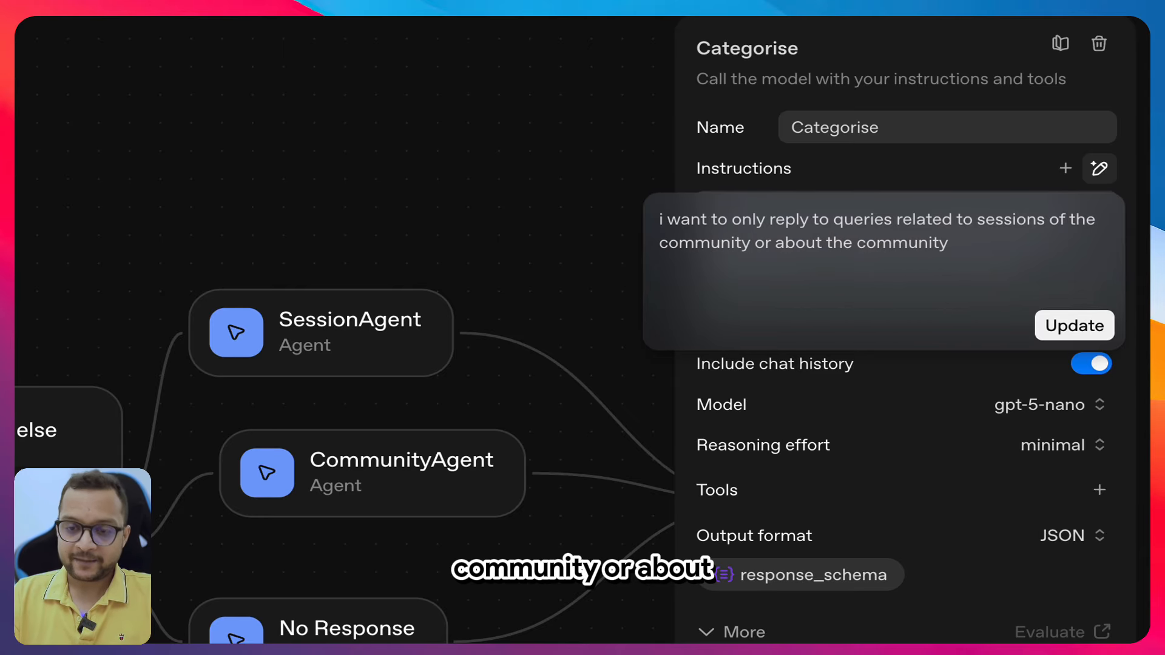
key("alt+Right")
type("information")
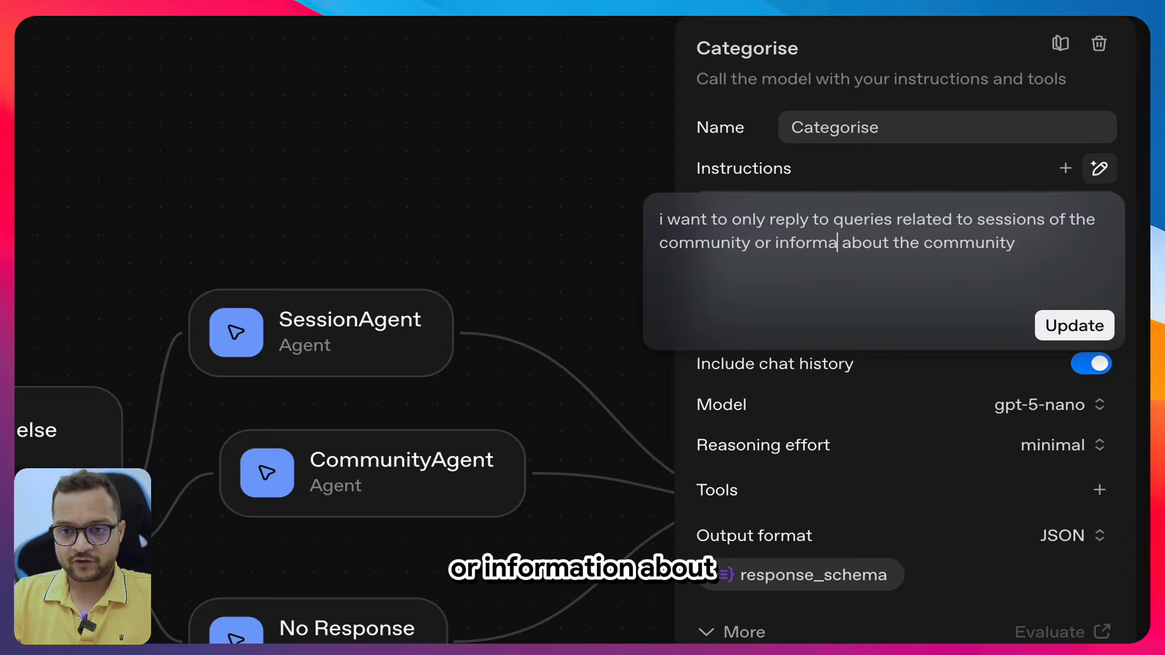
left_click(1047, 242)
type("and noth")
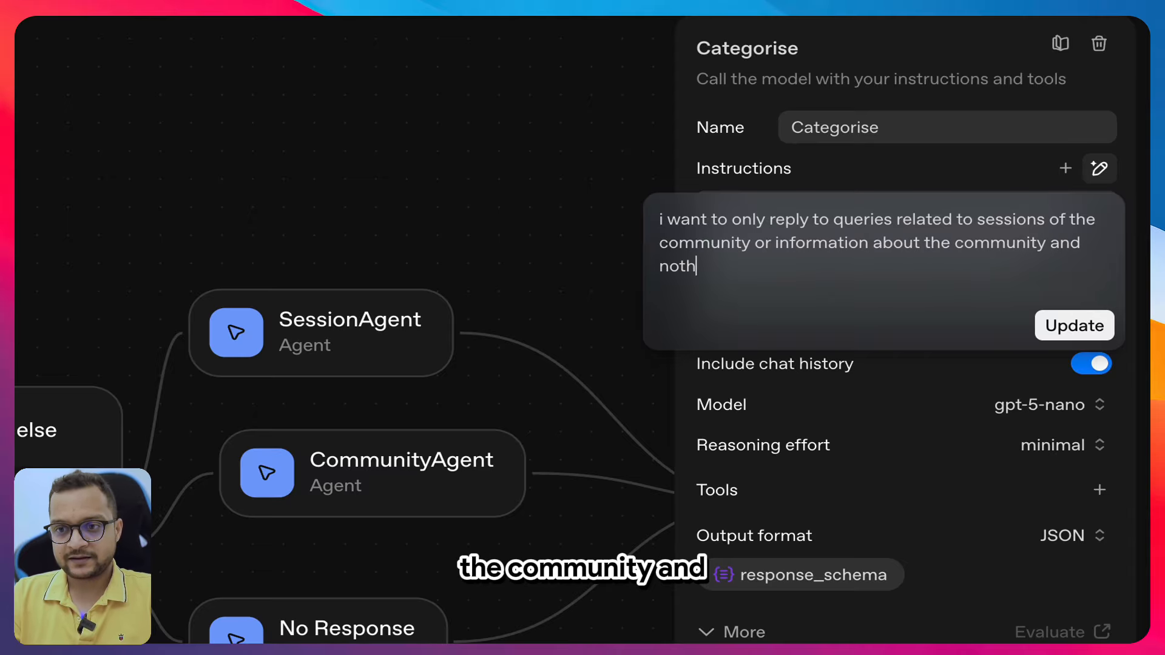
type("ing else")
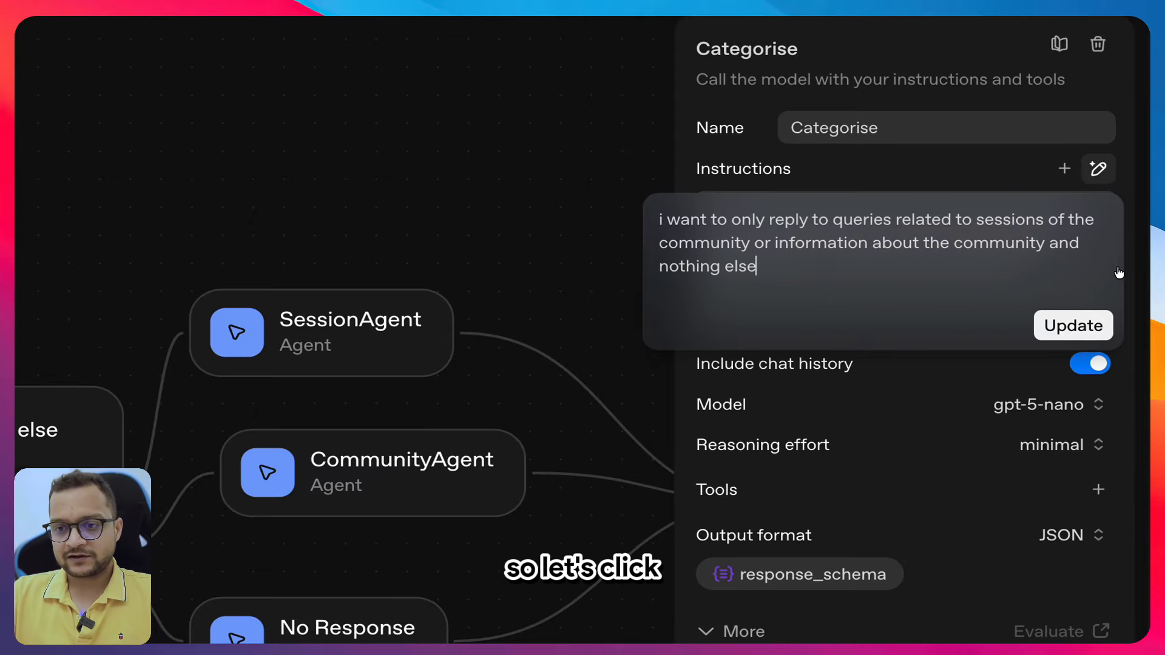
key("super+Return")
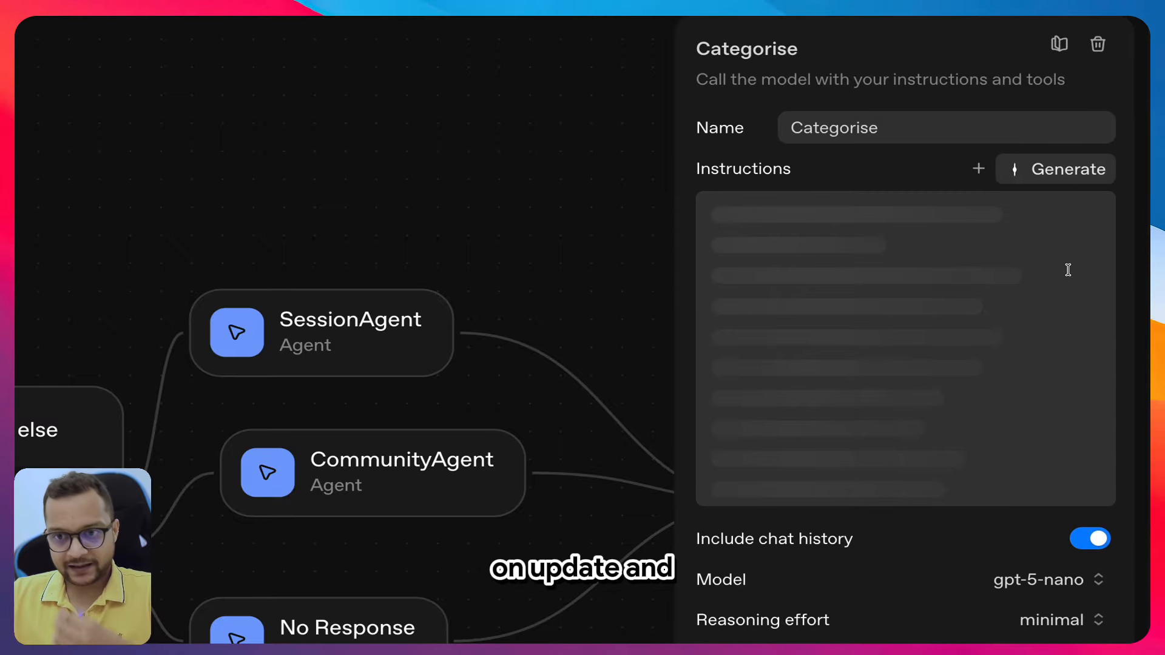
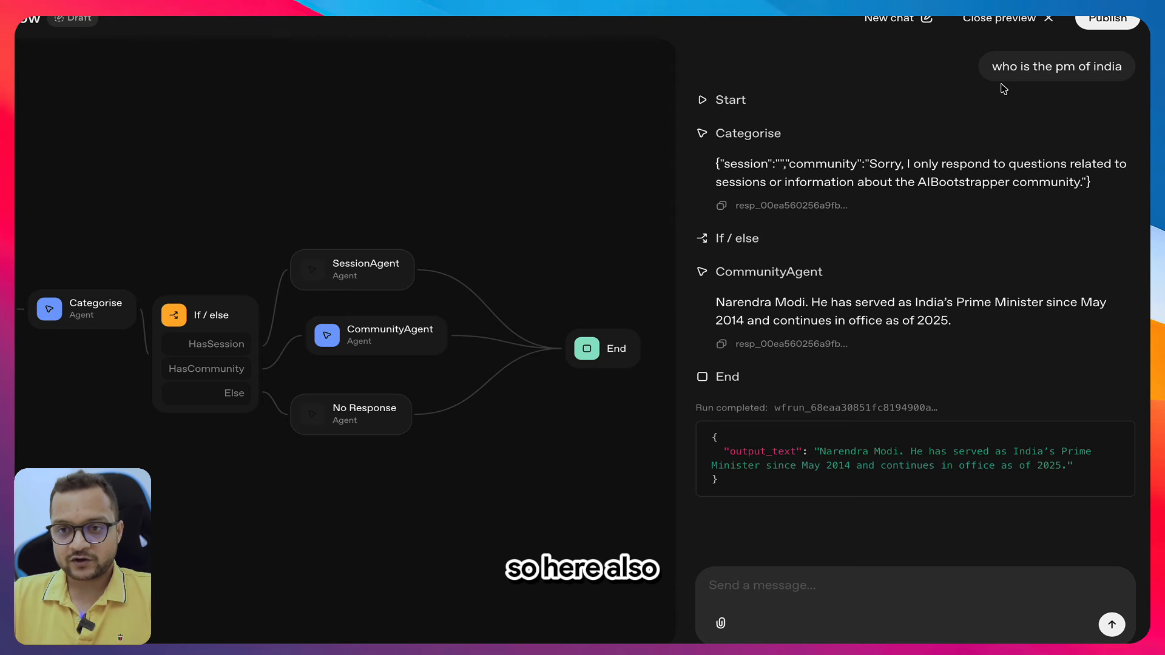
Generate CommunityAgent's instructions from a prompt describing a helpful agent that provides information about the AIBootstrapper community from the attached file
left_click(1008, 18)
left_click(677, 363)
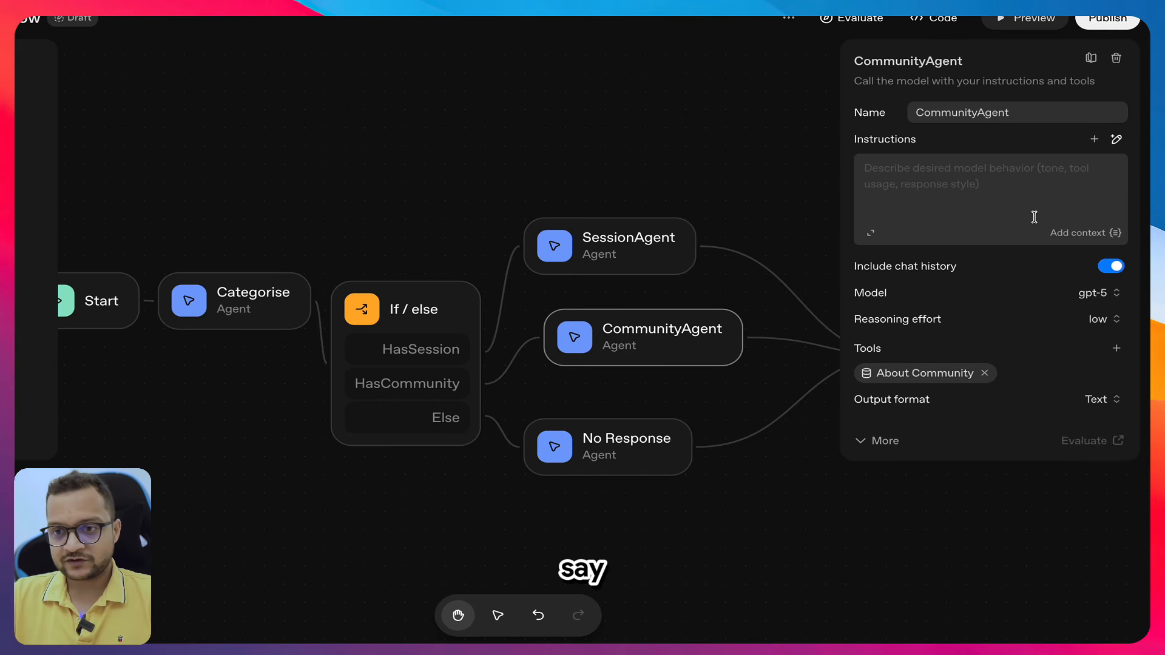
left_click(1056, 219)
left_click(754, 201)
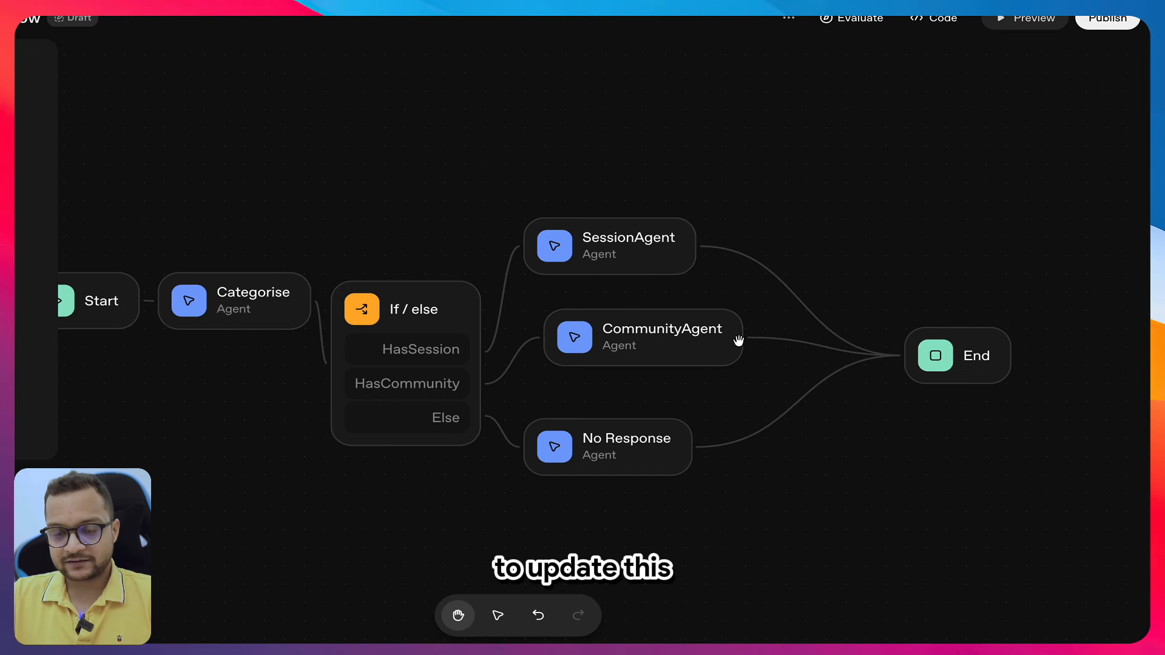
left_click(718, 364)
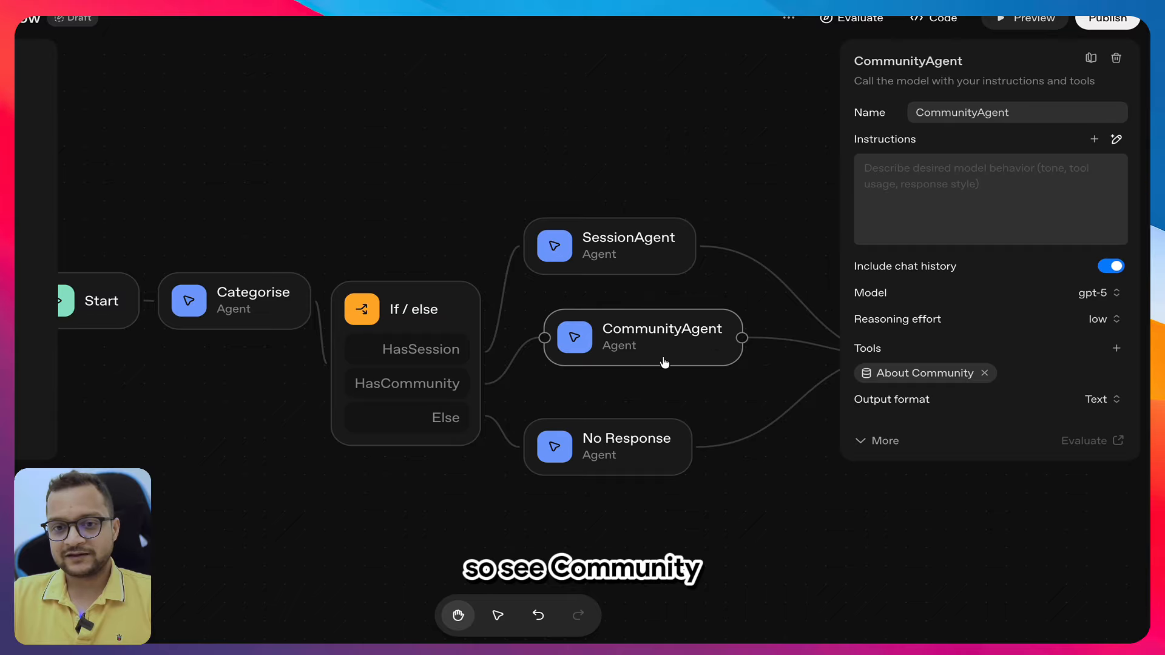
left_click(1020, 182)
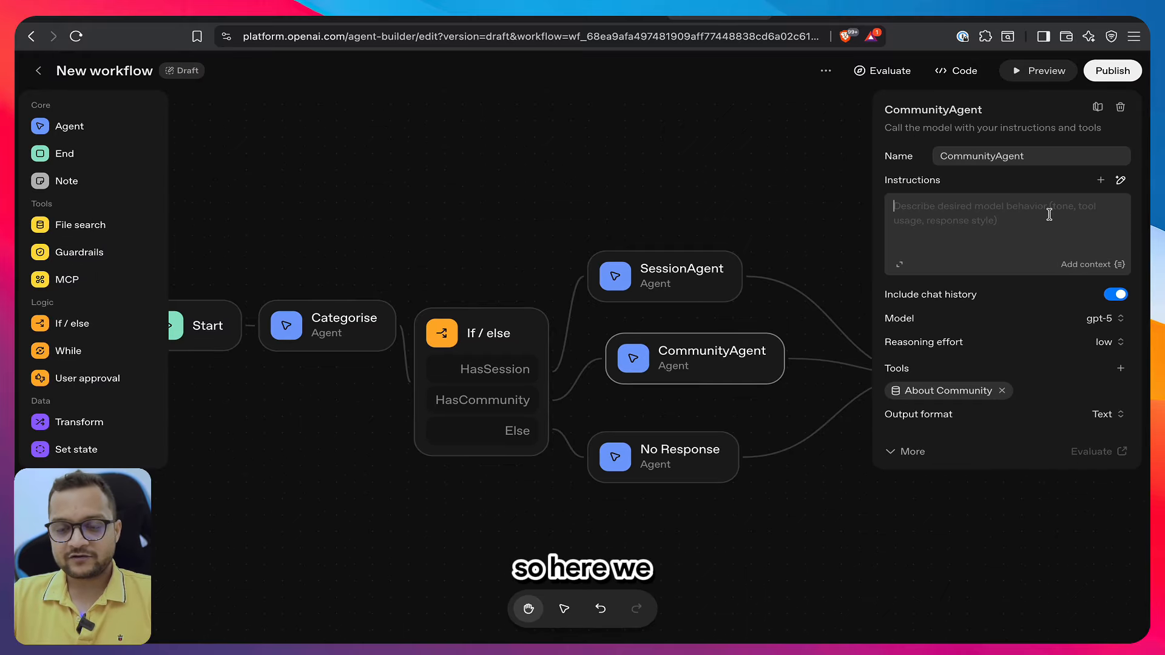
key("super+v")
key("super+z")
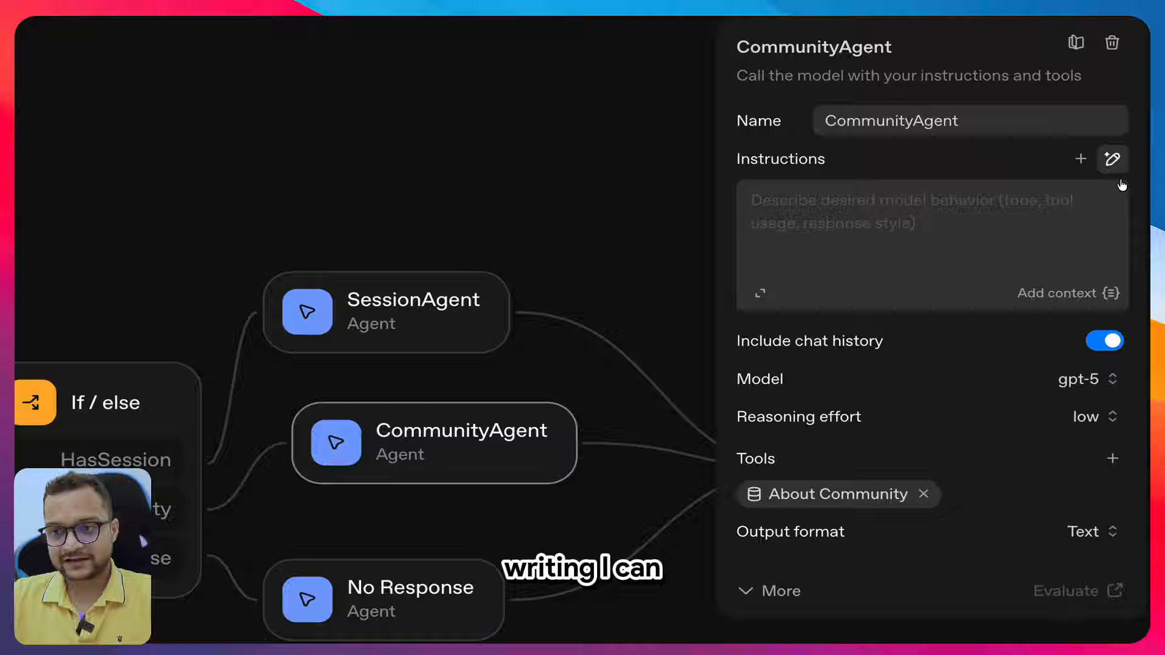
left_click(1121, 180)
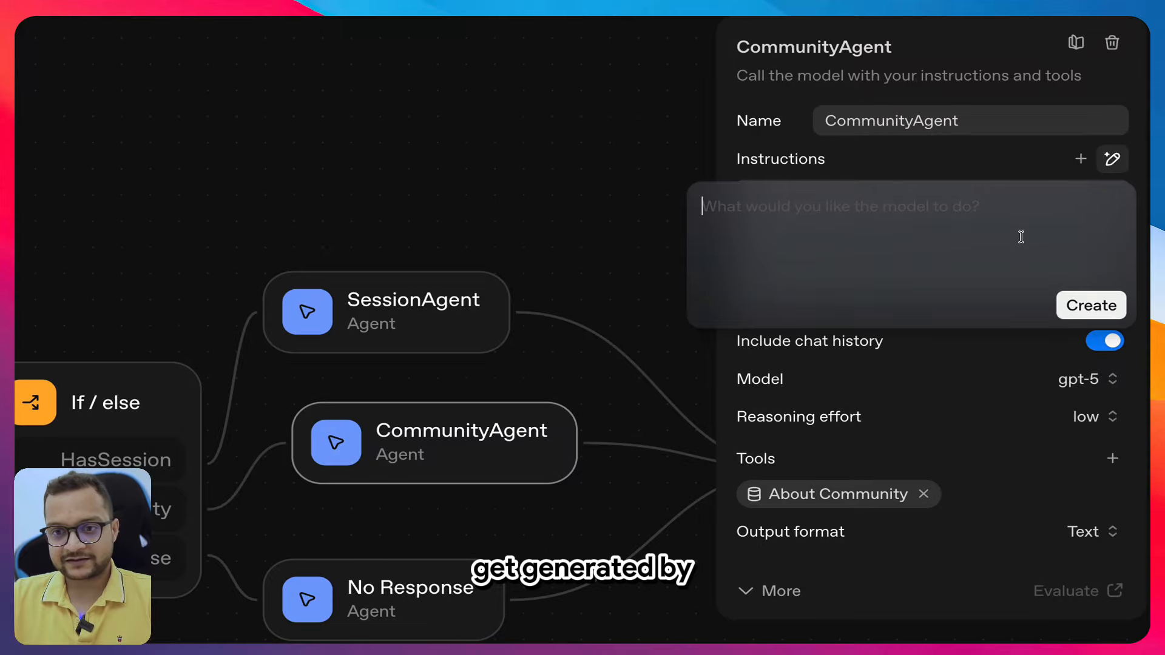
type("You are helpful agent who can provide information about AIBootstrapper community. Get information from the attached files.")
left_click(1091, 305)
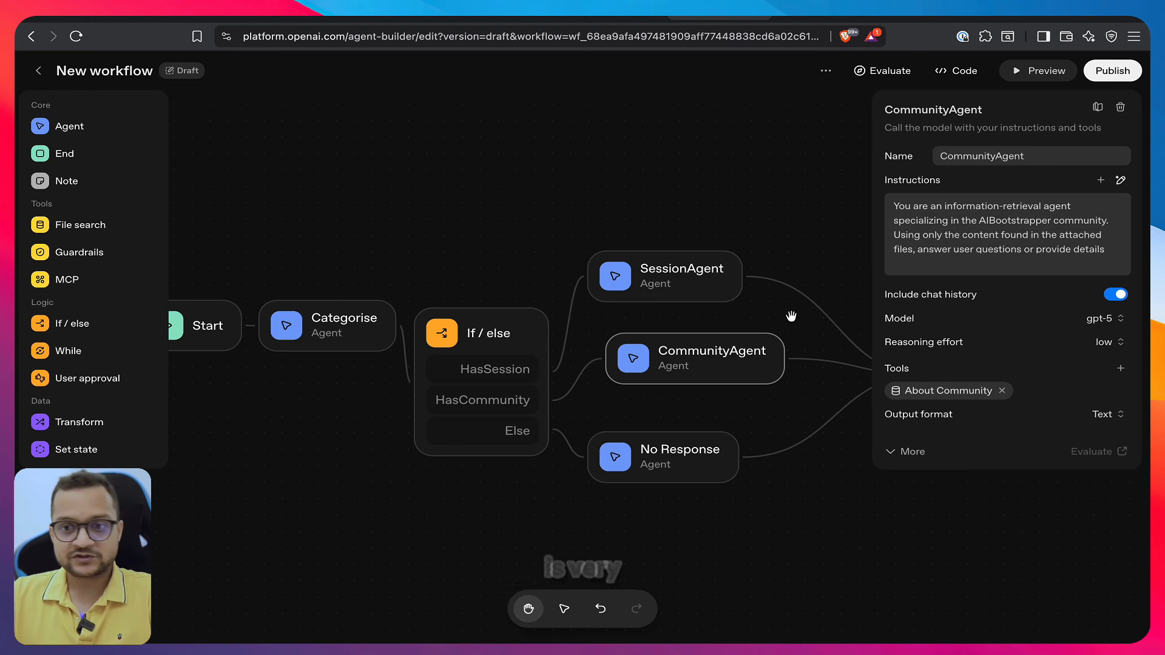
scroll(1110, 235, "down", 10)
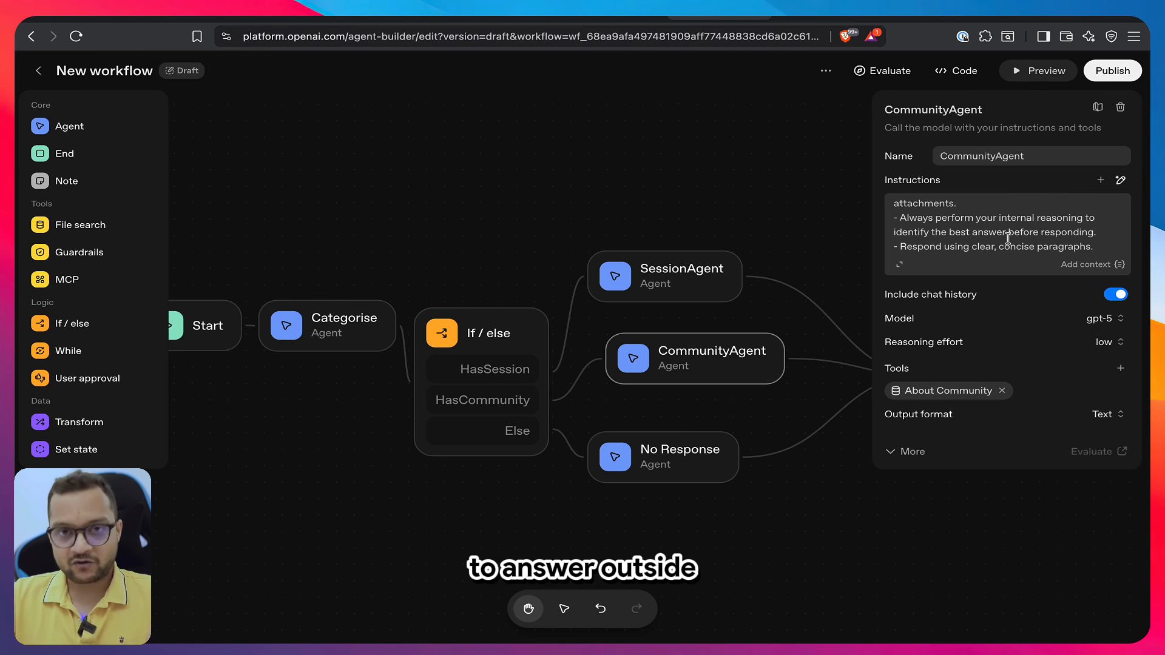
Replace SessionAgent's instructions with ones generated from the prompt "You are helpful agent to give answer about the sessions"
left_click(694, 278)
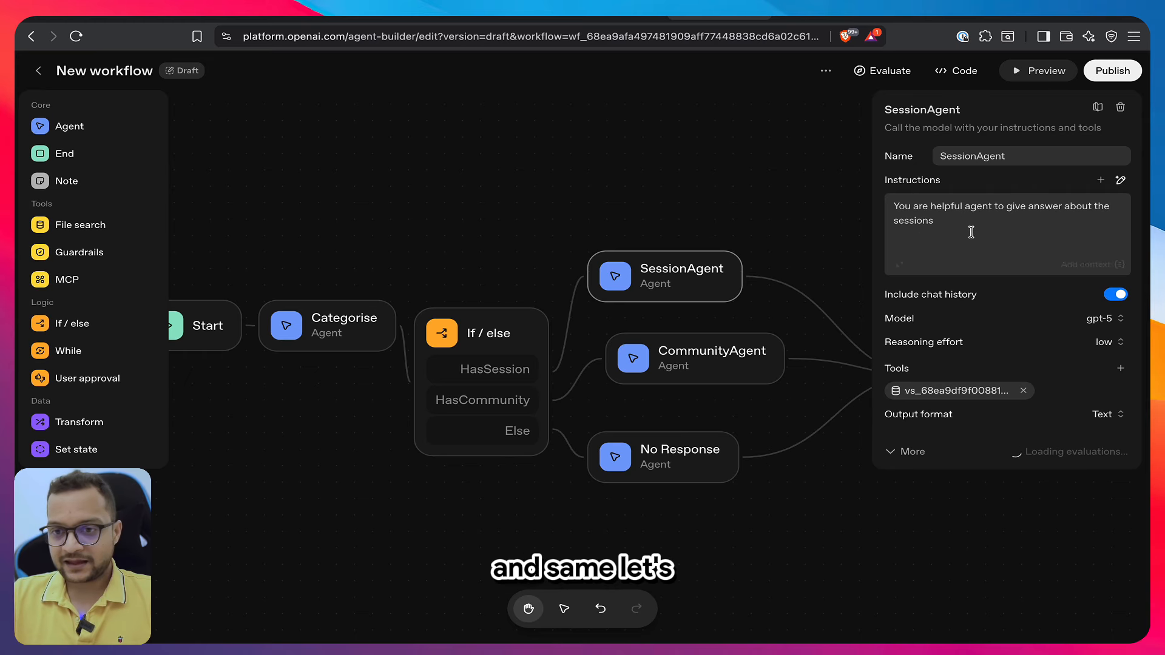
key("super+a")
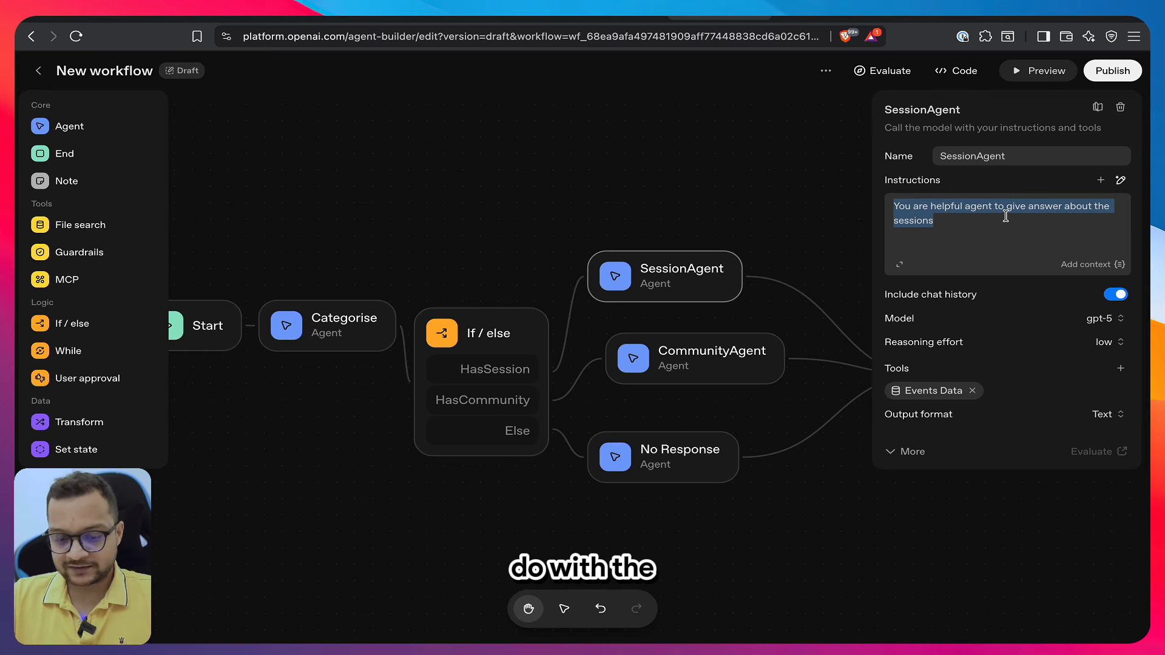
key("BackSpace")
left_click(1119, 182)
type("You are helpful agent so you answer about the sessions.")
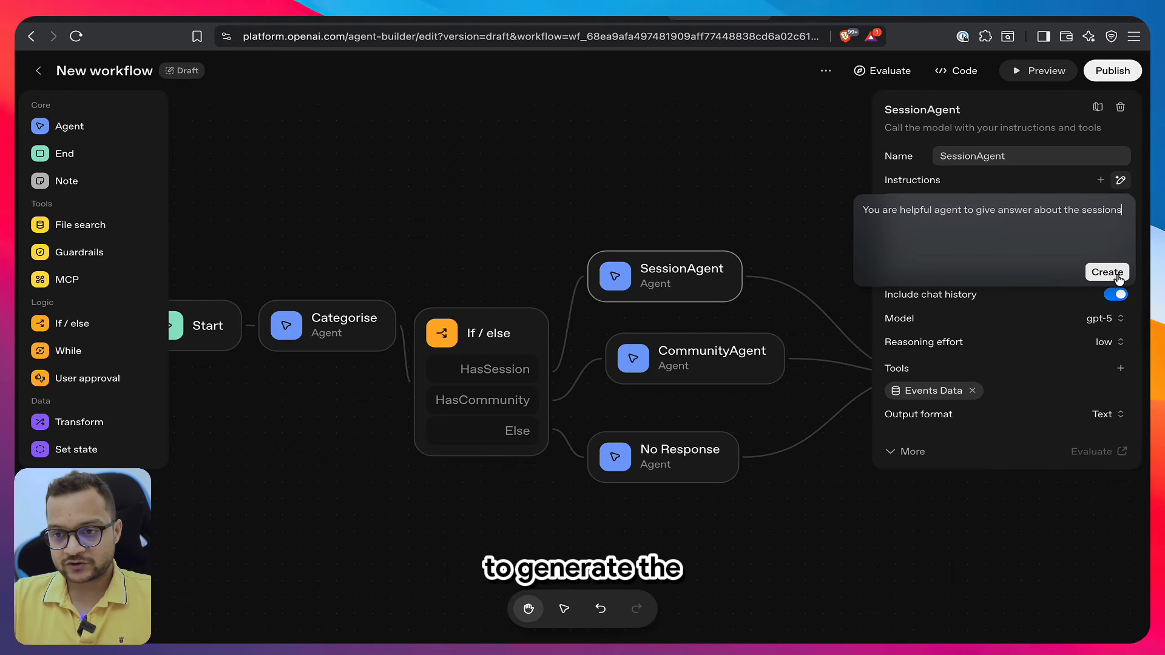
left_click(1107, 272)
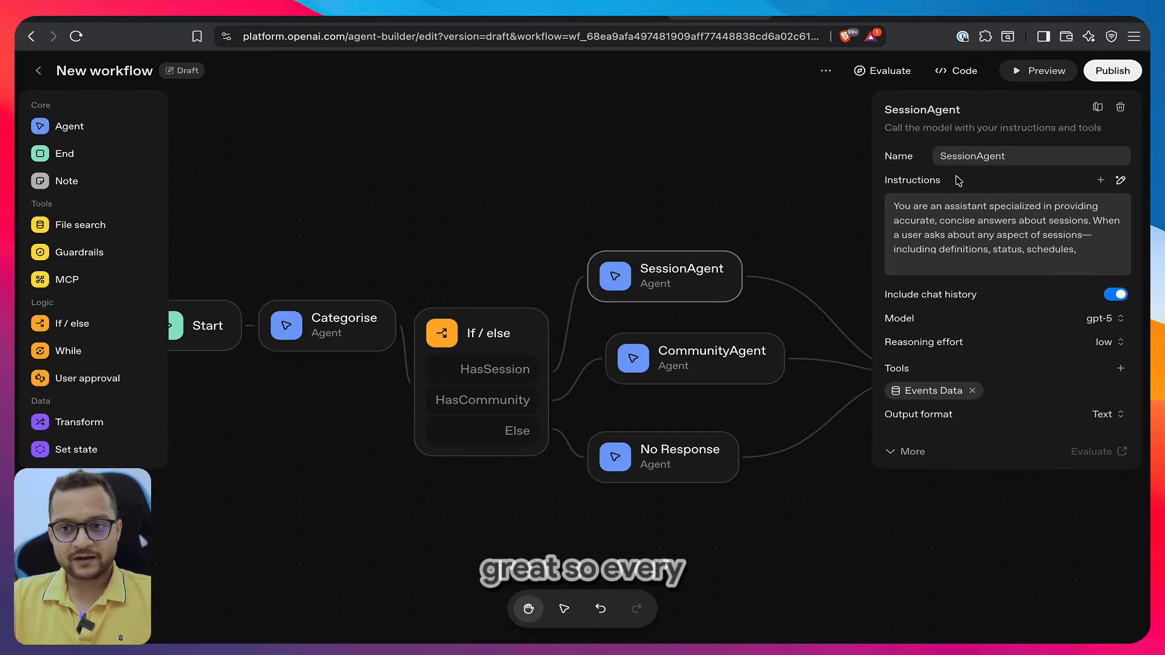
left_click(752, 197)
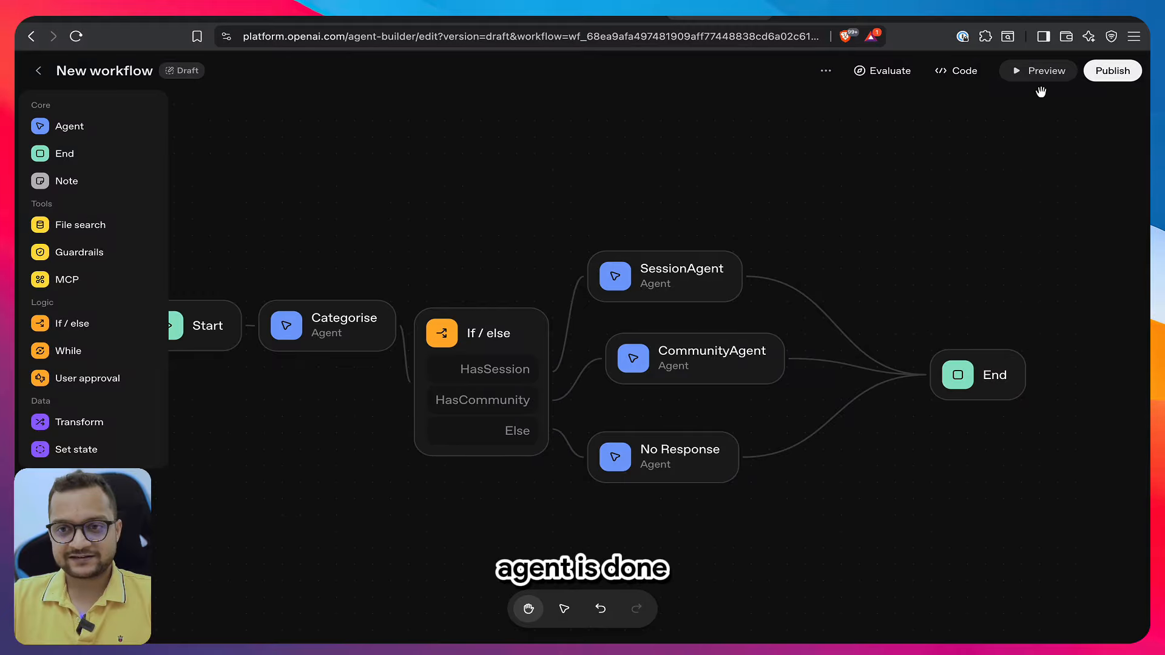
Ask "who is the pm of india" in a new workflow preview and examine which branch handles it
left_click(1042, 71)
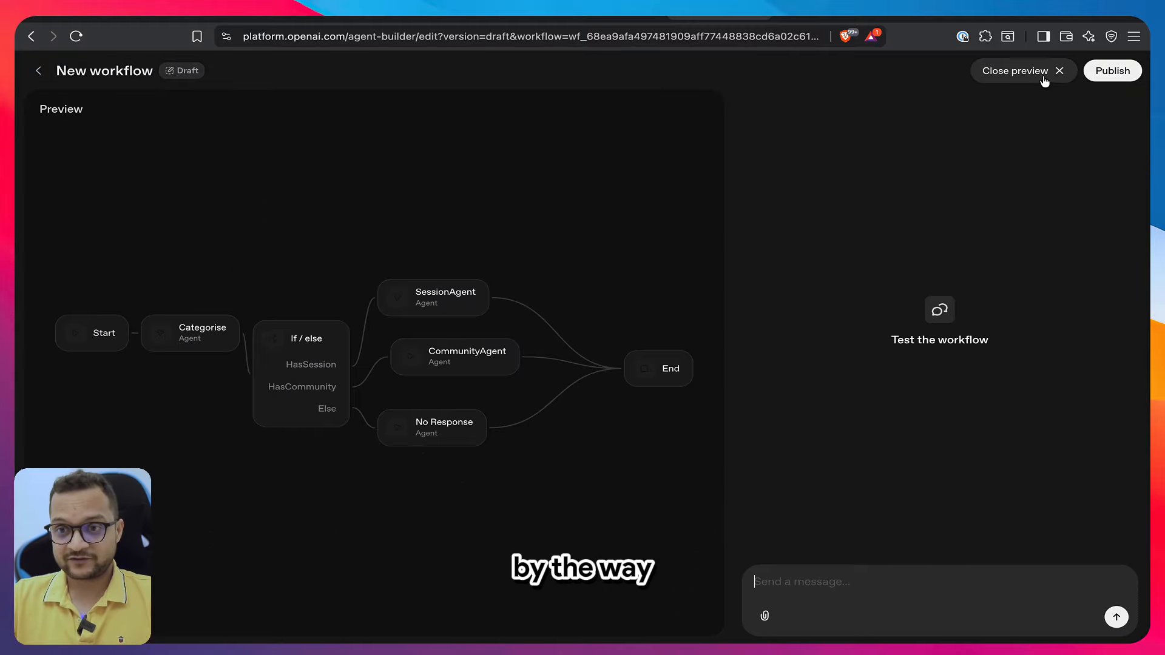
type("wh")
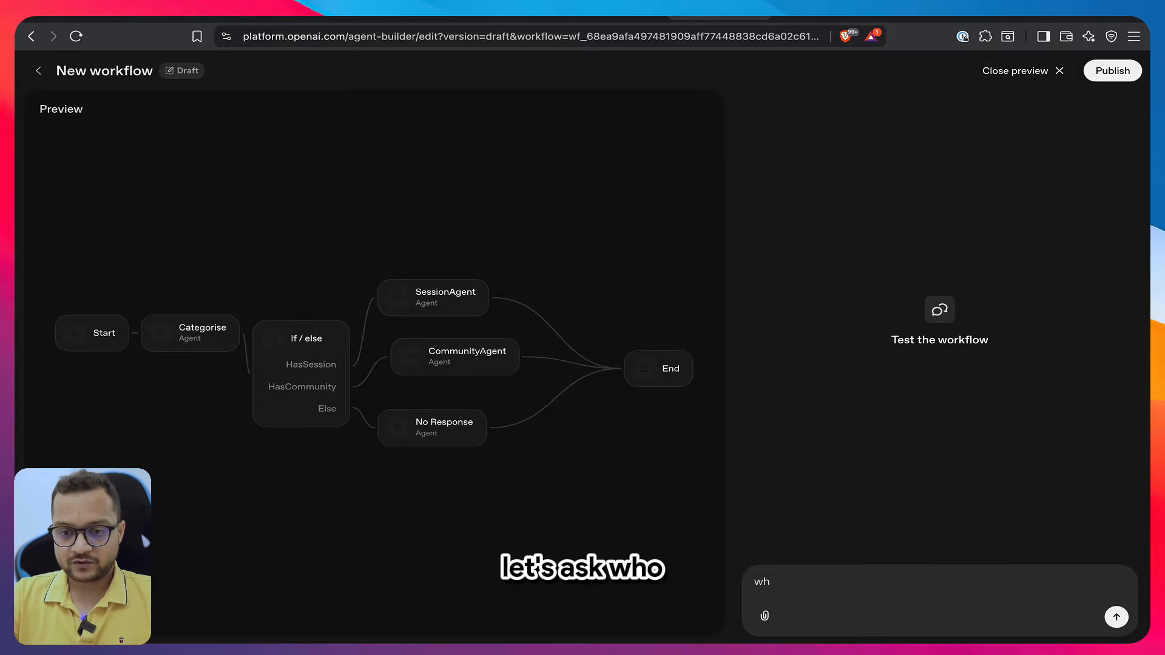
type("o is the pm o")
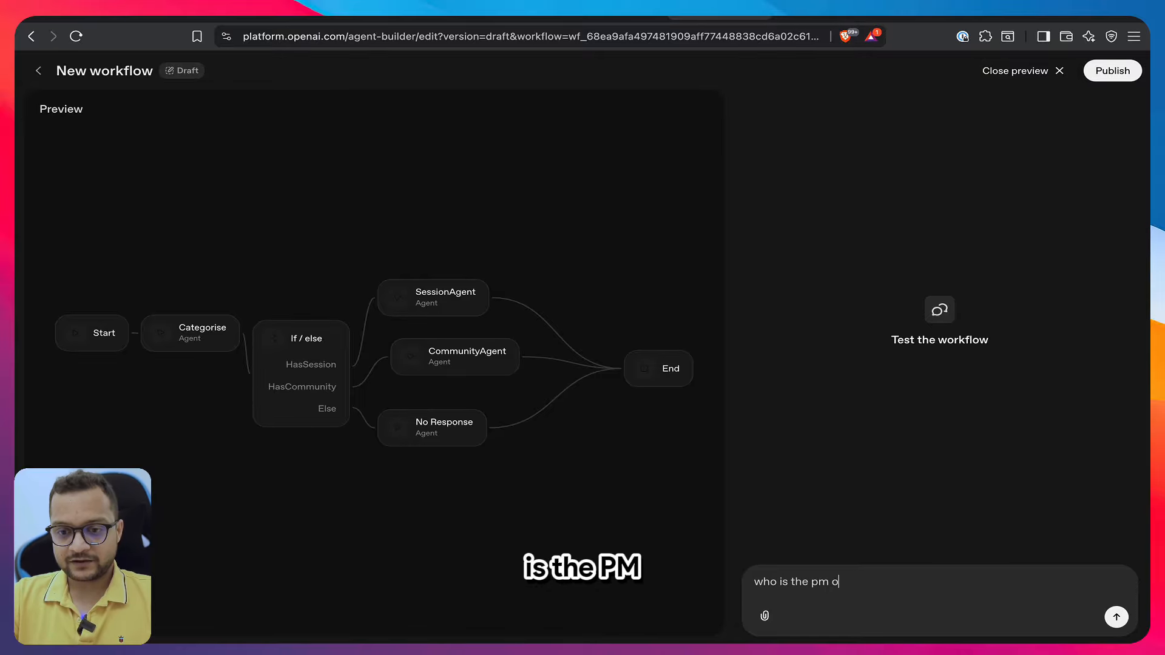
type("f india")
key("Return")
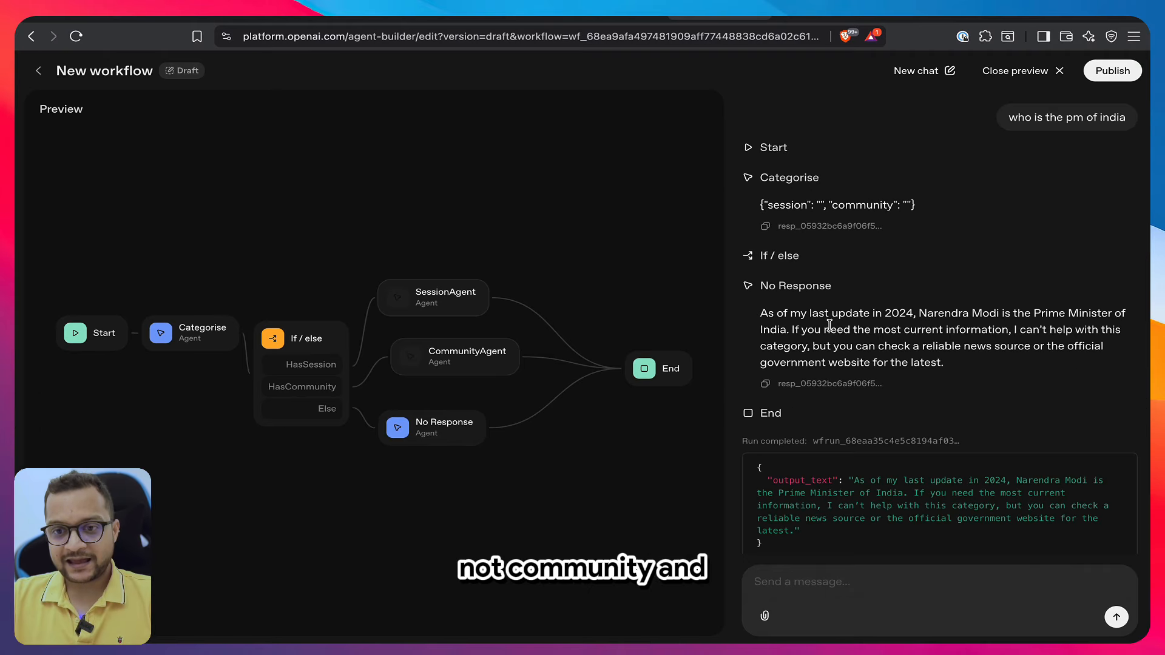
Examine the wording of No Response's answer about the PM of India and close the preview
left_click_drag(783, 320, 852, 346)
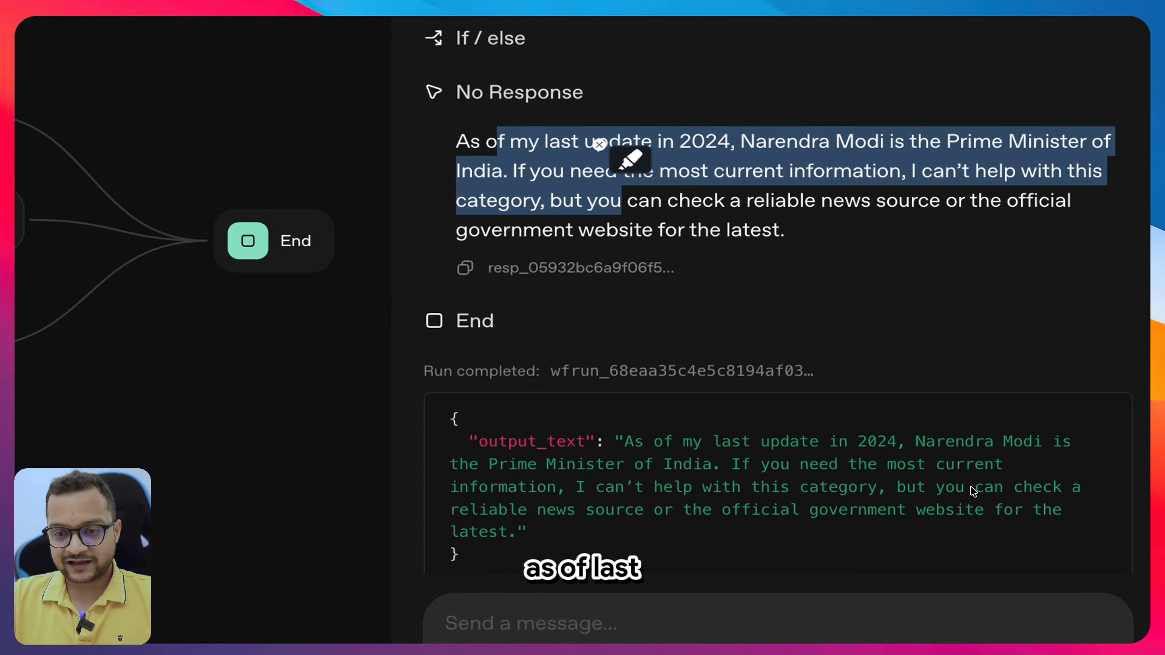
left_click(973, 490)
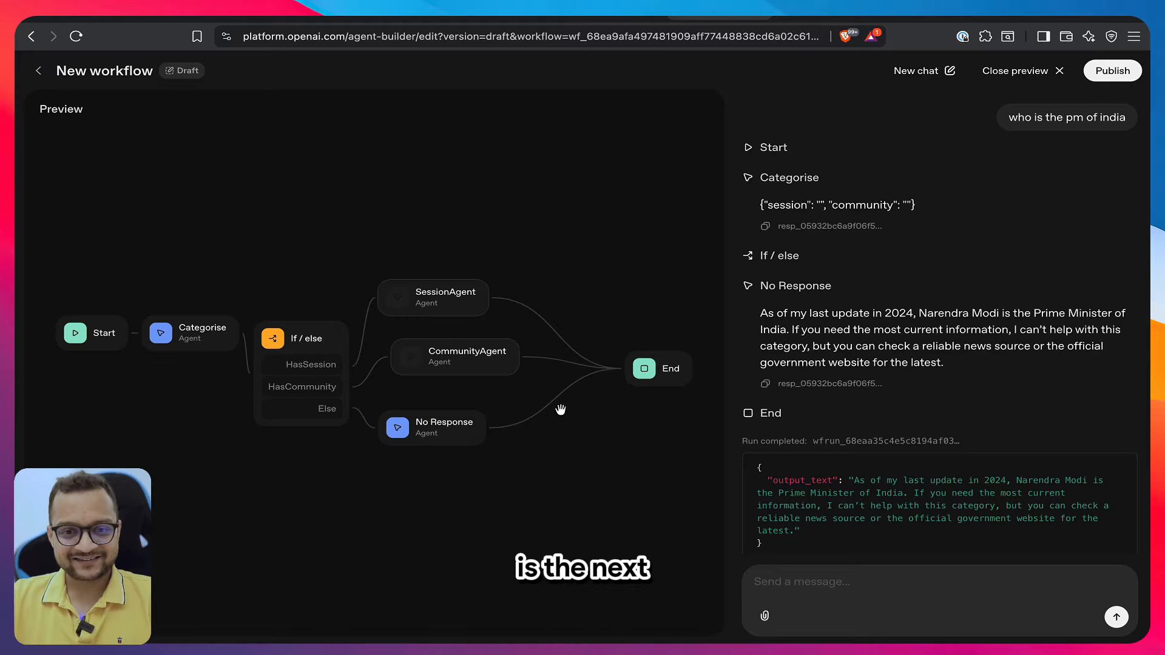
left_click(1024, 70)
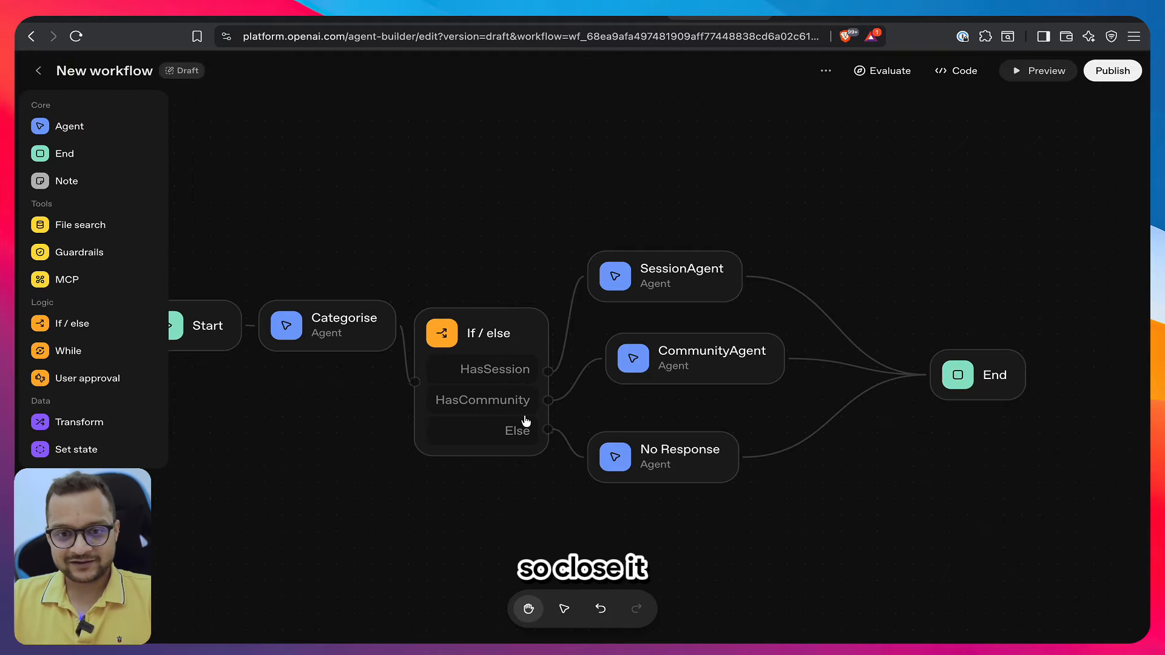
Regenerate No Response's instructions from its existing text about politely declining to help and ending the communication
left_click(666, 468)
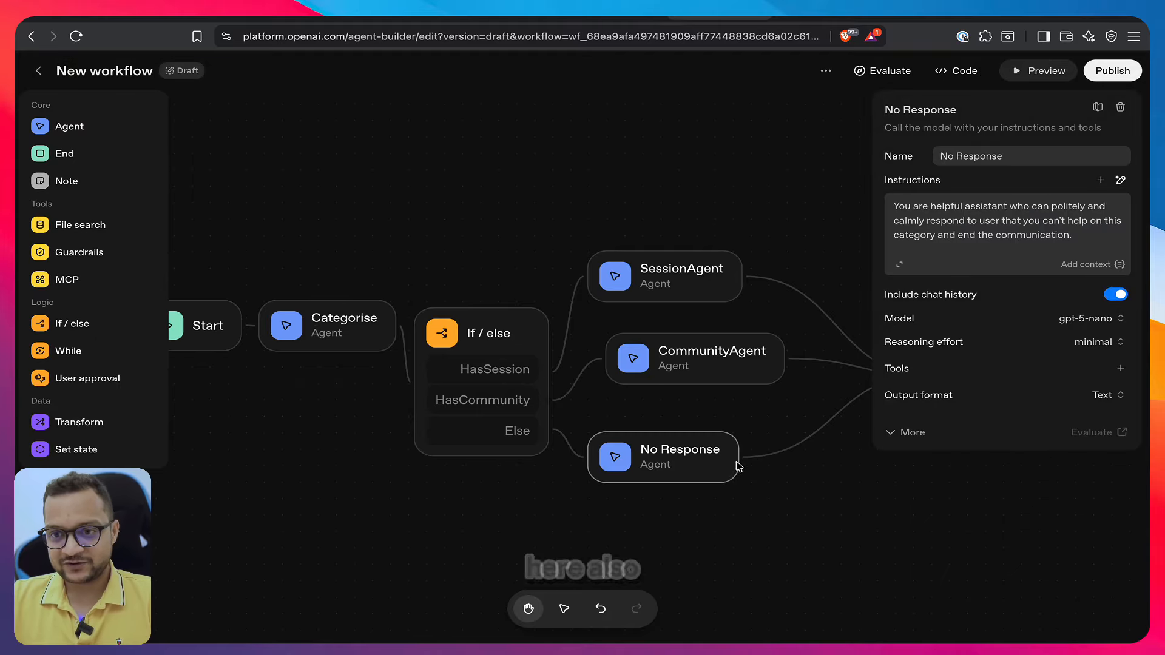
triple_click(982, 248)
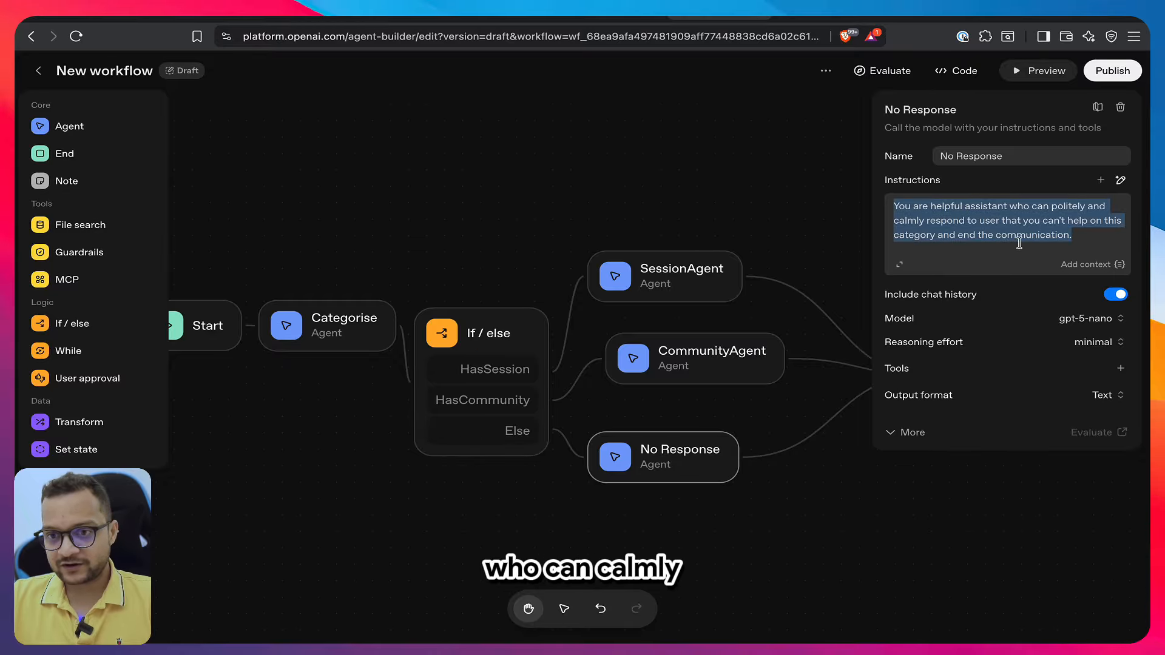
left_click(1120, 181)
left_click(1113, 277)
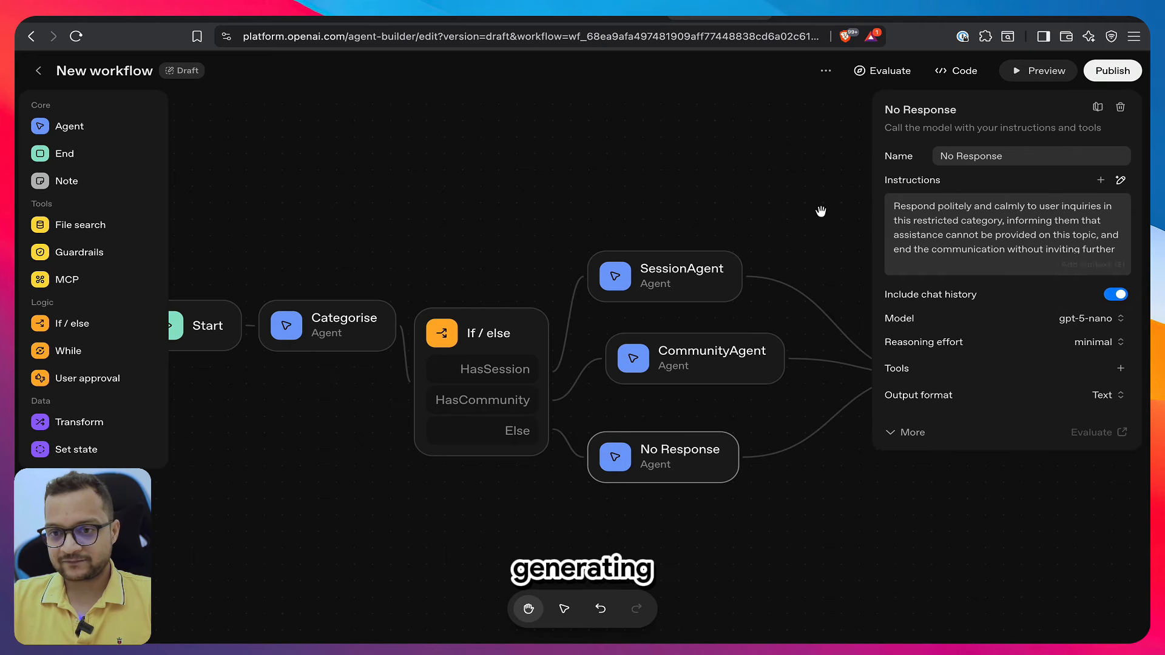
left_click(783, 183)
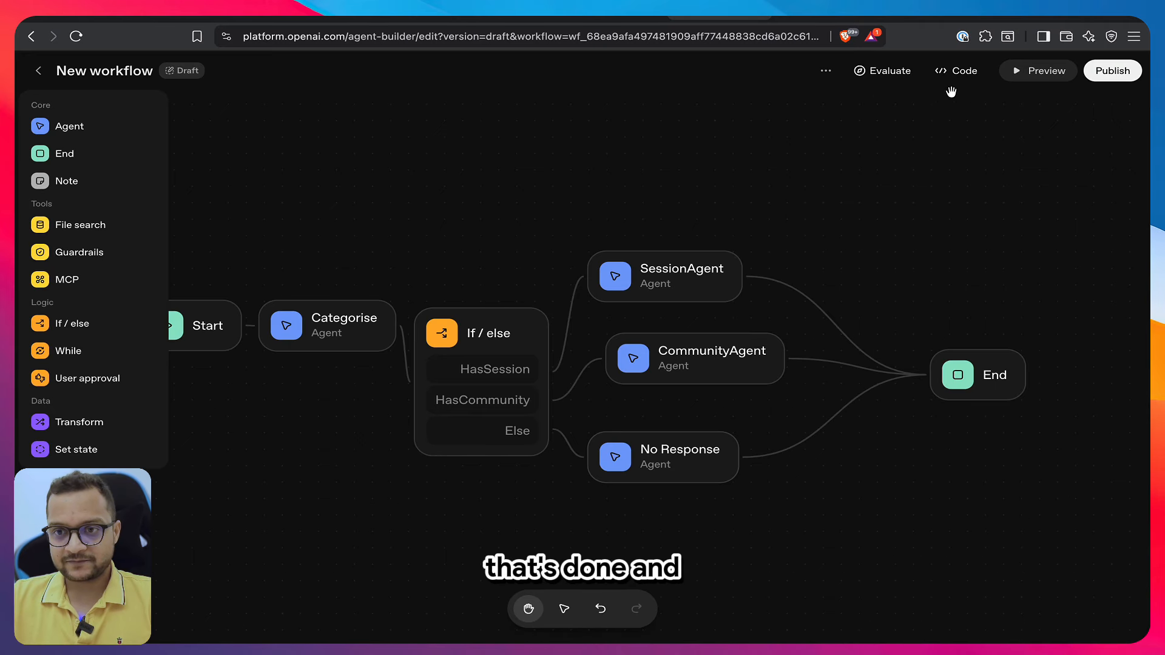
Ask "who is the pm of india" in a fresh workflow preview to check the revised No Response agent, and close the preview
left_click(1014, 76)
type("who ")
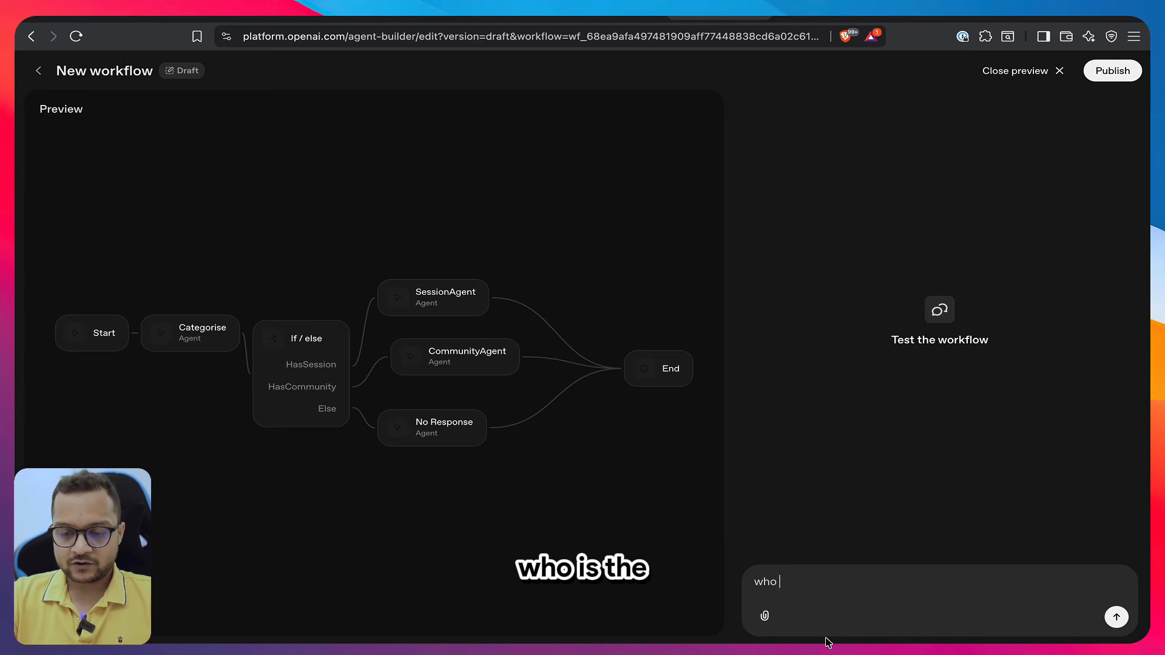
type("is the pm of")
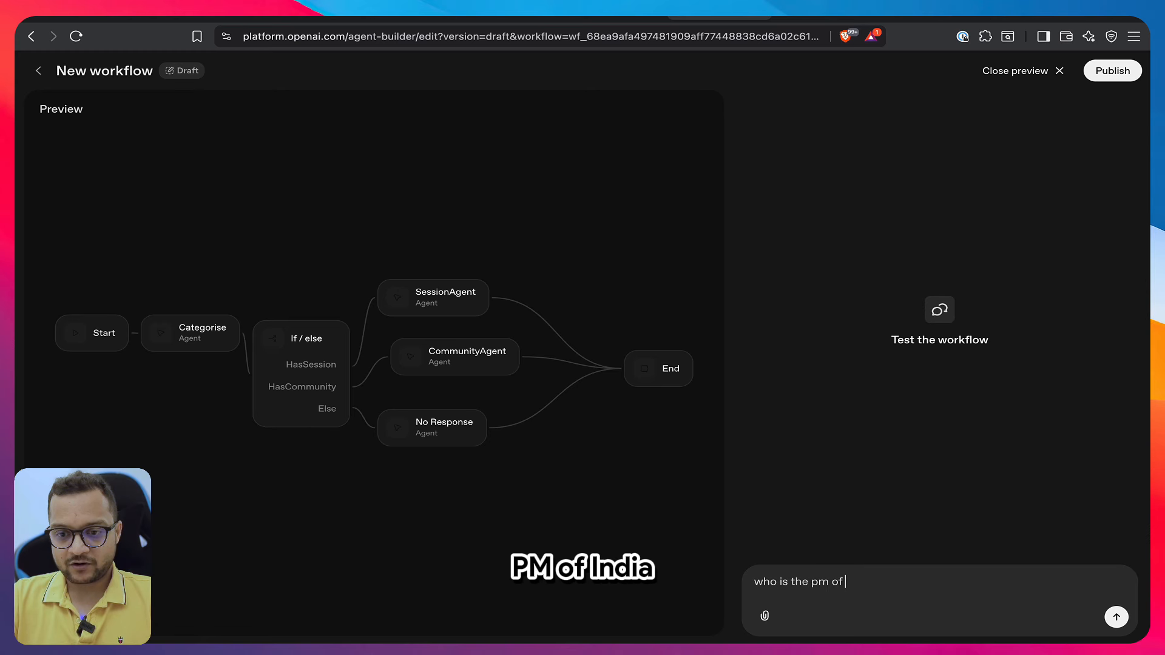
type(" india")
key("Return")
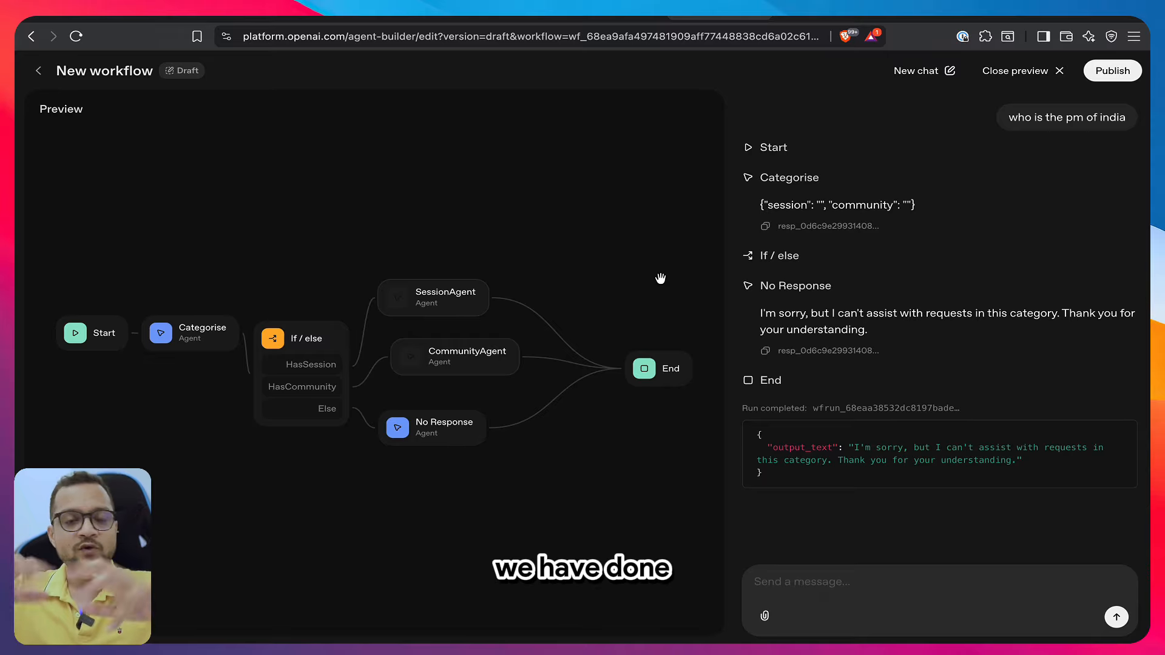
left_click(1019, 71)
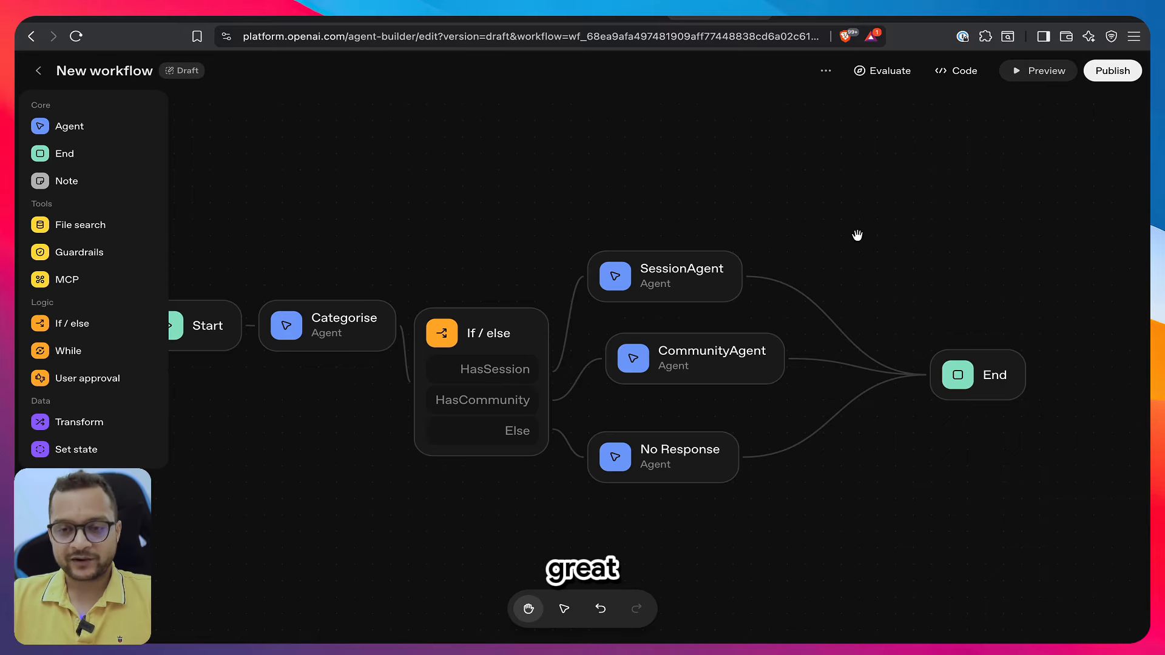
Ask "who is taking session on notebooklm" in another workflow preview, examine the routing and answer, and close the preview
left_click(1013, 72)
left_click(756, 582)
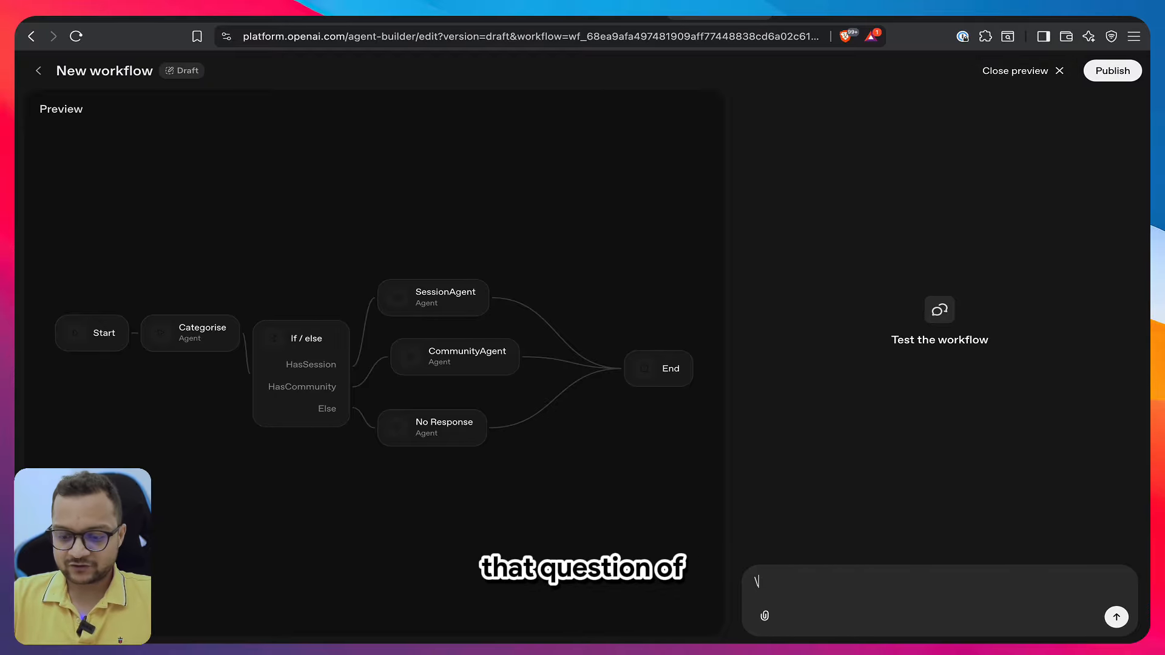
type("\\nblm")
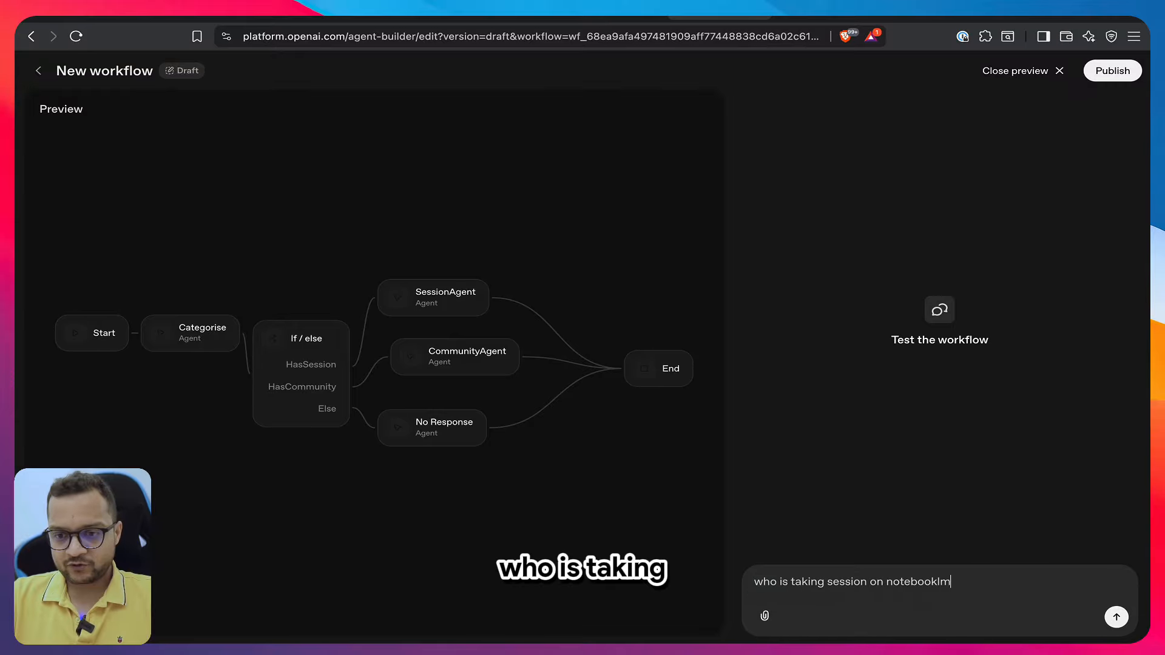
key("Return")
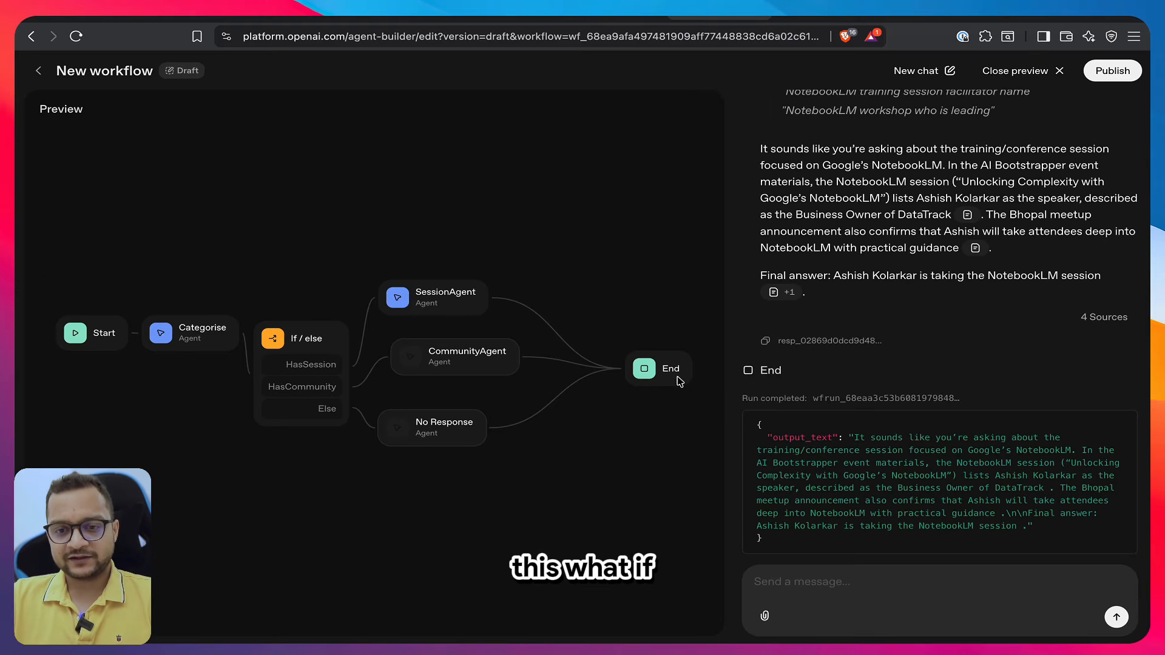
left_click(1007, 71)
Look at the End node's output schema settings without adding a schema, and delete the End node
left_click(995, 369)
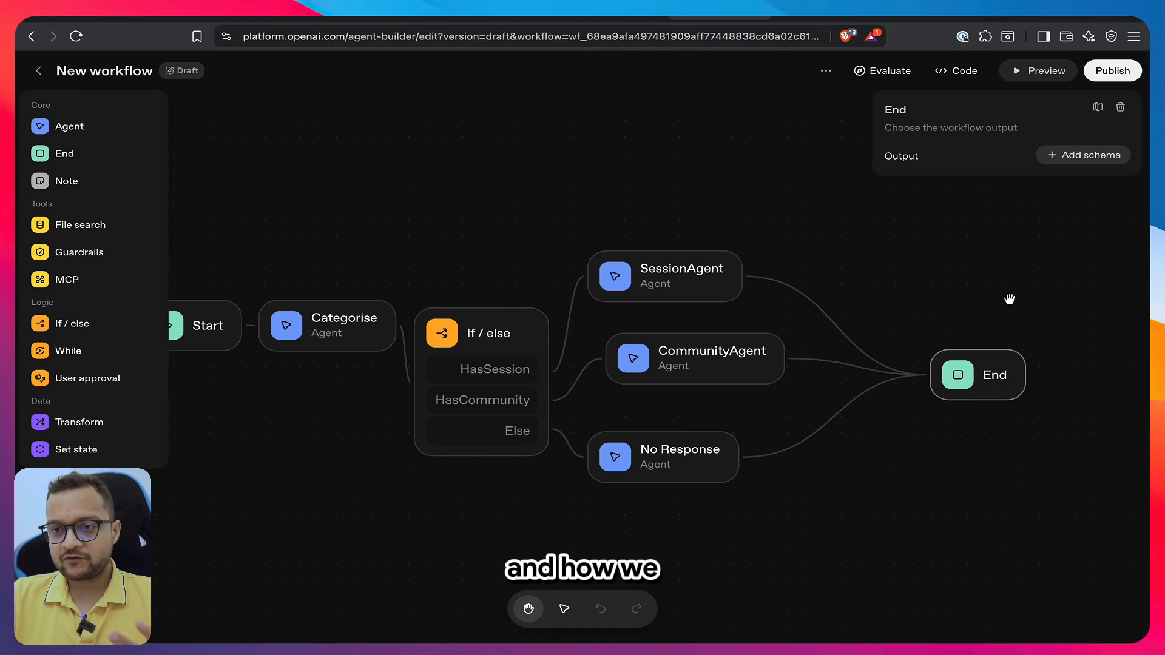
left_click(1082, 159)
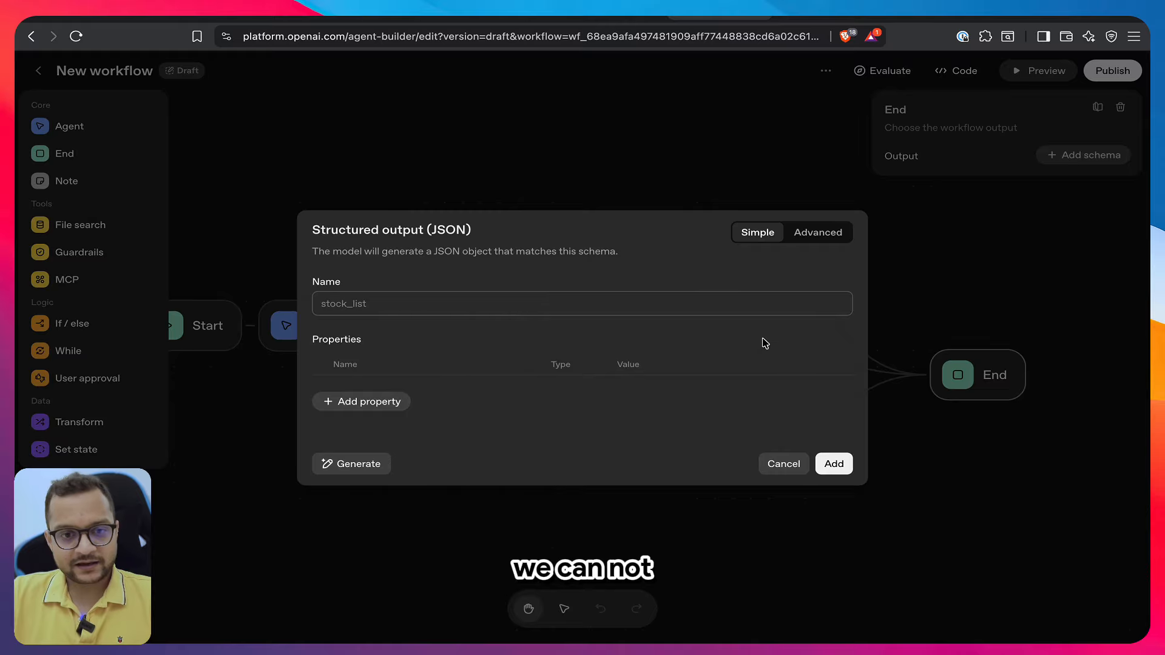
key("Escape")
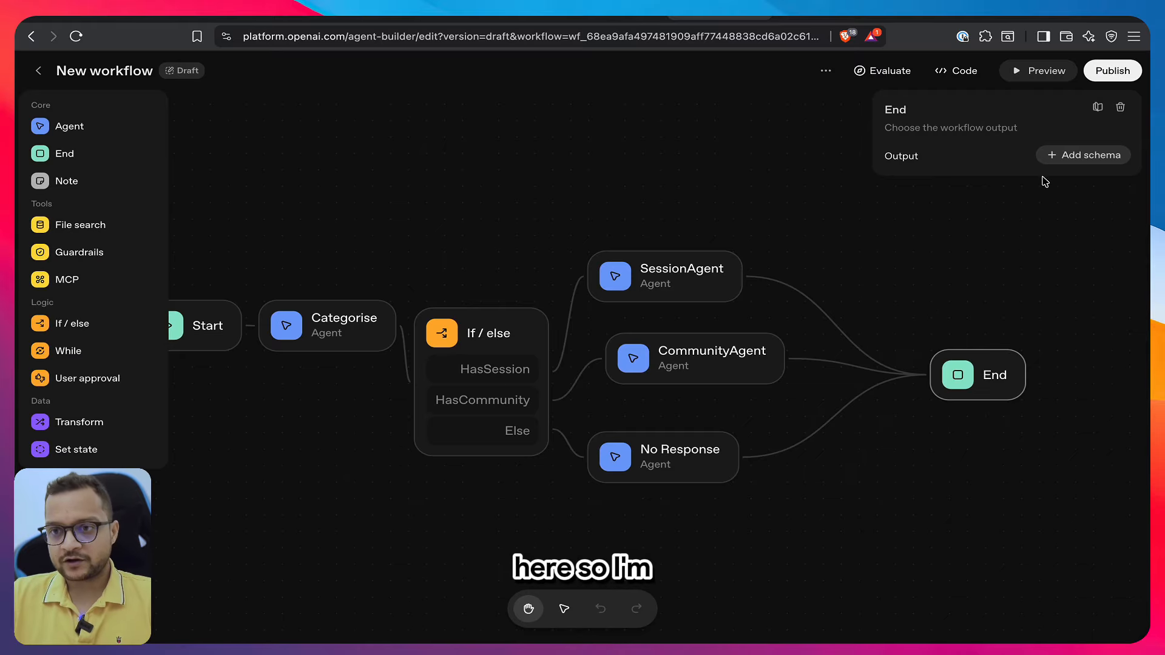
left_click(1121, 109)
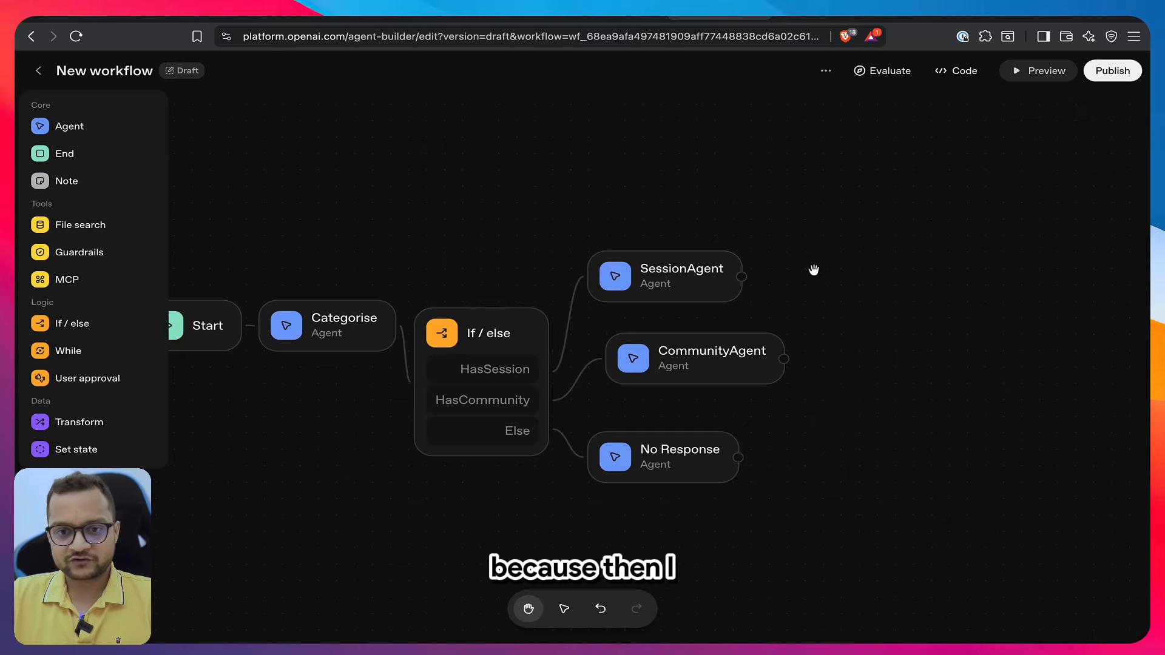
Set SessionAgent's output format to Widget and switch to Widget Builder to create a widget
left_click(695, 284)
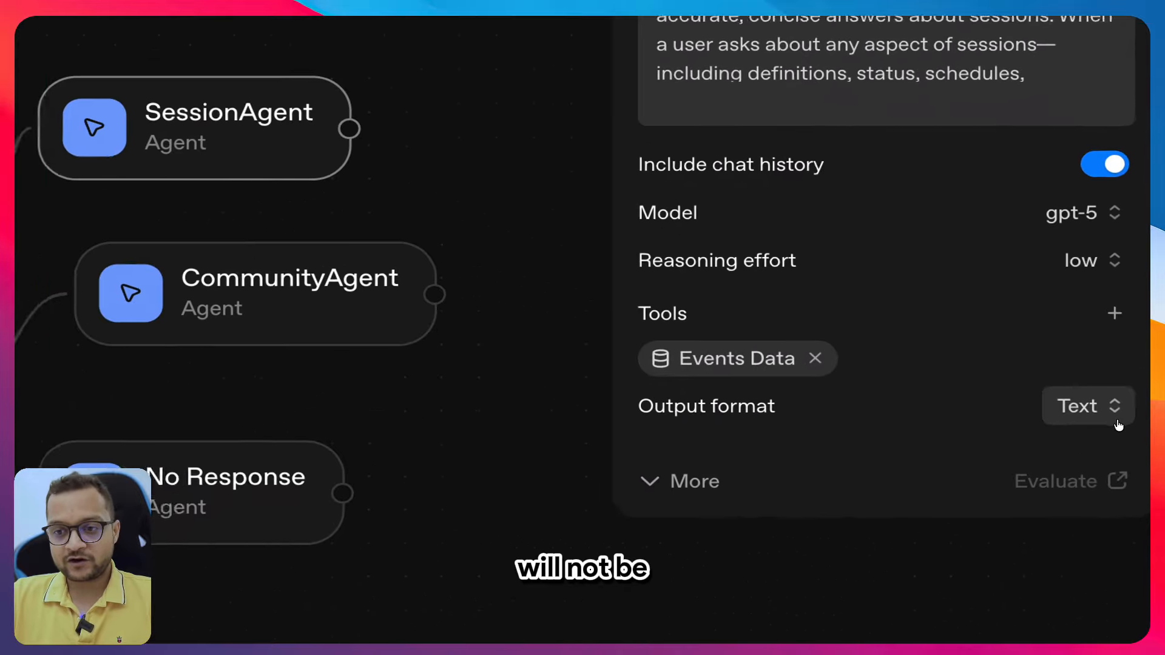
left_click(1120, 418)
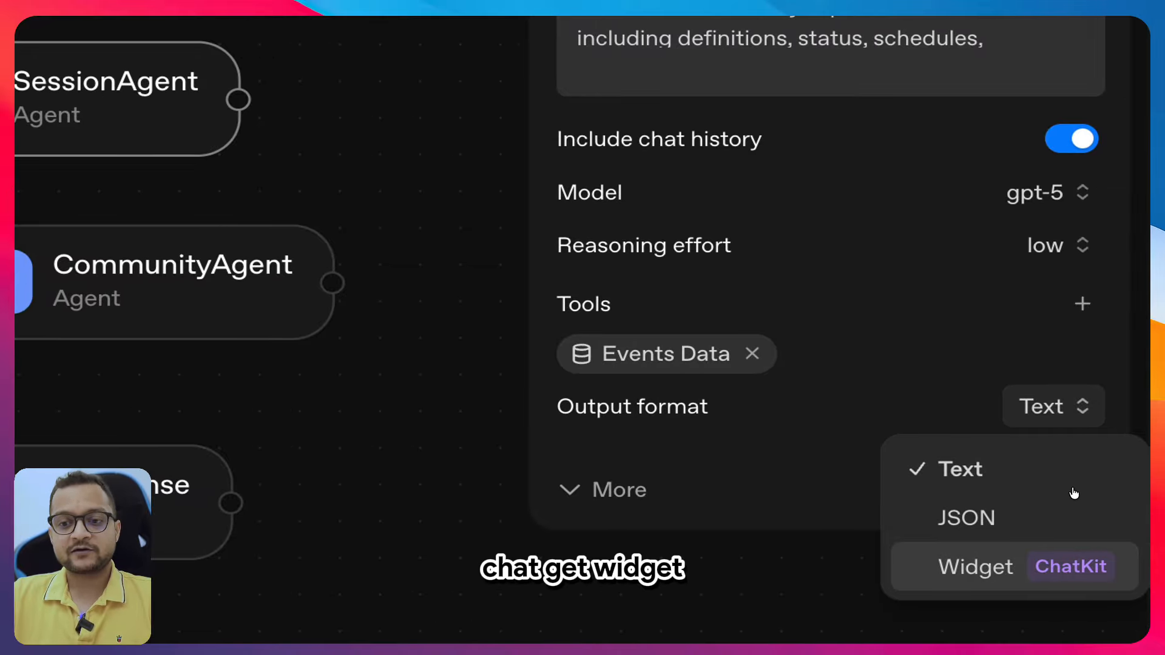
left_click(1068, 566)
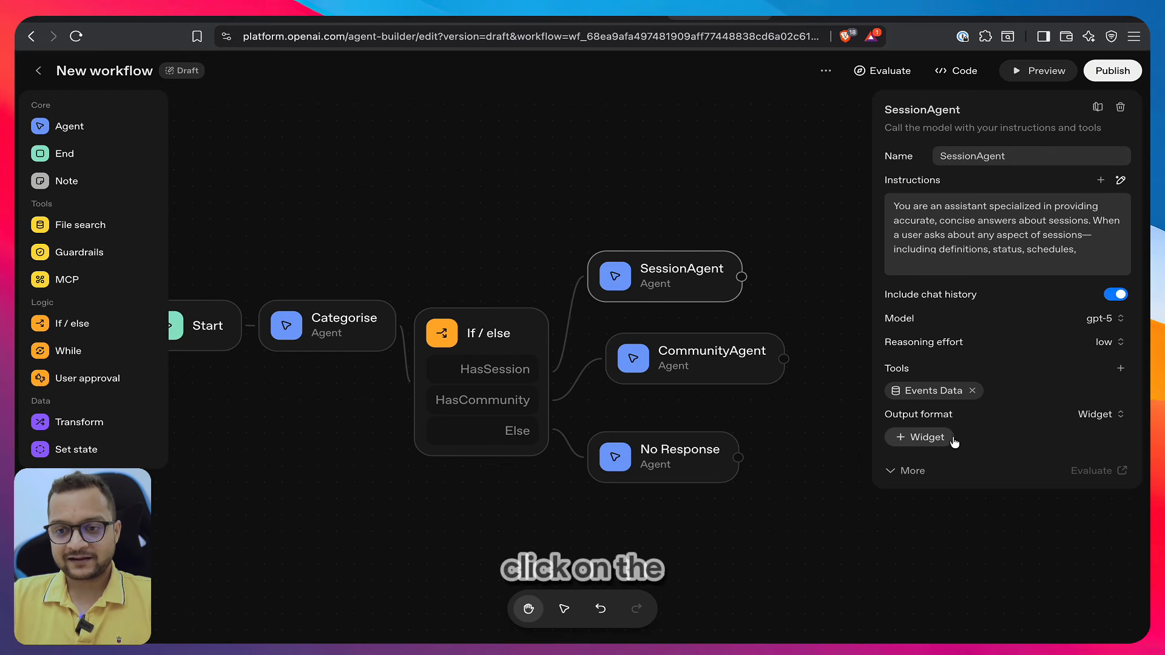
left_click(949, 441)
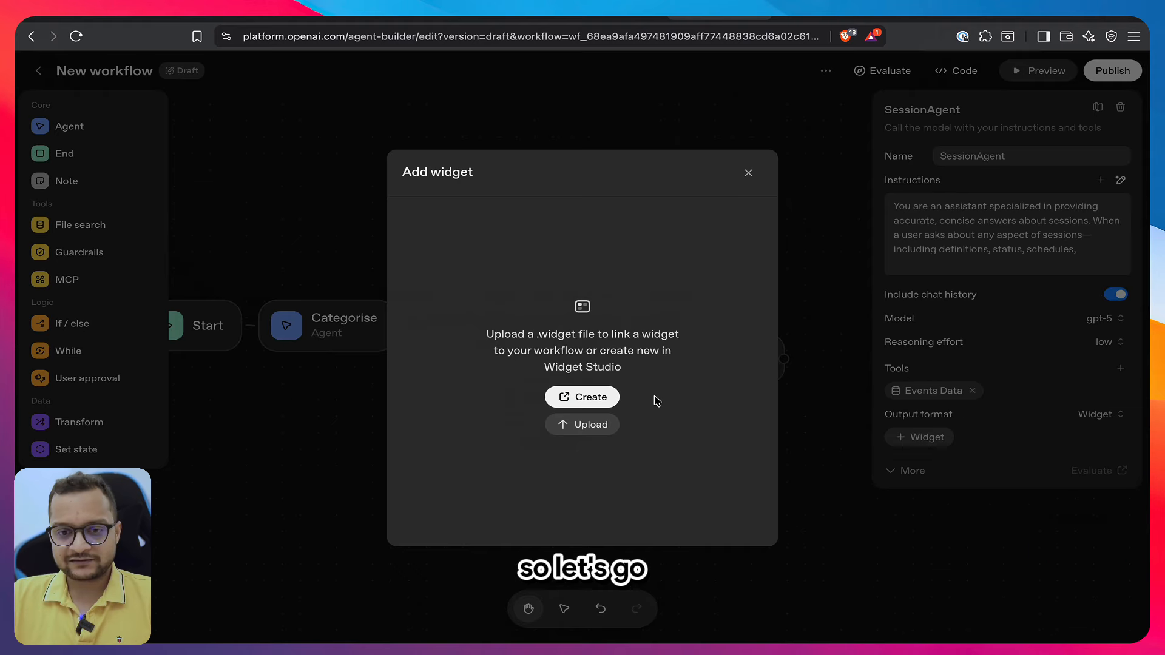
left_click(577, 399)
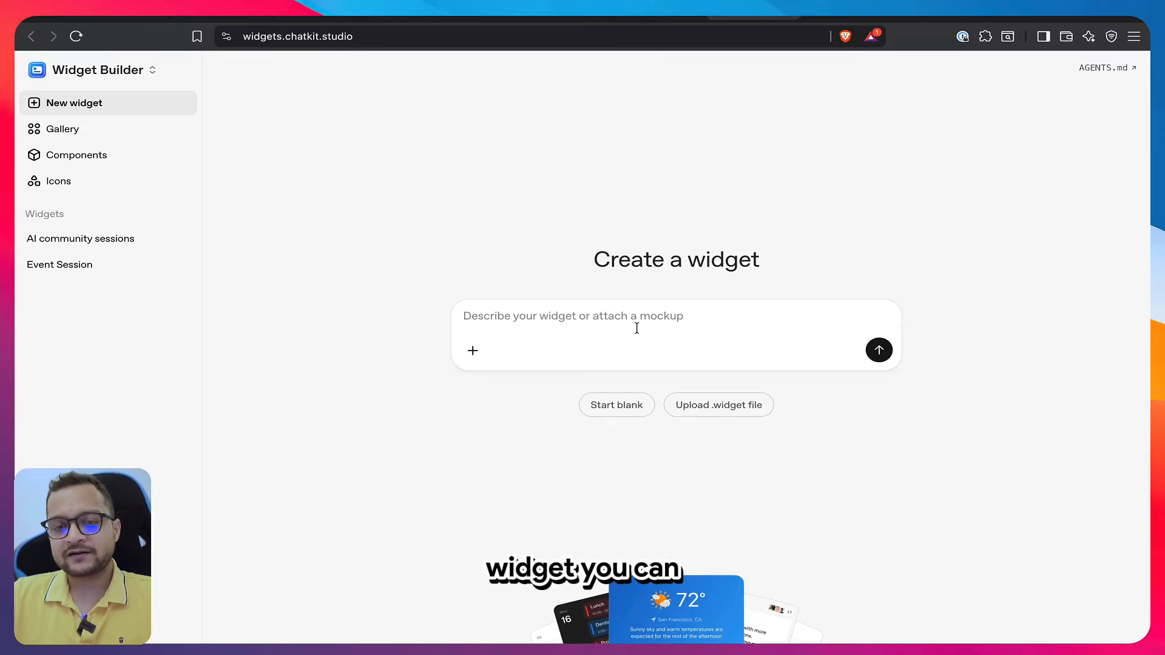
Browse the widget gallery and open the "Orchestrating Agents at Scale" breakout session card in the widget editor
left_click(54, 130)
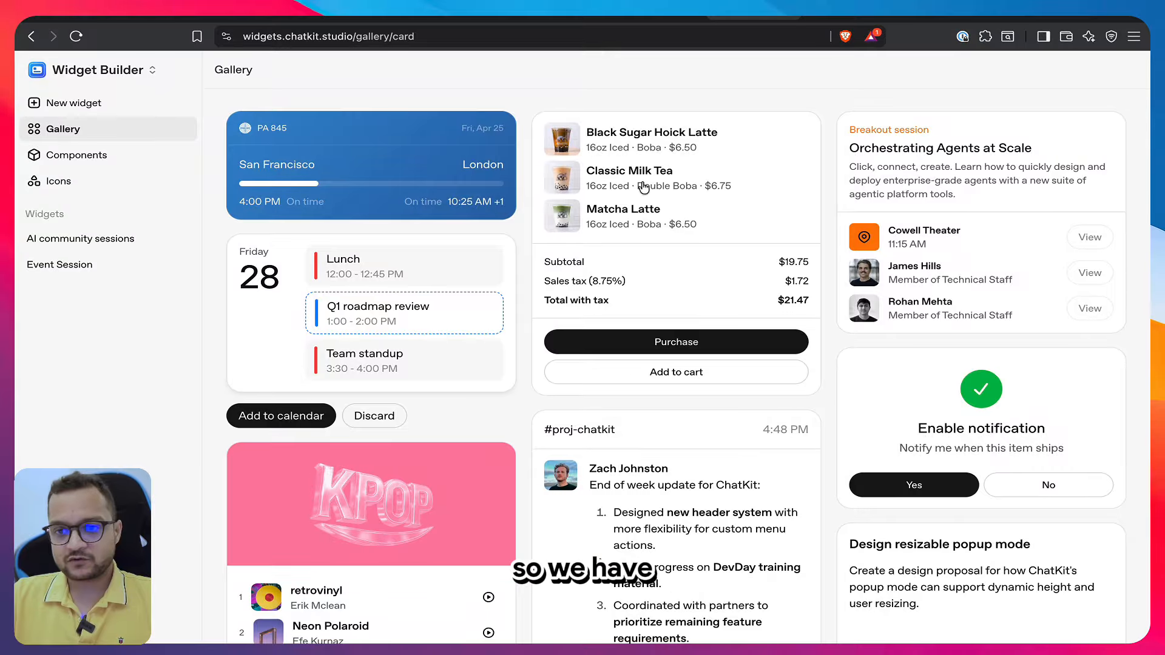
scroll(670, 346, "down", 5)
scroll(673, 325, "down", 6)
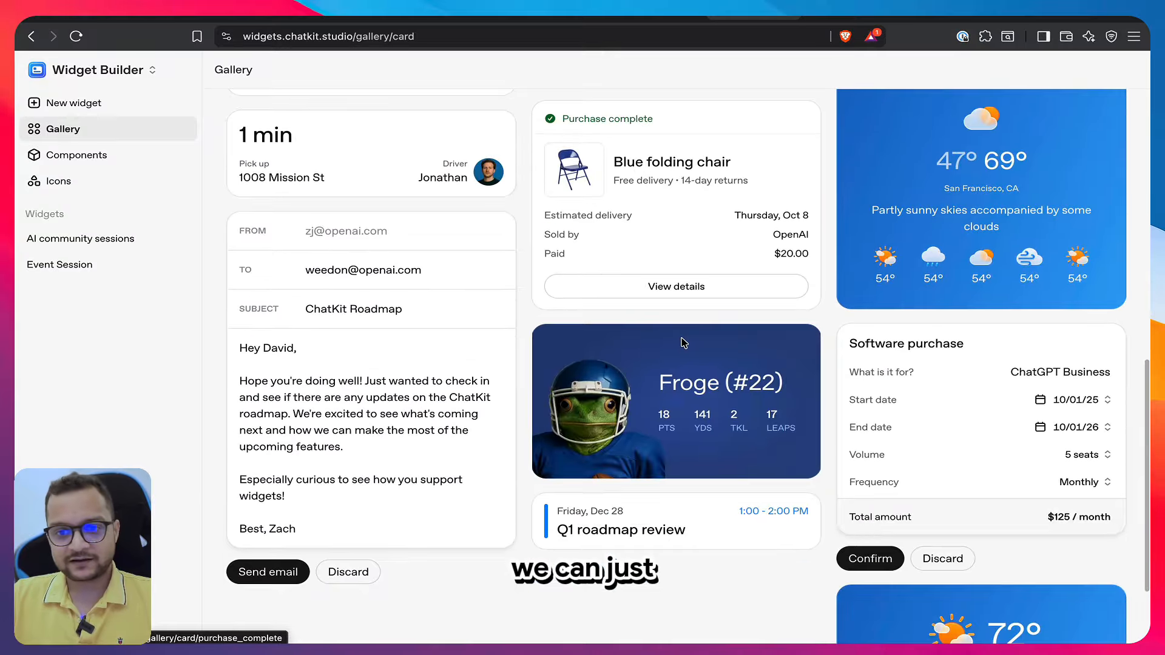
scroll(682, 342, "up", 11)
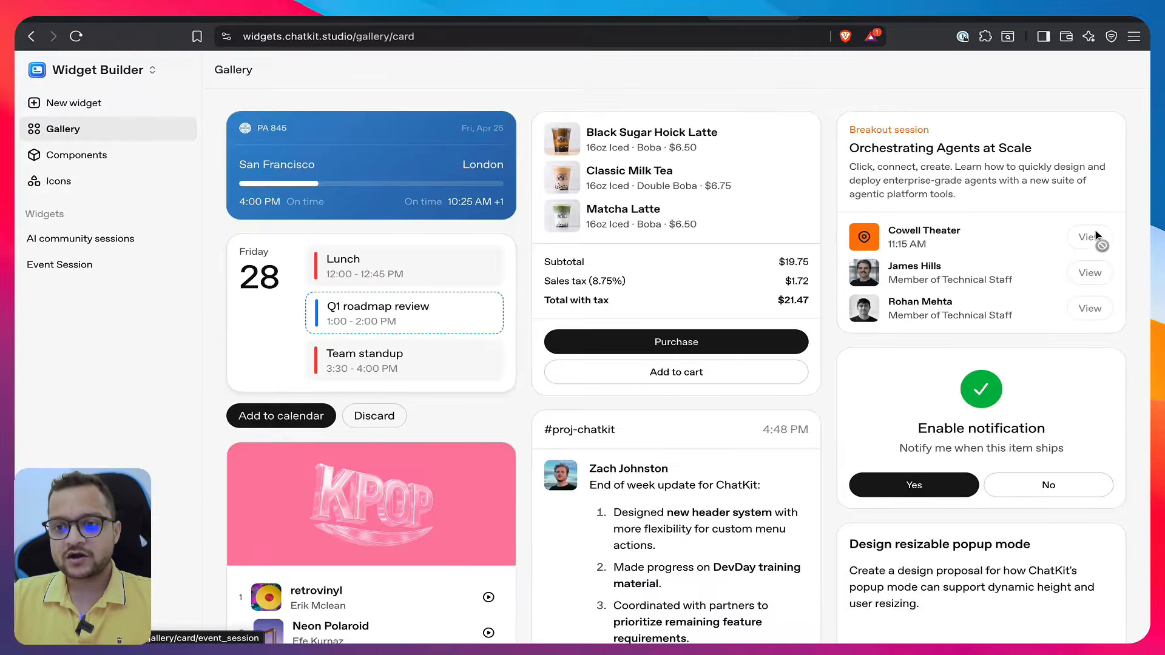
left_click(979, 183)
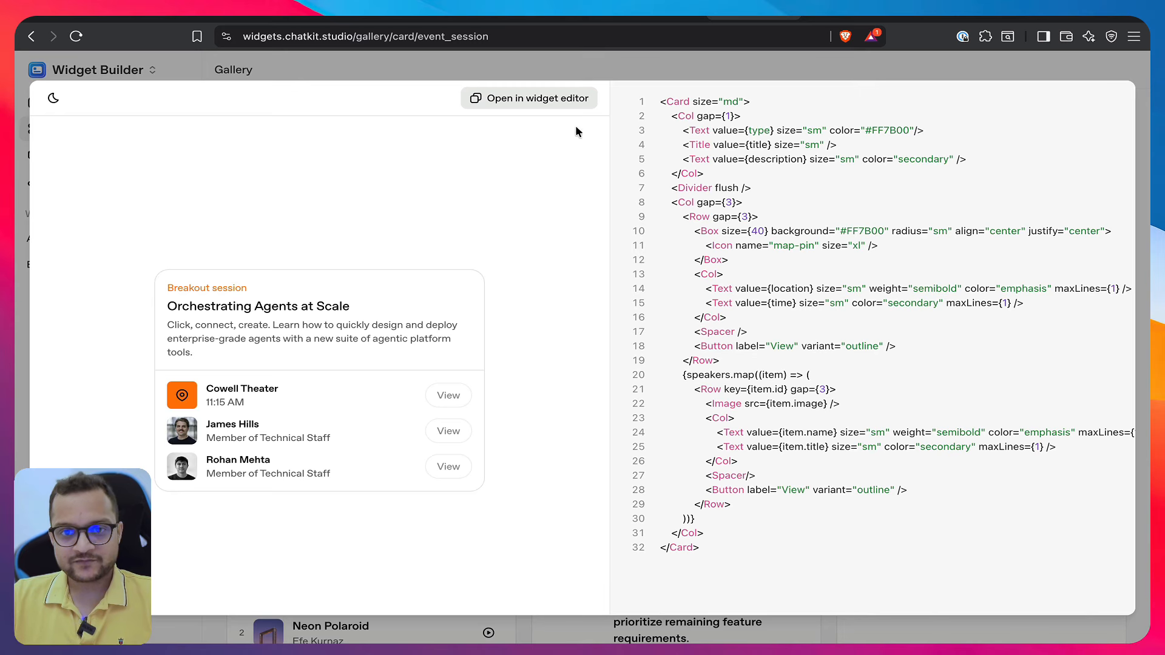
left_click(548, 99)
Review the Event Session widget's code and try to download its widget file to Downloads
scroll(521, 273, "down", 8)
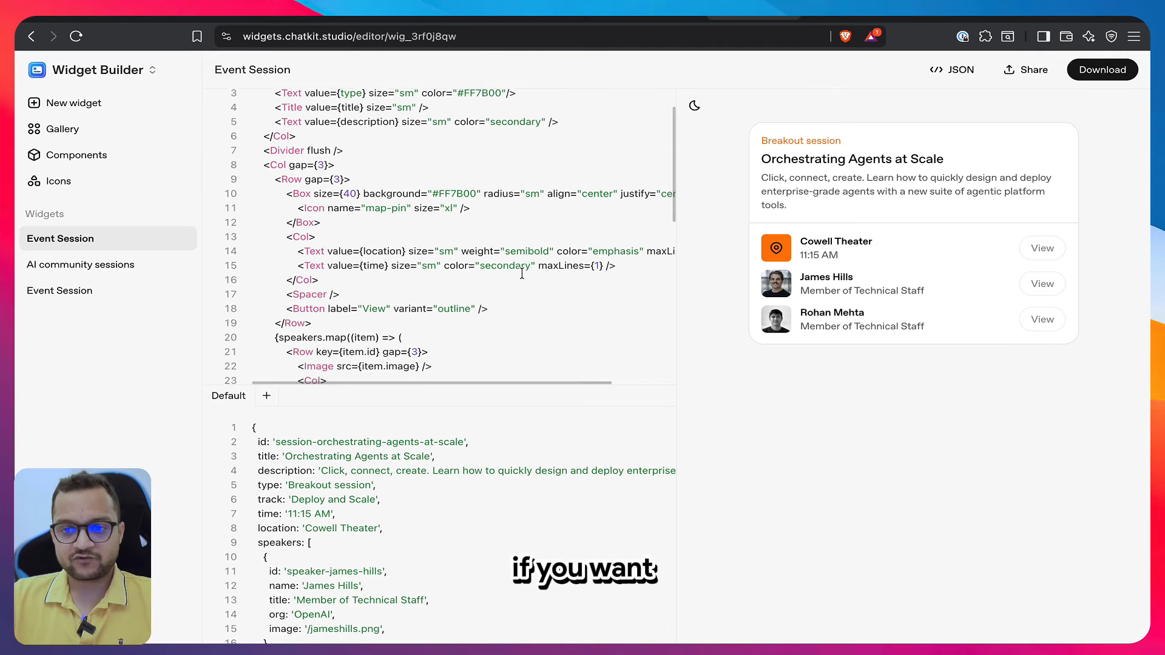
scroll(522, 273, "up", 8)
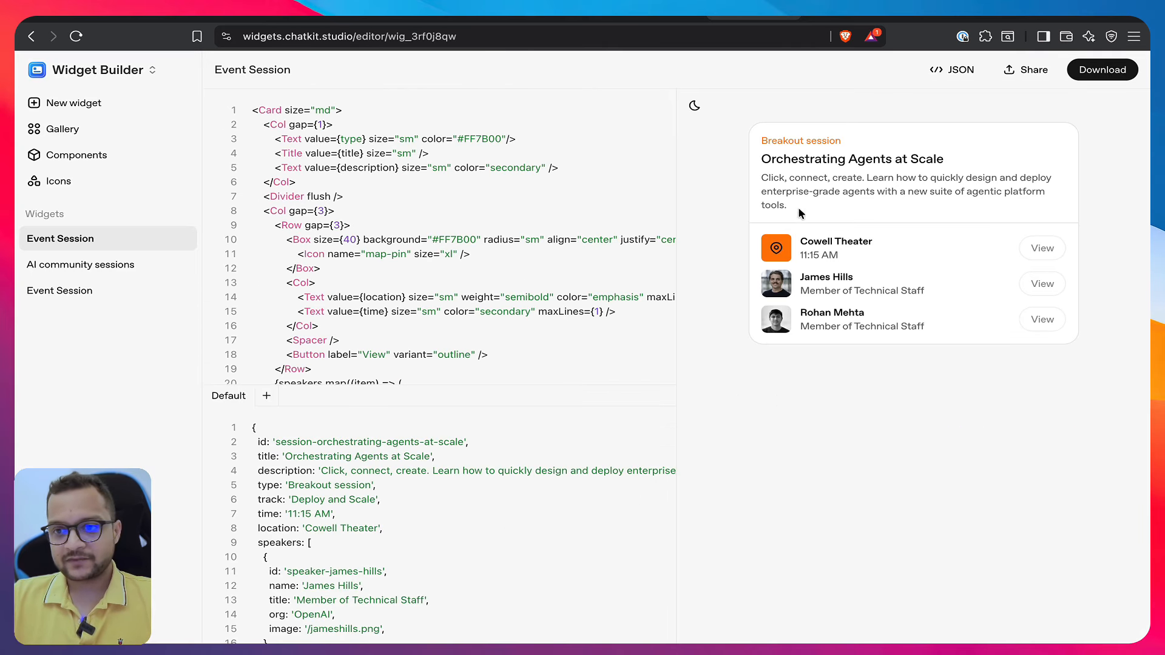
left_click(1122, 74)
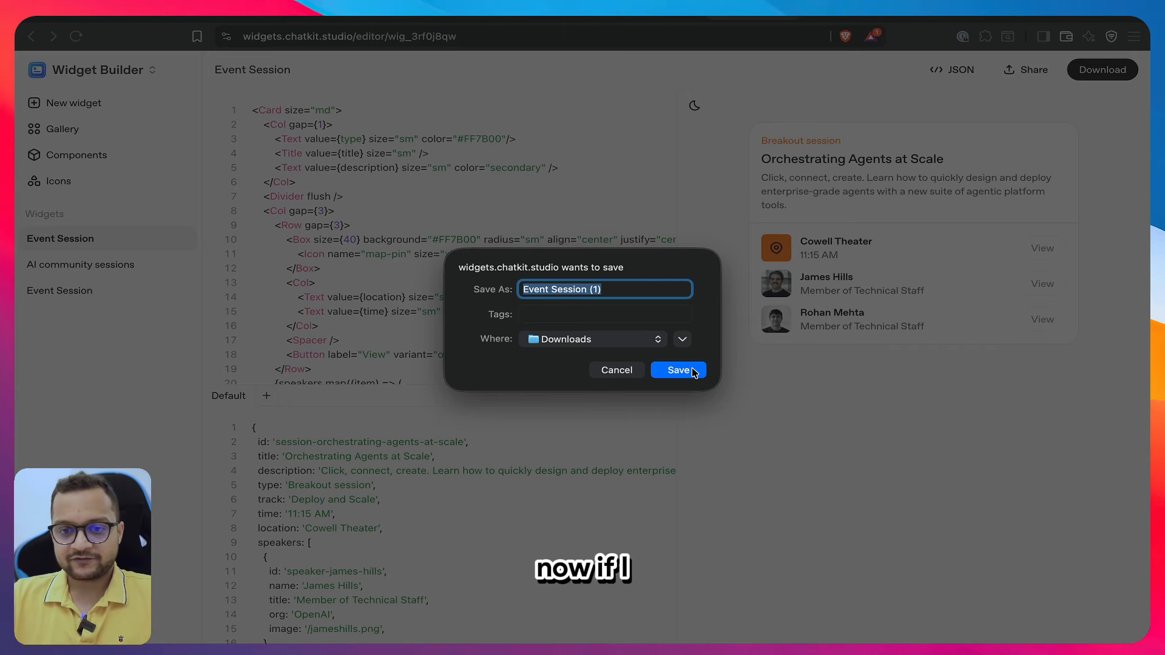
left_click(662, 374)
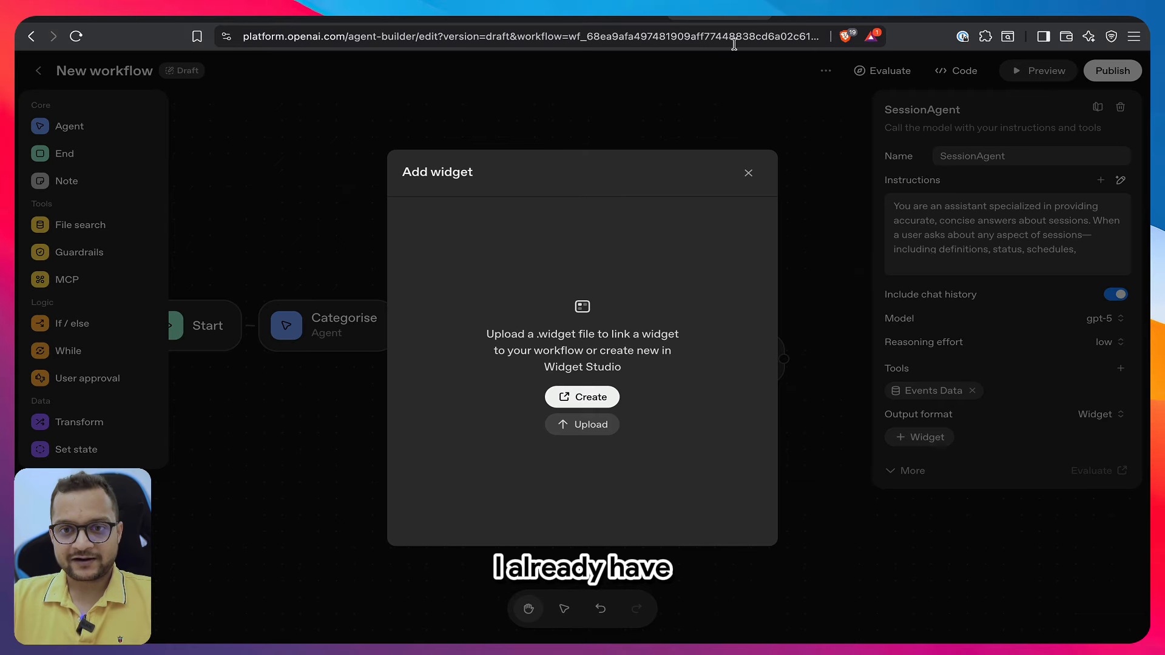
Upload "Event Session.widget" from Downloads as SessionAgent's output widget and inspect its preview
left_click(583, 425)
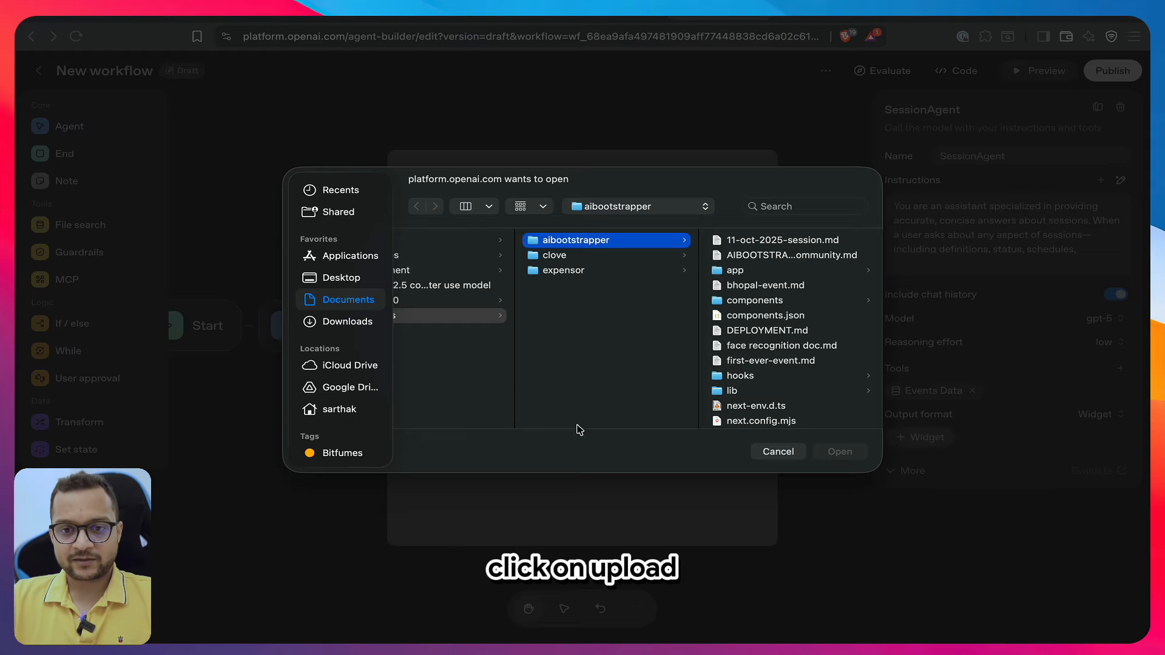
left_click(347, 321)
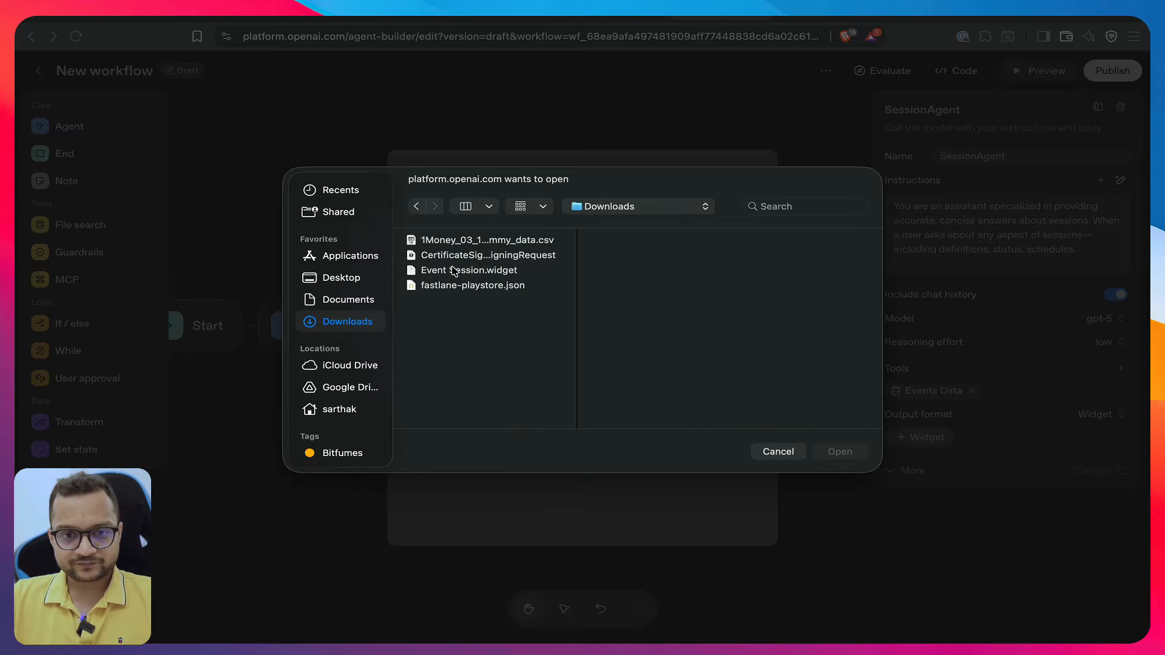
double_click(454, 277)
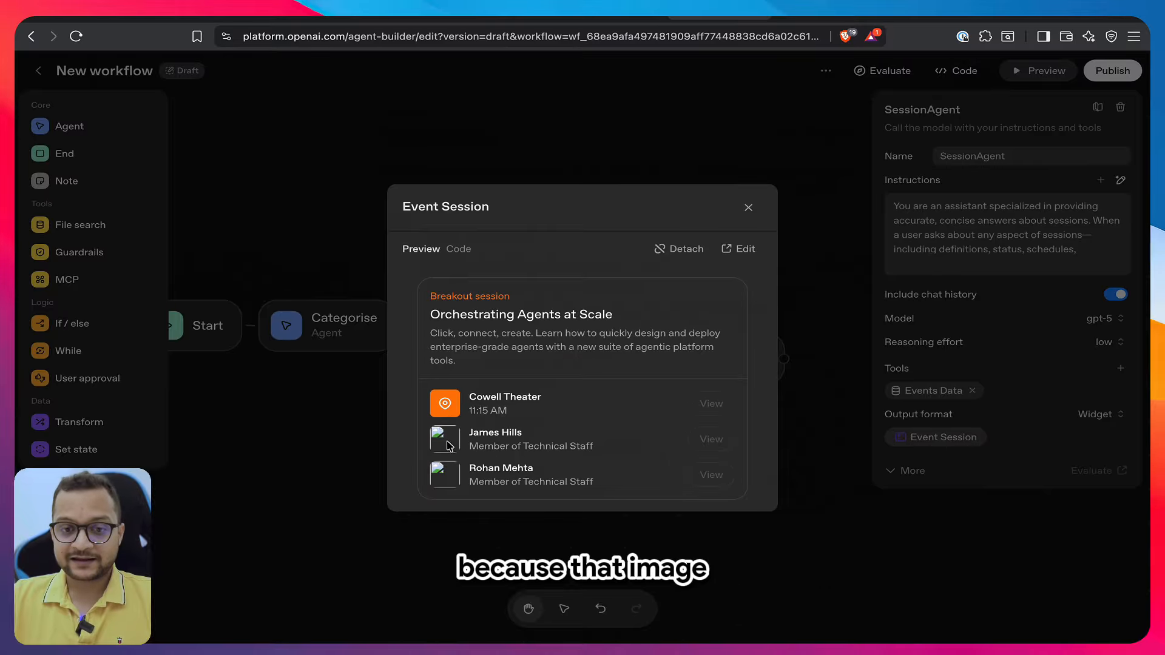
right_click(449, 446)
left_click(780, 149)
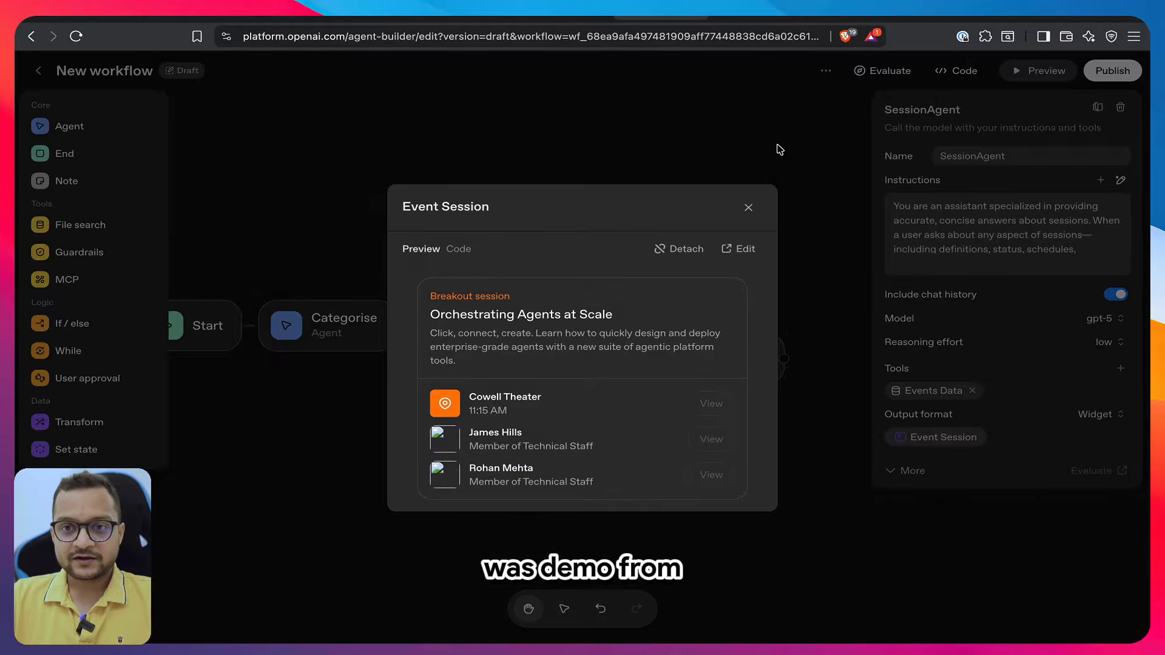
Check the page behind the sample speaker's broken image link, then close that page and the Event Session widget preview
left_click(763, 24)
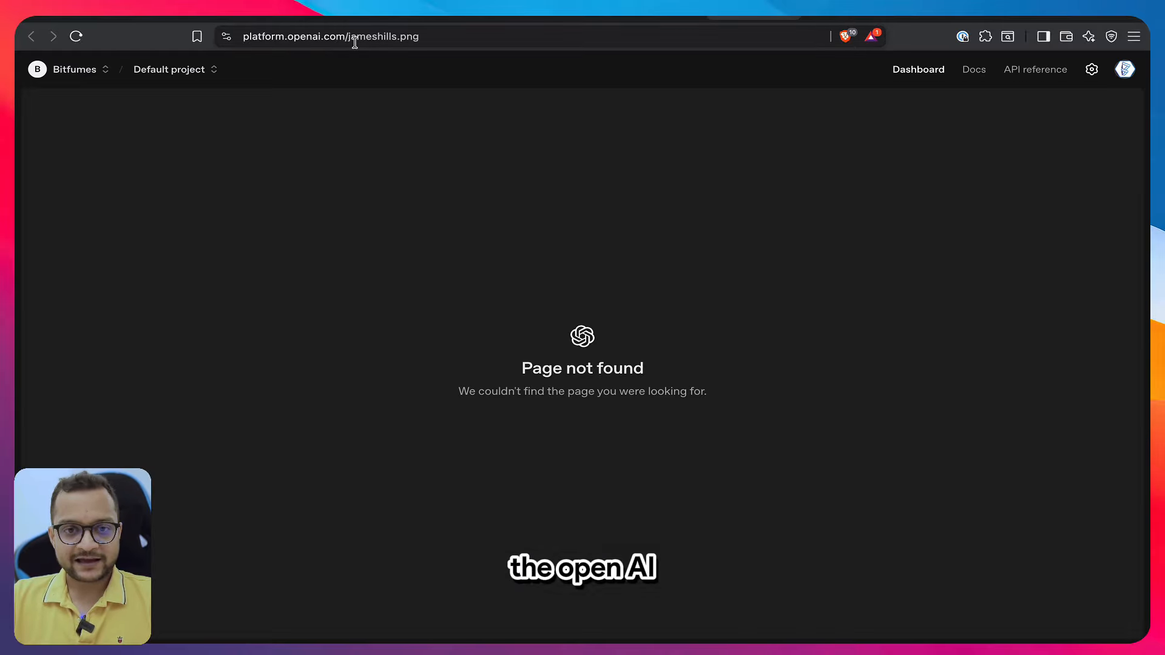
key("super+w")
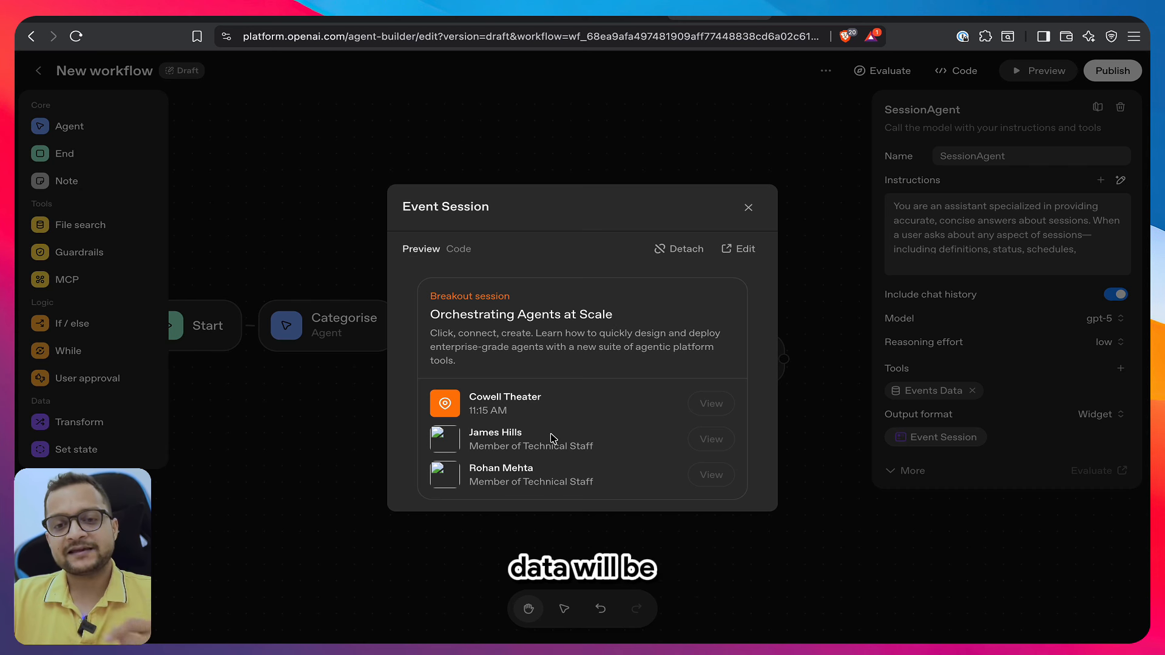
left_click(747, 208)
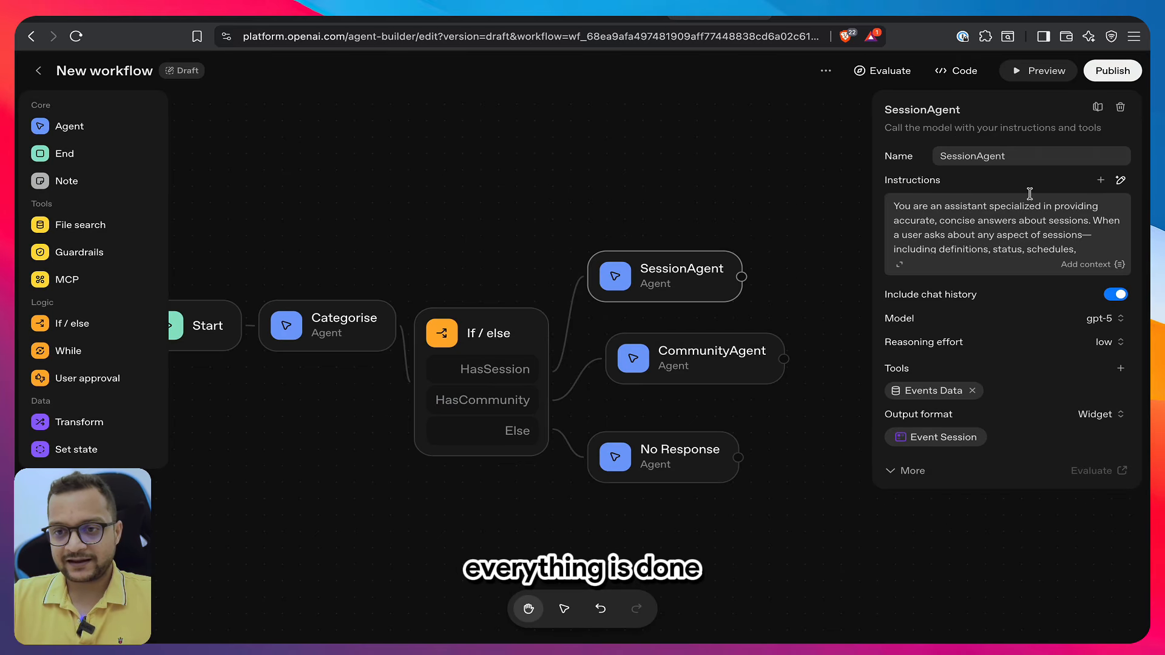
Test the workflow in preview with the question "who is taking session on notebooklm" and read the Categorise output
left_click(1017, 73)
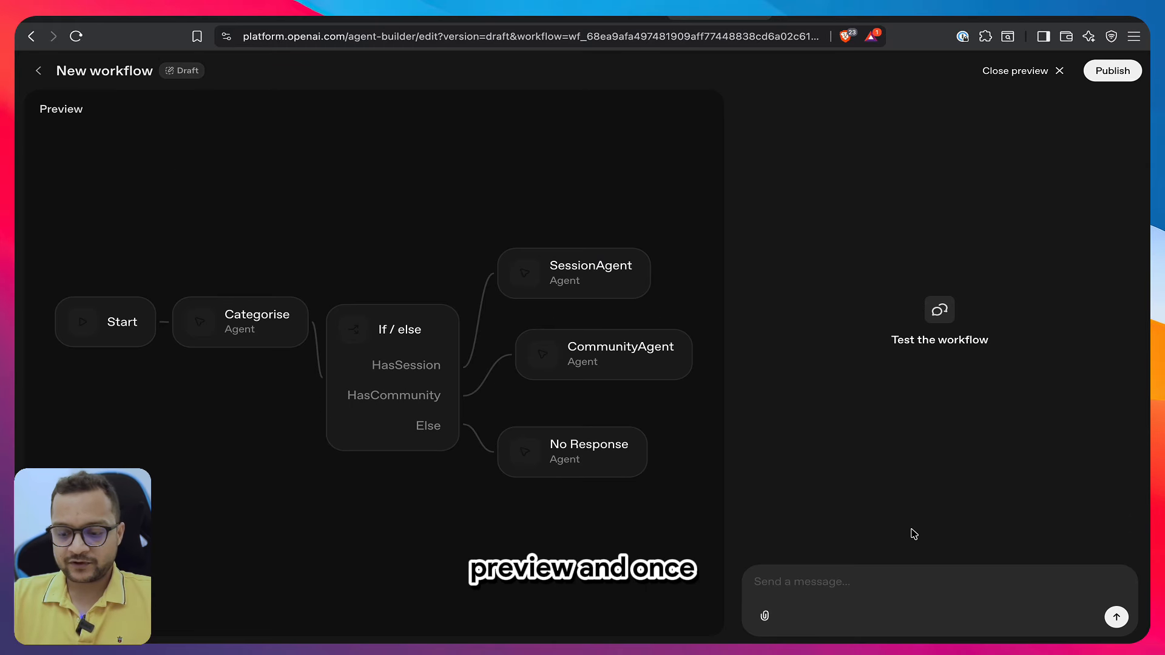
type("w")
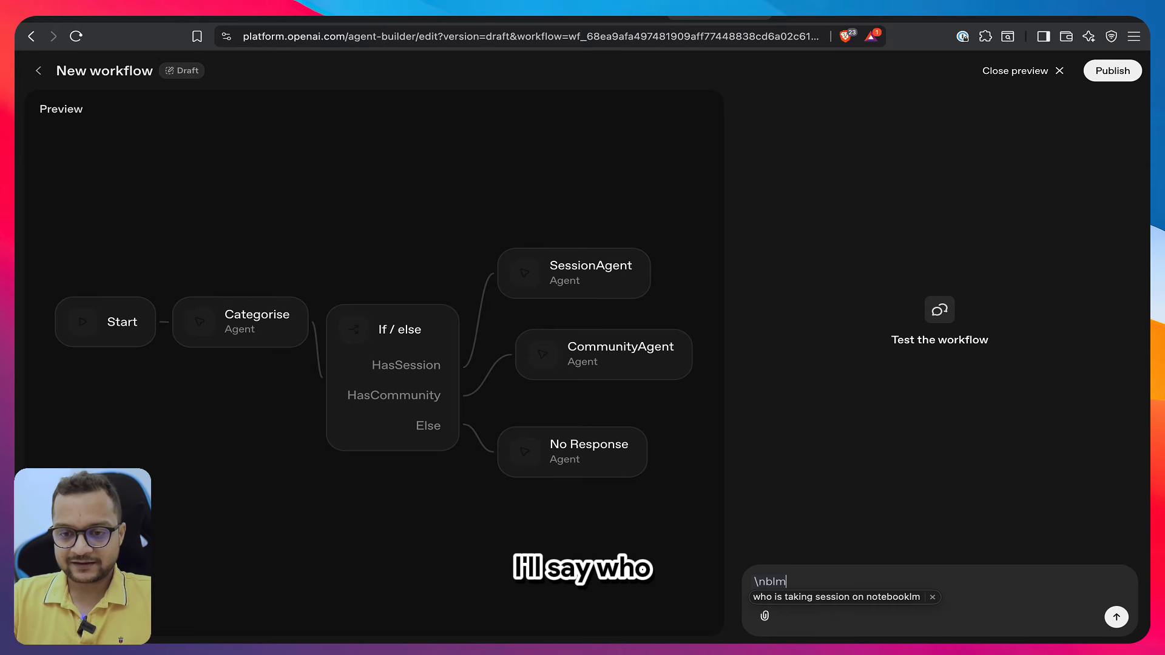
key("Down")
key("Return")
key("Return")
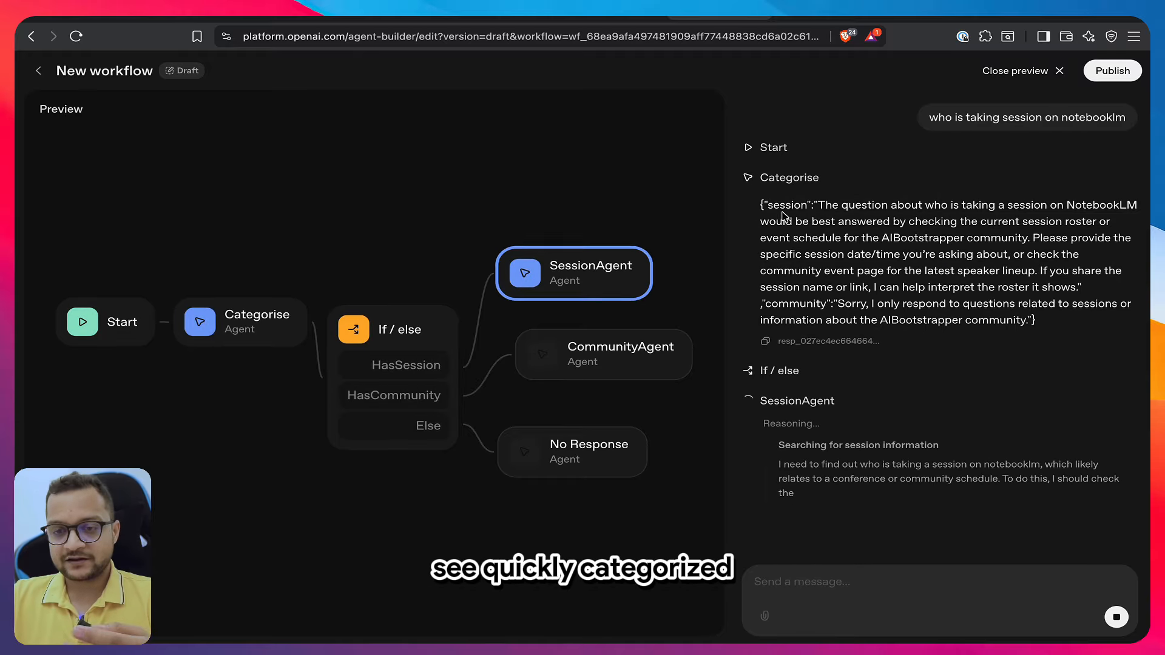
left_click_drag(780, 205, 844, 258)
left_click(844, 258)
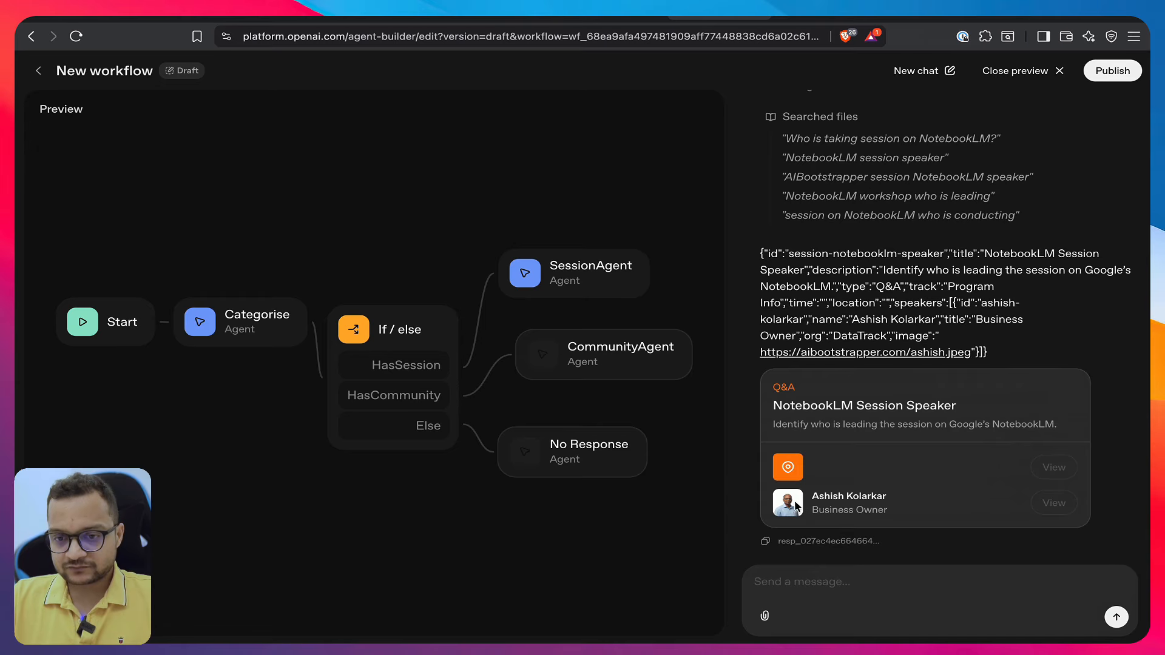
View the speaker's photo from the result widget in a separate browser tab, then close that tab
right_click(796, 506)
left_click(825, 450)
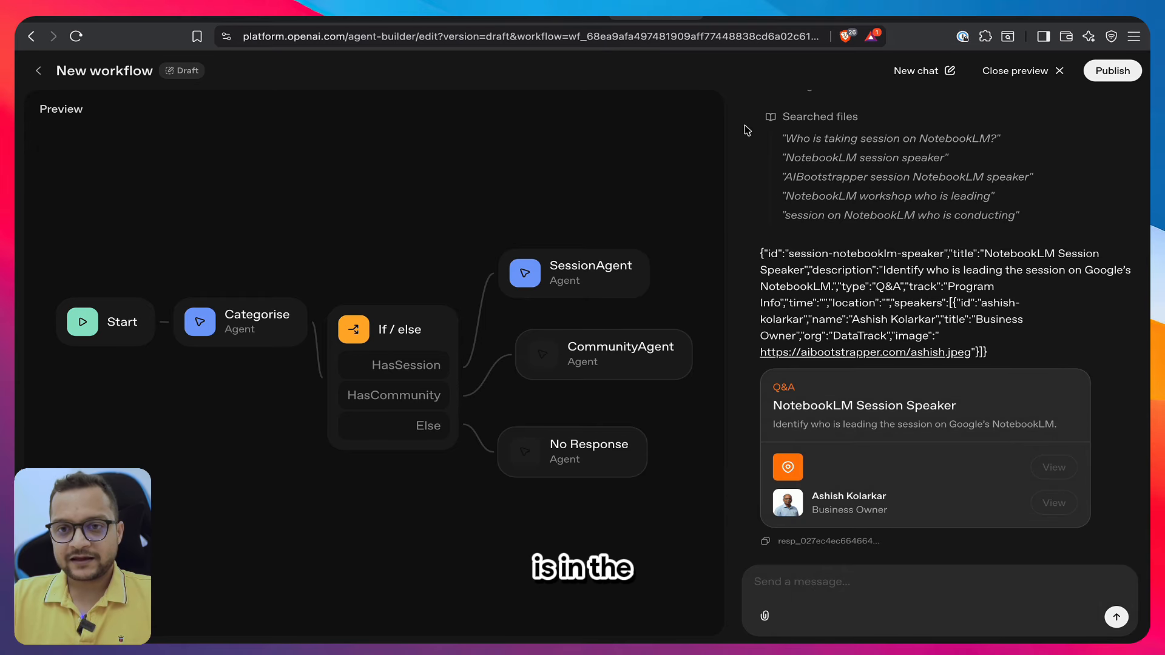
left_click(754, 17)
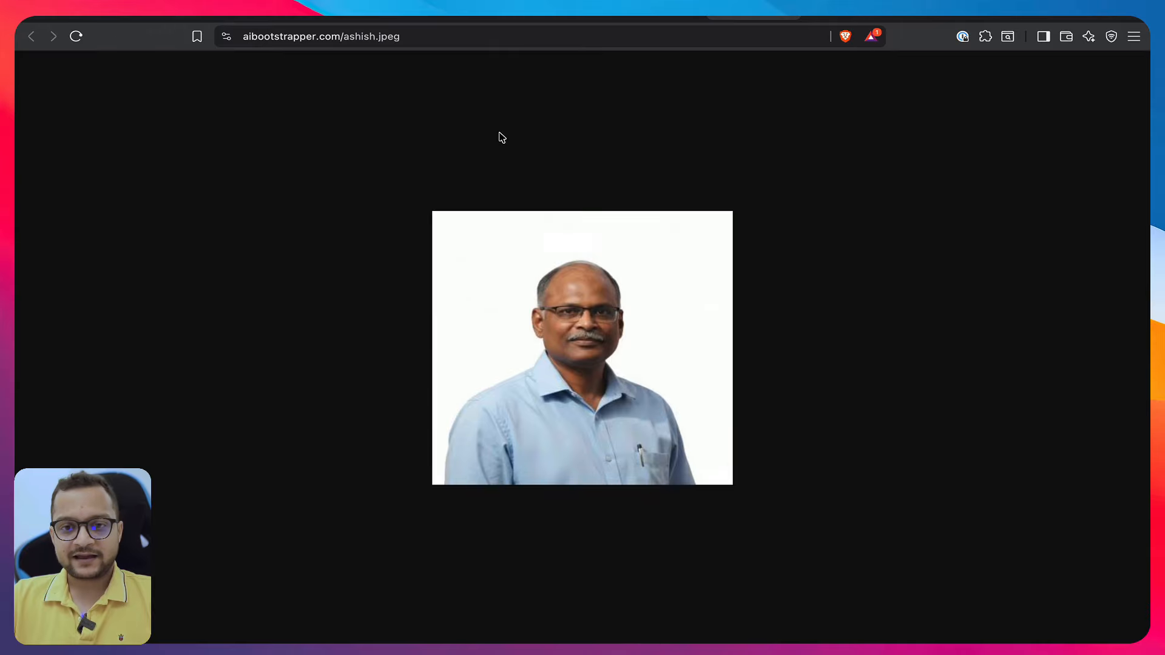
key("super+w")
Switch to Cursor, hide the terminal and open the end of 11-oct-2025-session.md
key("ctrl+Right")
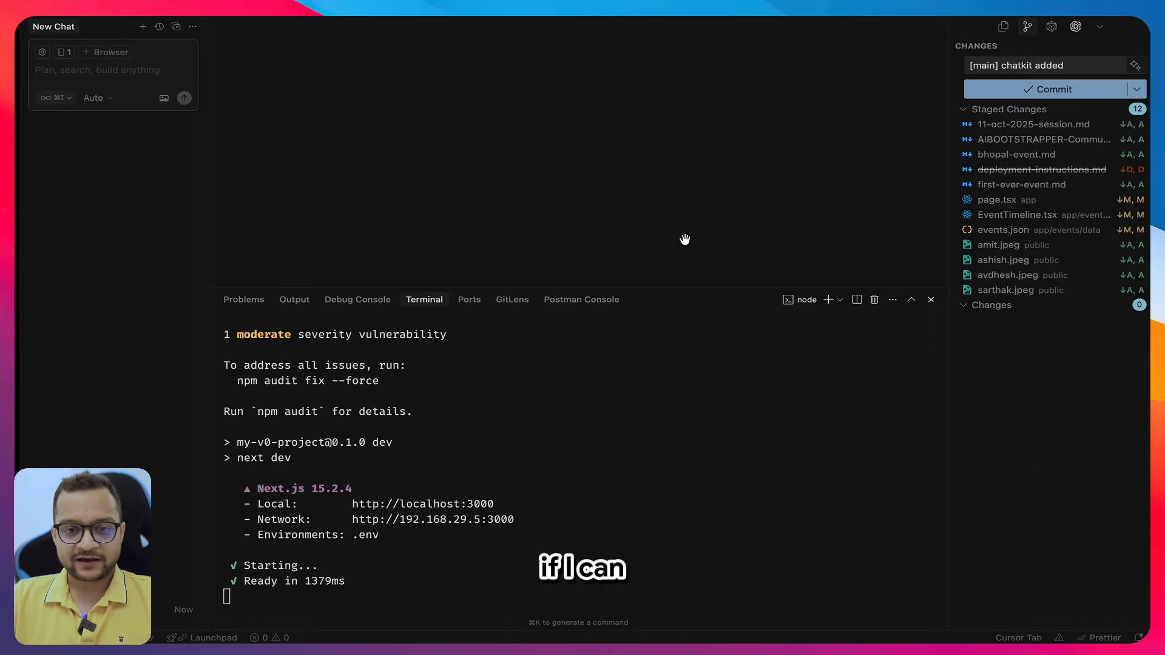
key("super+j")
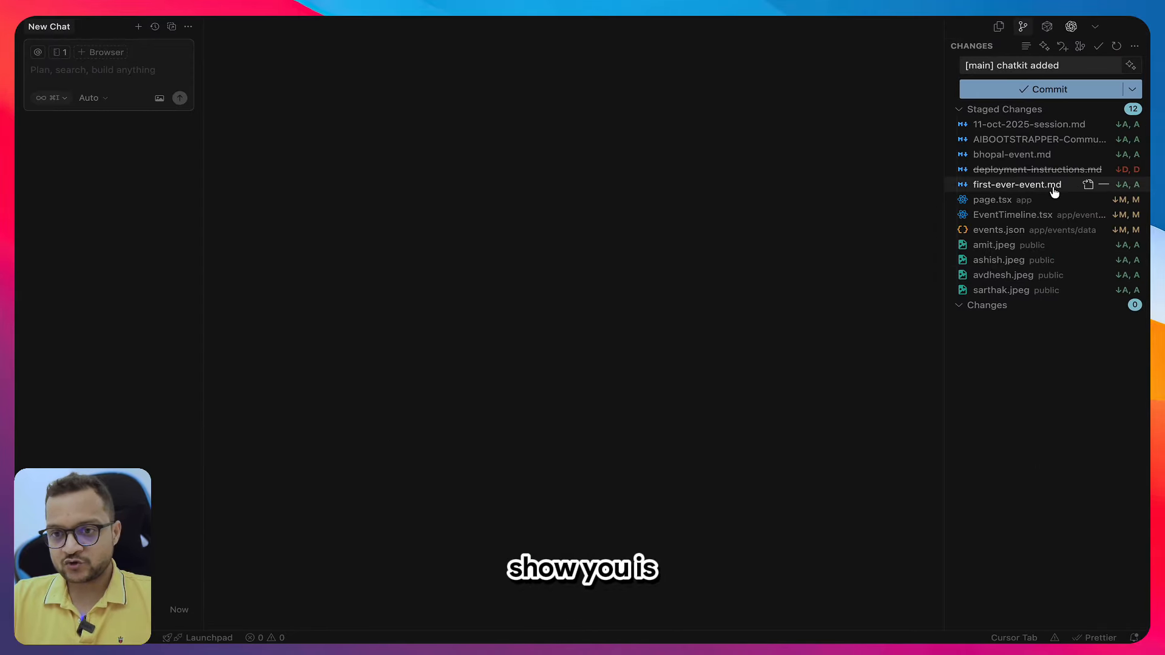
left_click(1053, 124)
left_click(799, 262)
key("super+Down")
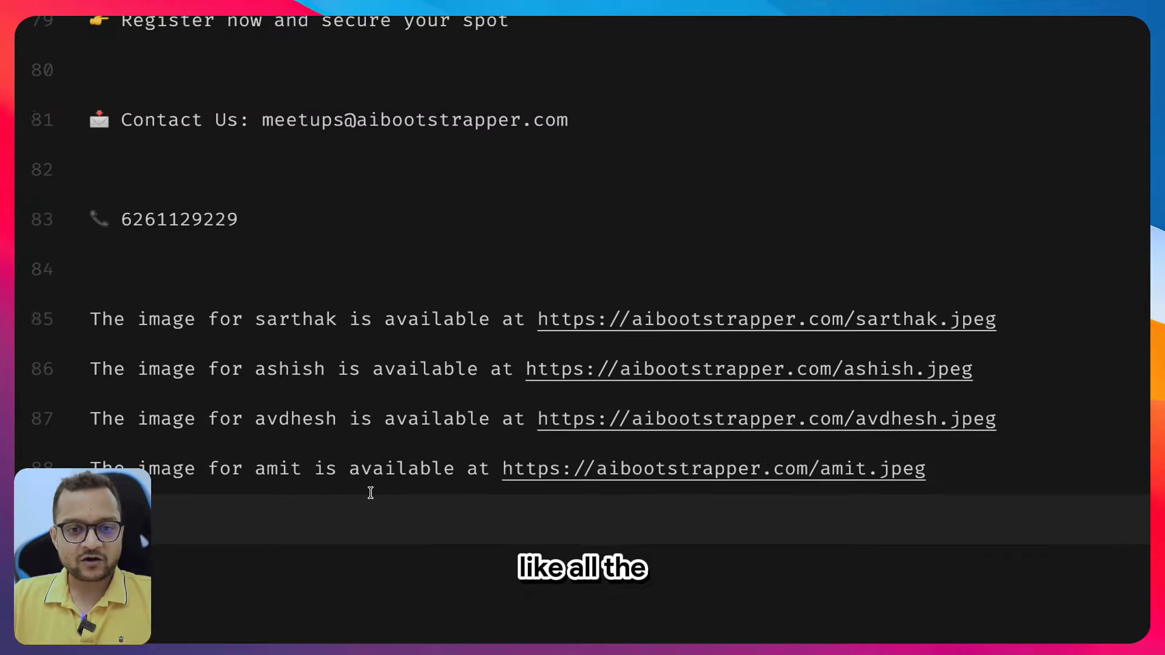
Review the four speaker image link lines at the end of the session file, then close the file and the sidebar
key("shift+Up")
key("shift+Up")
key("shift+Up")
key("shift+Up")
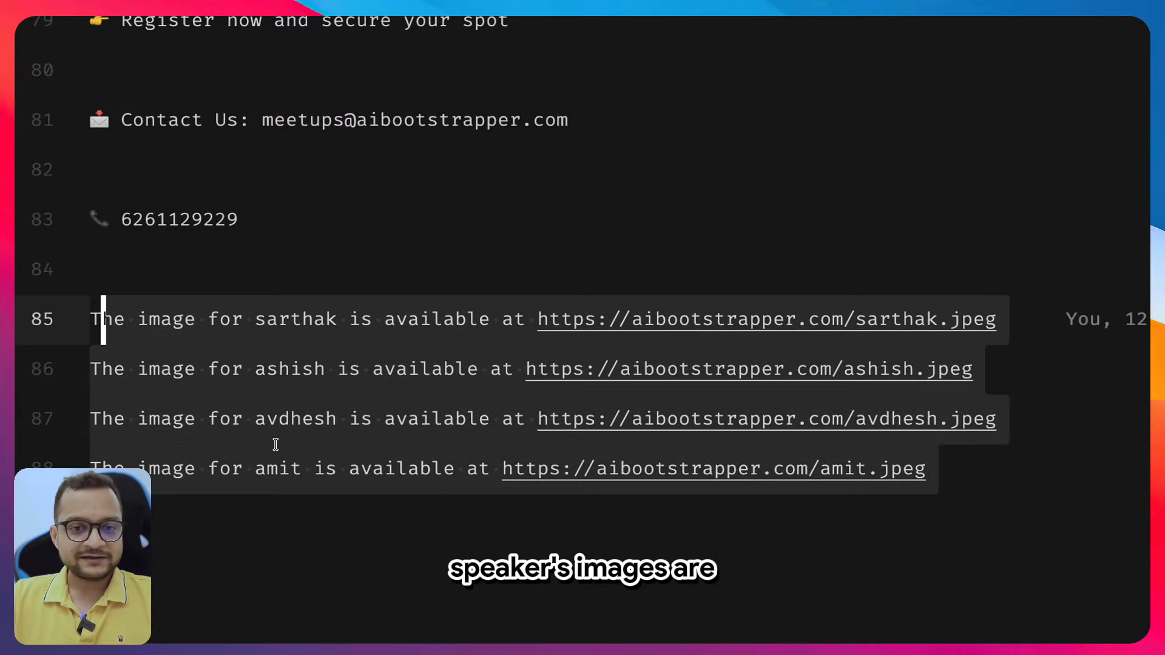
left_click(520, 589)
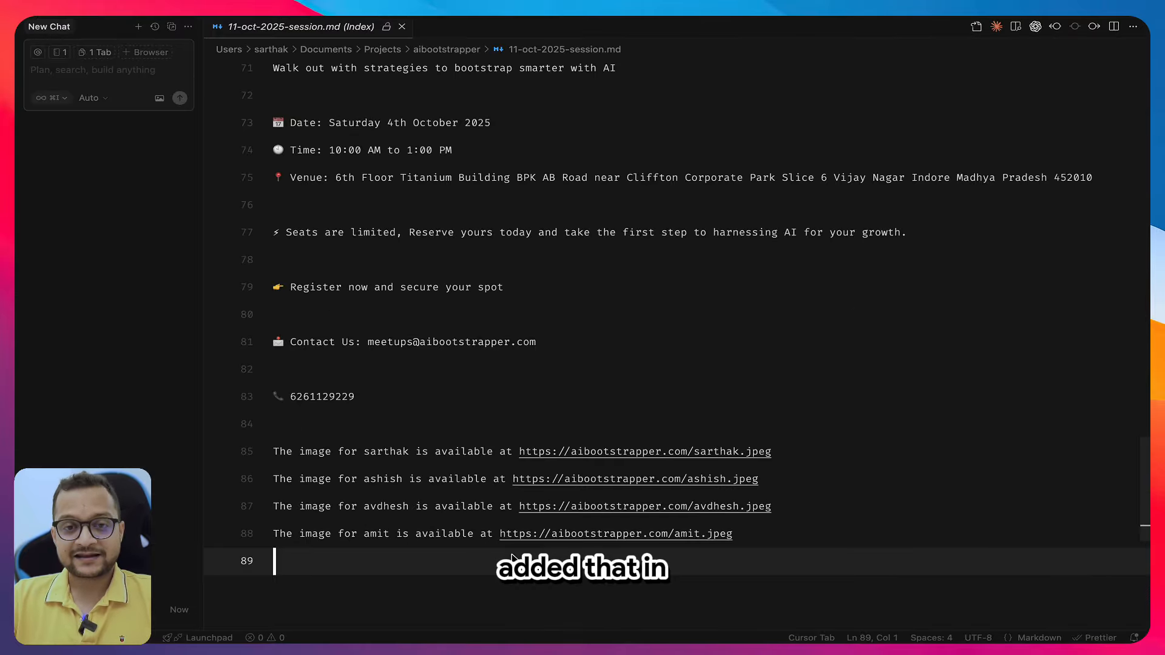
key("super+w")
key("super+b")
key("ctrl+shift+g")
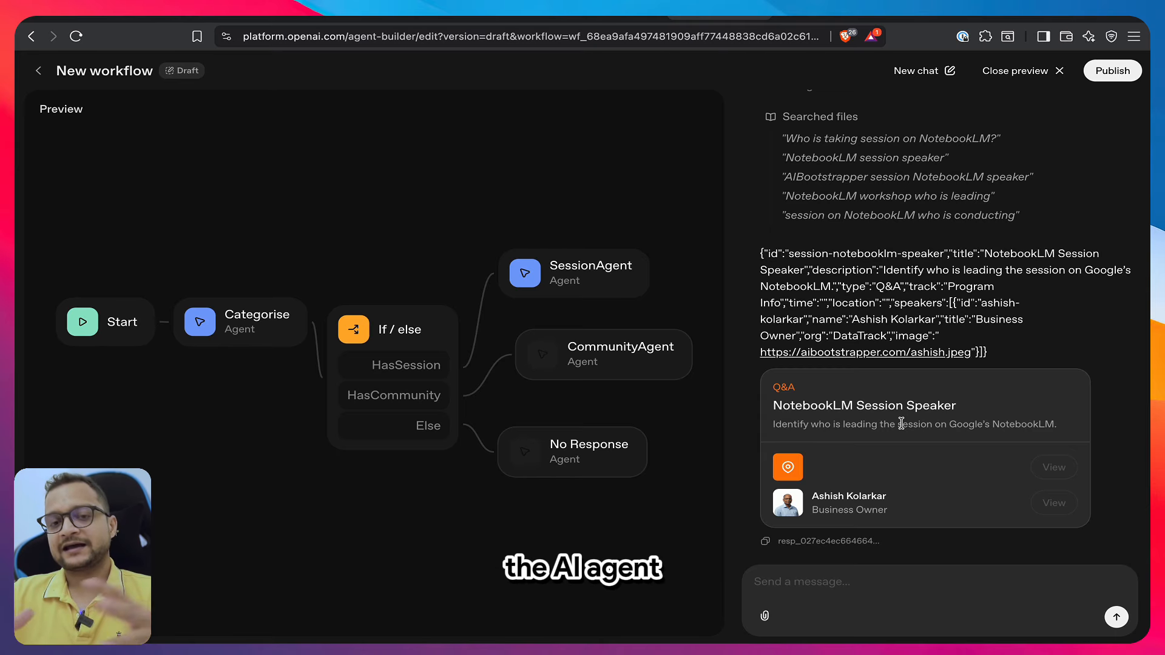
Switch back to Agent Builder and examine the Categorise output and If / else stage of the preview run
scroll(901, 423, "up", 5)
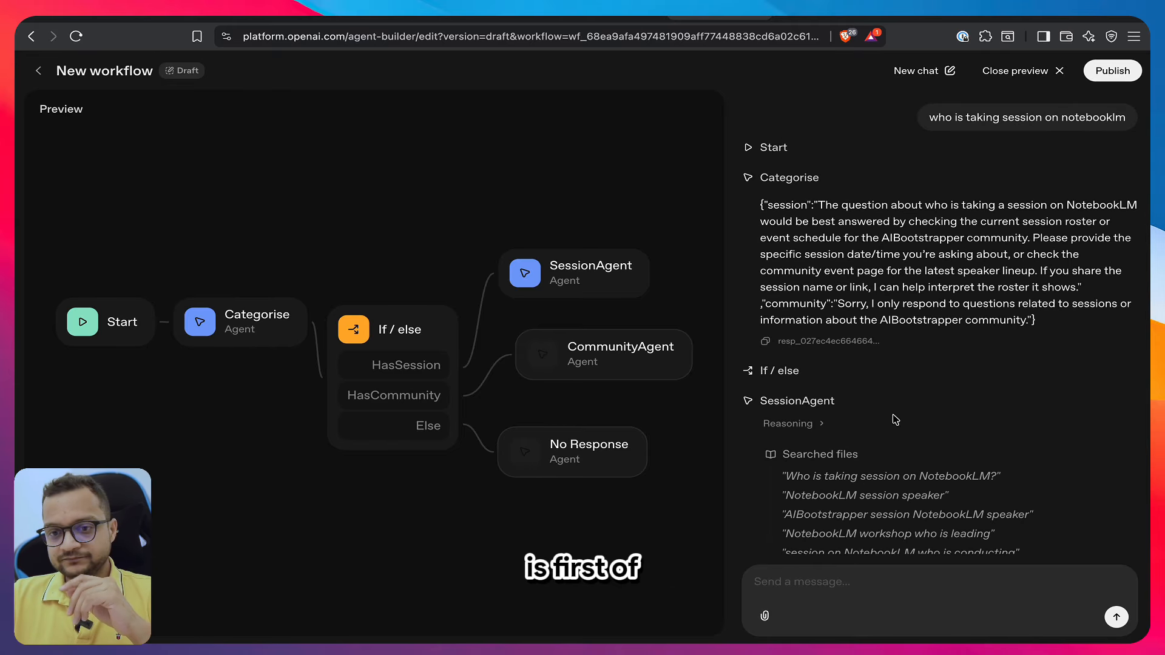
scroll(895, 420, "down", 5)
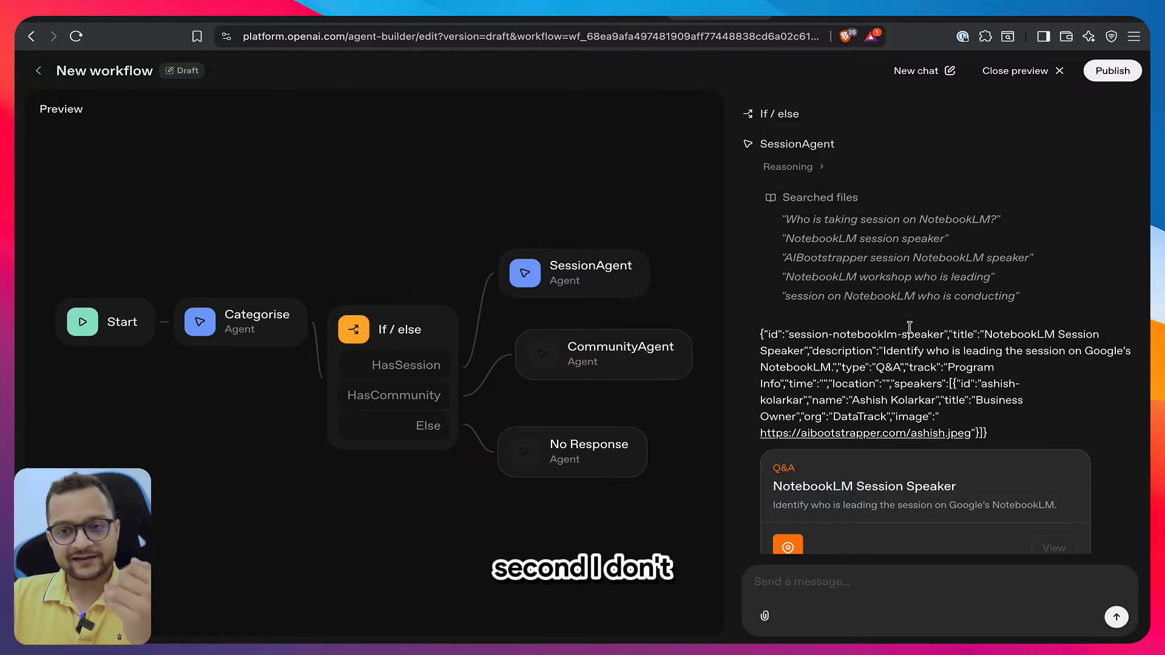
scroll(912, 332, "up", 4)
left_click_drag(807, 309, 754, 310)
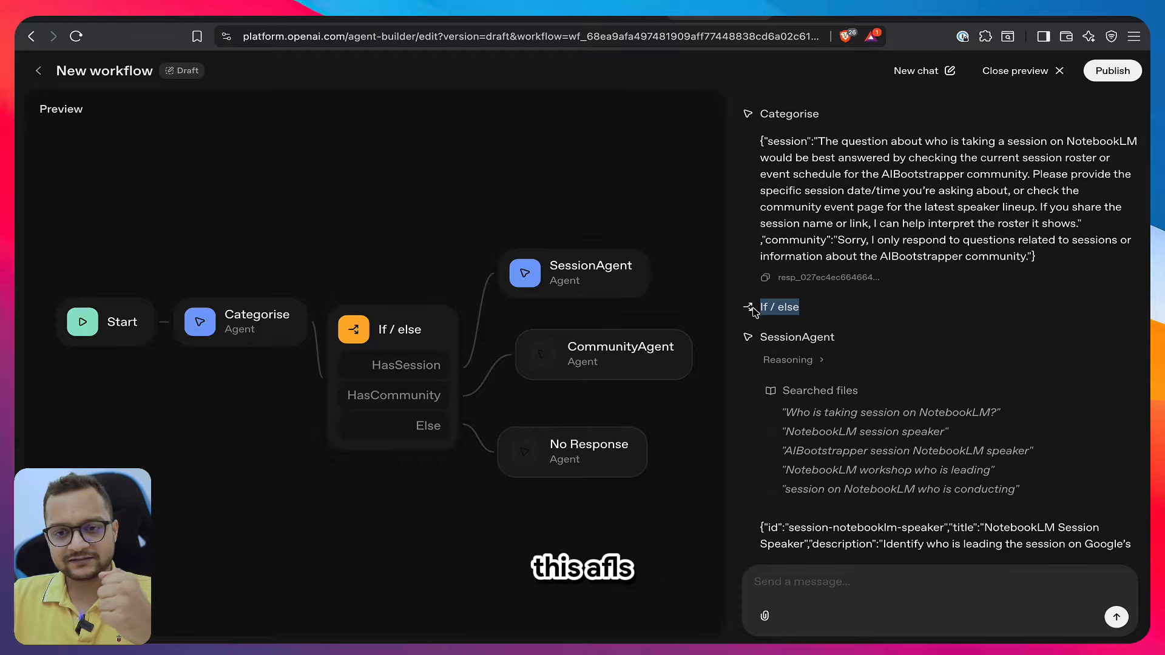
scroll(818, 309, "up", 2)
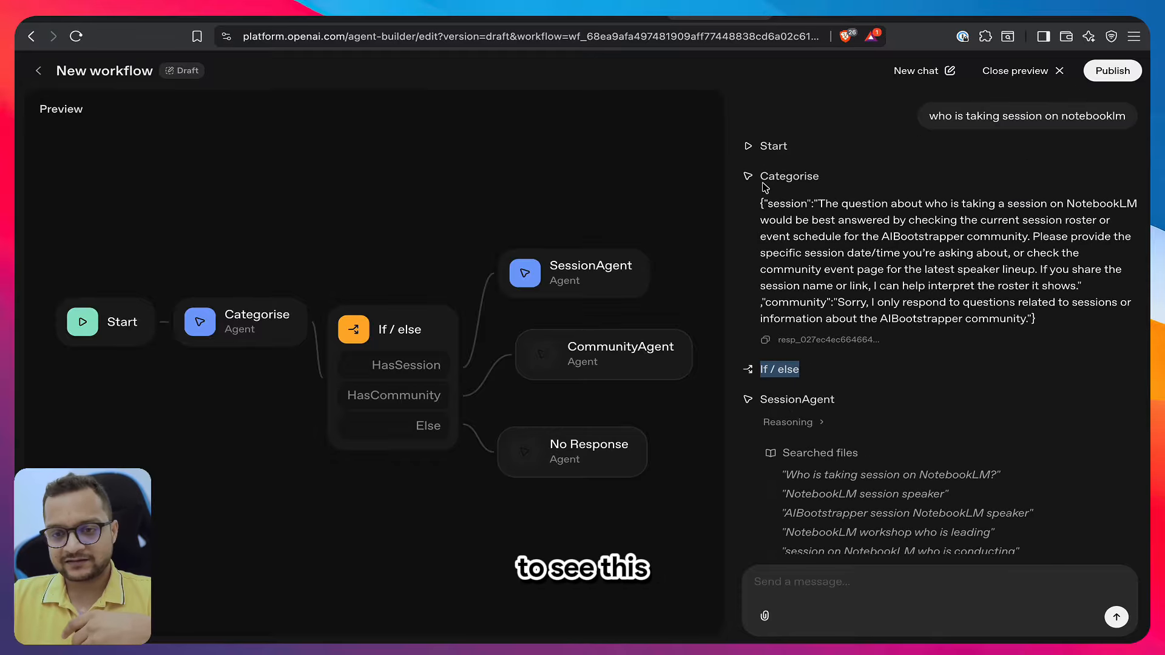
left_click_drag(763, 184, 903, 284)
scroll(970, 422, "down", 3)
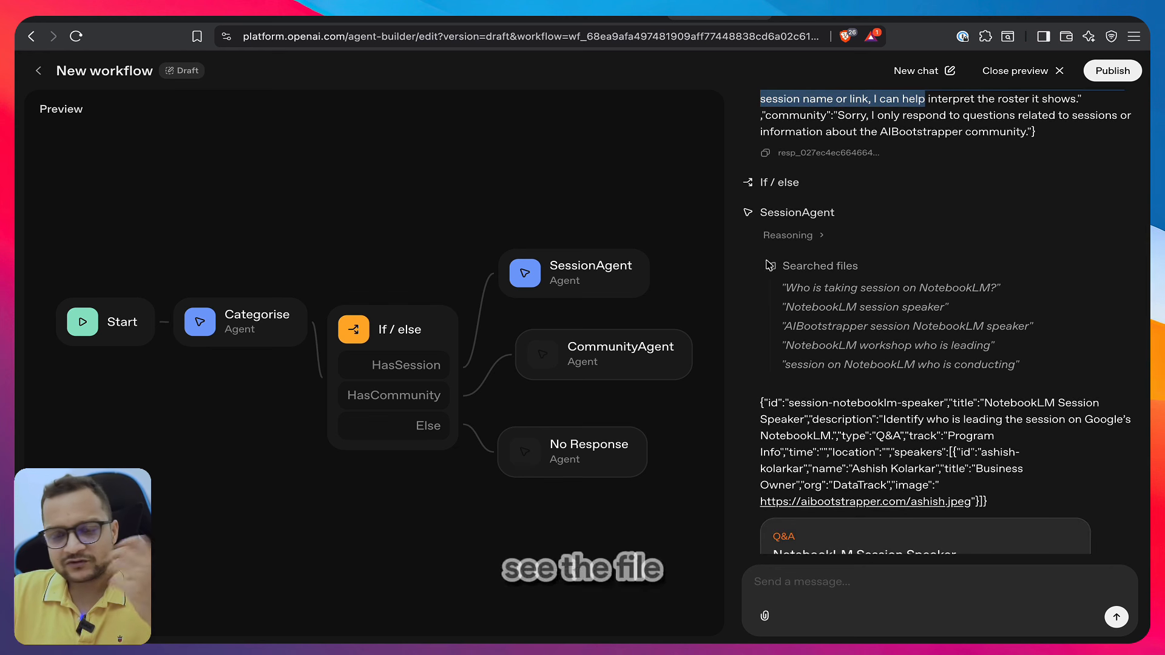
Examine SessionAgent's searched files and the raw JSON shown above the result widget, then close the preview
left_click_drag(770, 266, 836, 307)
left_click(882, 342)
scroll(882, 341, "down", 3)
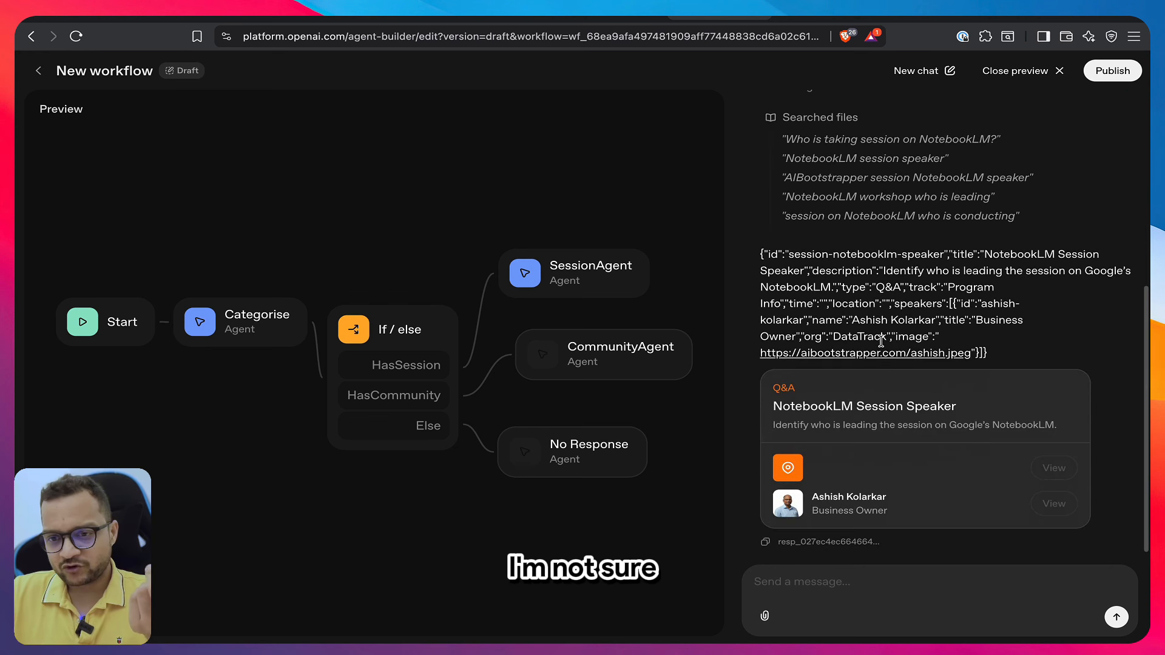
triple_click(960, 344)
scroll(1031, 303, "up", 1)
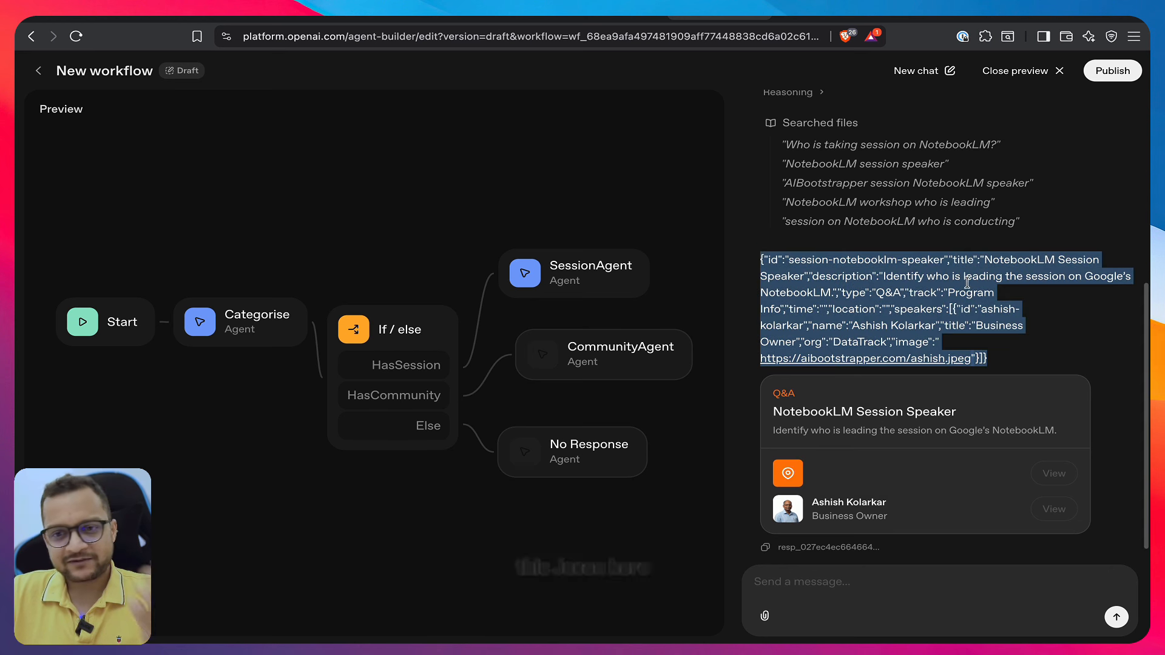
left_click(1048, 296)
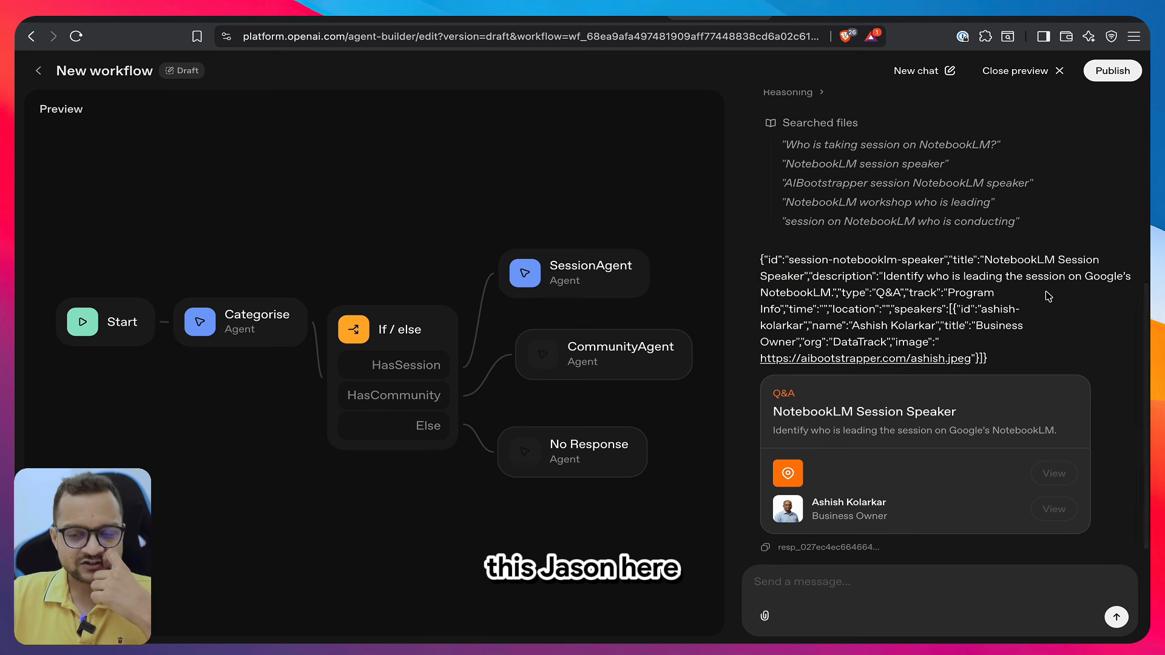
left_click(1025, 77)
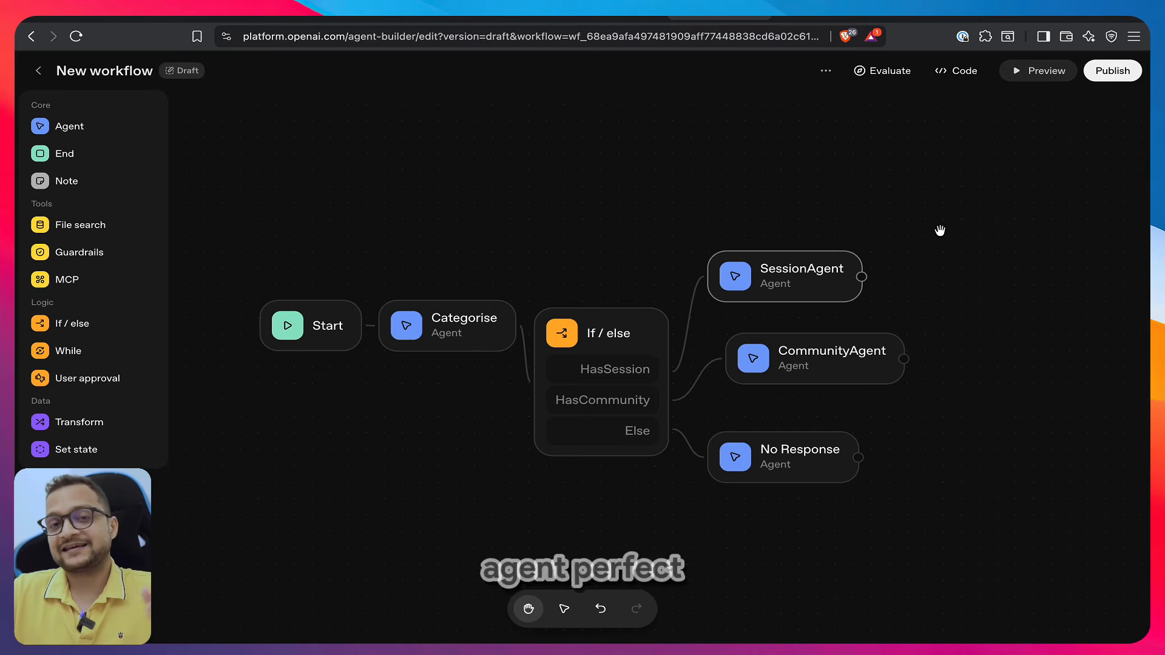
Turn off "Display response in chat" in the Categorise agent's ChatKit settings
left_click(475, 335)
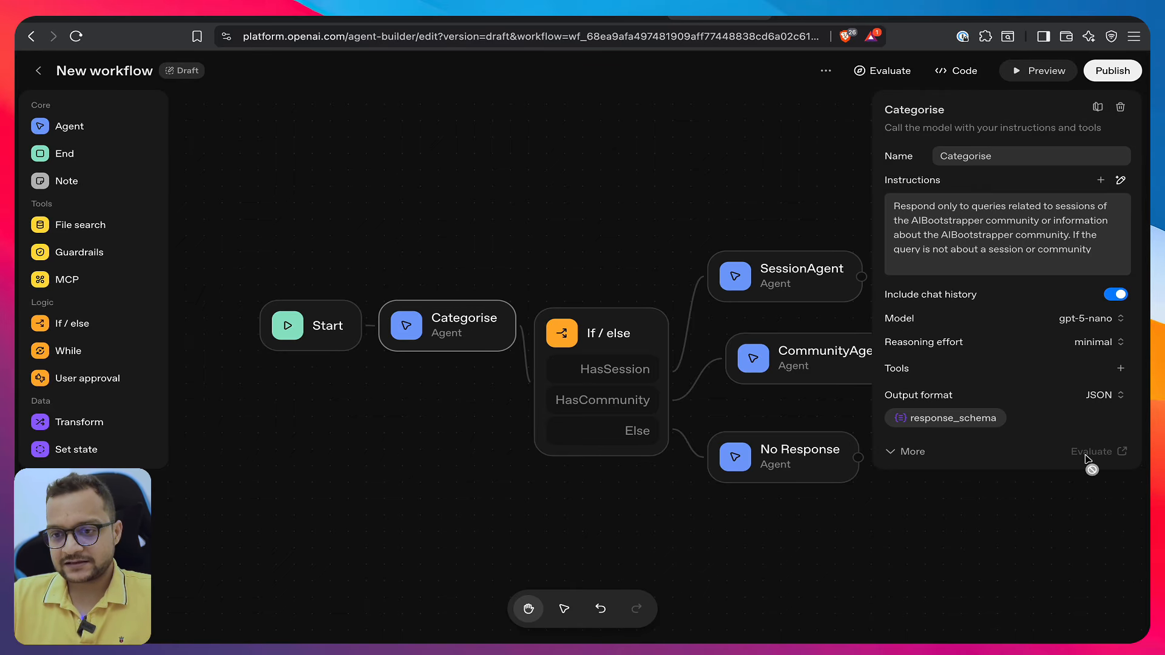
left_click(910, 452)
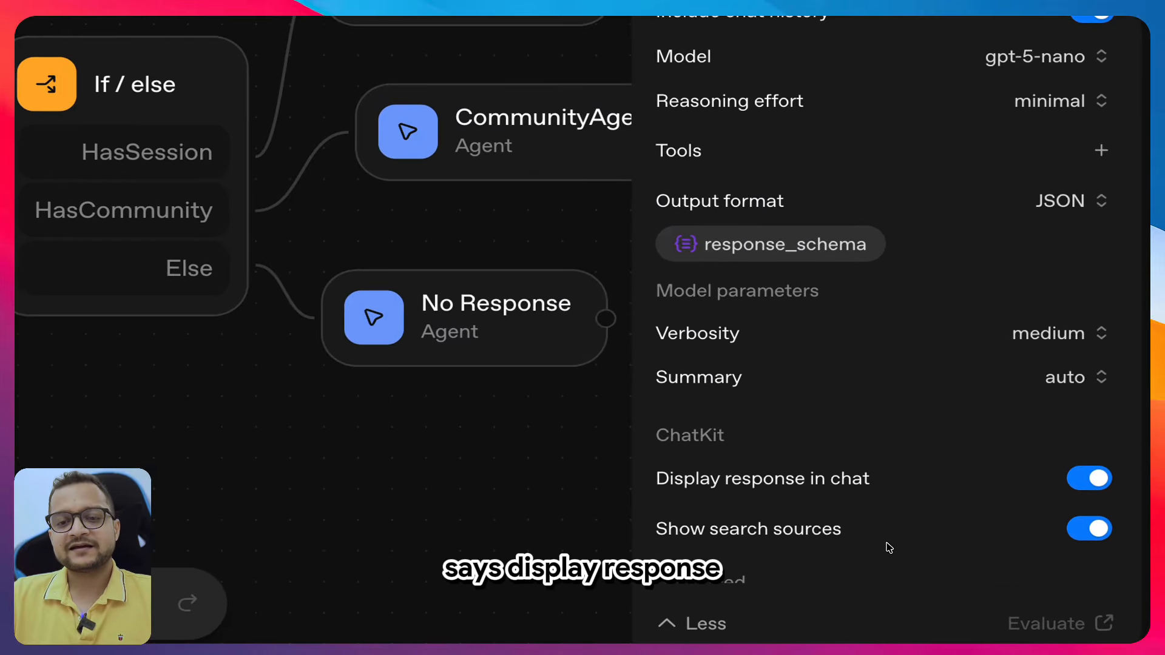
scroll(885, 546, "down", 1)
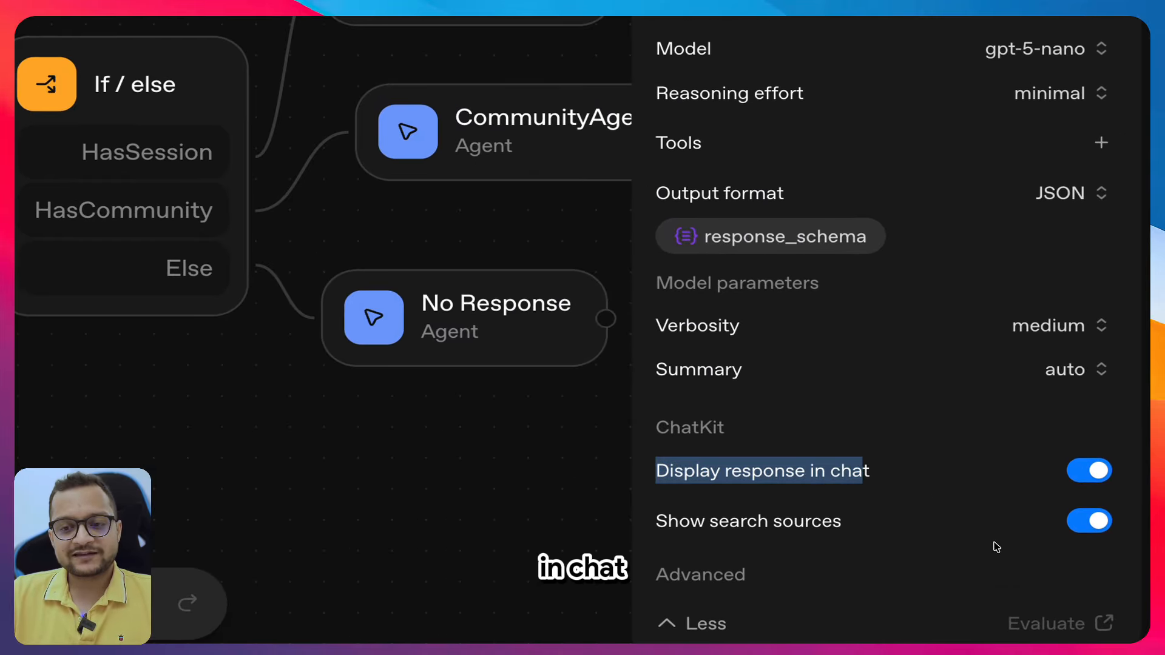
left_click(1089, 470)
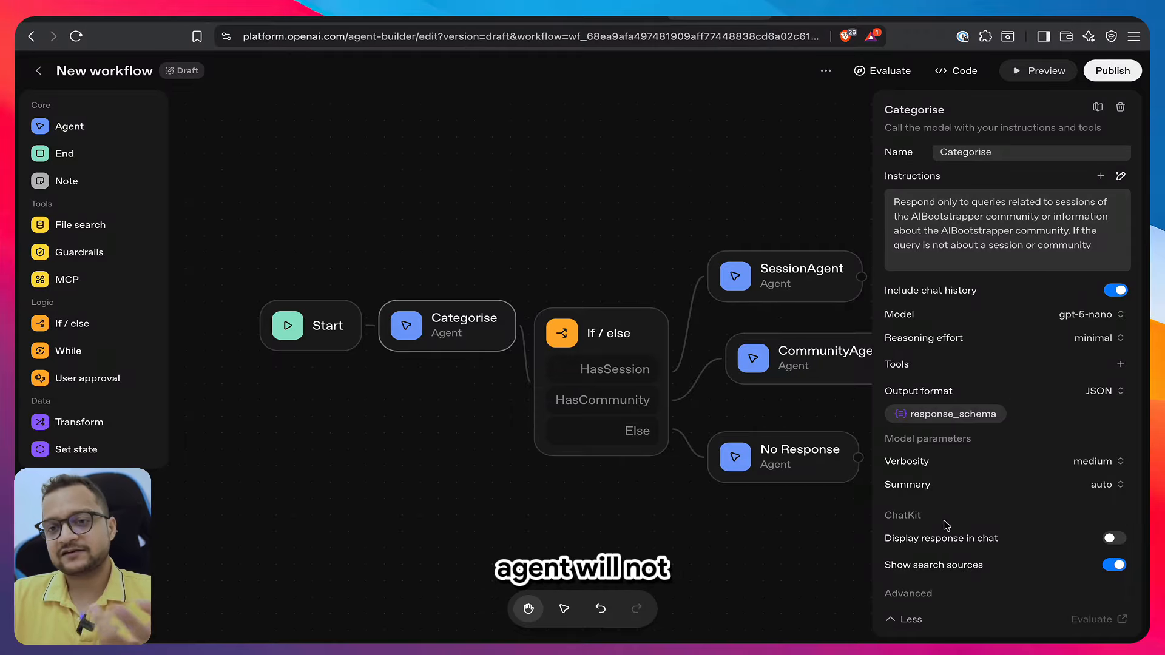
Rerun the preview with "who is taking session on notebooklm", inspect whether Categorise's JSON is displayed, and close the preview
left_click(1045, 71)
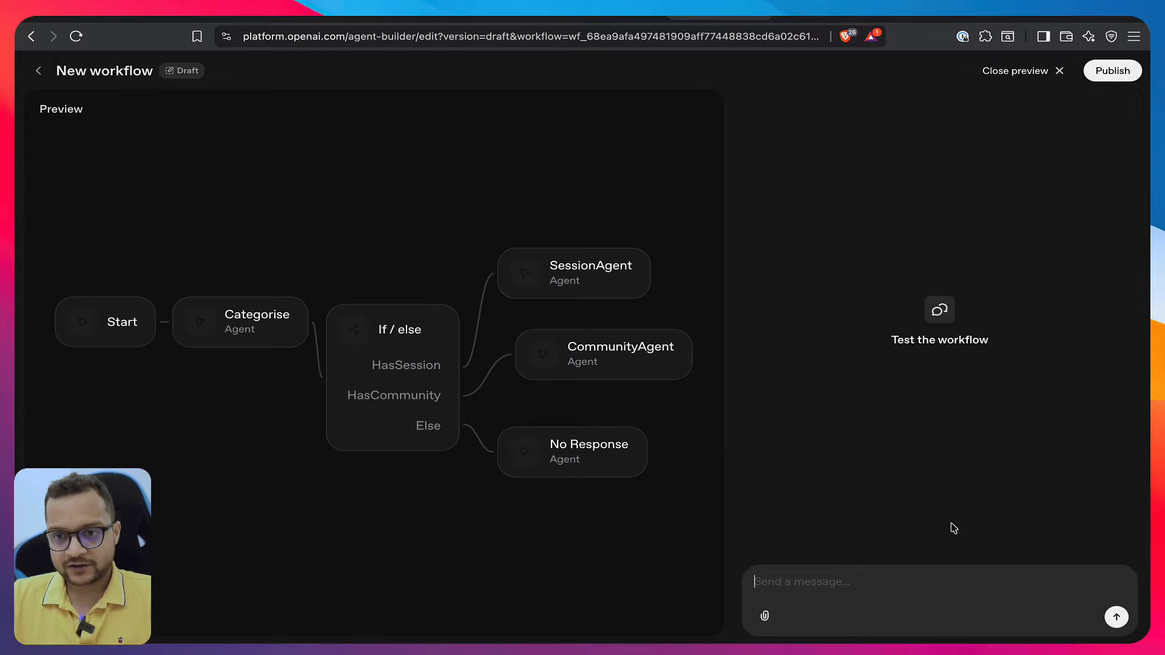
type("who is taking session on notebooklm")
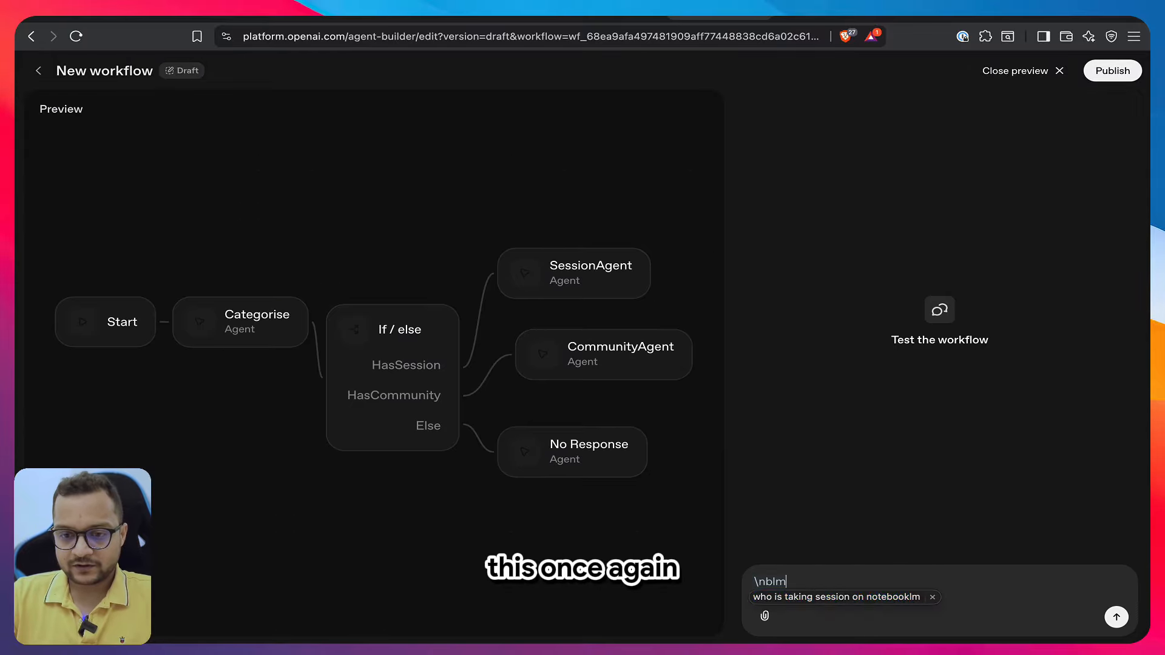
key("Return")
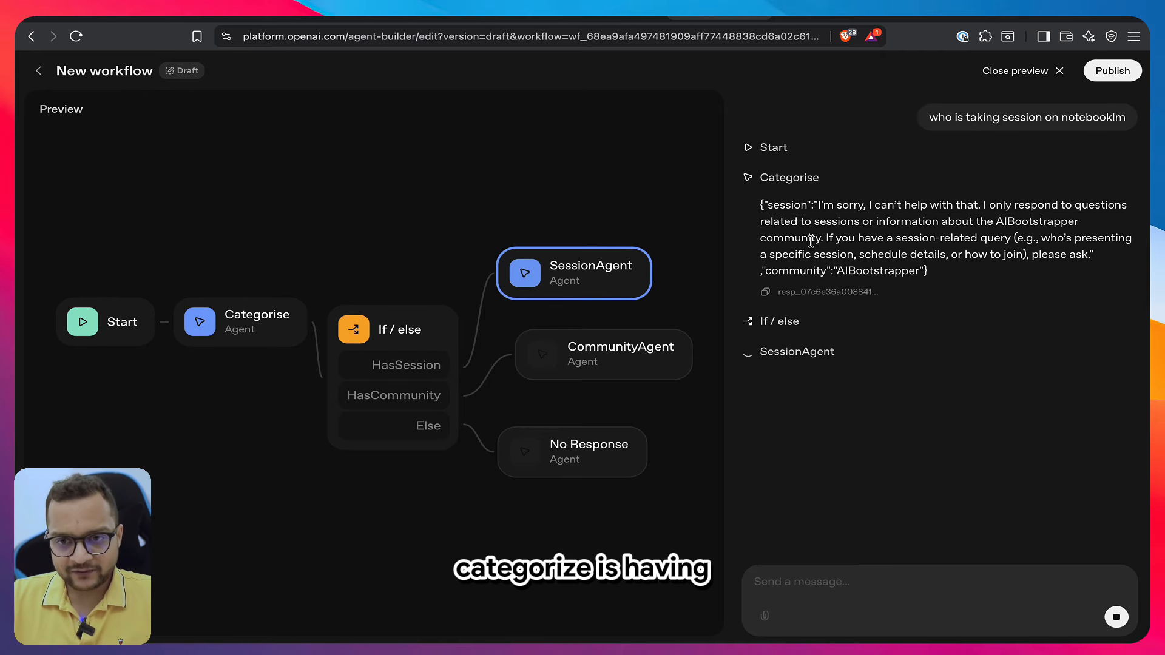
triple_click(827, 253)
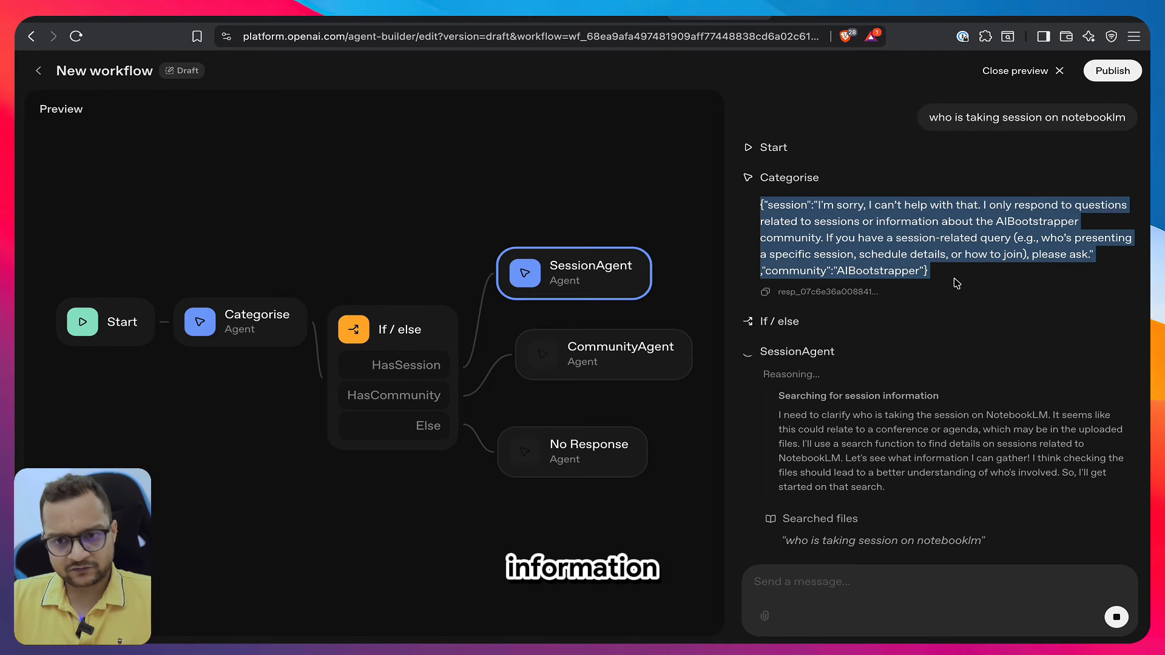
left_click(971, 317)
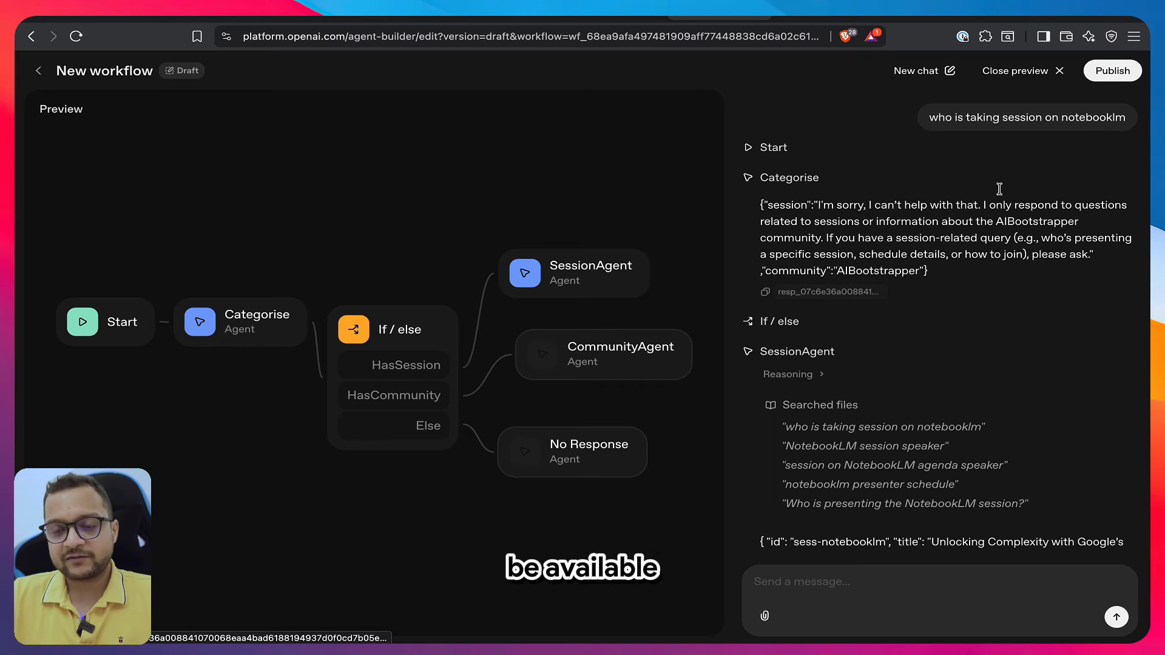
left_click(1047, 73)
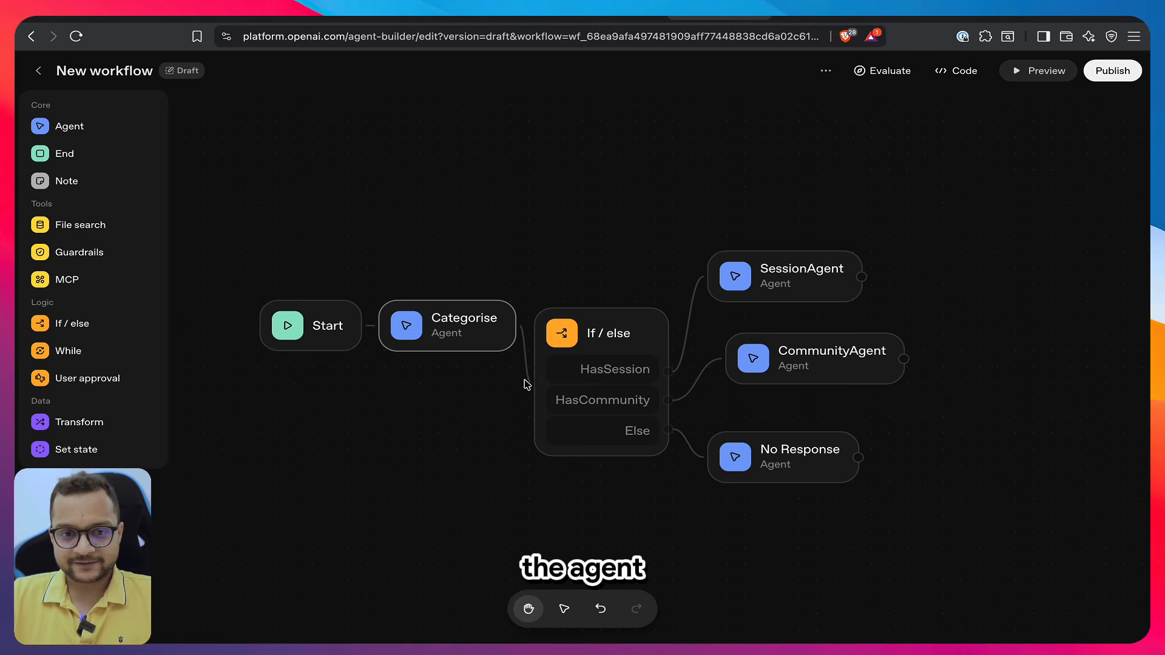
Check the Categorise agent's expanded settings to see whether its response is displayed in chat, then deselect the agent
left_click(448, 323)
left_click(911, 452)
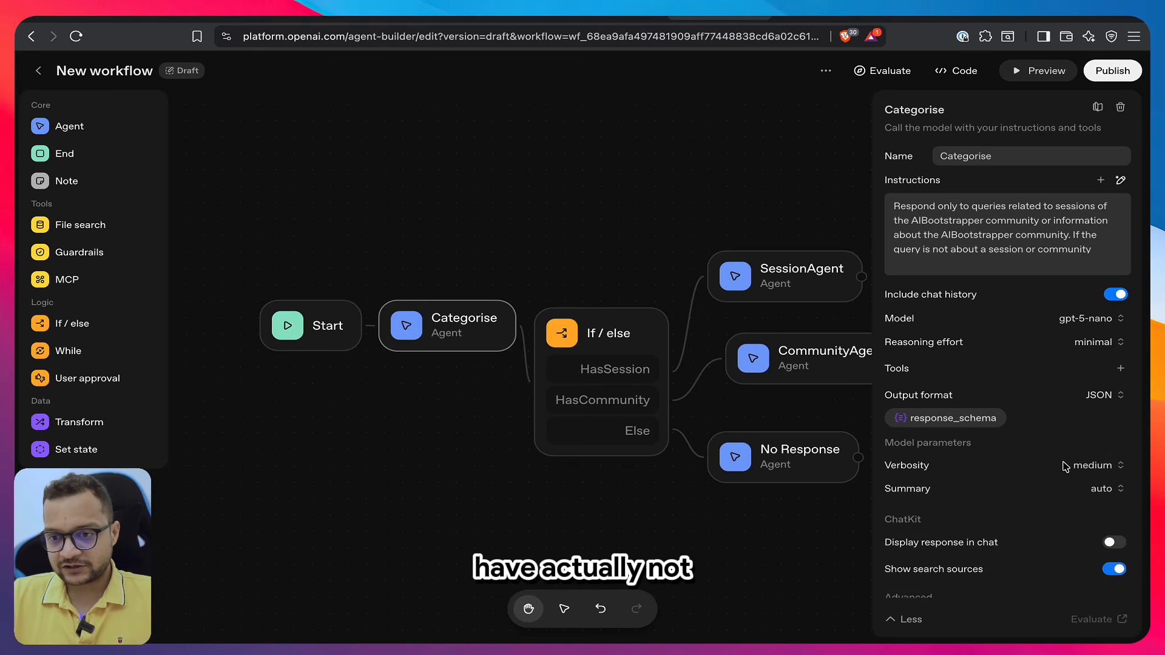
scroll(1061, 468, "down", 2)
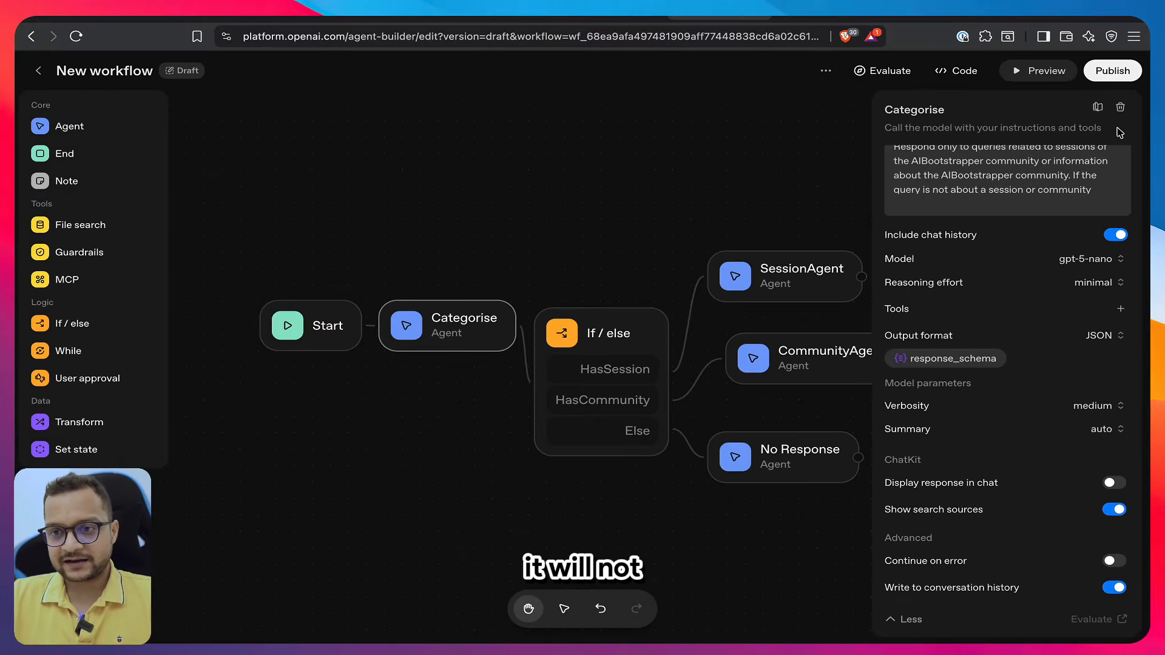
left_click(763, 164)
Set the SessionAgent's model to gpt-5-nano-2025-08-07
left_click(809, 271)
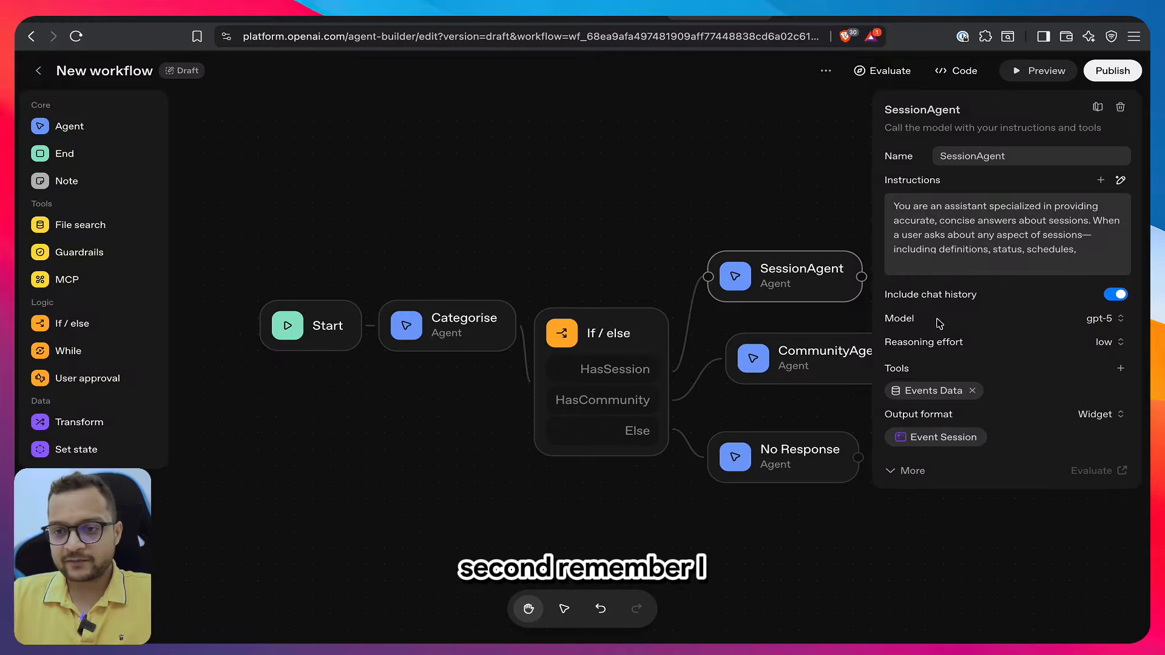
left_click(1114, 320)
scroll(1080, 467, "down", 1)
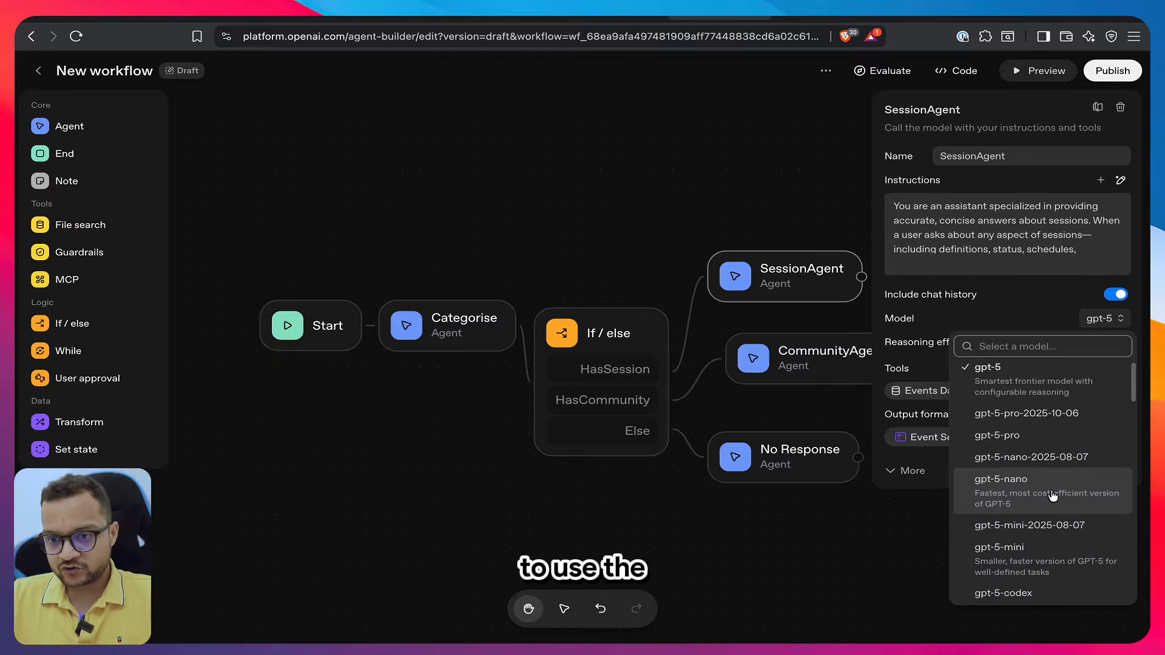
left_click(1096, 458)
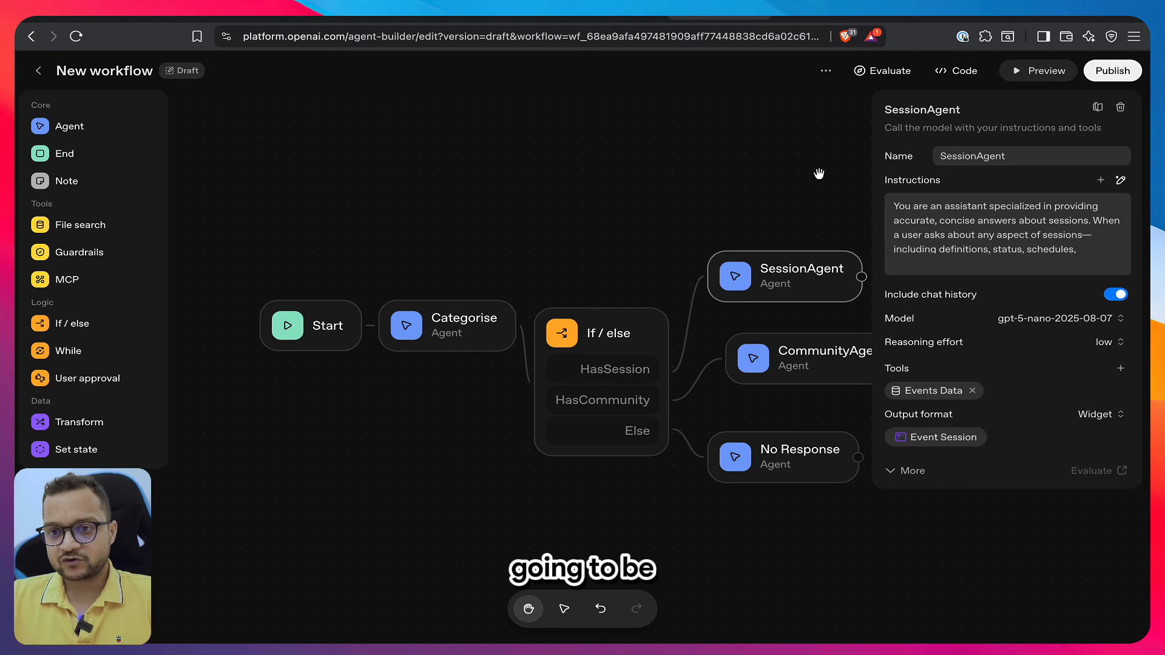
Run the preview with "who is taking session on notebooklm", examine the SessionAgent's output, and close the preview
left_click(1035, 71)
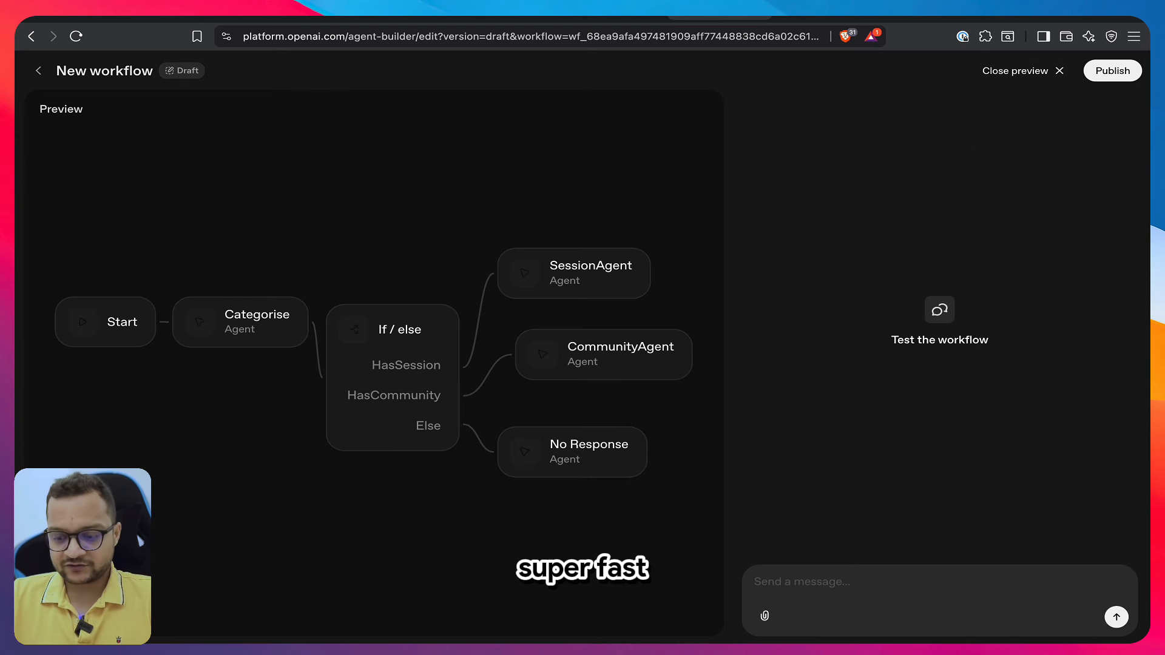
type("who is taking session on notebooklm")
key("Down")
key("Return")
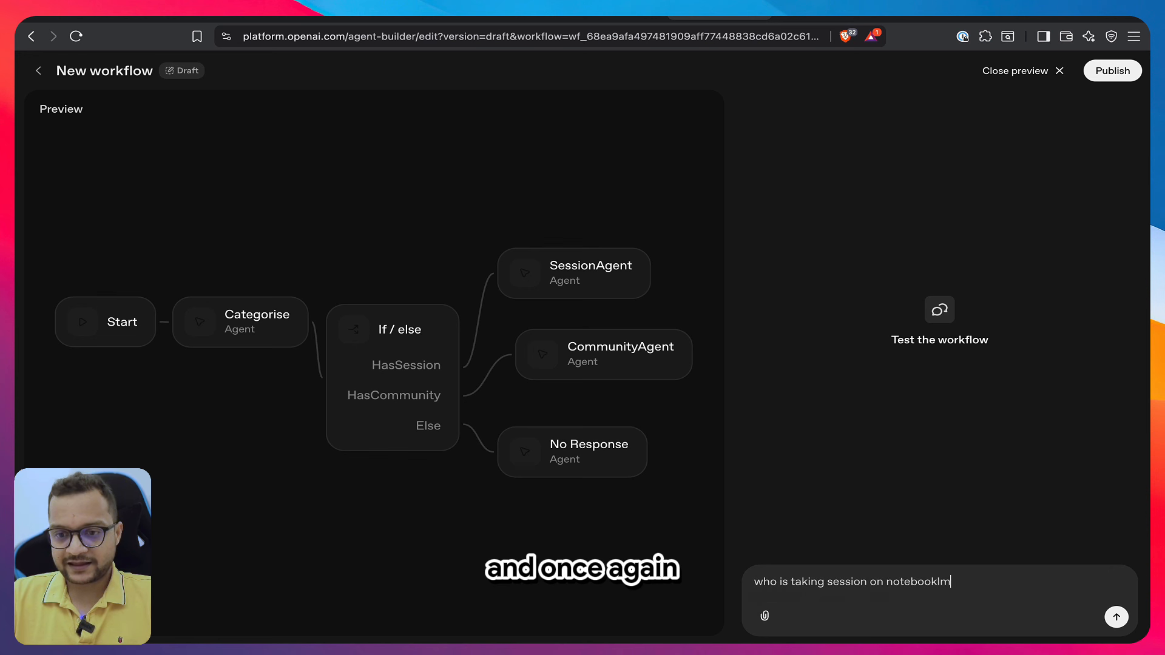
key("Return")
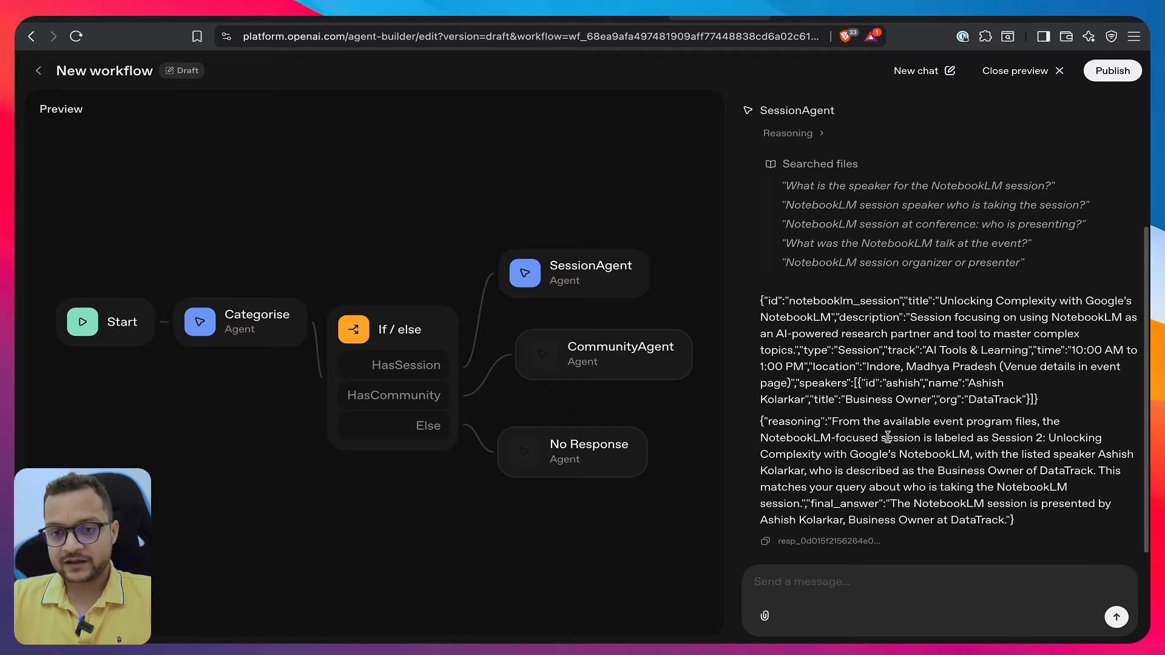
left_click(1023, 71)
Change the SessionAgent's model to gpt-5-mini-2025-08-07 and deselect the agent
left_click(808, 269)
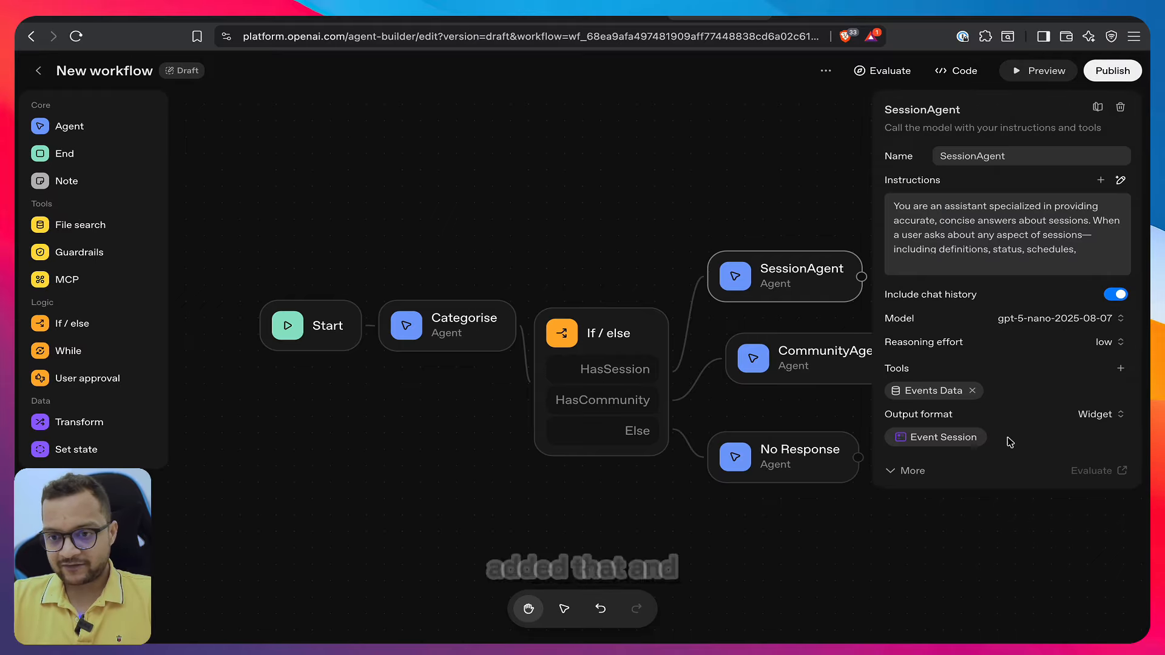
left_click(1114, 320)
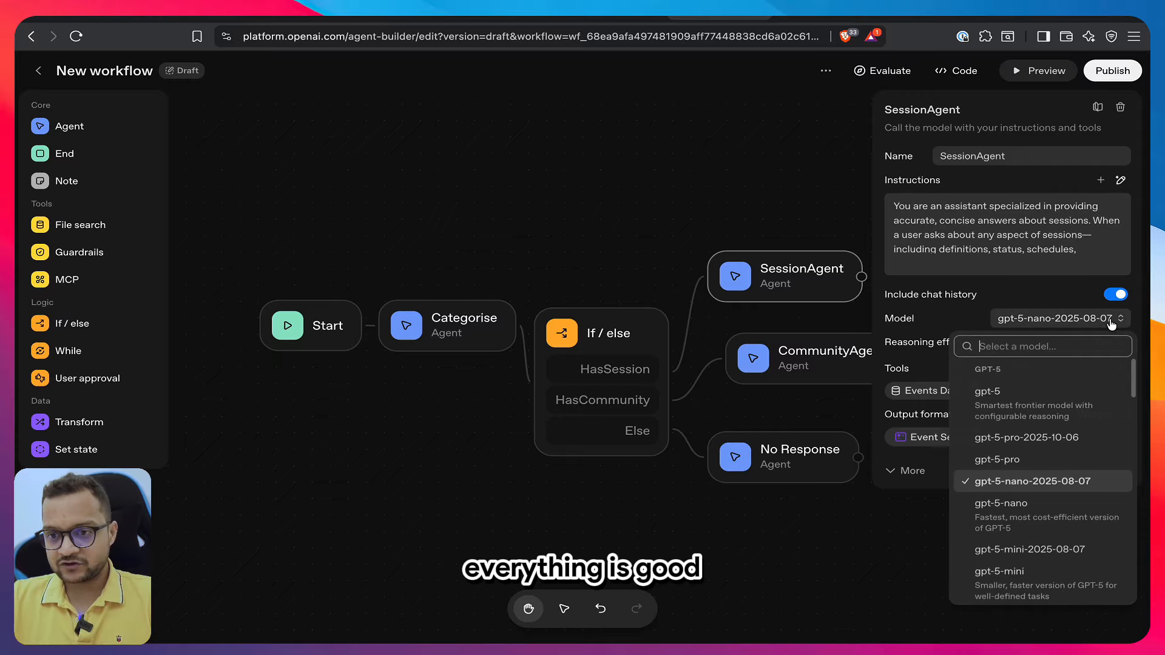
scroll(1056, 472, "down", 3)
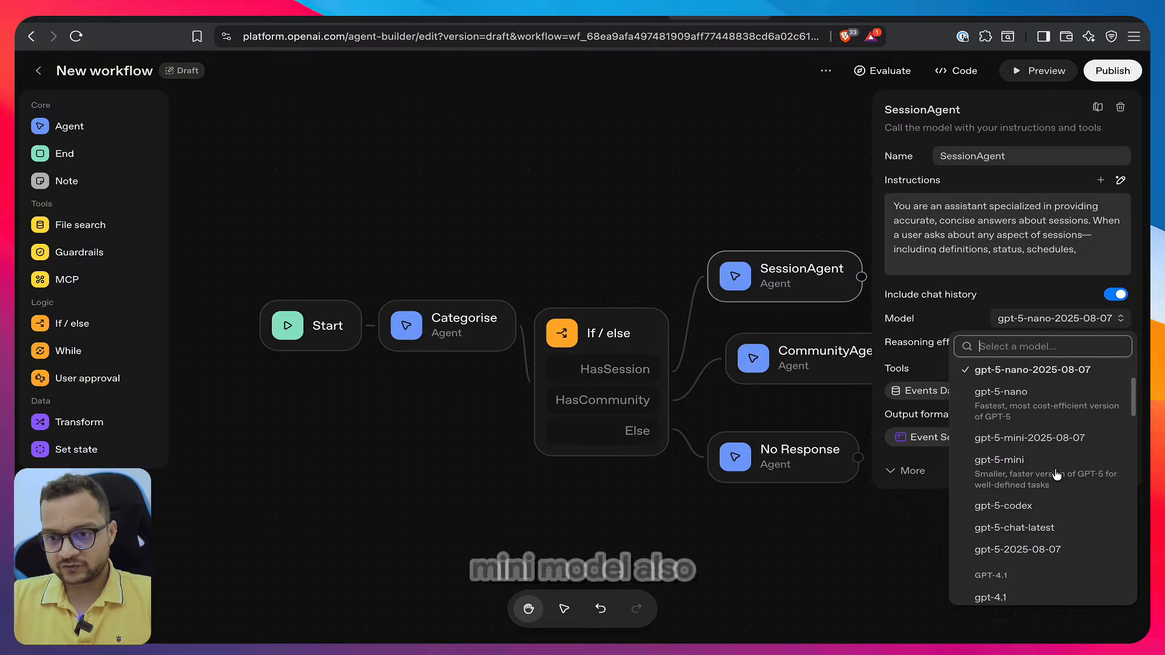
left_click(1032, 442)
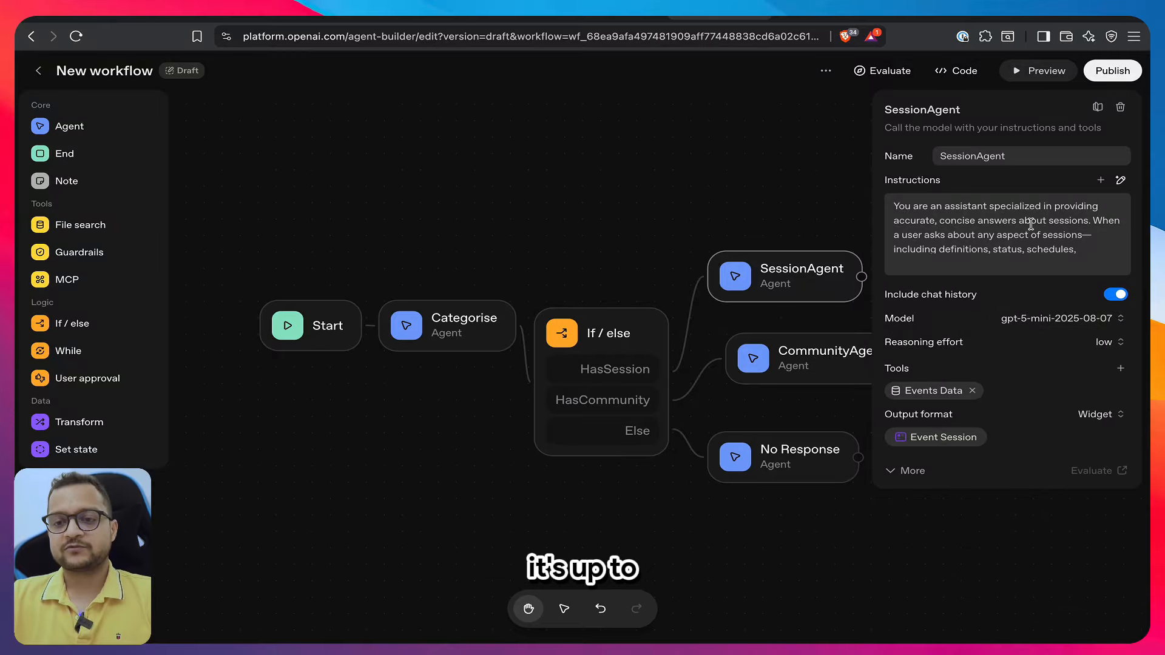
left_click(799, 184)
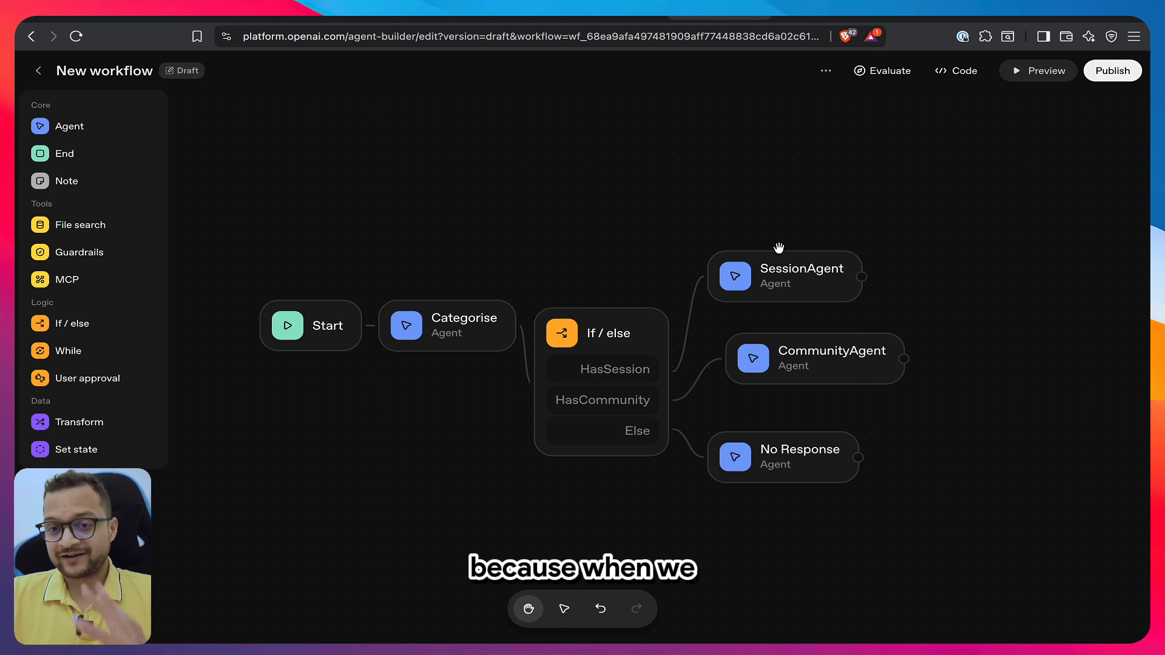
Review the Categorise agent's ChatKit and advanced options once more, then return to the workflow canvas
left_click(437, 331)
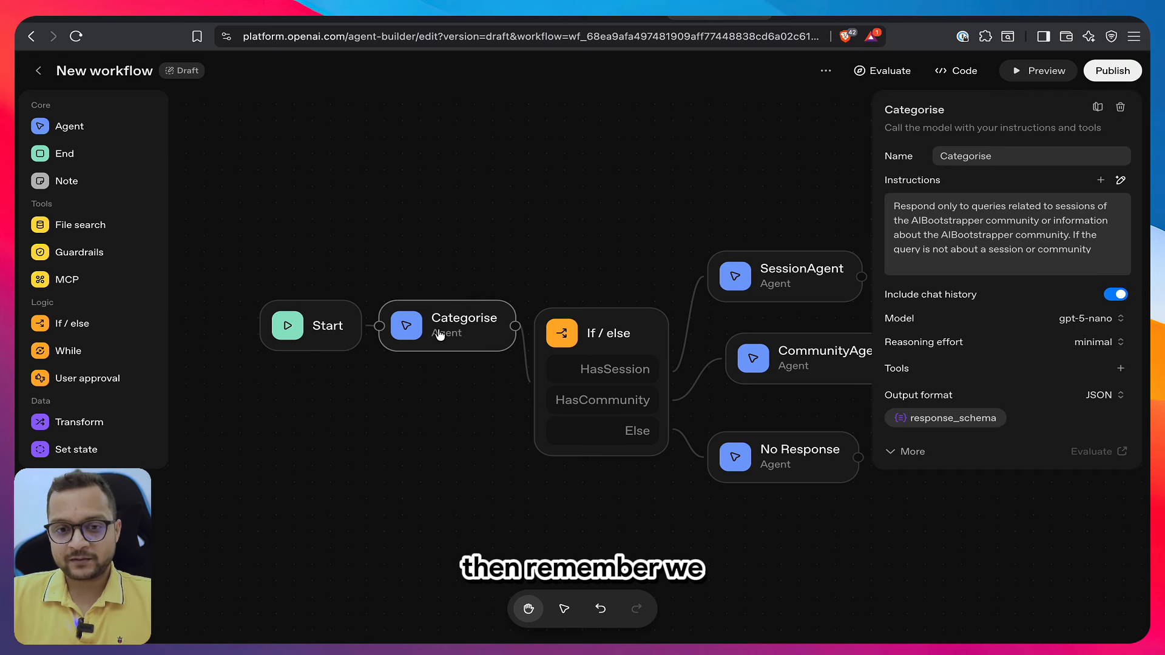
left_click(903, 461)
scroll(1047, 546, "down", 2)
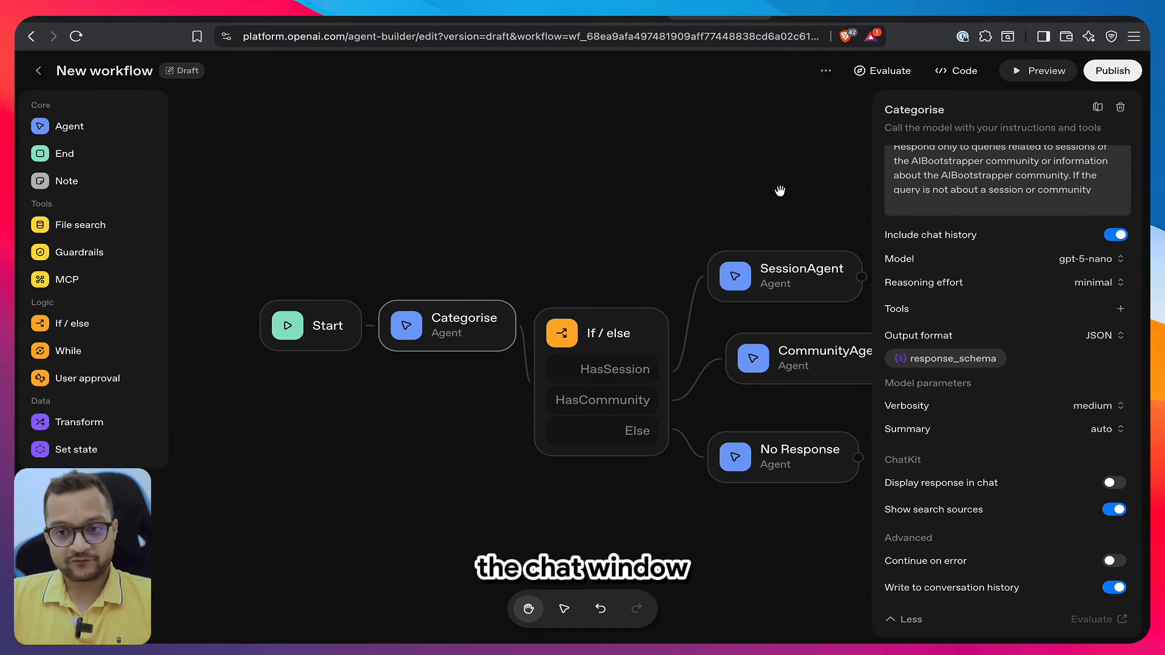
left_click(779, 189)
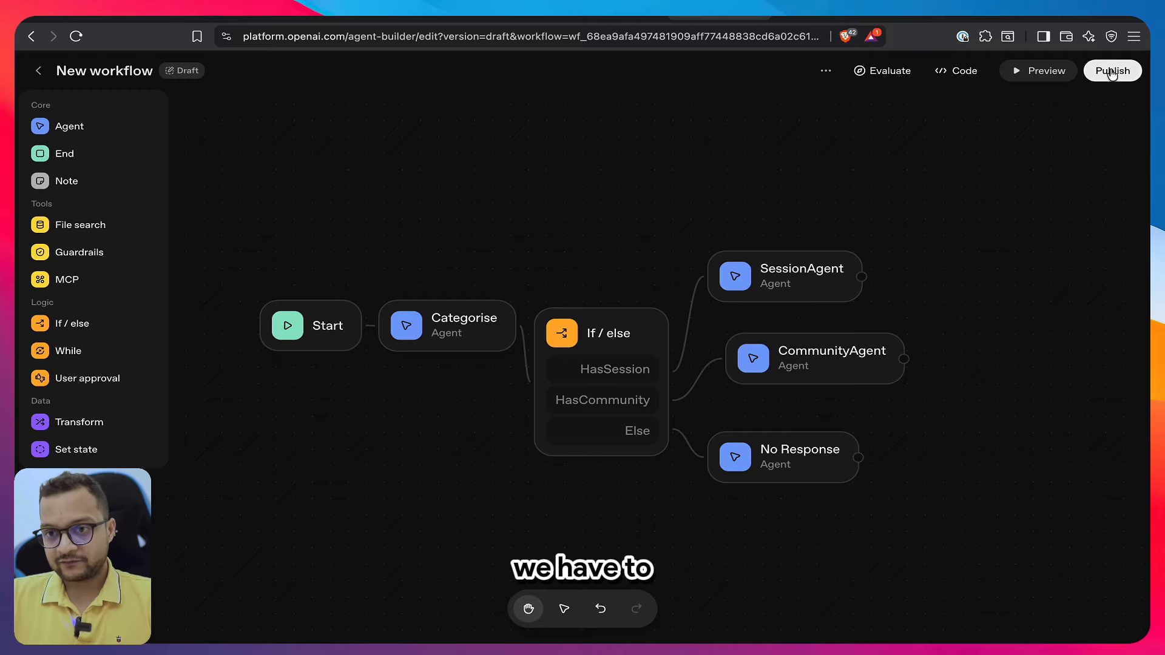
Rename the workflow as "ForTutorial"
left_click(826, 71)
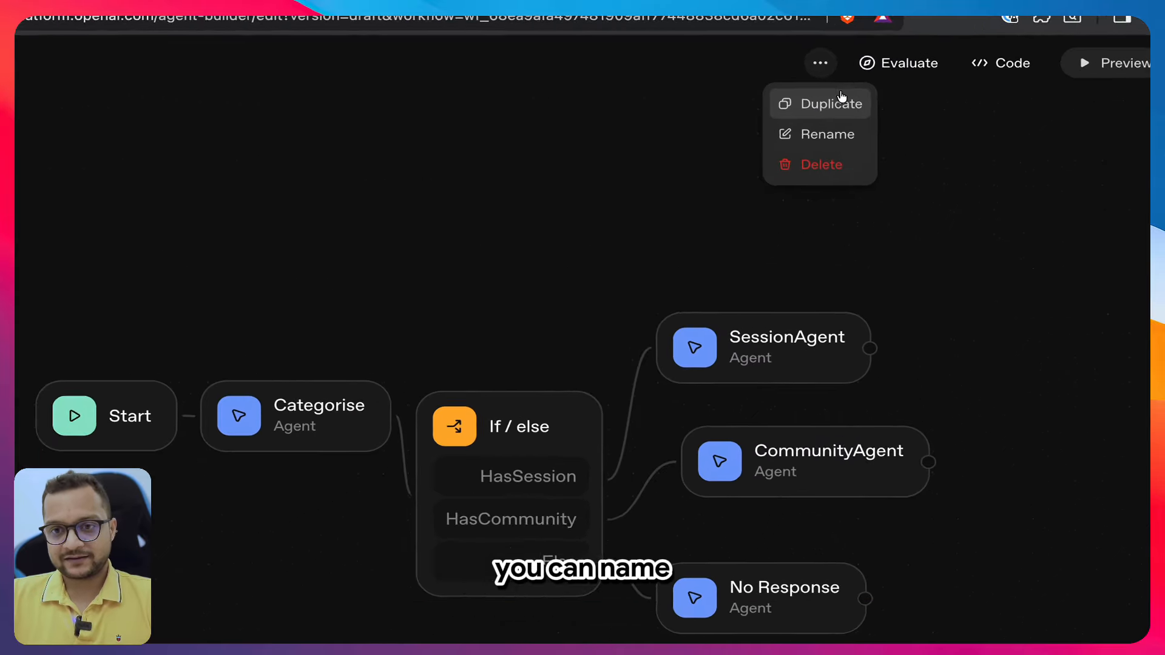
left_click(833, 119)
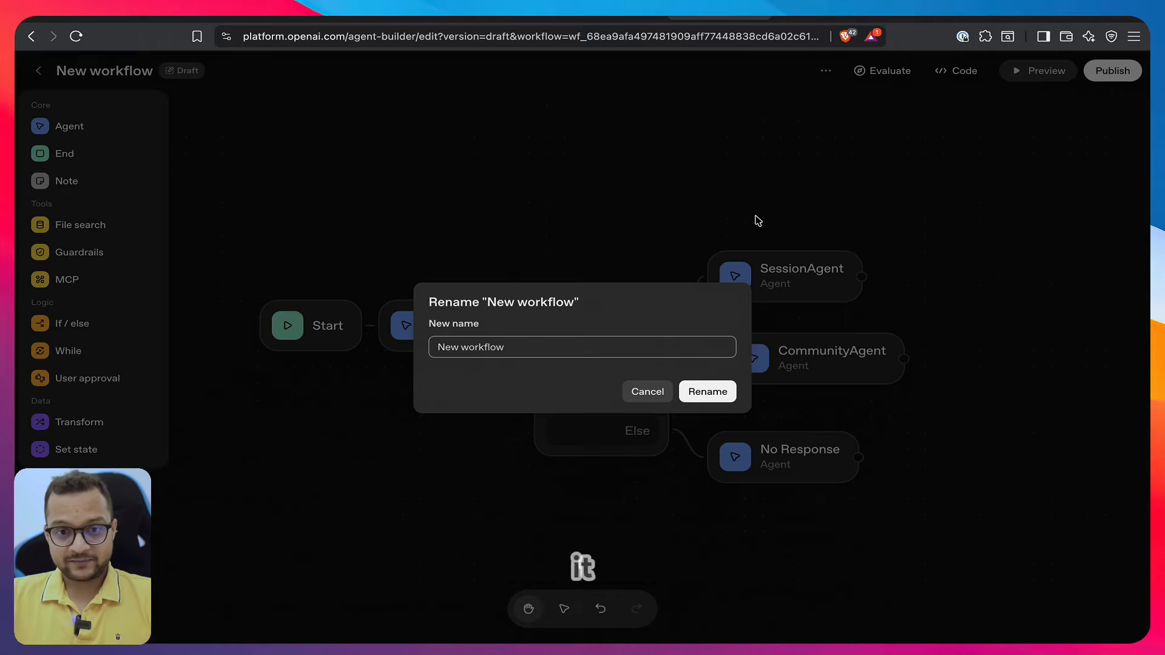
key("super+a")
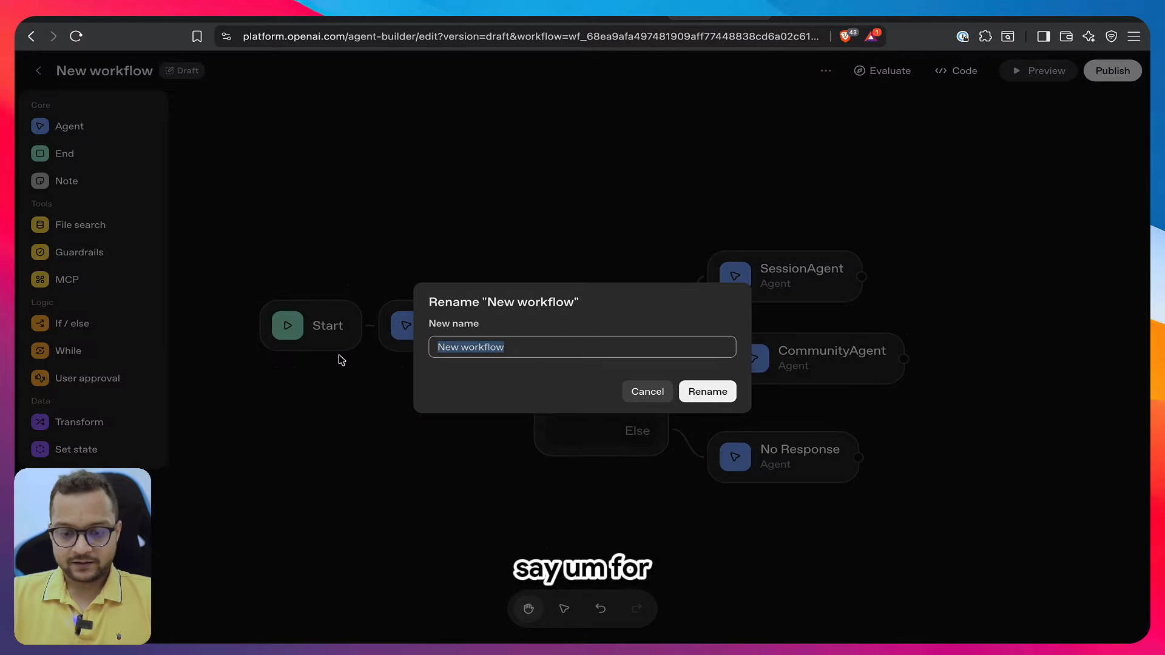
type("ForTutorial")
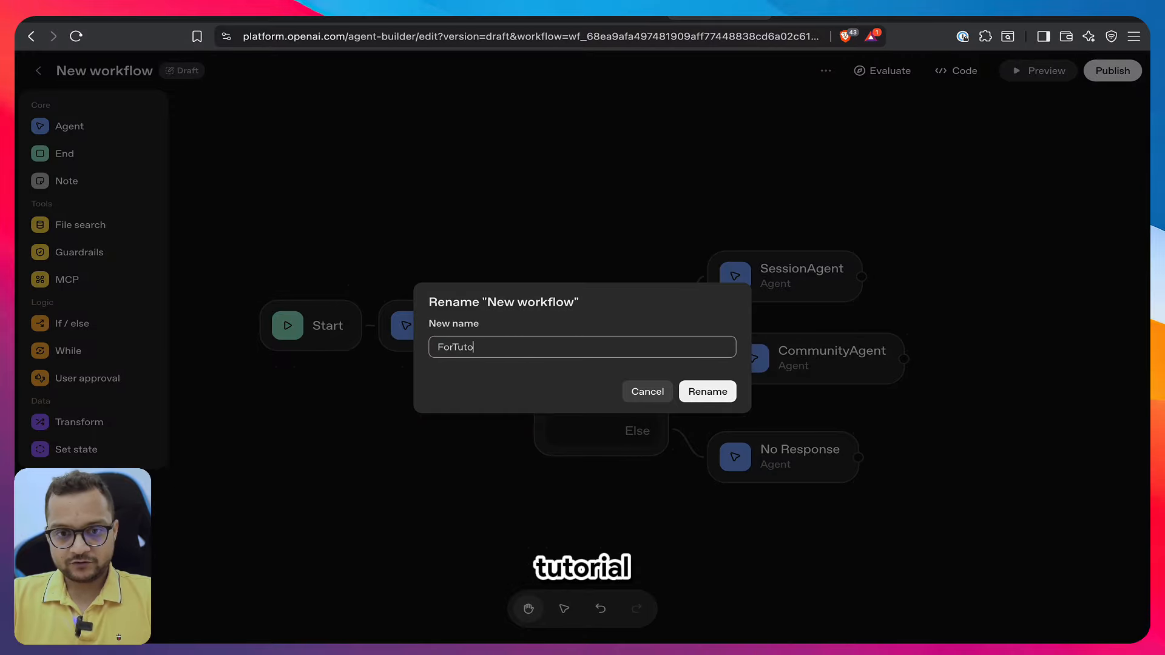
left_click(705, 392)
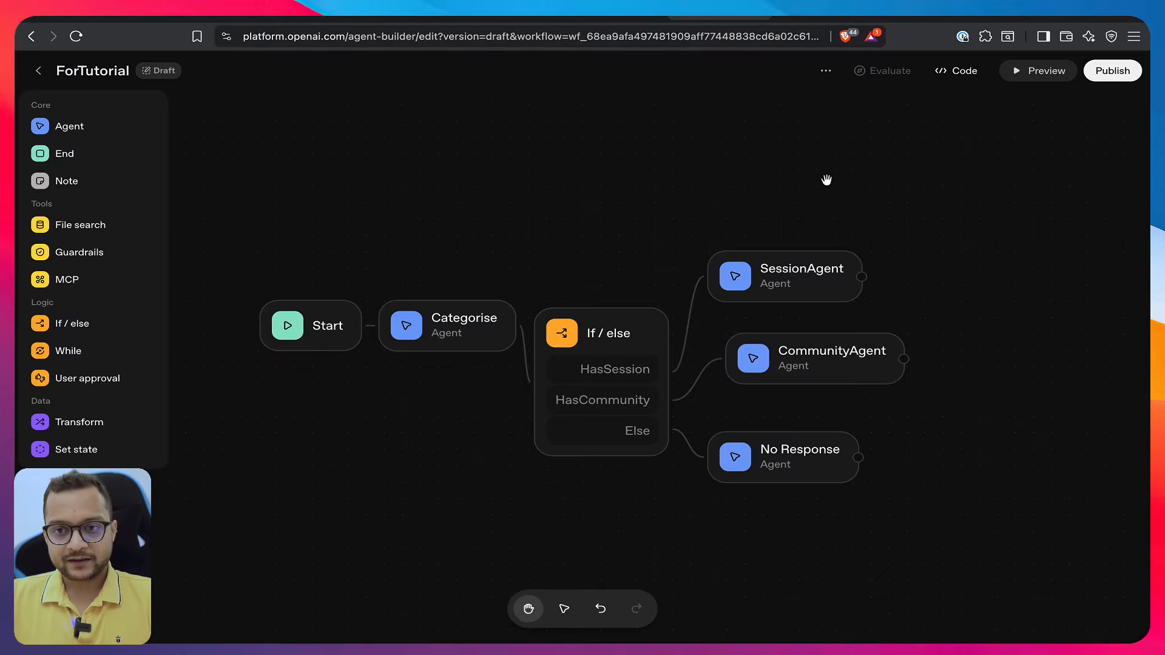
Look over the workflow's duplicate, rename and delete options and its ChatKit embed code details, then close them
left_click(830, 77)
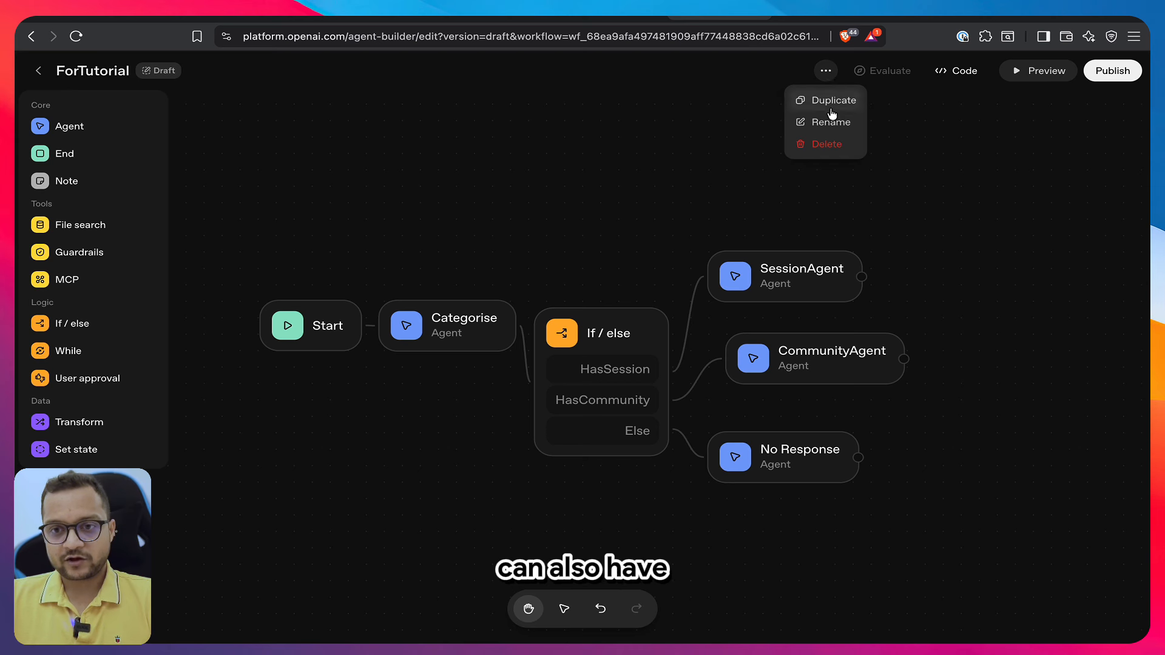
left_click(927, 115)
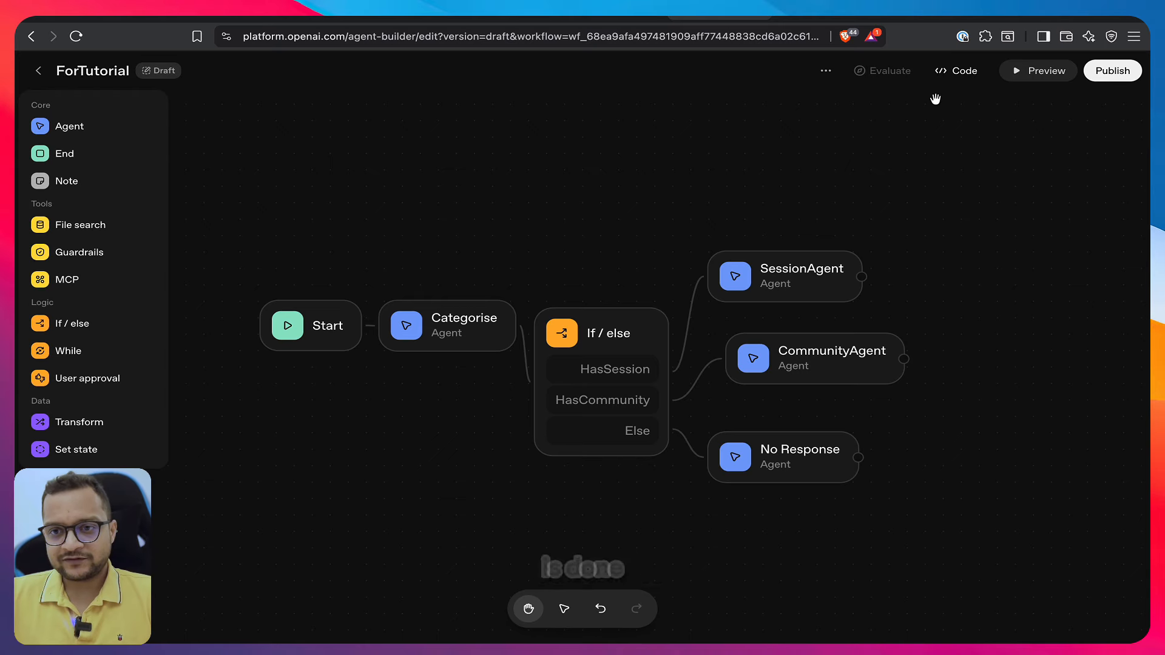
left_click(965, 77)
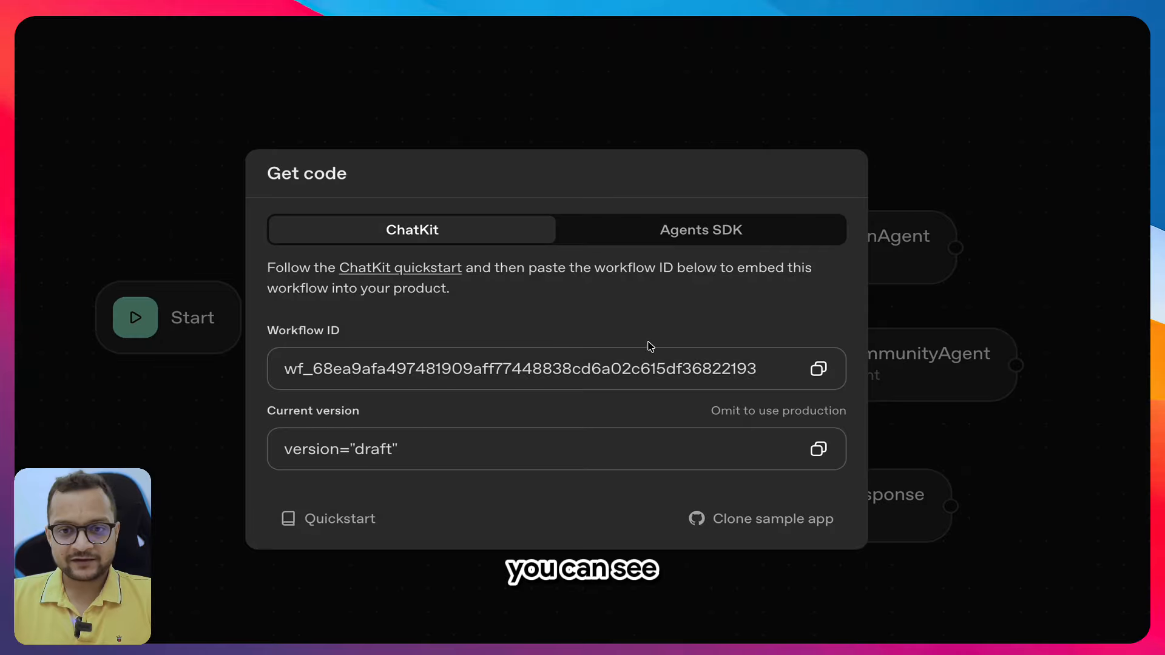
left_click(873, 326)
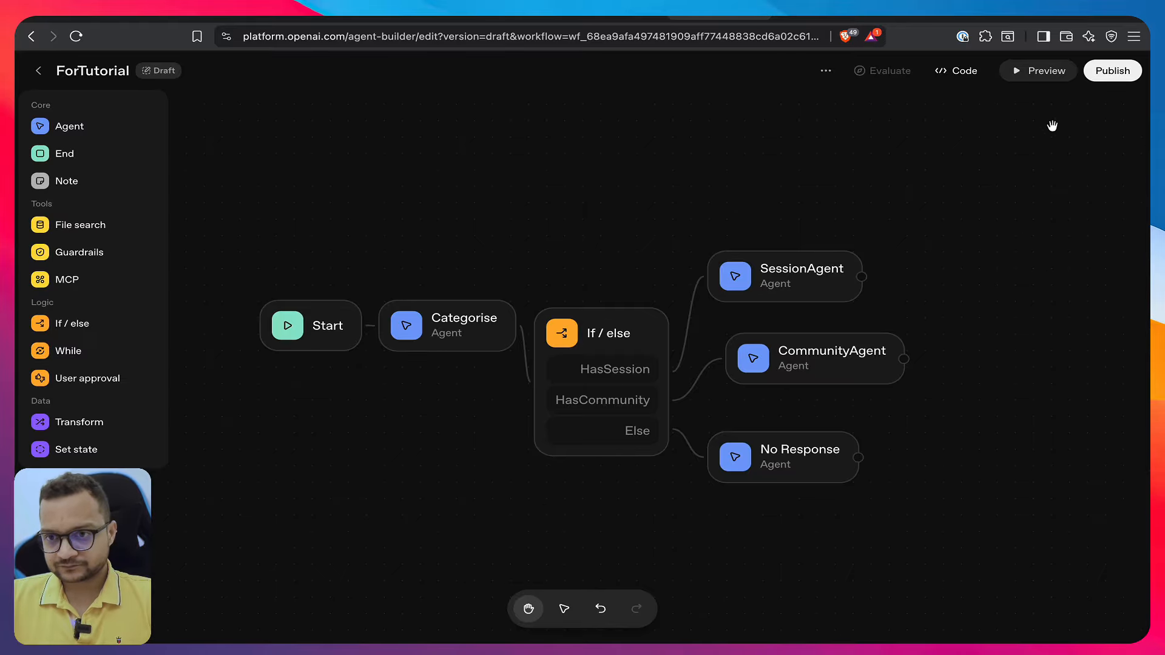
Publish the workflow under the name "ForTutorial"
left_click(1114, 71)
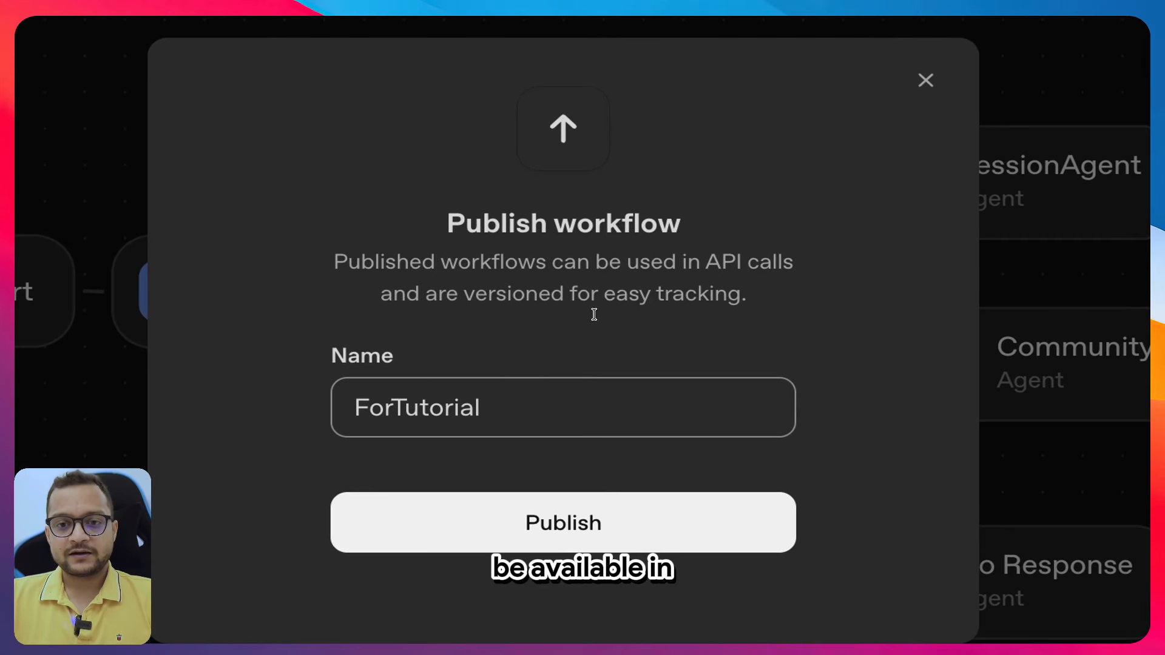
mouse_move(632, 313)
left_mouse_down()
mouse_move(671, 312)
mouse_move(524, 323)
mouse_move(649, 324)
left_mouse_up()
left_click(681, 332)
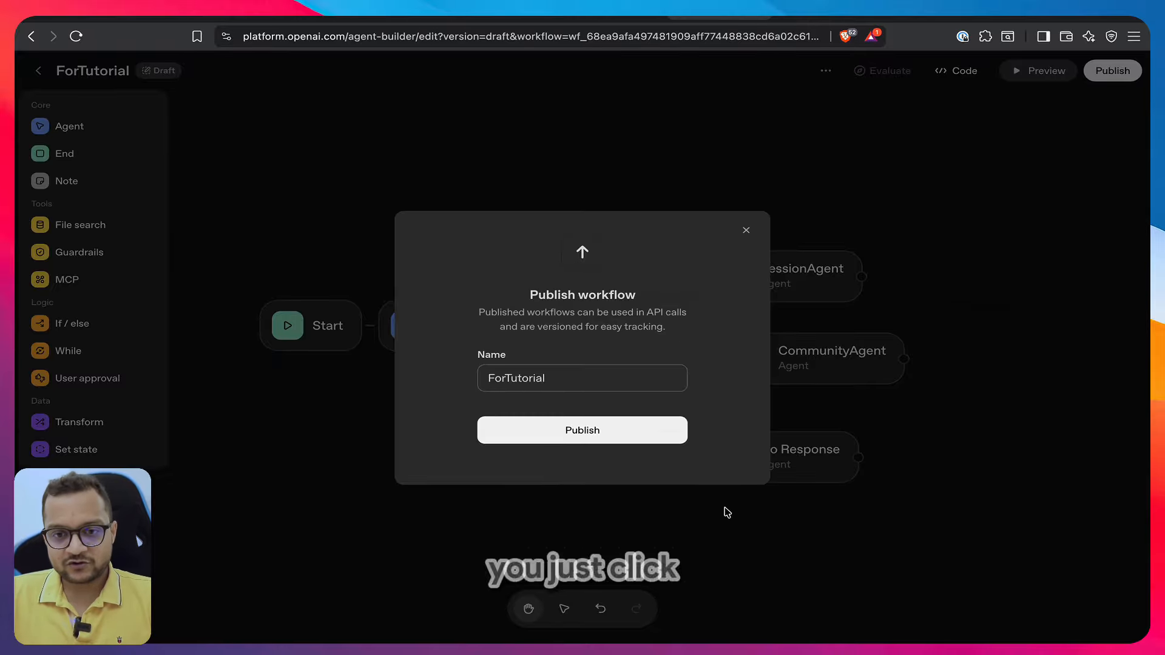
left_click(587, 429)
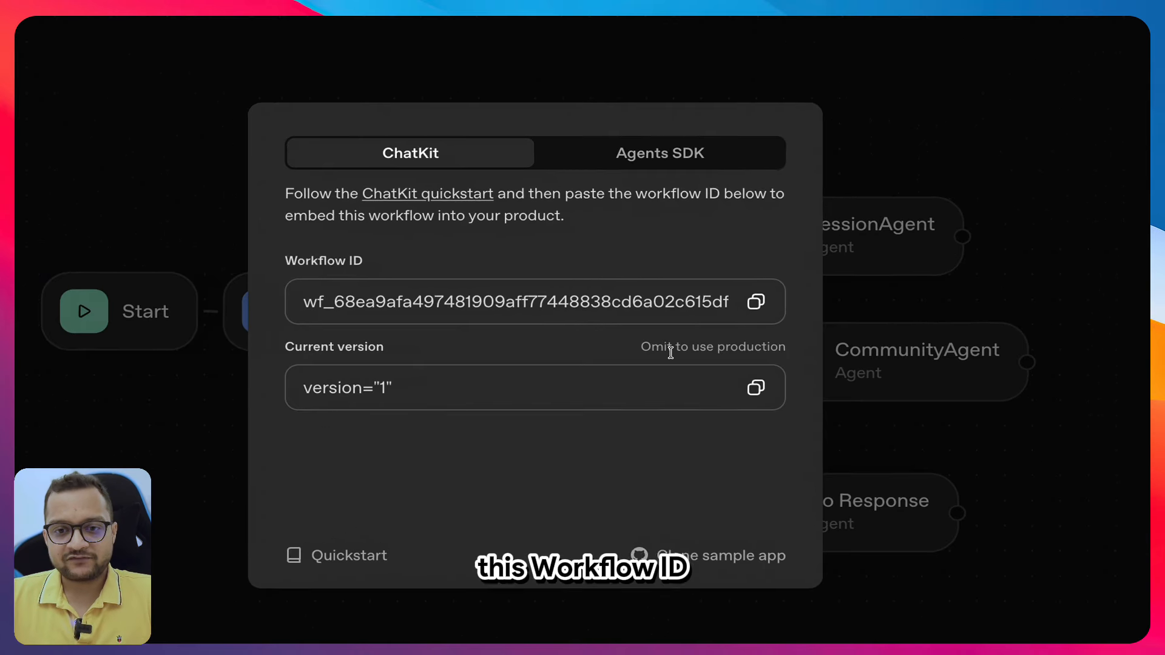
Examine the published workflow's ID in the ChatKit embed details, then close the dialog
double_click(423, 319)
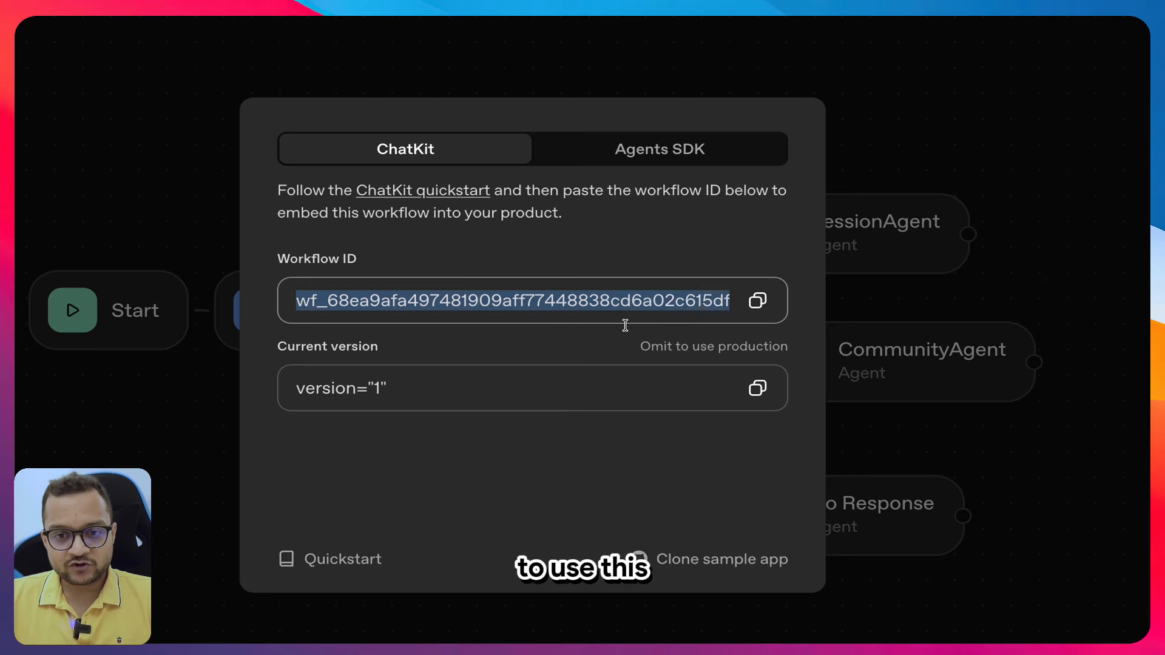
left_click(619, 301)
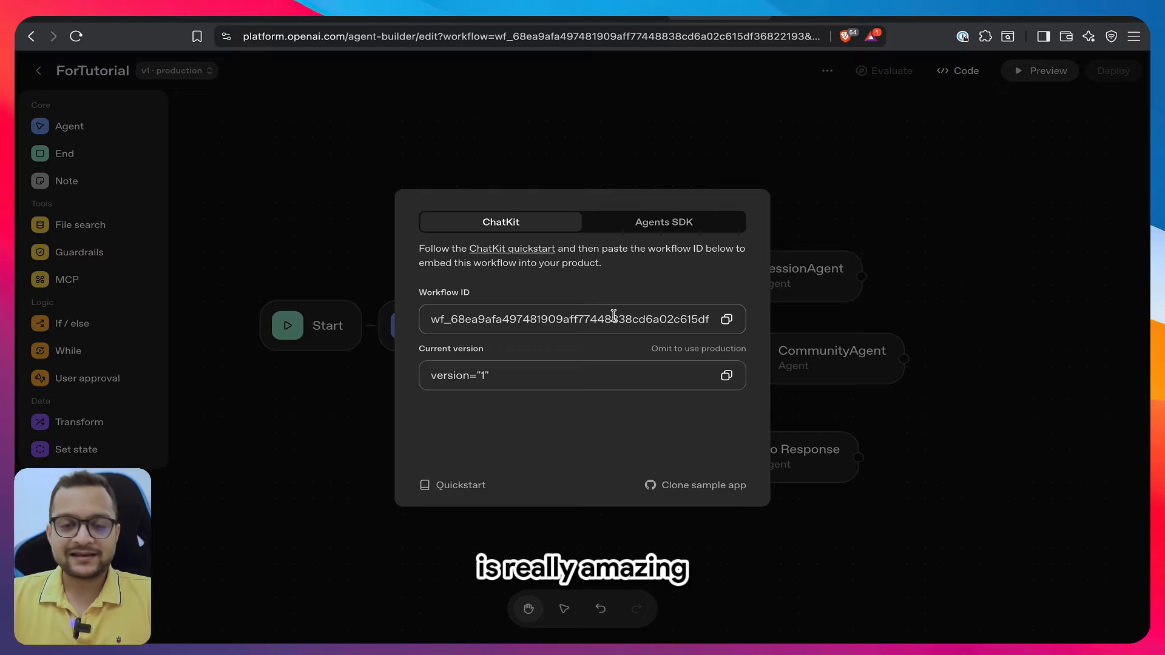
left_click(970, 368)
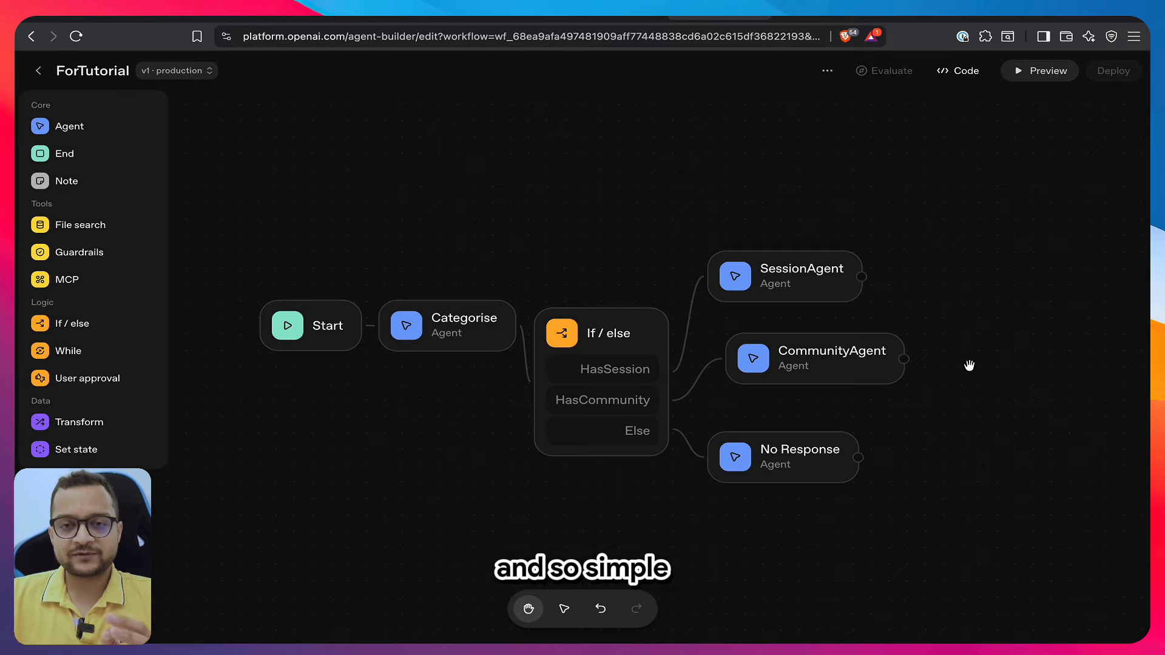